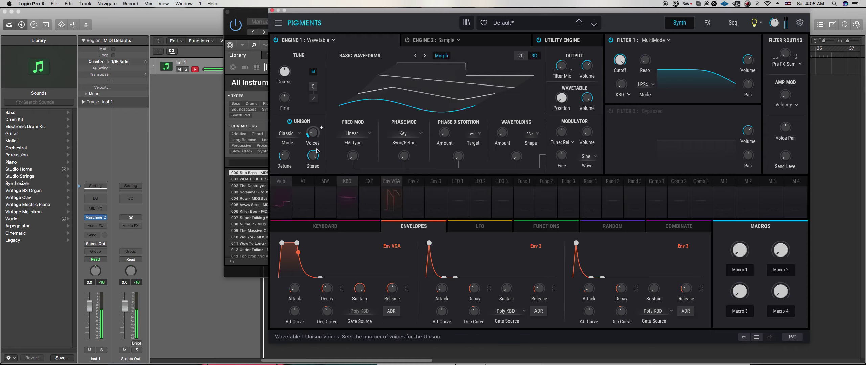
Set LFO 1's reset source to Free Running and slow its rate to about 0.015 Hz
mouse_move(290, 155)
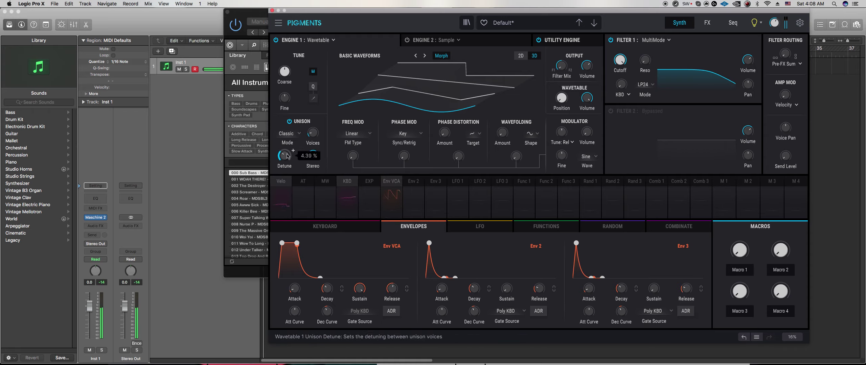
click(469, 228)
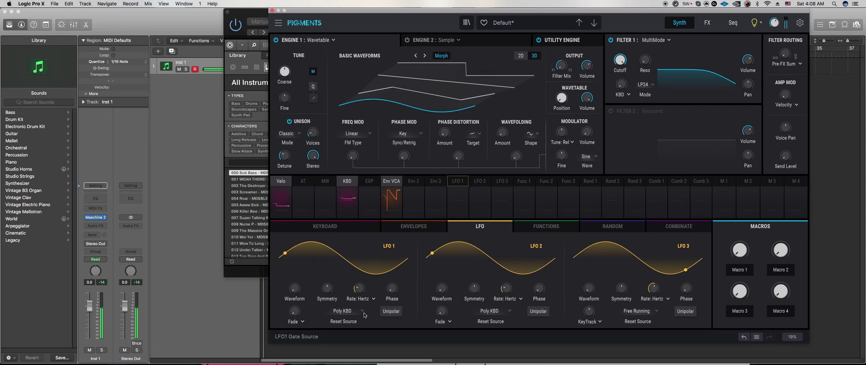
click(363, 314)
click(487, 249)
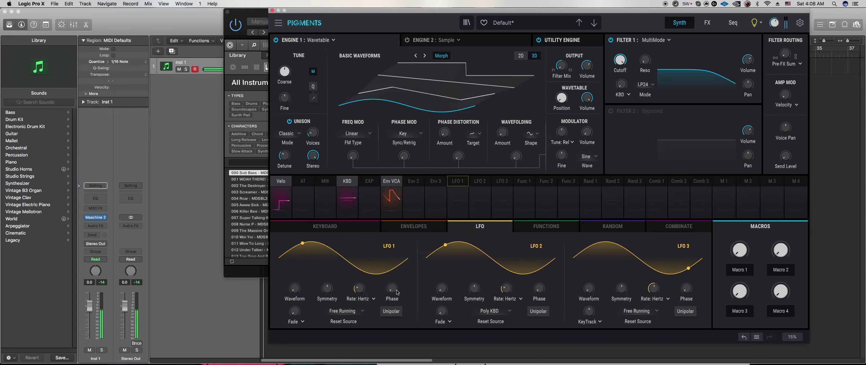
mouse_move(373, 283)
scroll(372, 283, down, 5)
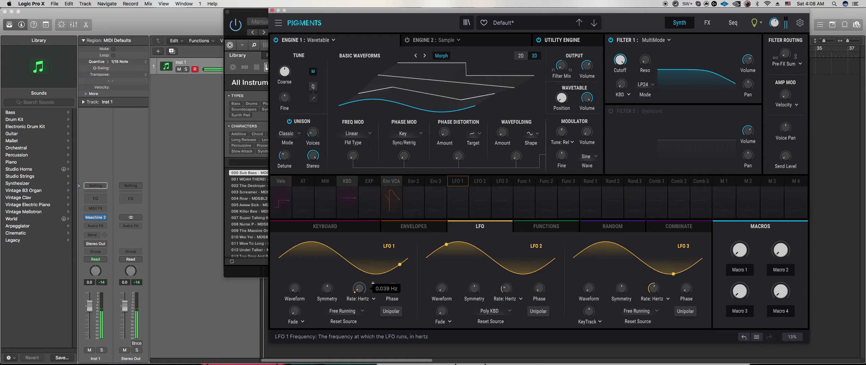
drag(359, 288, 361, 295)
Modulate the wavetable engine's unison detune with LFO 1 at 0.14 and make LFO 1 unipolar
click(454, 183)
drag(284, 155, 284, 152)
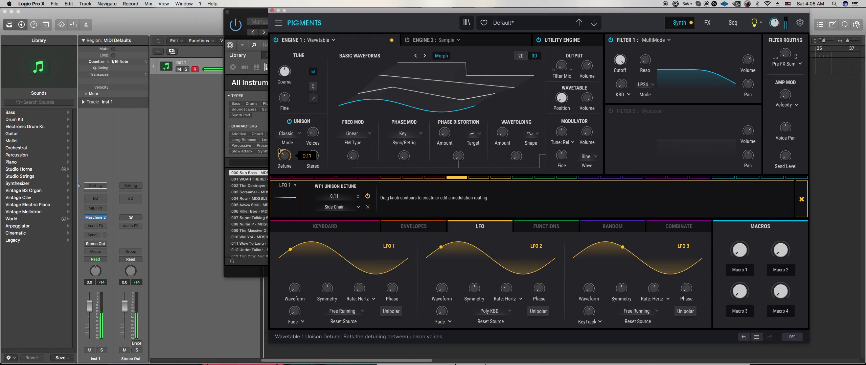
click(391, 312)
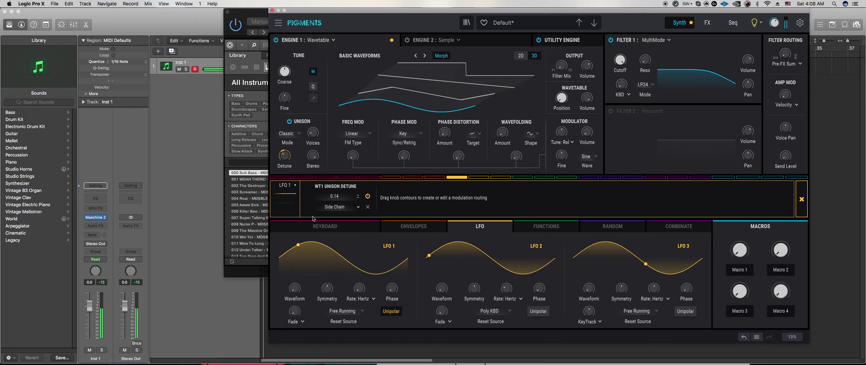
Shape the Env VCA envelope with a slower attack, slightly lower sustain and longer release, zeroing LFO 1's modulation of the release
click(414, 226)
mouse_move(295, 288)
mouse_down()
mouse_move(294, 271)
mouse_move(296, 294)
mouse_up()
click(392, 288)
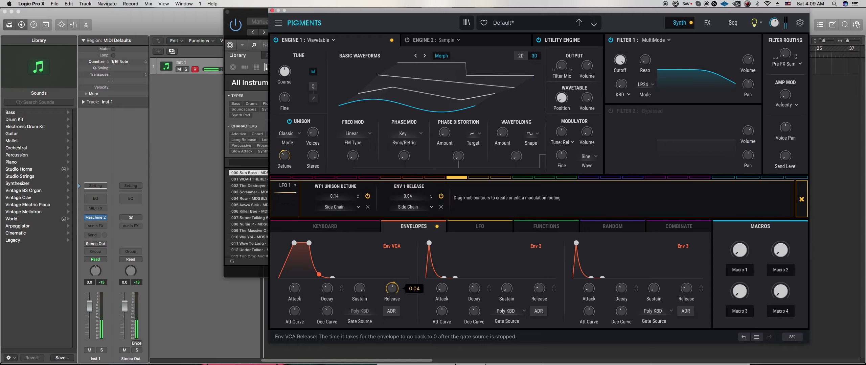
drag(394, 288, 394, 268)
drag(360, 292, 360, 300)
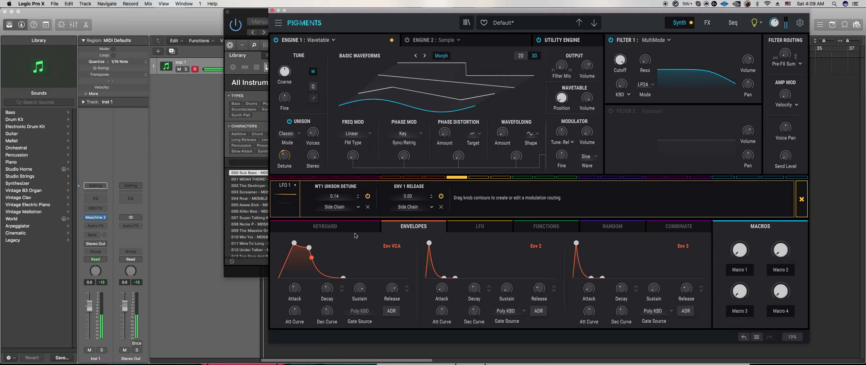
mouse_move(391, 290)
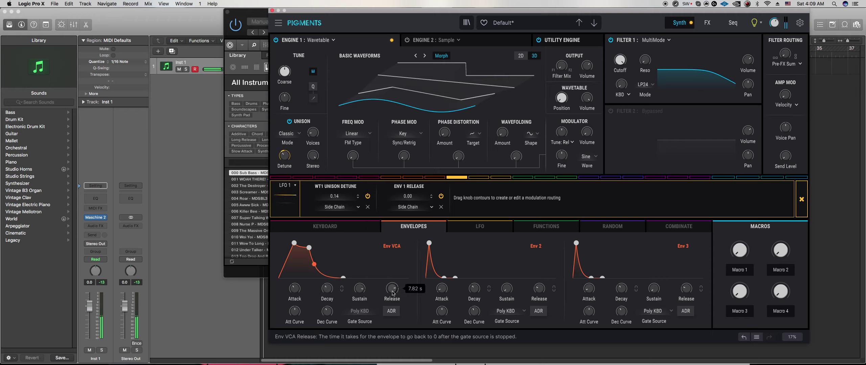
drag(393, 289, 392, 298)
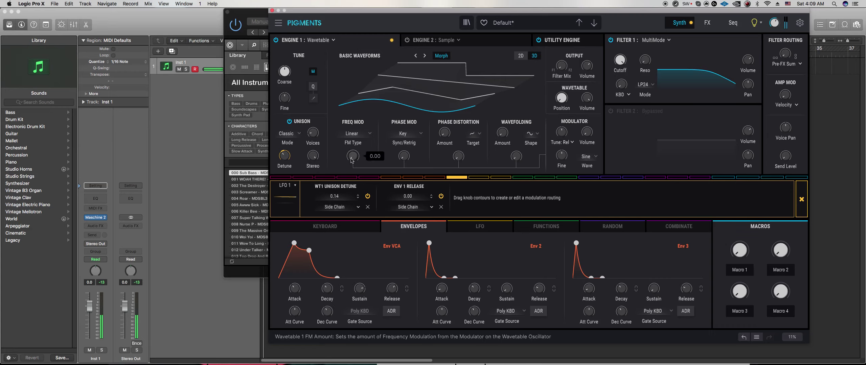
Raise the wavetable's FM amount to about 0.16 and modulate it with LFO 1 at -0.51
click(466, 230)
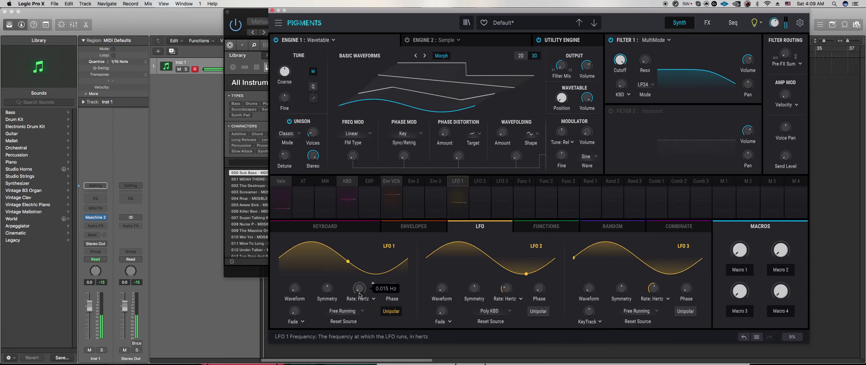
mouse_move(359, 290)
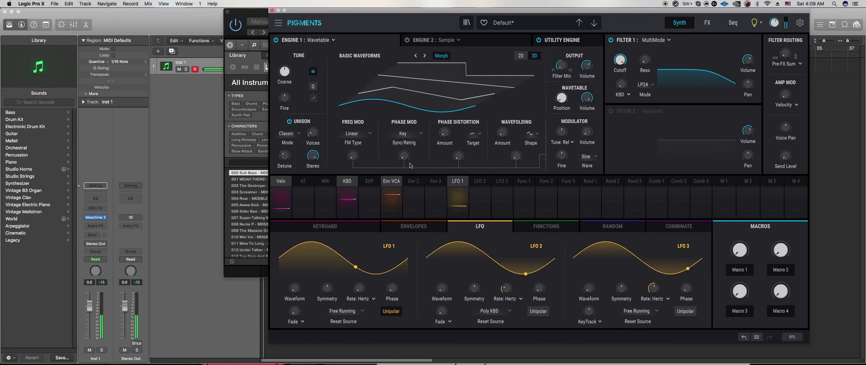
mouse_move(353, 158)
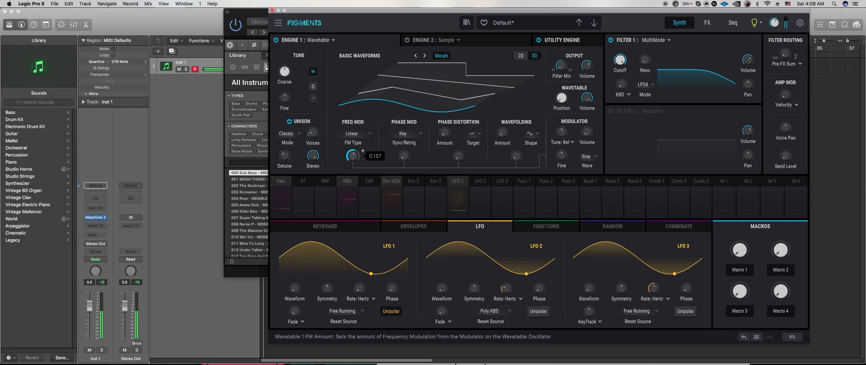
click(455, 187)
drag(354, 149, 355, 159)
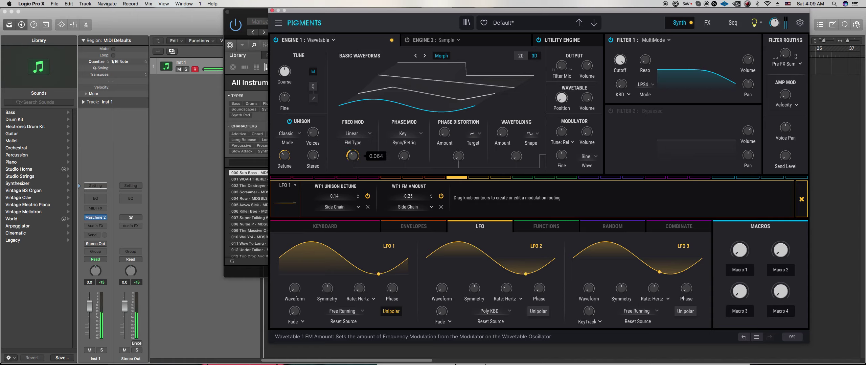
click(370, 166)
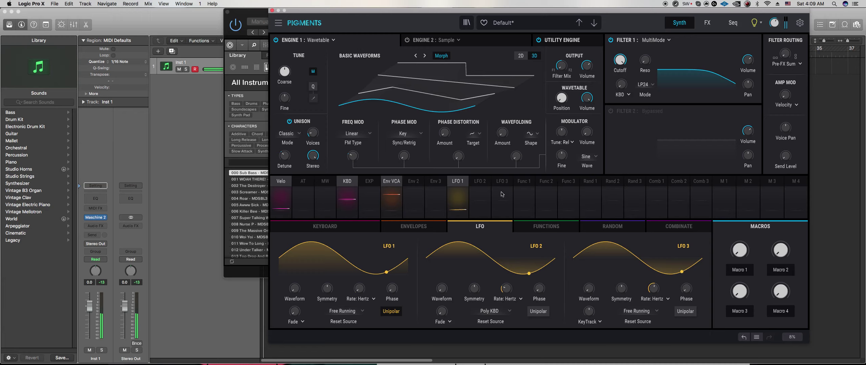
click(480, 189)
mouse_move(353, 156)
mouse_down()
mouse_move(353, 145)
mouse_move(350, 162)
mouse_up()
click(457, 177)
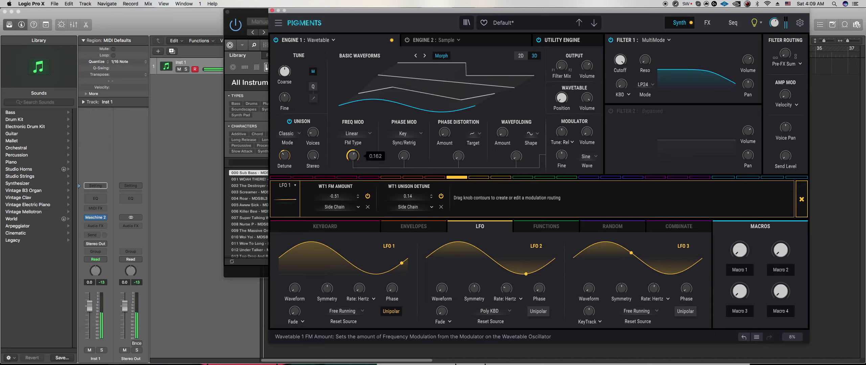
Try a small phase modulation amount, and modulate the unison voices with LFO 1 at 0.33
click(479, 177)
drag(403, 156, 403, 152)
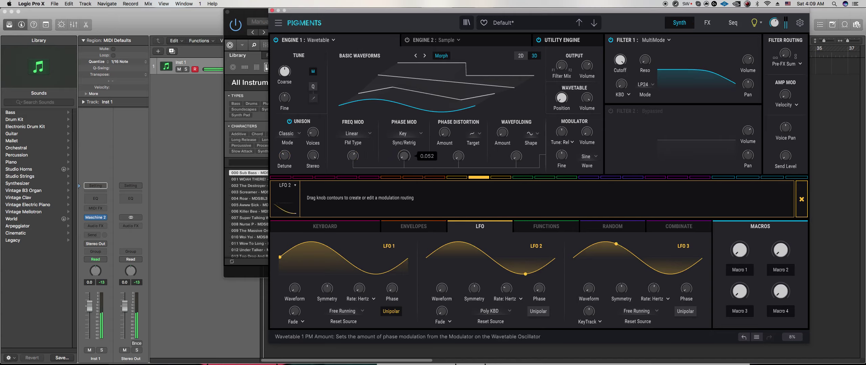
mouse_move(313, 132)
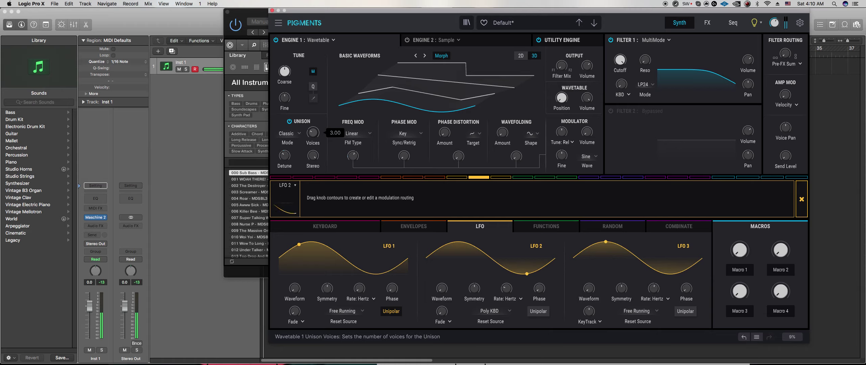
click(456, 177)
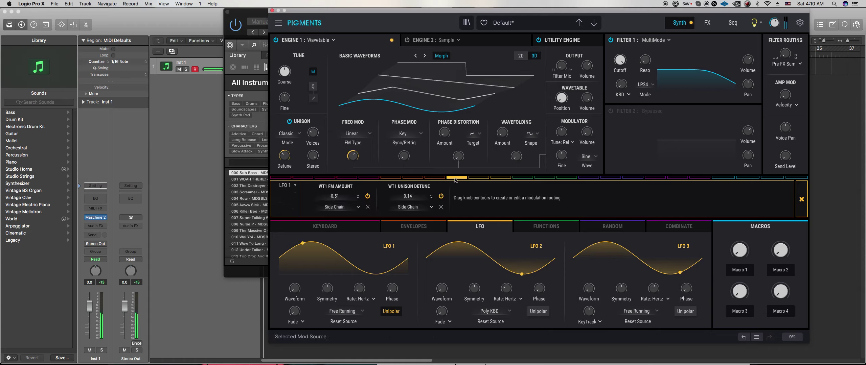
drag(313, 135, 313, 134)
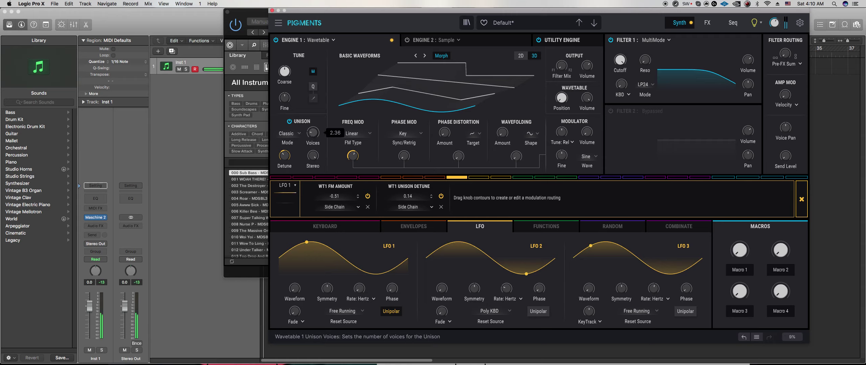
drag(313, 127, 312, 124)
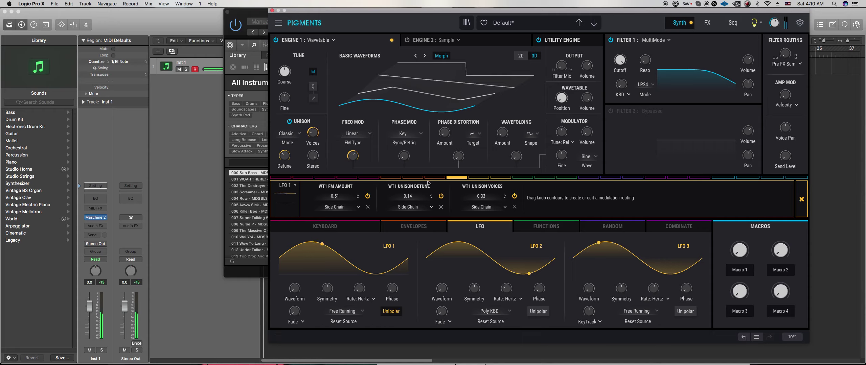
Set LFO 2's reset source to Free Running and slow down its rate in Hertz
click(479, 177)
mouse_move(505, 289)
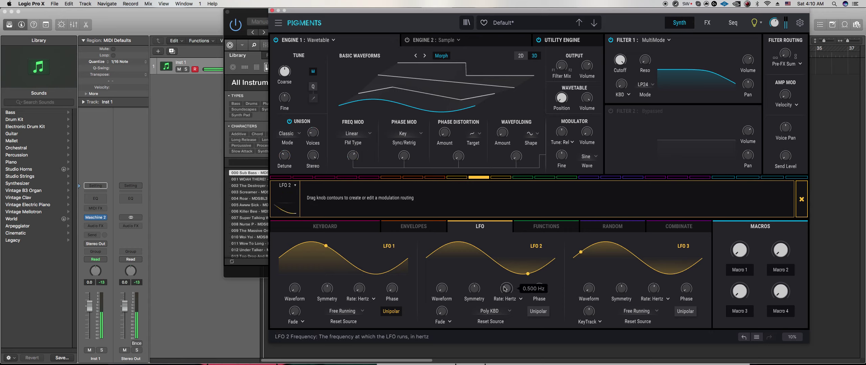
mouse_move(284, 72)
mouse_down()
mouse_move(284, 81)
mouse_move(282, 73)
mouse_up()
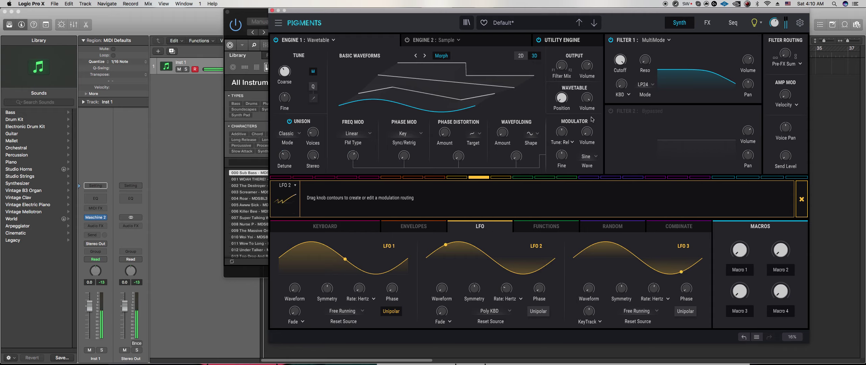
click(505, 299)
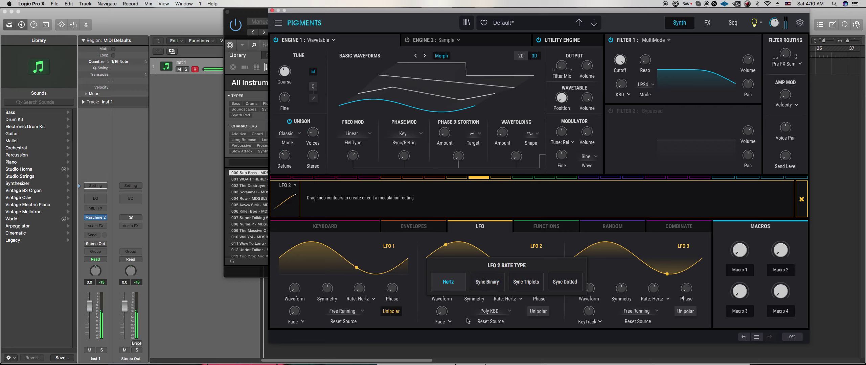
click(503, 312)
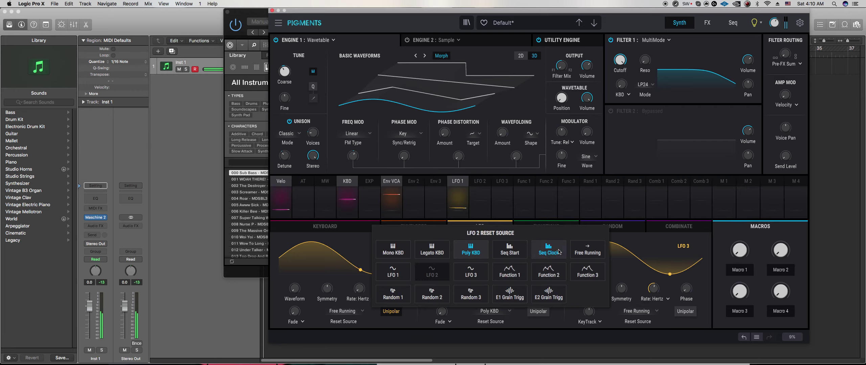
click(587, 251)
mouse_move(519, 283)
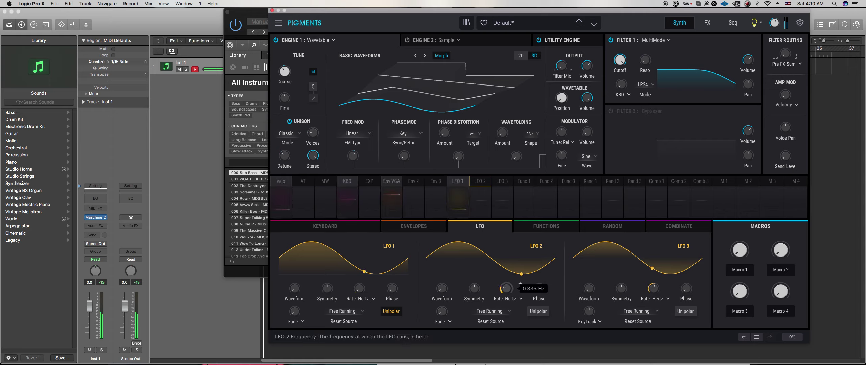
scroll(520, 283, down, 3)
Make LFO 2 unipolar and route it to the wavetable's phase modulation amount at 0.41
click(480, 182)
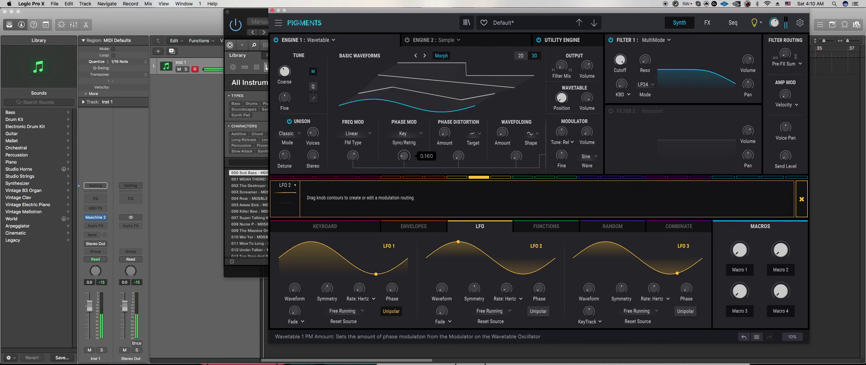
click(538, 311)
mouse_move(404, 152)
mouse_down()
mouse_move(404, 143)
mouse_move(403, 151)
mouse_up()
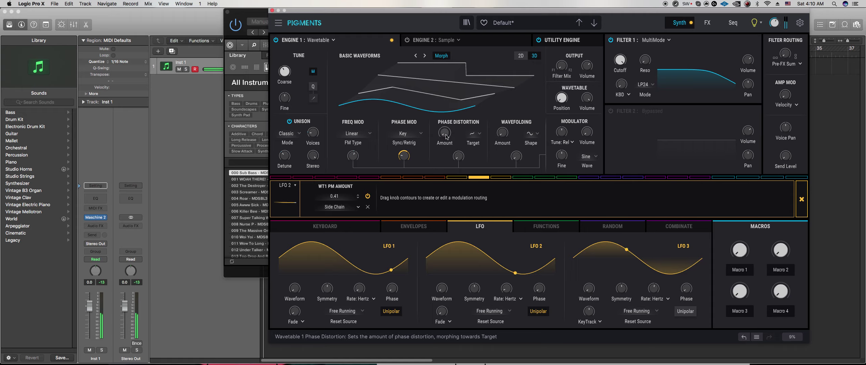
Modulate the wavetable's phase distortion amount with LFO 3 at 0.10
drag(444, 133, 444, 137)
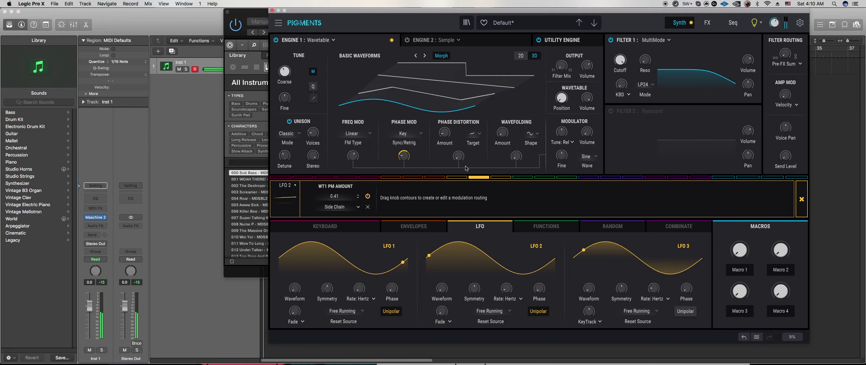
click(501, 178)
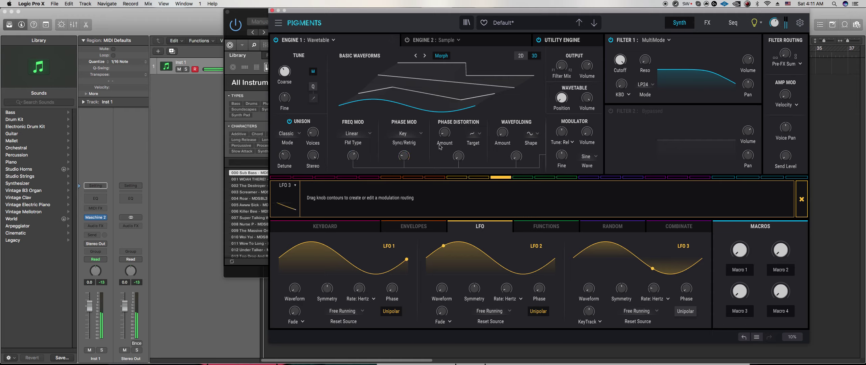
drag(444, 132, 445, 130)
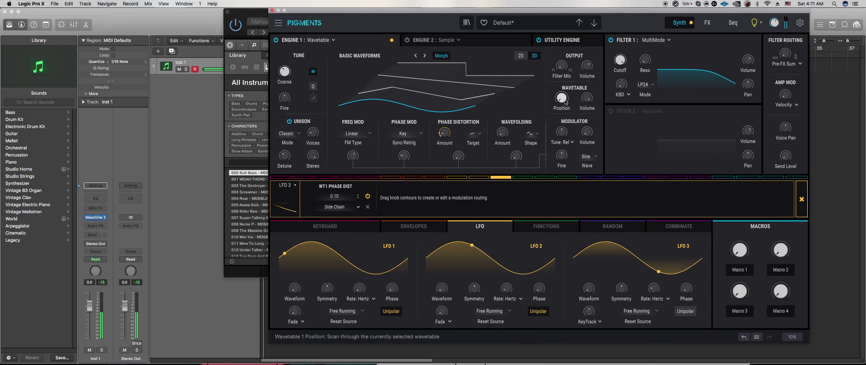
Move Function 1's peak point to time 0.514 to form a triangle, and route the function to wavetable position at 0.67
mouse_move(565, 102)
mouse_down()
mouse_move(565, 89)
mouse_move(565, 102)
mouse_up()
click(520, 177)
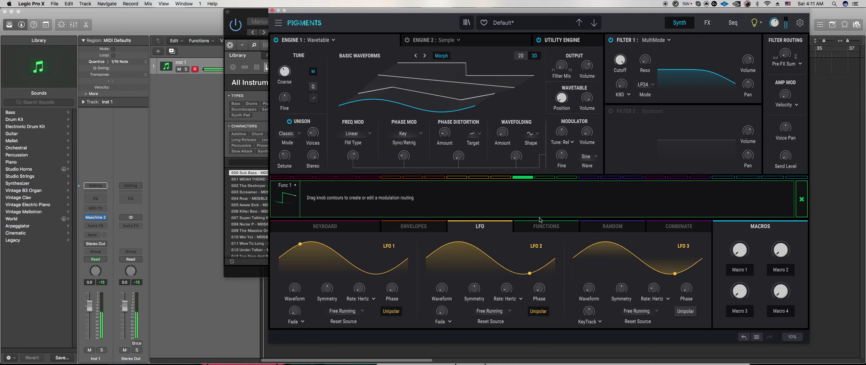
click(542, 227)
drag(306, 243, 497, 244)
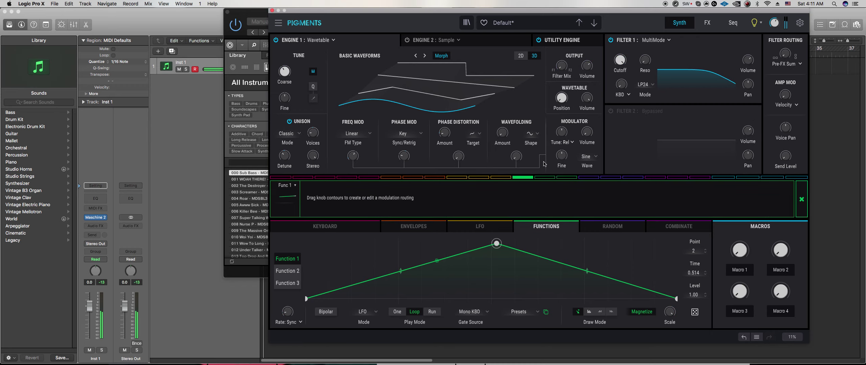
drag(554, 101, 555, 86)
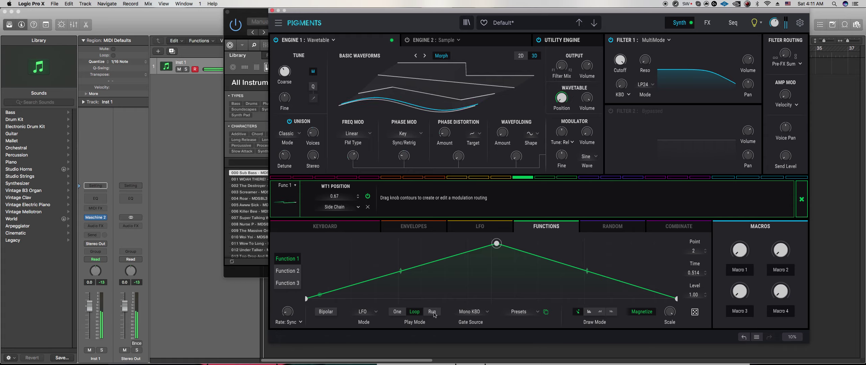
mouse_move(288, 317)
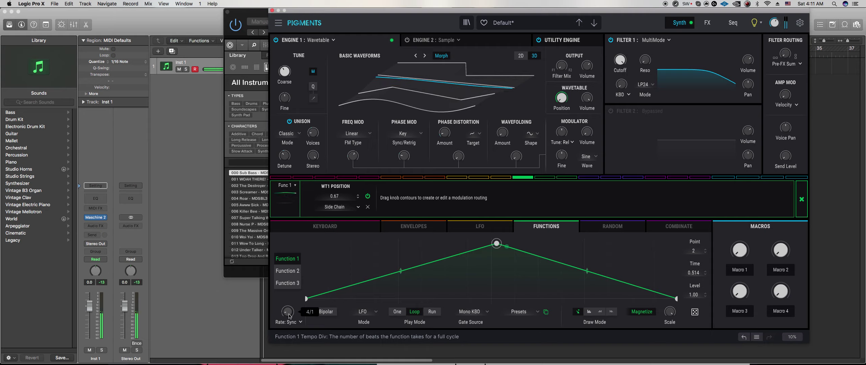
Add a second, lower peak near the end of Function 1, with a dip before it at time 0.813, level 0.323
click(630, 262)
mouse_move(602, 279)
mouse_down()
mouse_move(592, 299)
mouse_move(607, 281)
mouse_up()
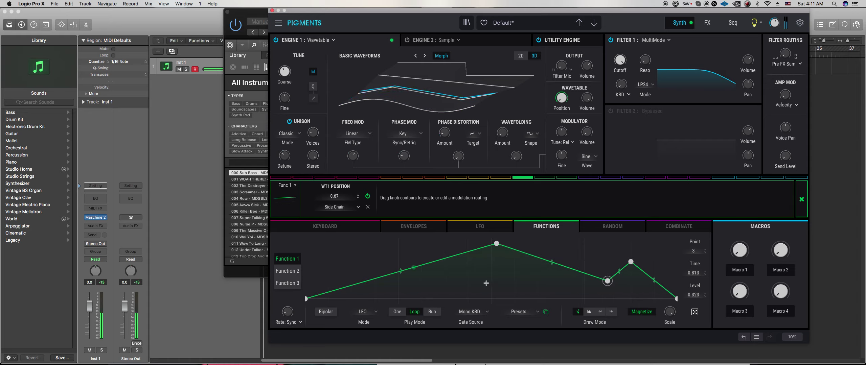
Shape Function 2 into a curved rise with a late peak, and switch its rate to Hertz at about 0.177 Hz
mouse_move(503, 132)
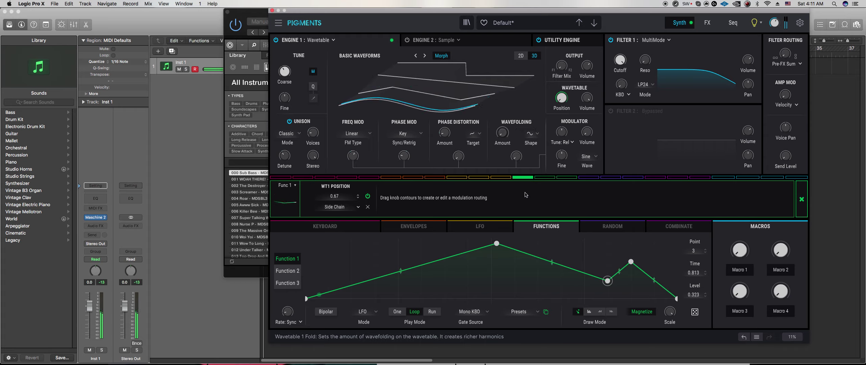
click(284, 271)
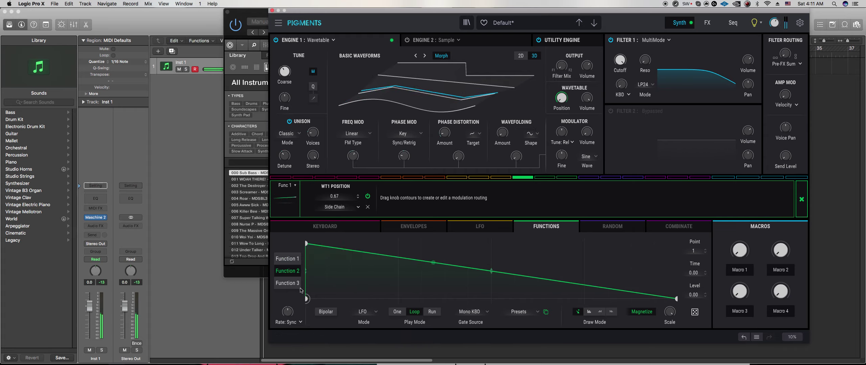
drag(307, 250, 654, 244)
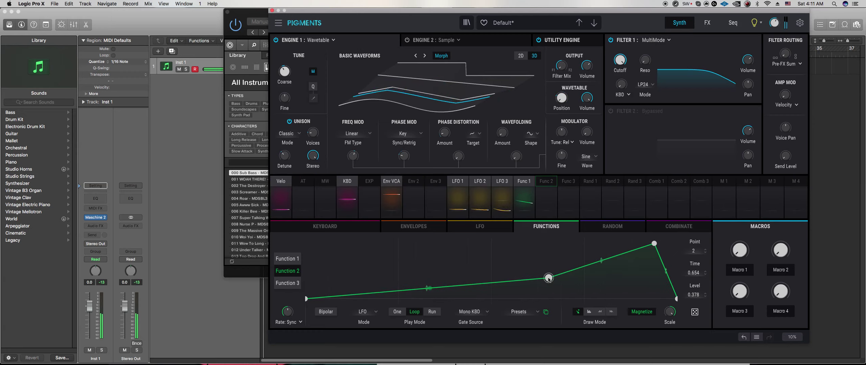
drag(479, 271, 480, 297)
click(290, 323)
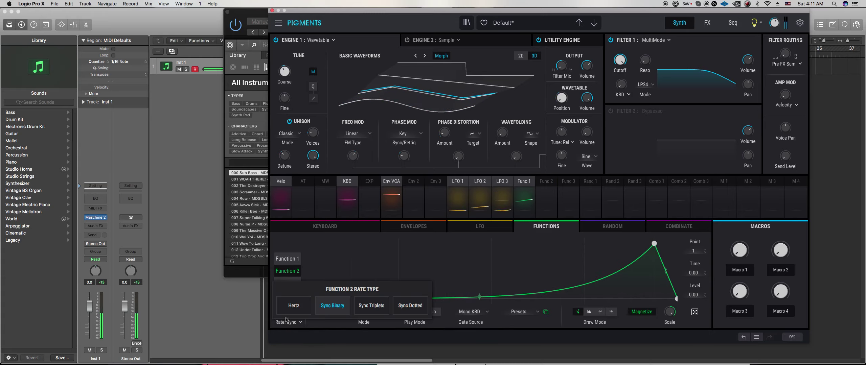
click(292, 307)
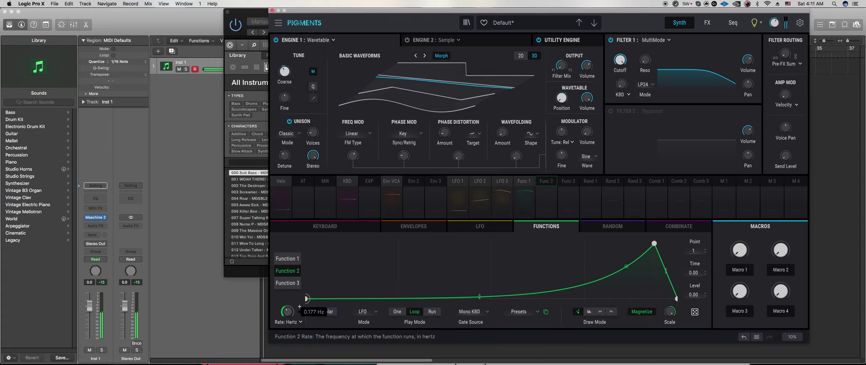
Route Function 2 to the fold modulation amount at 0.61 and wavefolding amount at 0.53, and add a plateau point at time 0.750, level 1.00
click(546, 183)
drag(515, 153, 515, 152)
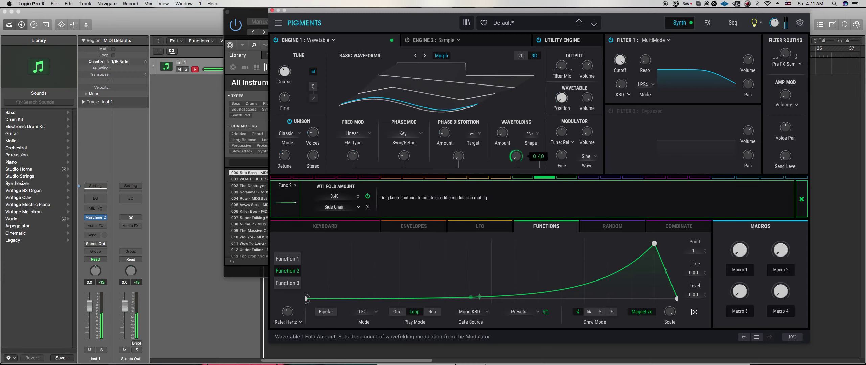
drag(502, 132, 502, 126)
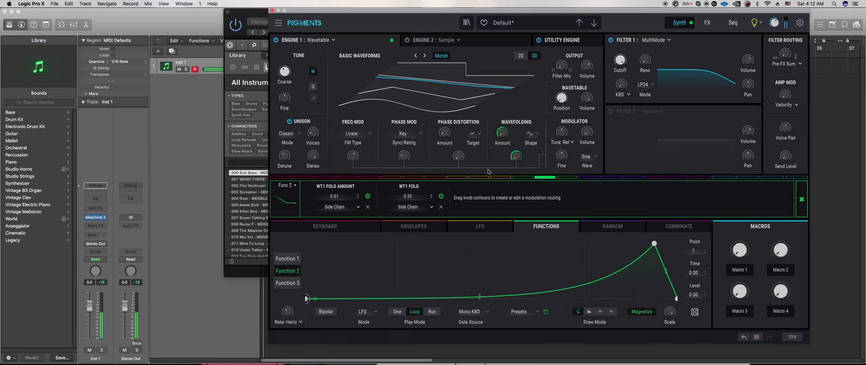
drag(623, 269, 584, 243)
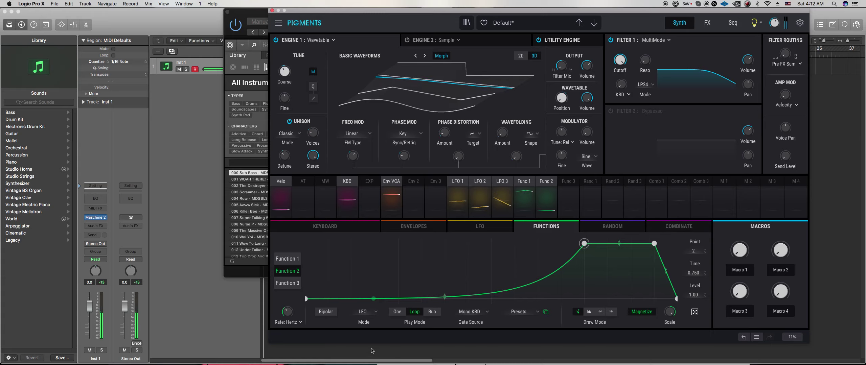
mouse_move(299, 307)
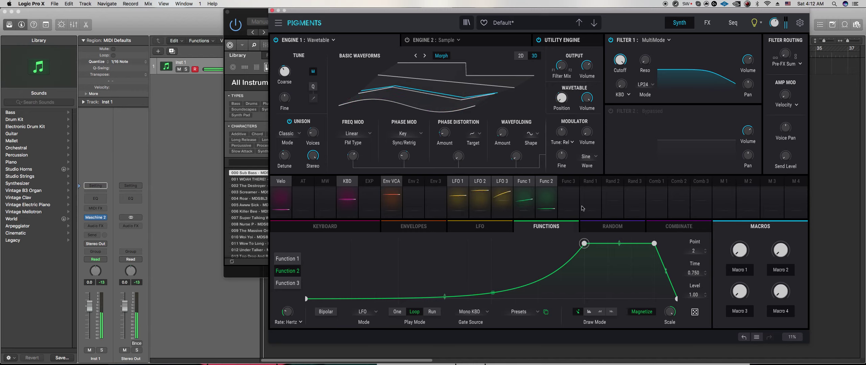
Draw an irregular zigzag with seven peaks across Function 3, and raise its start and end level to 0.323
click(572, 195)
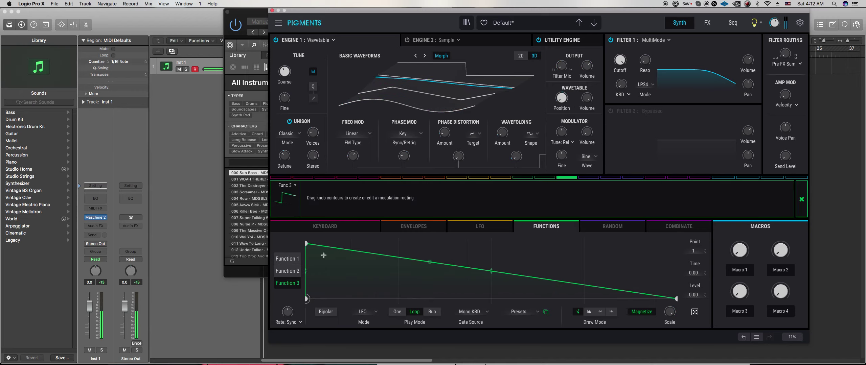
drag(306, 243, 328, 258)
click(389, 255)
click(364, 277)
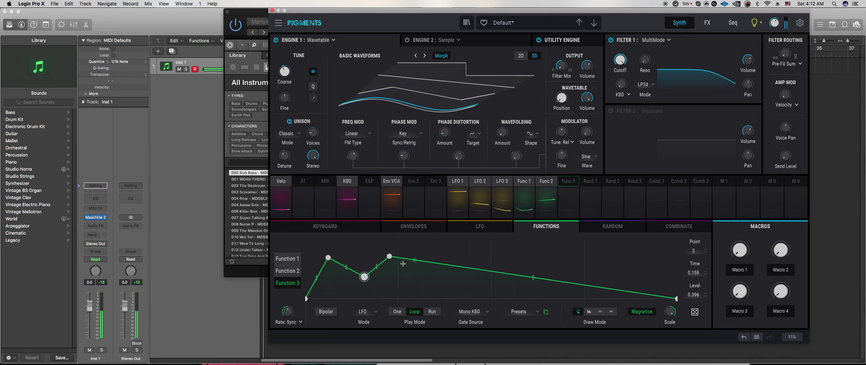
click(436, 249)
click(413, 278)
click(468, 279)
click(514, 253)
click(584, 249)
click(537, 280)
click(616, 256)
click(623, 281)
click(596, 277)
click(644, 271)
drag(646, 275, 650, 276)
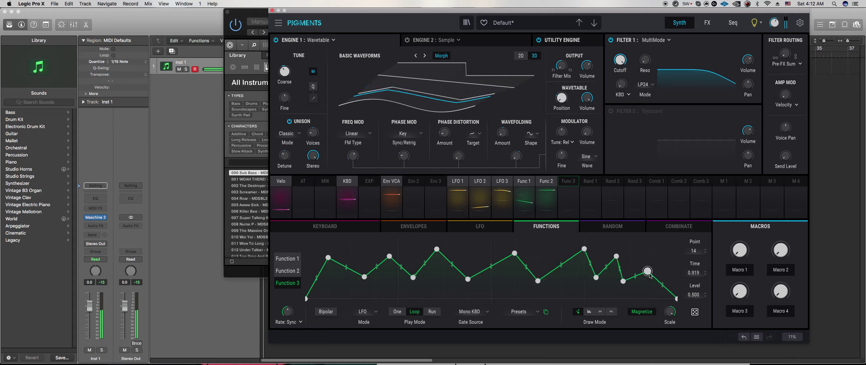
drag(306, 299, 306, 281)
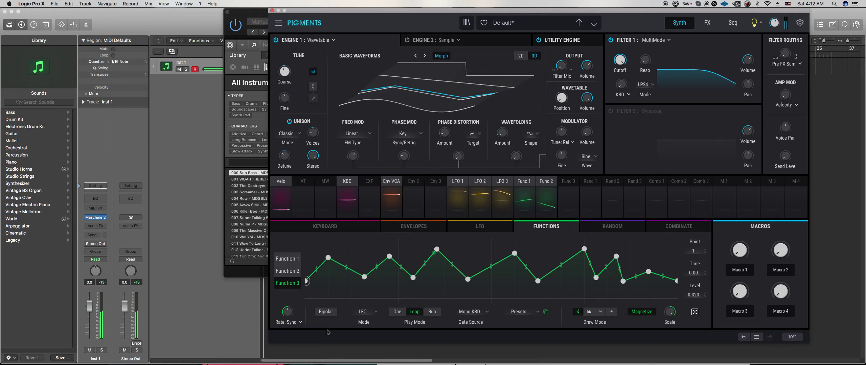
Make Function 3 bipolar and set its rate type to Hertz
click(326, 312)
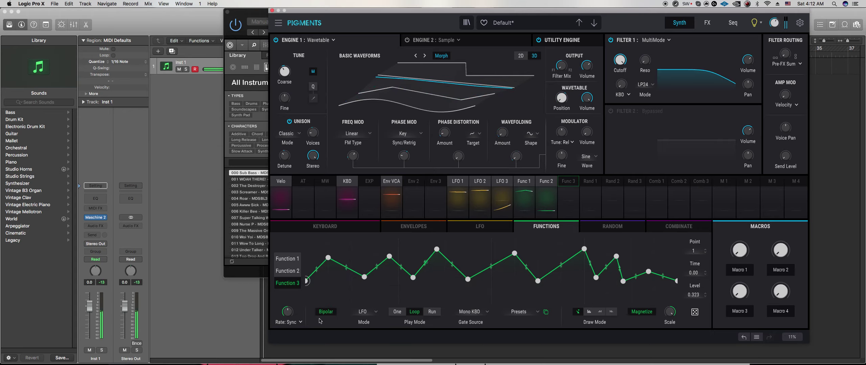
click(295, 322)
click(303, 310)
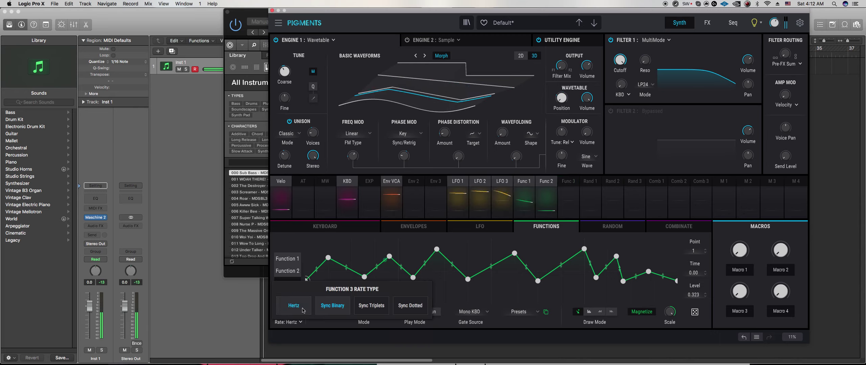
Change Filter 1 to the Surgeon filter in BP mode and lower its cutoff
click(646, 85)
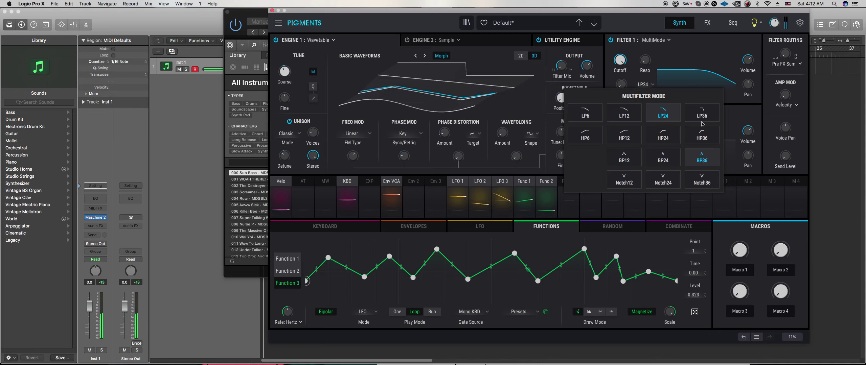
click(654, 39)
click(655, 40)
click(680, 68)
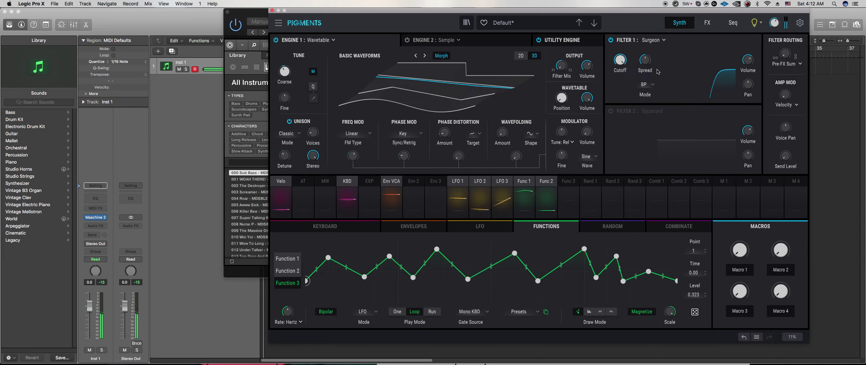
drag(620, 60, 620, 95)
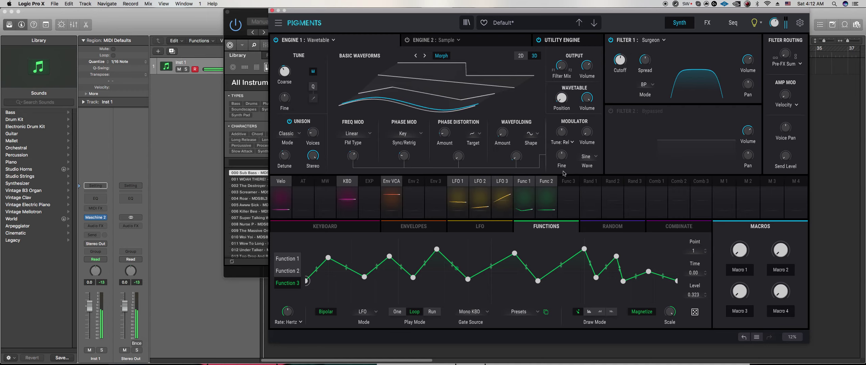
Route Function 3 to Filter 1's cutoff at 0.21 and slow down the function's rate
click(568, 182)
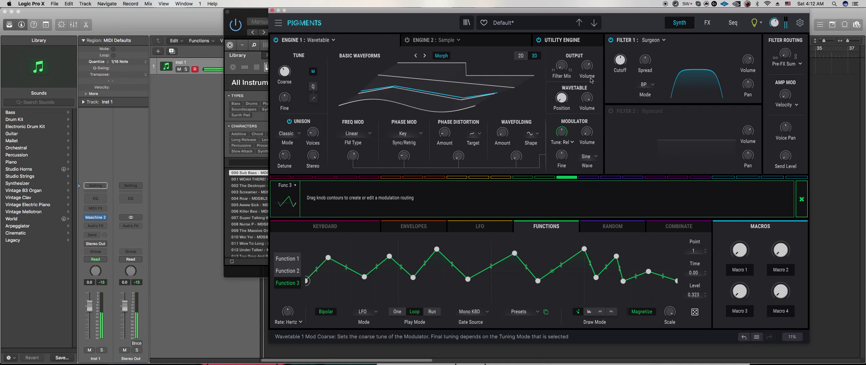
drag(620, 54, 620, 51)
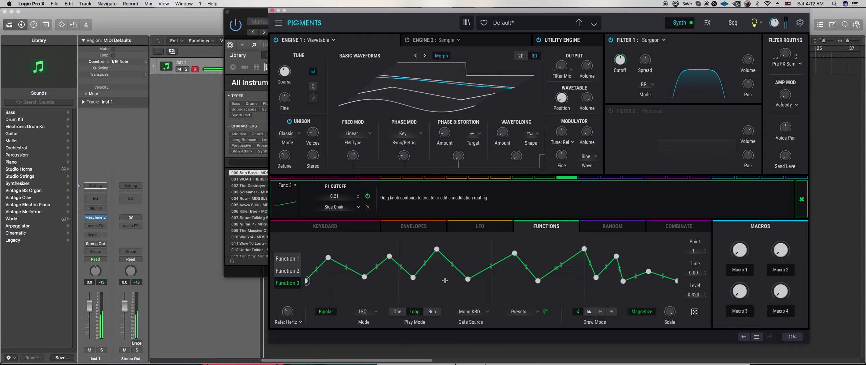
drag(289, 310, 289, 317)
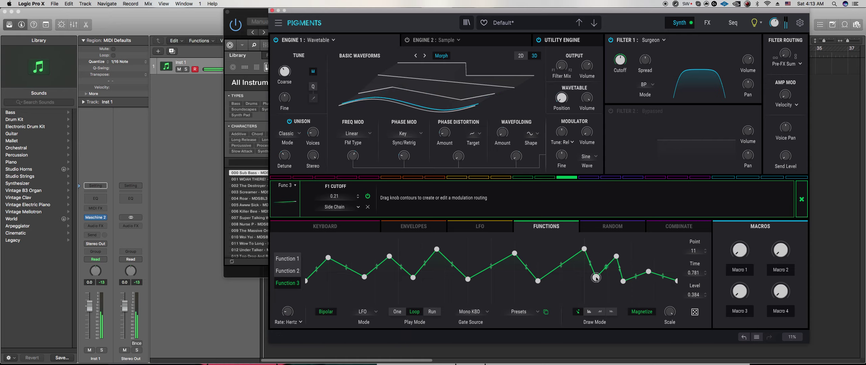
Deepen Function 3's dip at point 11 and raise the peak after it to level 0.811 at time 0.837
drag(596, 278, 592, 286)
drag(616, 256, 616, 254)
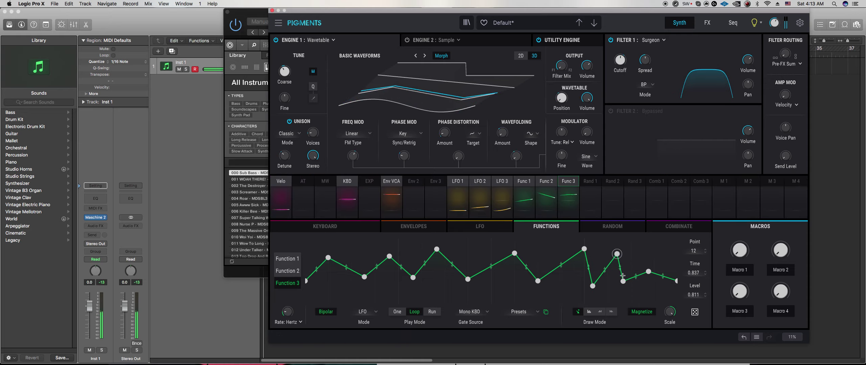
click(616, 254)
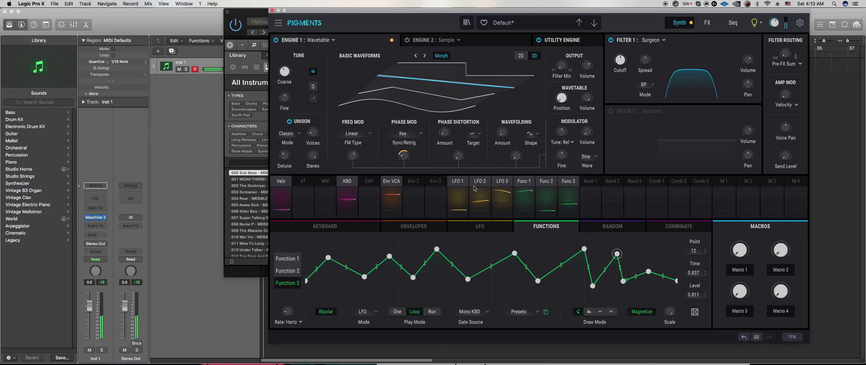
Modulate Filter 1's spread with LFO 3 at 0.29
click(483, 185)
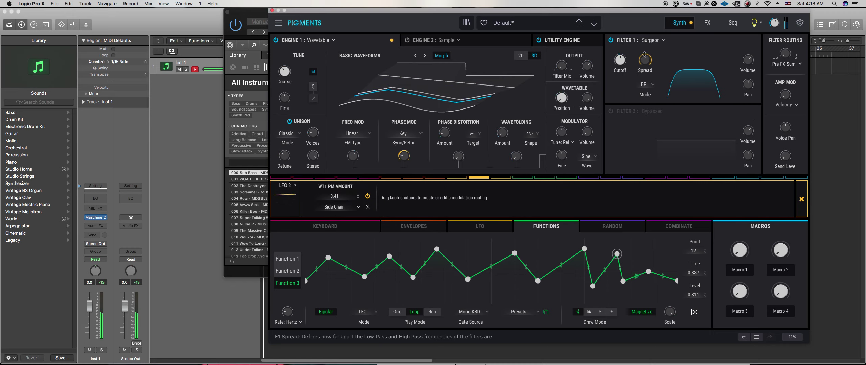
click(502, 180)
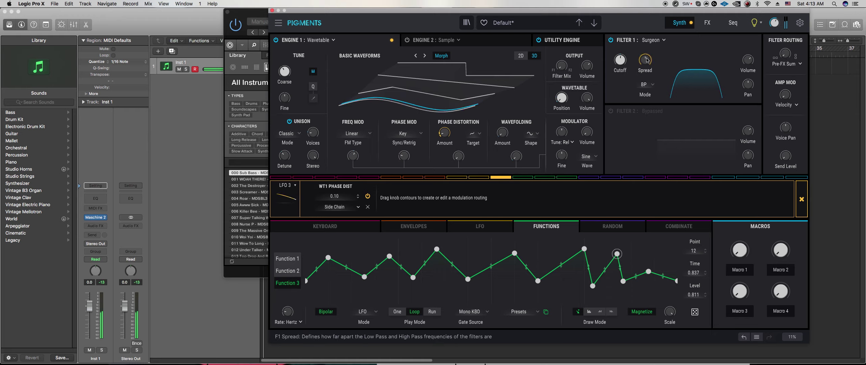
drag(645, 54, 645, 51)
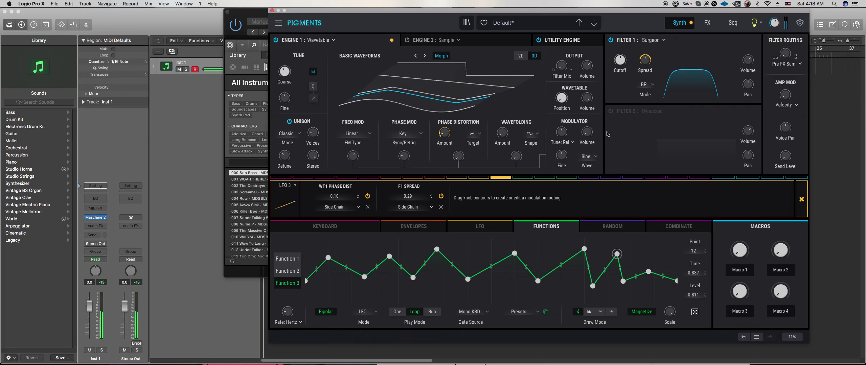
click(621, 96)
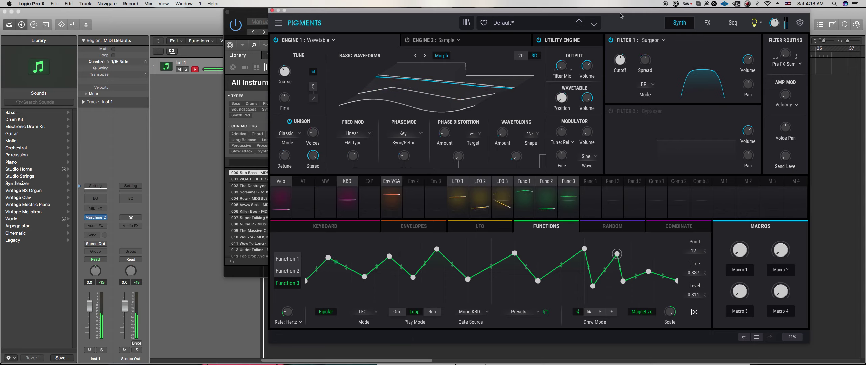
Turn on Engine 2 and change its type to Wavetable
click(475, 44)
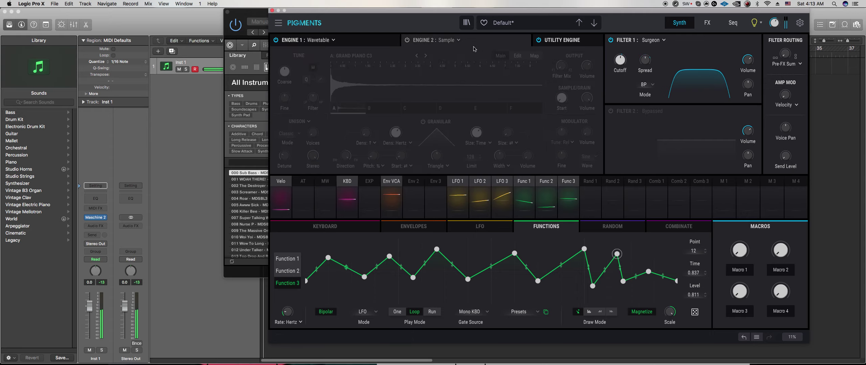
click(407, 40)
click(450, 39)
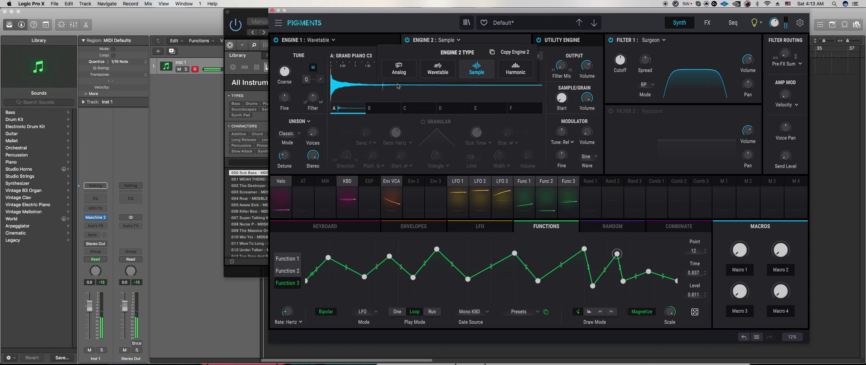
click(423, 73)
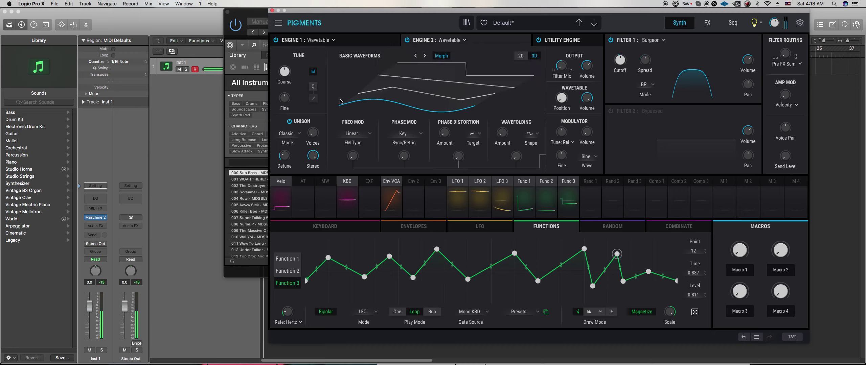
Raise Engine 2's unison voices and lower its coarse tuning, with a slight amount of frequency modulation
mouse_move(561, 98)
mouse_down()
mouse_move(561, 70)
mouse_move(561, 98)
mouse_up()
drag(313, 132, 313, 124)
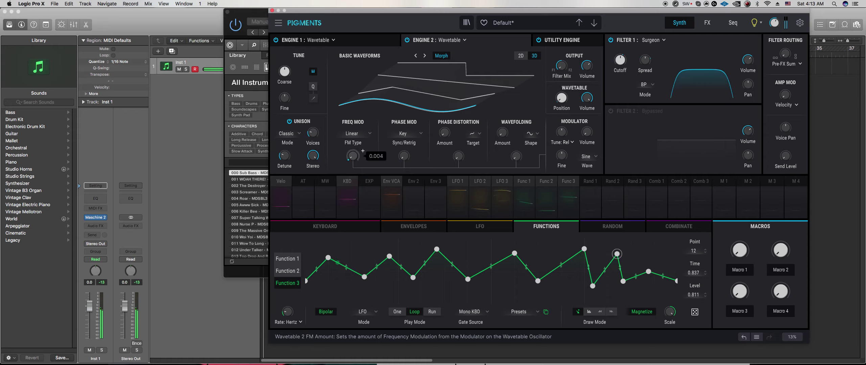
drag(284, 71, 284, 81)
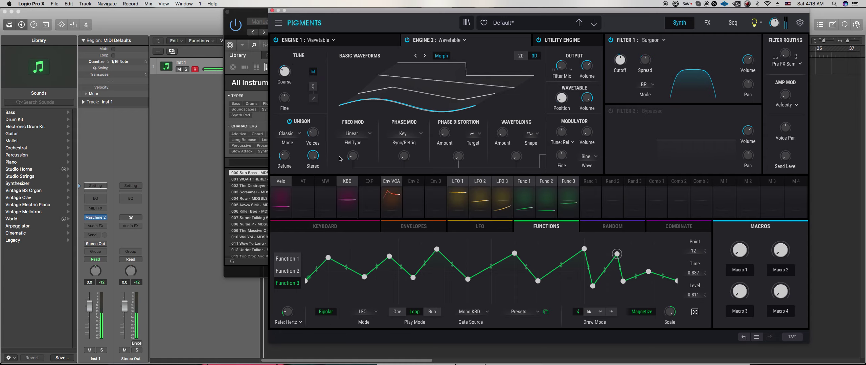
mouse_move(571, 61)
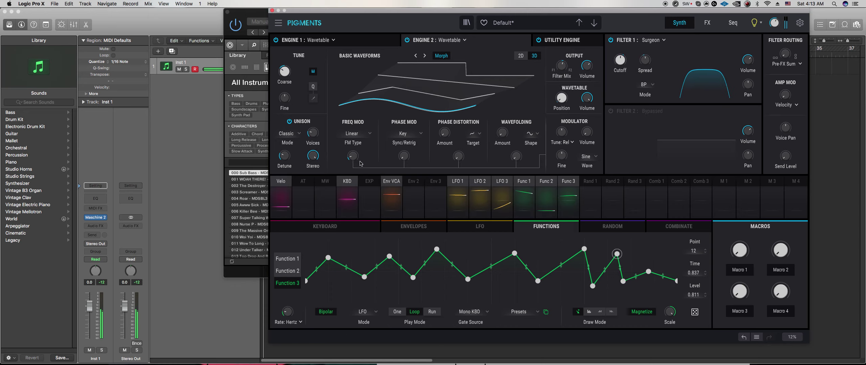
mouse_move(414, 151)
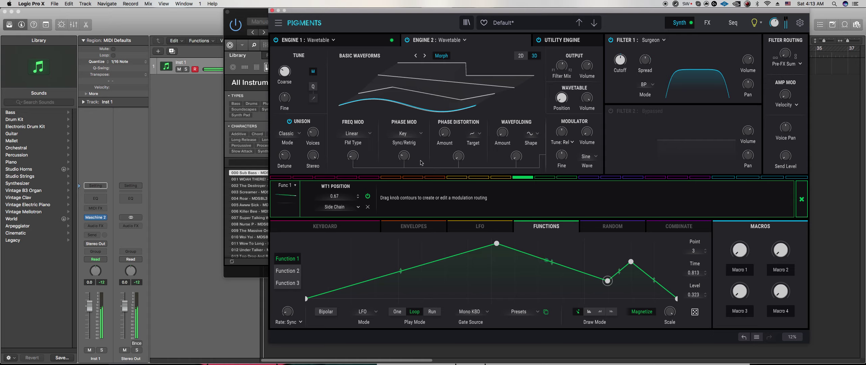
Modulate Engine 2's phase modulation amount with Function 1 at 0.24 and raise its phase distortion amount slightly
drag(404, 149, 402, 158)
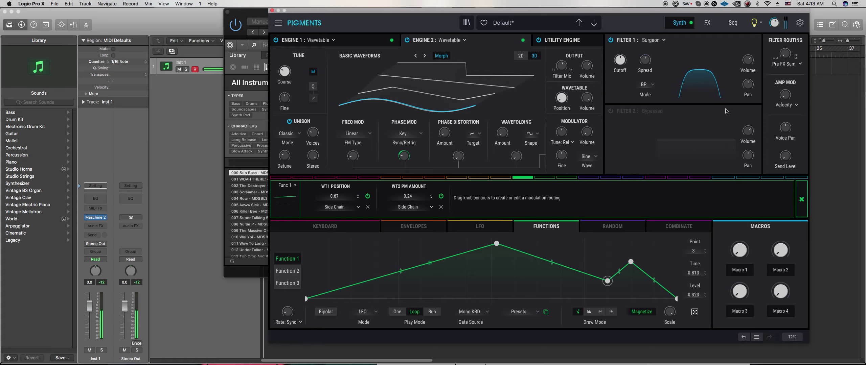
drag(445, 133, 445, 131)
Modulate Engine 2's phase distortion at 0.27 and frequency modulation at 0.19 with Function 2
click(543, 177)
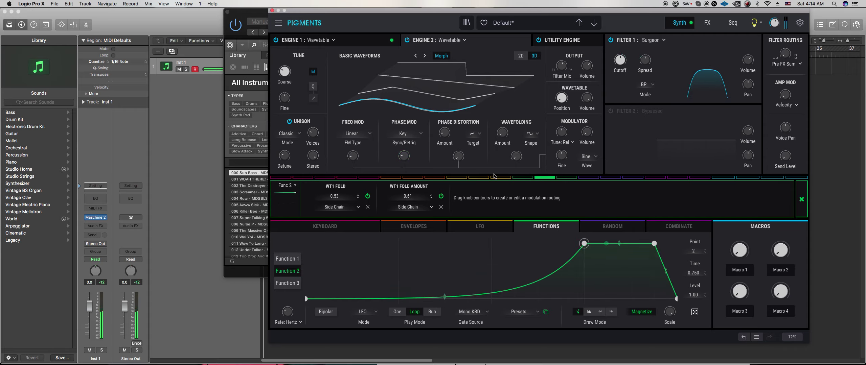
drag(452, 151, 451, 139)
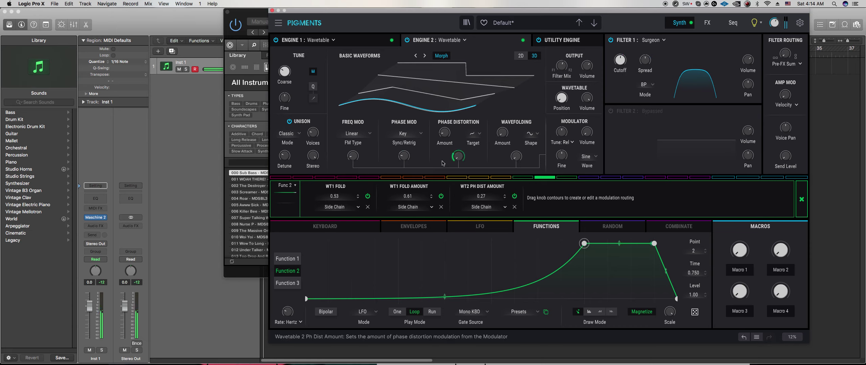
drag(347, 156, 347, 151)
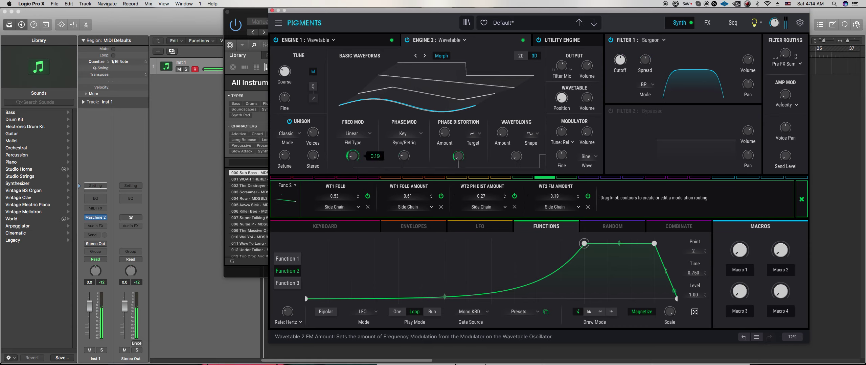
key(Escape)
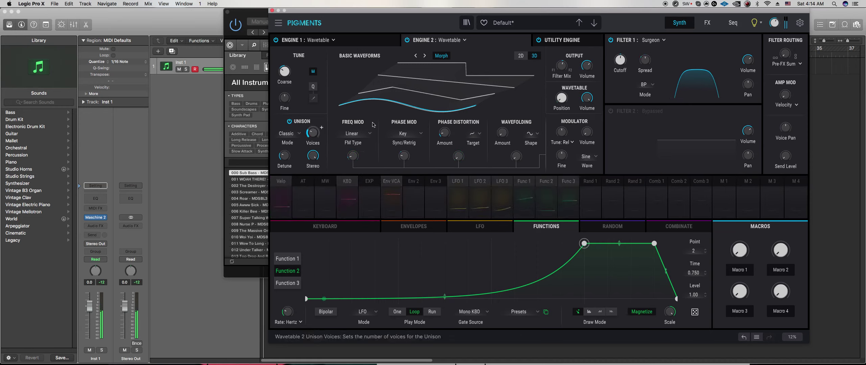
Raise Engine 2's wavetable position slightly
mouse_move(505, 135)
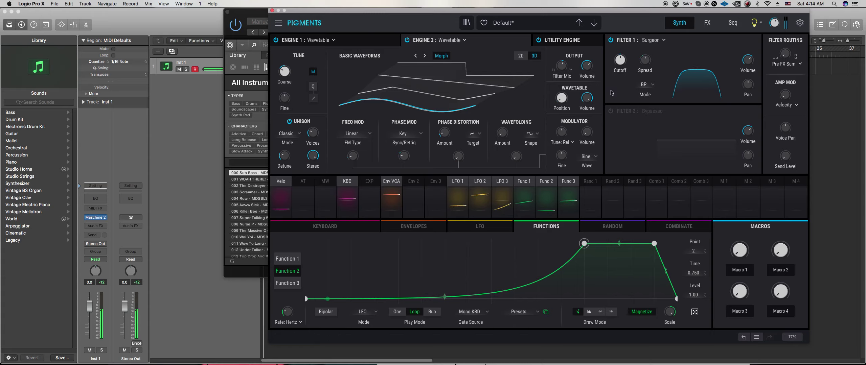
mouse_move(563, 102)
drag(563, 102, 563, 89)
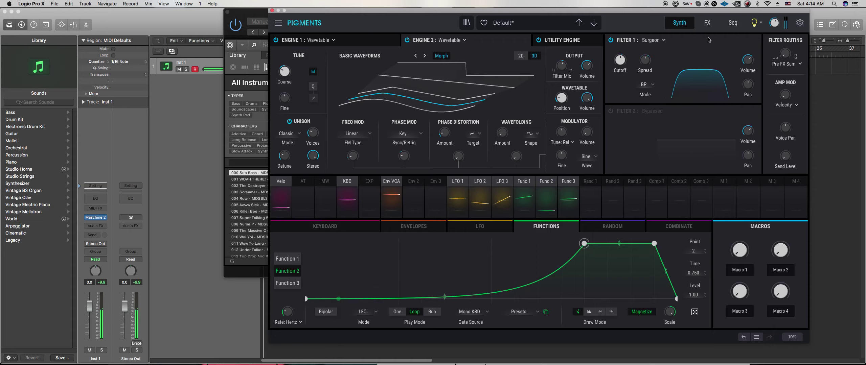
click(707, 23)
click(682, 24)
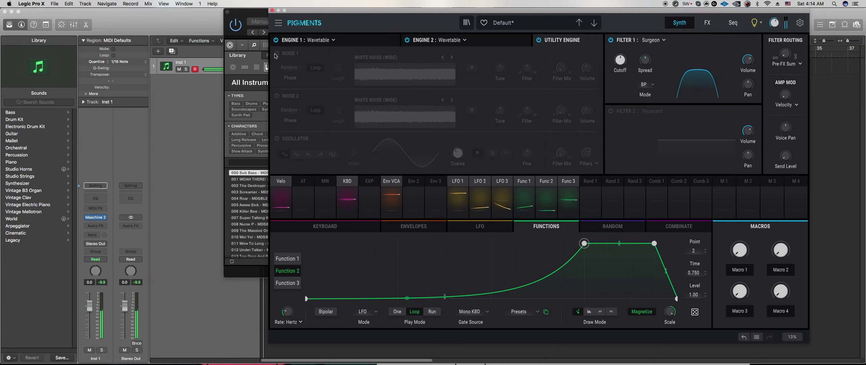
Turn on Noise 1 in the utility engine with the Phasing Value sample, keyboard tracking enabled, and its filter and volume adjusted
click(276, 54)
click(443, 58)
click(445, 60)
mouse_move(595, 64)
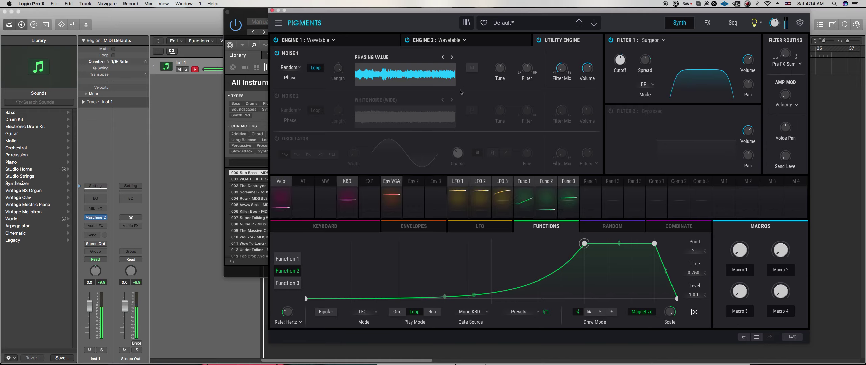
mouse_move(535, 63)
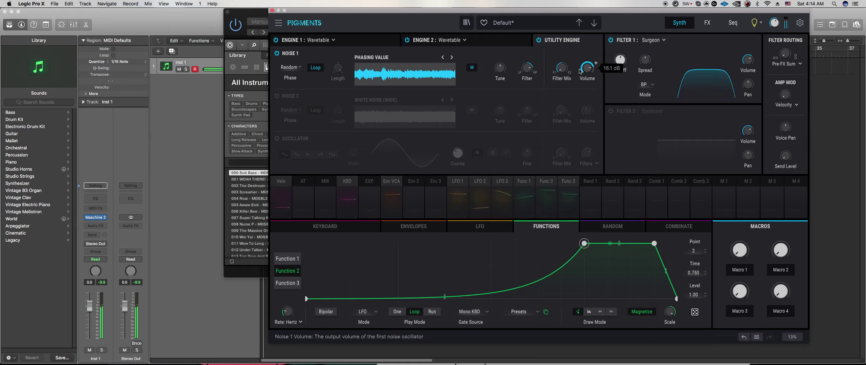
mouse_move(501, 70)
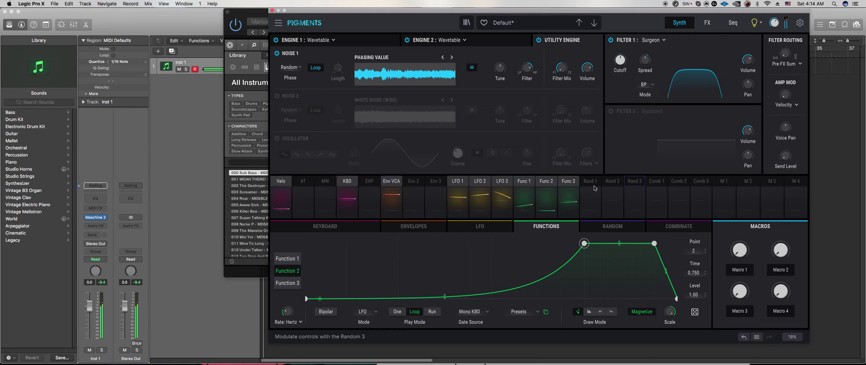
click(301, 226)
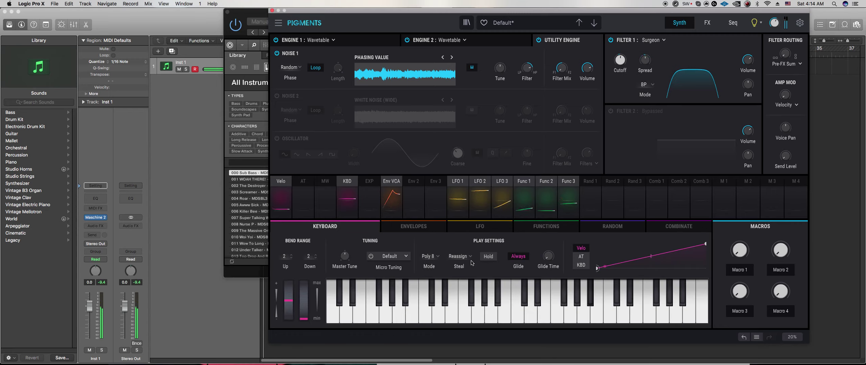
mouse_move(556, 251)
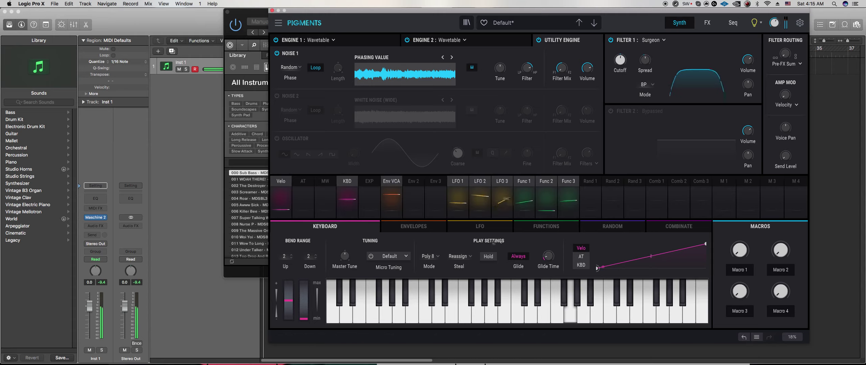
click(486, 228)
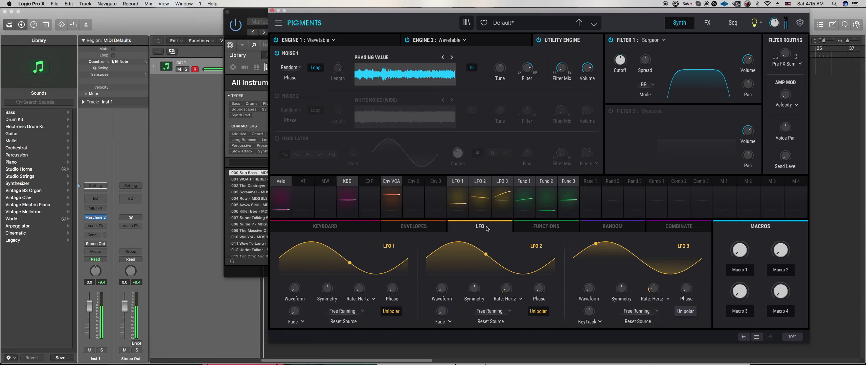
Set the play mode of Functions 1, 2 and 3 to Run
click(544, 228)
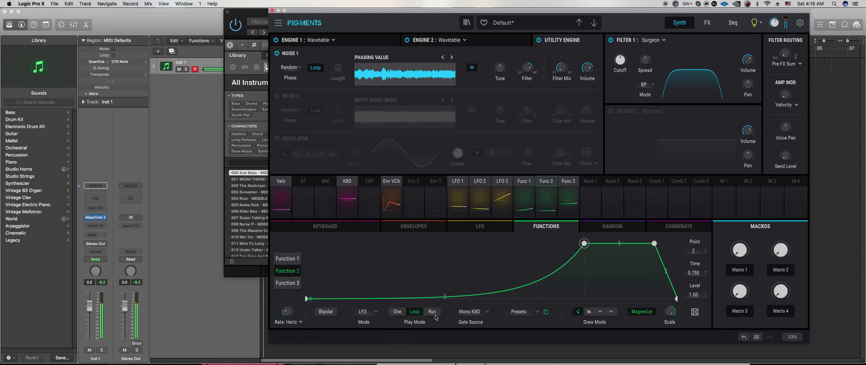
click(486, 313)
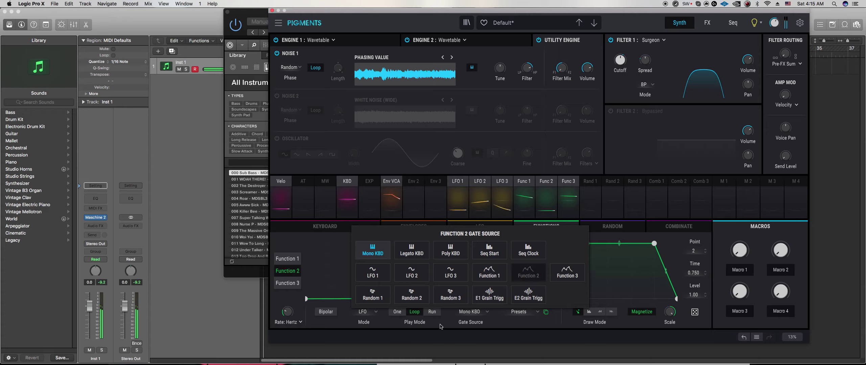
click(441, 327)
click(289, 259)
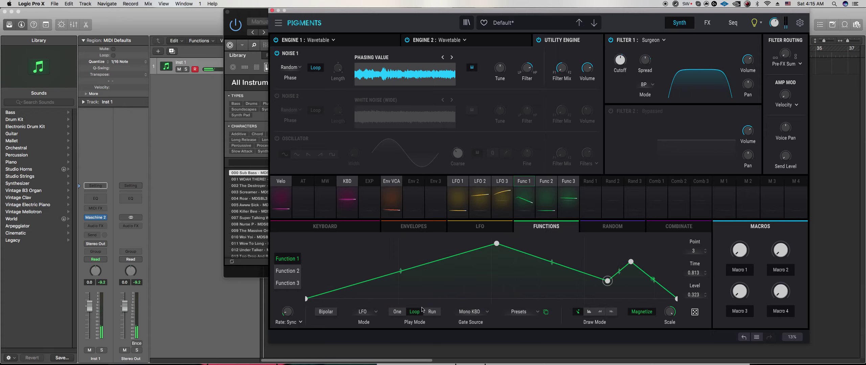
click(436, 314)
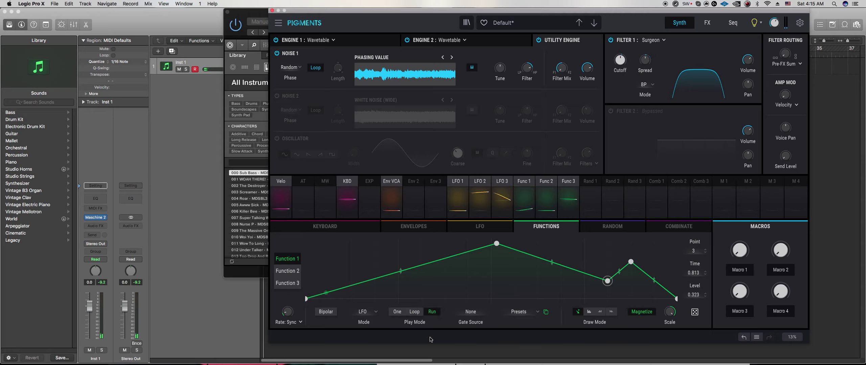
click(291, 271)
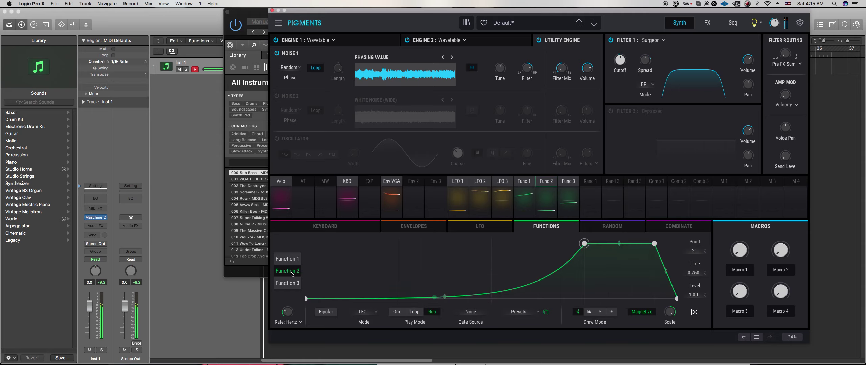
click(291, 284)
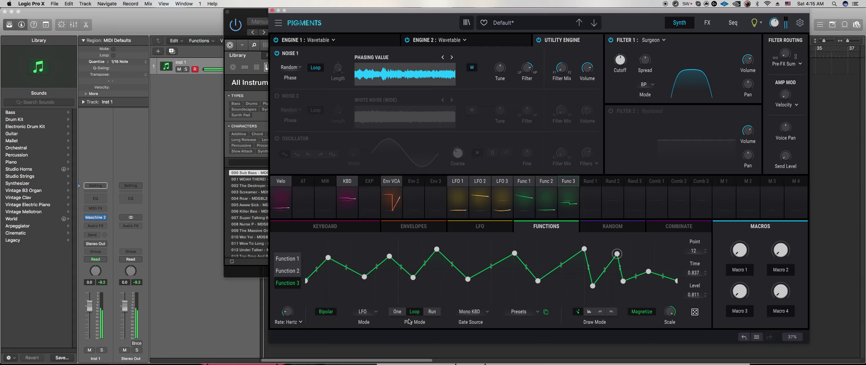
click(432, 312)
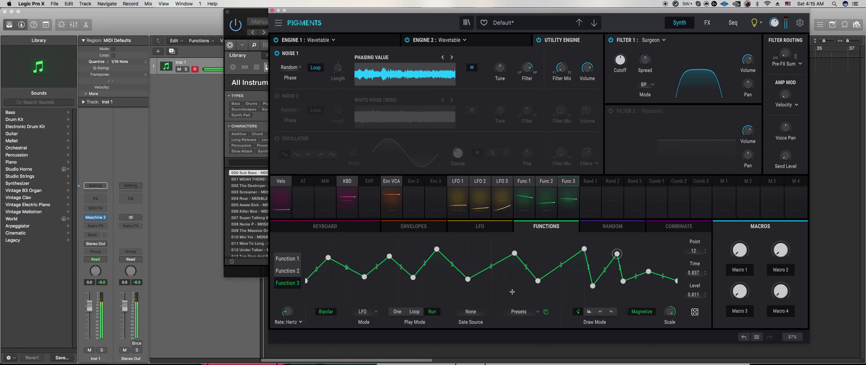
Switch to Maschine 2 and record a sustained Pigments note into Pattern 1
mouse_move(388, 363)
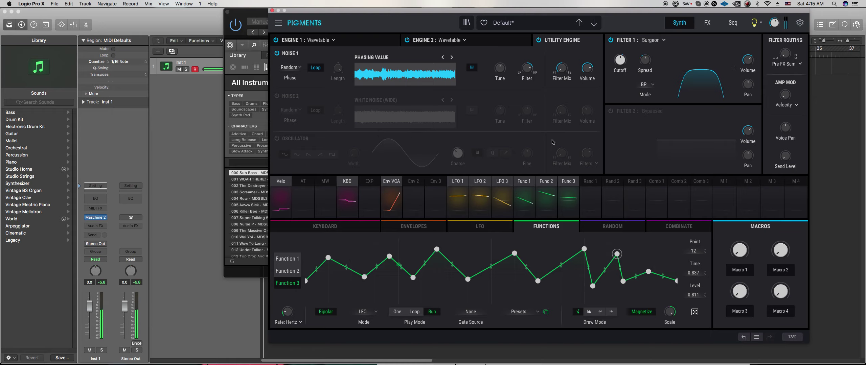
click(252, 272)
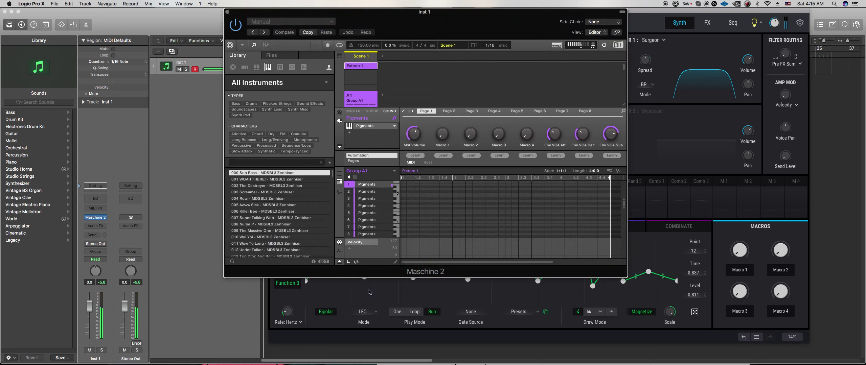
click(228, 315)
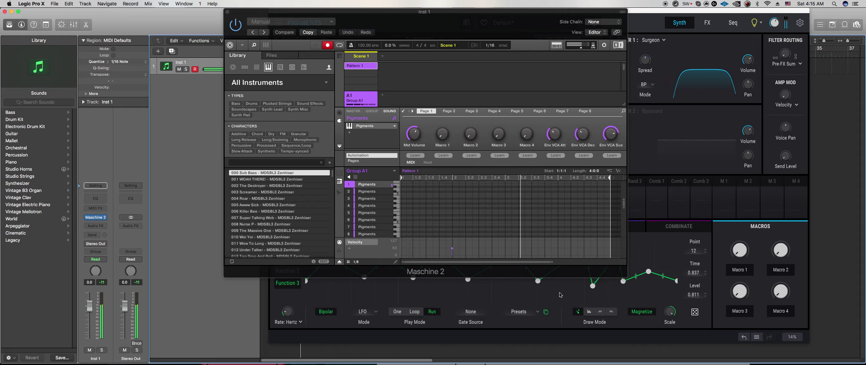
drag(553, 262, 601, 264)
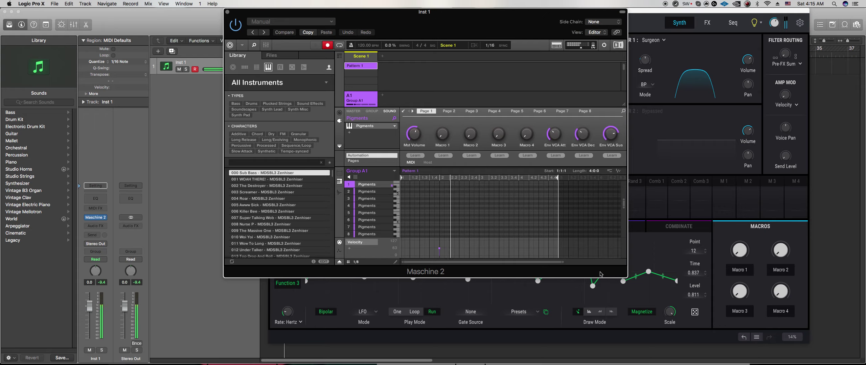
Move the recorded note to the start of Pattern 1 so it sustains across the whole pattern
click(339, 173)
drag(447, 202, 442, 185)
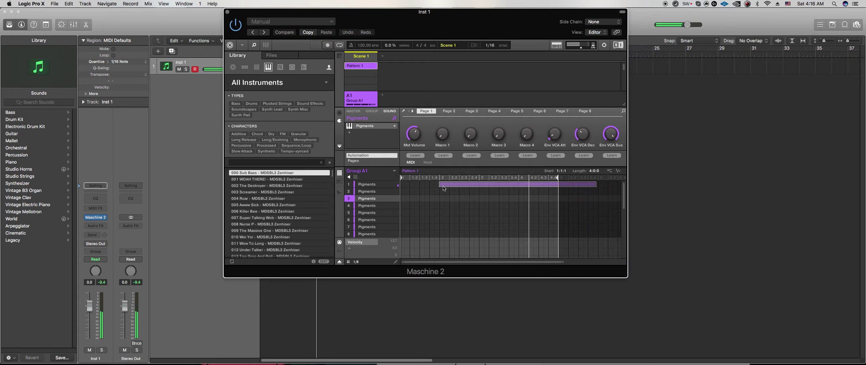
click(443, 186)
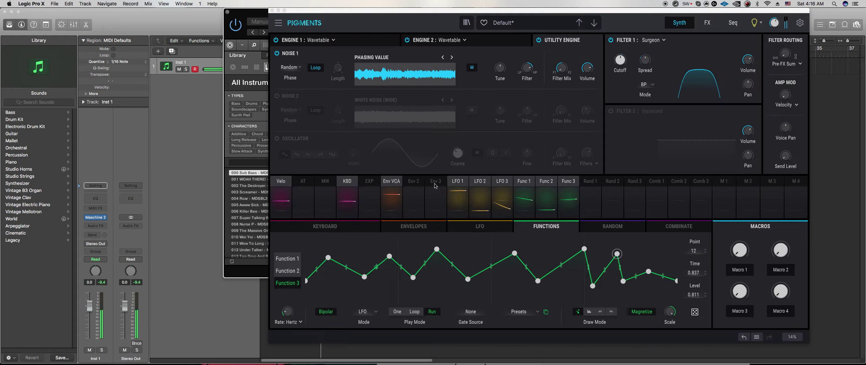
click(272, 10)
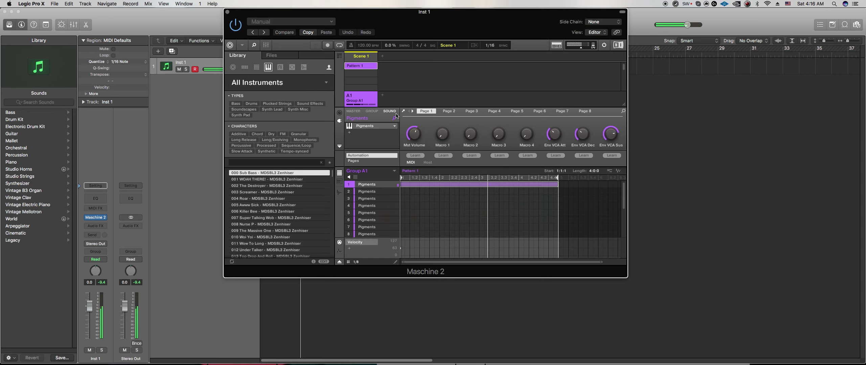
Reopen the Pigments editor and set the voice steal mode to Rotate in its play settings
click(394, 117)
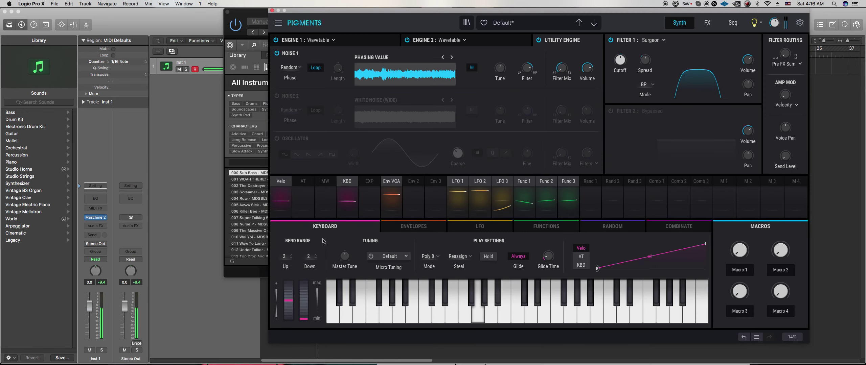
click(438, 258)
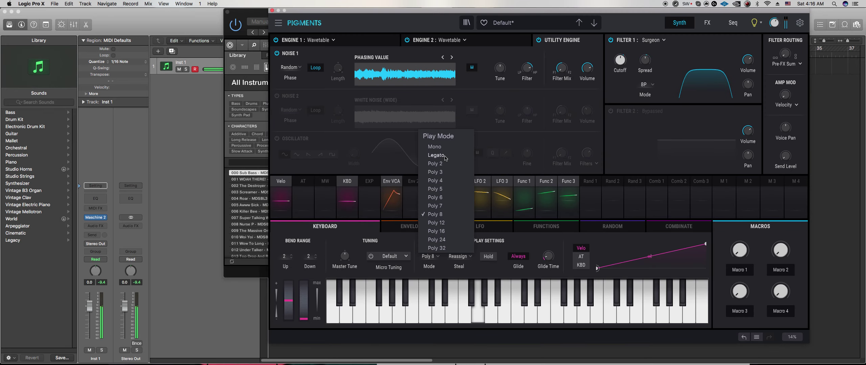
click(493, 272)
click(458, 257)
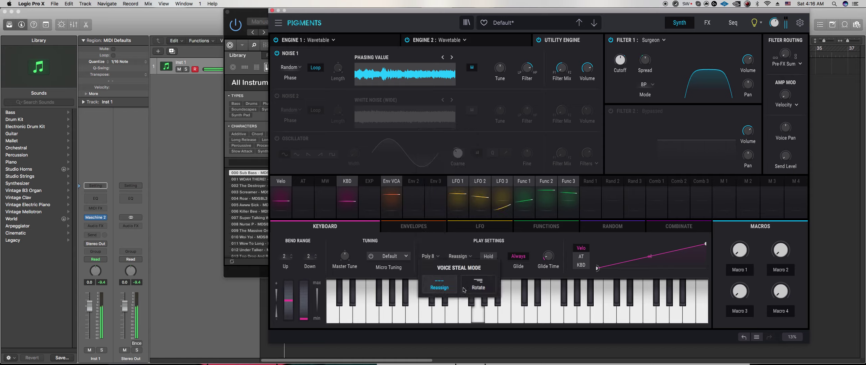
click(480, 288)
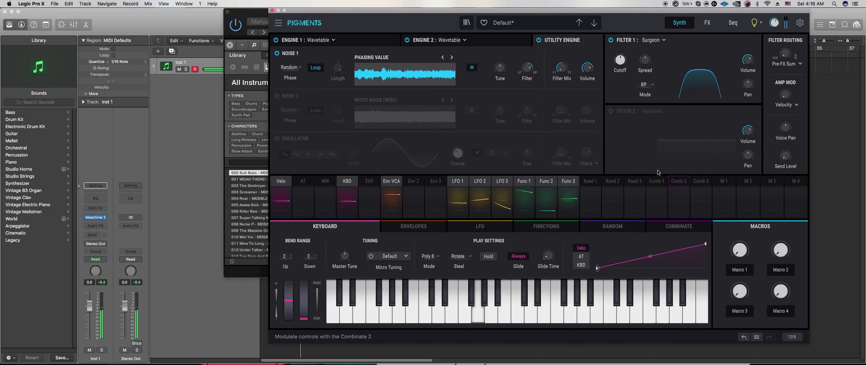
Turn on Filter 2 and set its type to Formant
click(703, 25)
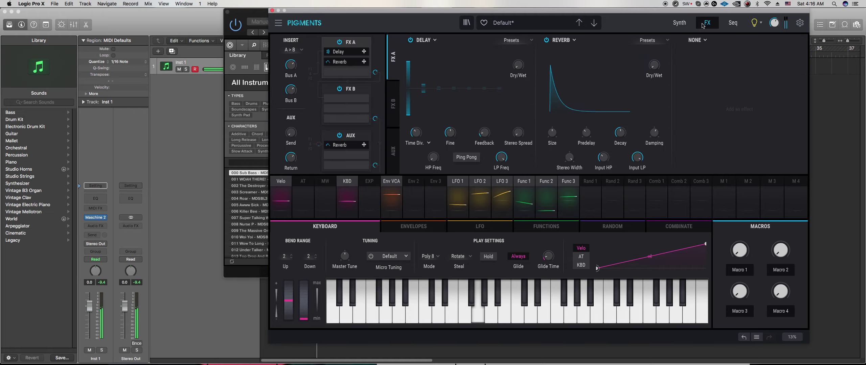
click(678, 23)
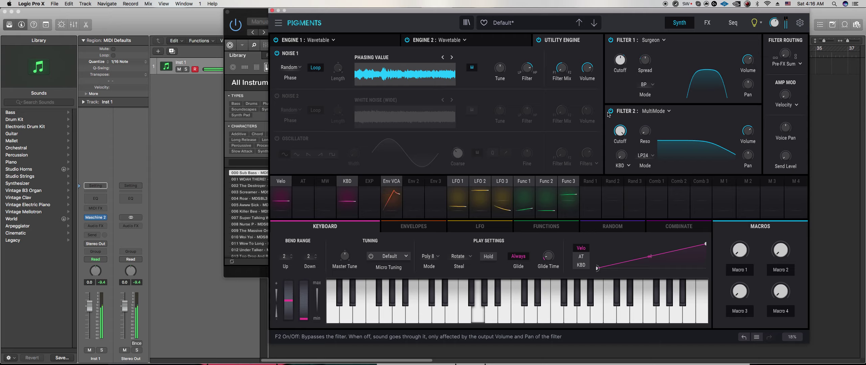
click(648, 158)
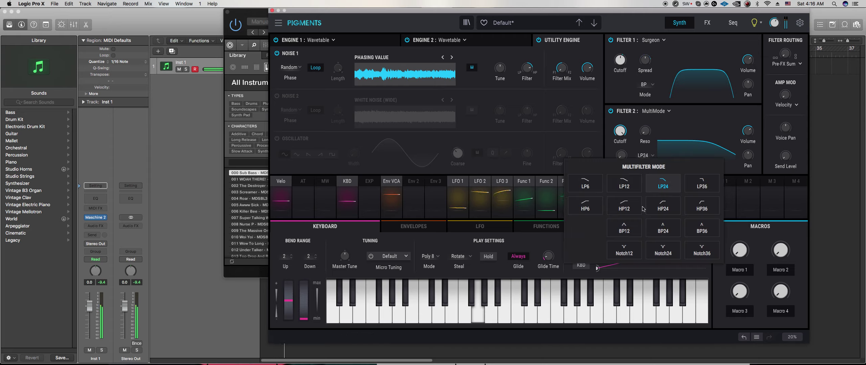
click(660, 112)
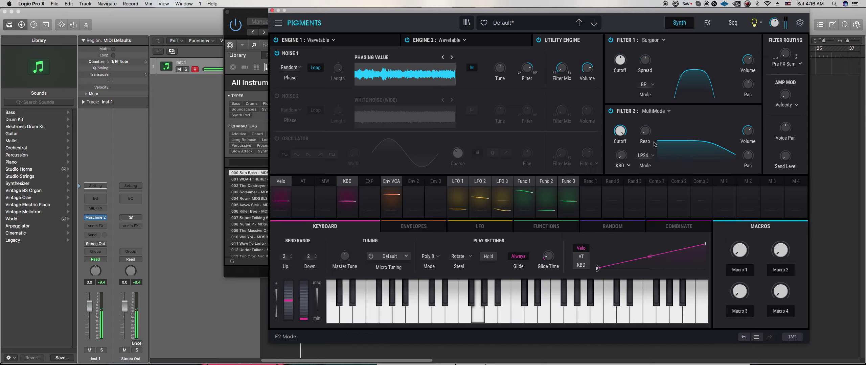
click(657, 111)
click(680, 184)
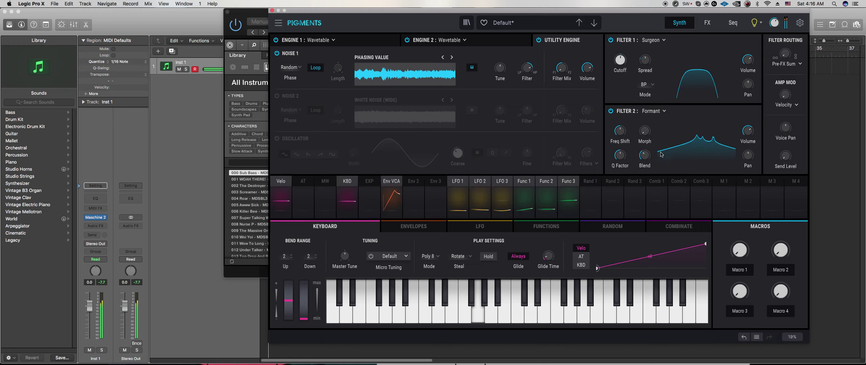
click(707, 24)
click(680, 24)
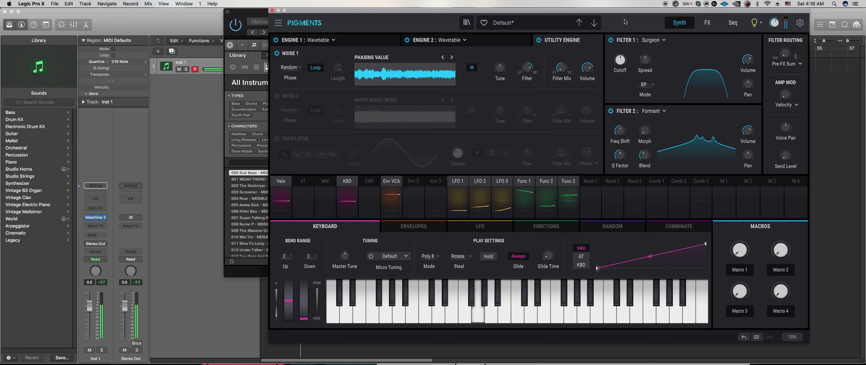
Route LFO 3 to Engine 2's filter mix with a modulation amount of 0.36
click(434, 41)
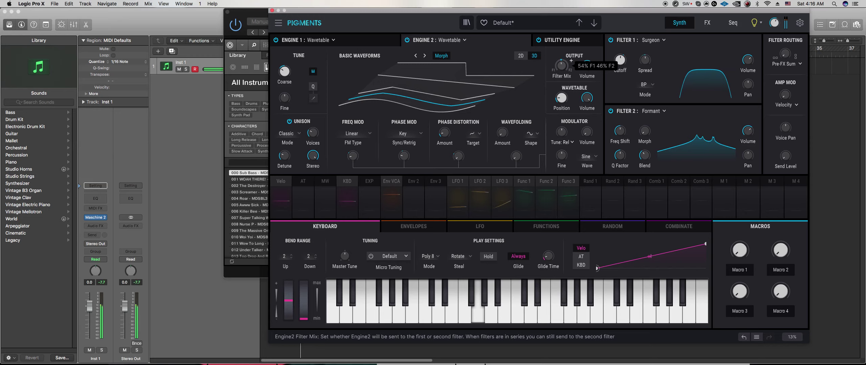
click(502, 181)
drag(556, 61, 556, 56)
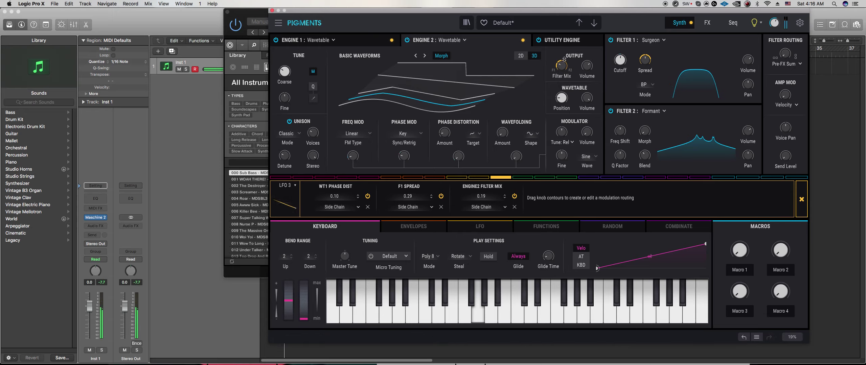
drag(556, 61, 556, 60)
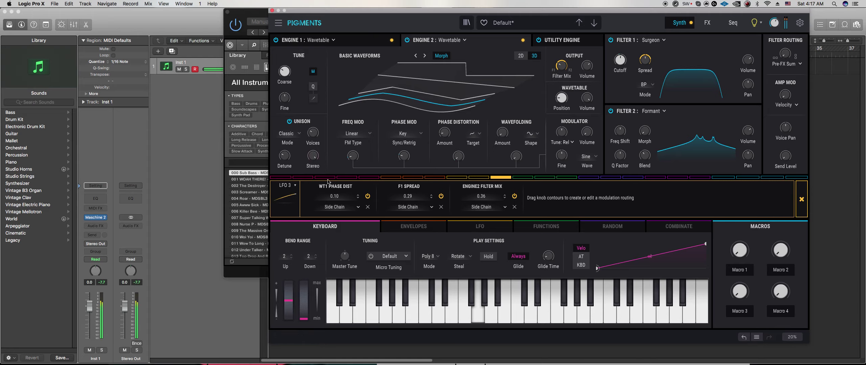
click(540, 142)
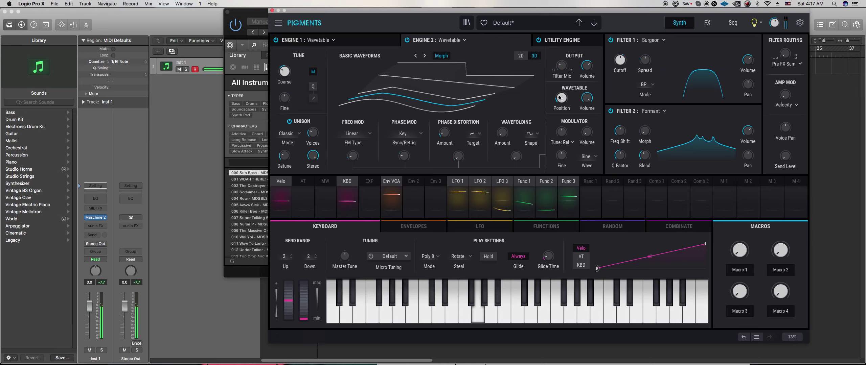
Adjust Engine 2's base filter mix between the two filters and review the LFO 3 routing on it
drag(562, 67, 562, 60)
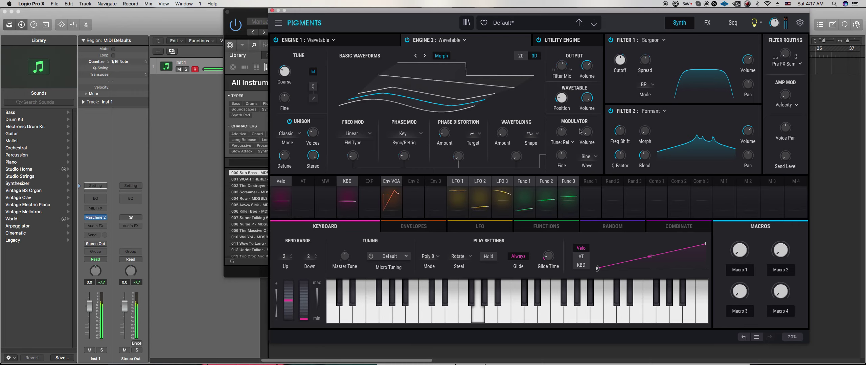
click(507, 183)
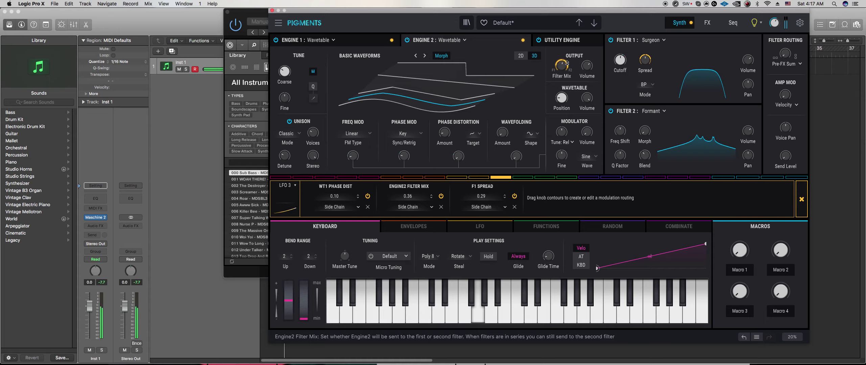
mouse_move(562, 68)
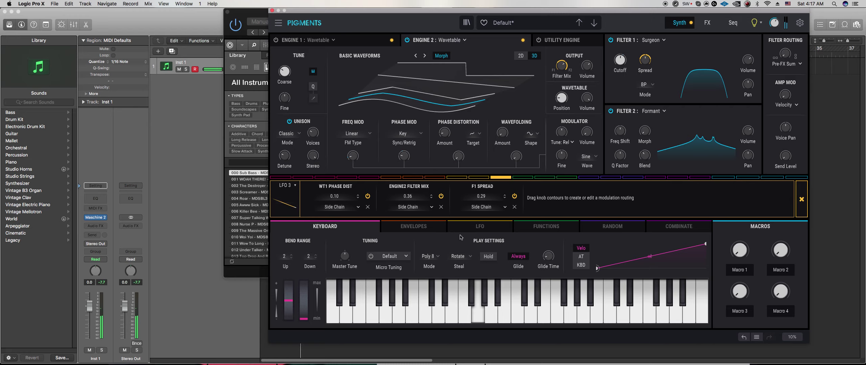
click(601, 82)
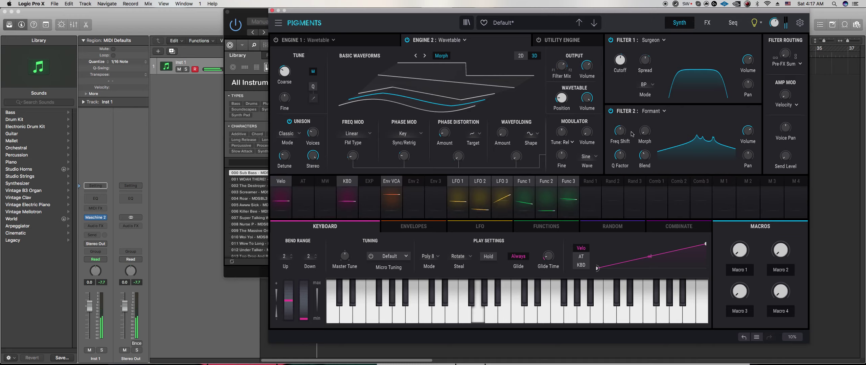
Raise Filter 2's volume and route LFO 2 to its Morph with a modulation amount of 0.16
drag(747, 132, 747, 126)
mouse_move(644, 131)
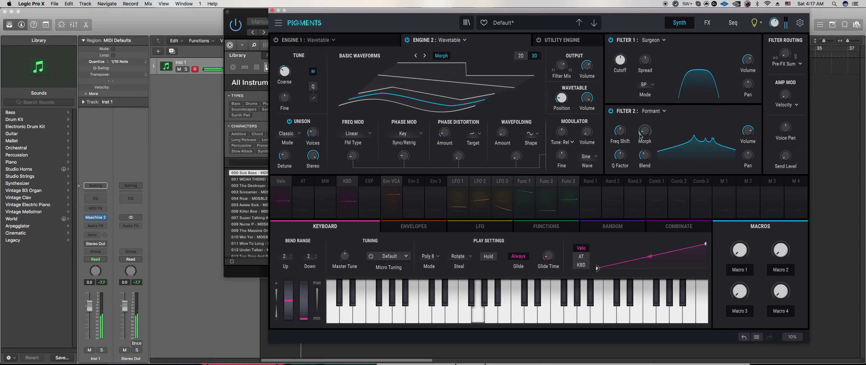
click(479, 183)
drag(637, 135, 638, 129)
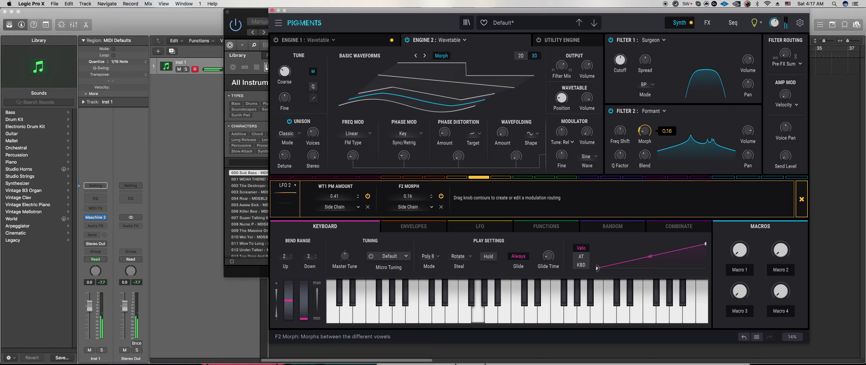
click(634, 141)
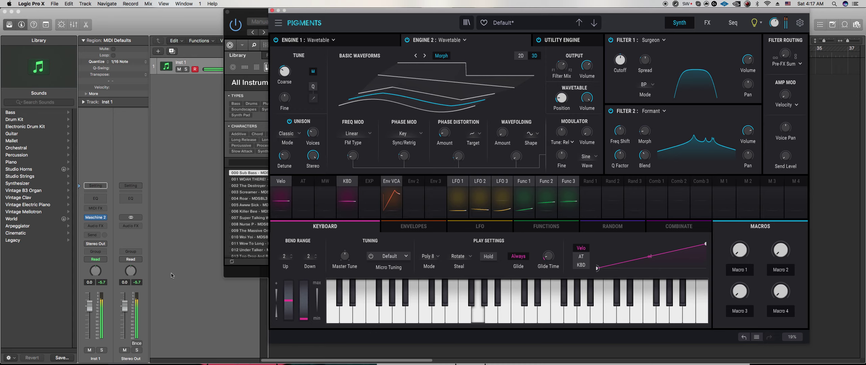
Switch to Maschine 2, select sound slot 2 and open the editor of its Pigments instance
click(250, 272)
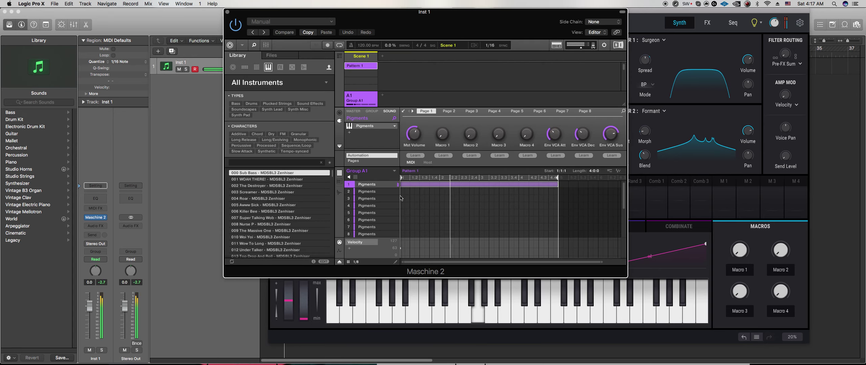
click(376, 191)
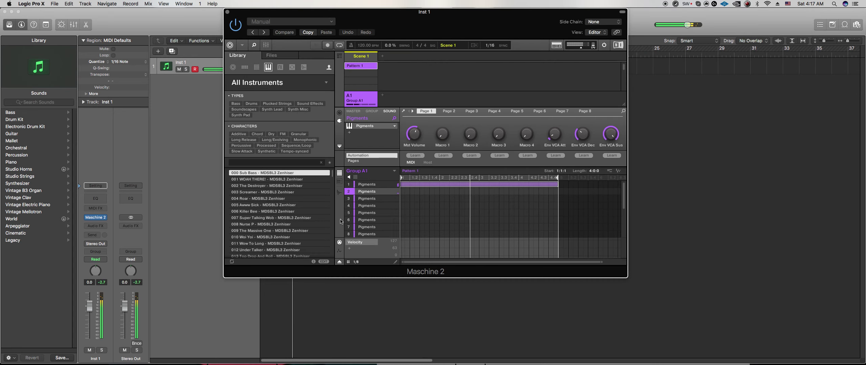
click(404, 112)
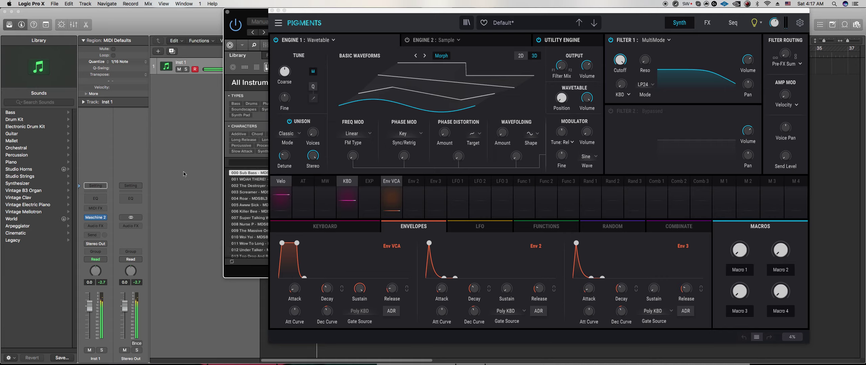
Turn off Engine 1 and enable Noise 1 in the Utility Engine with the Resonators Bright sample
click(275, 39)
click(588, 45)
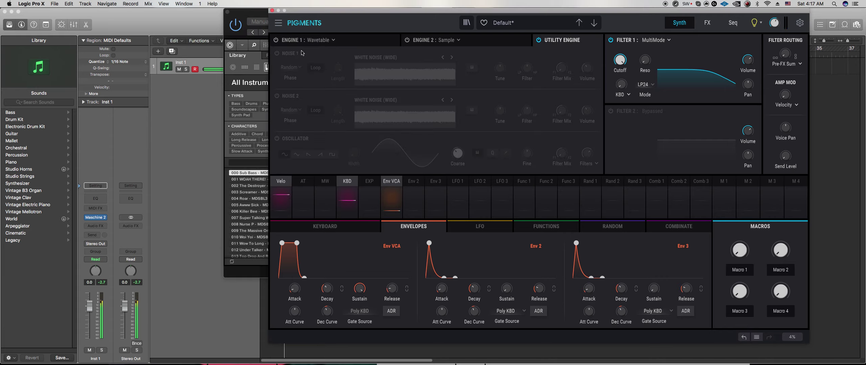
click(277, 53)
click(443, 57)
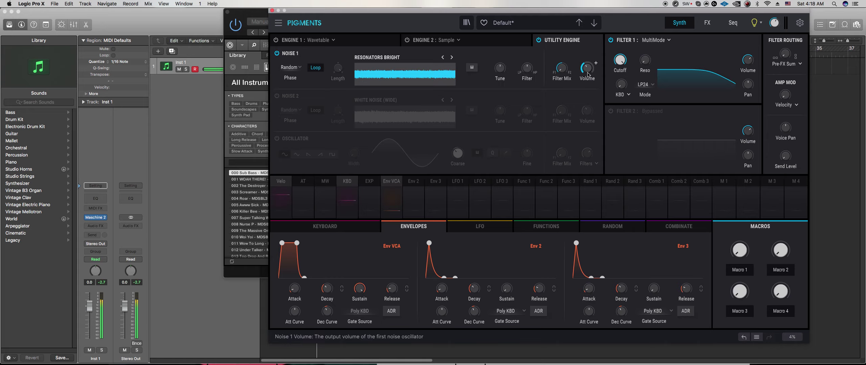
Raise the feedback of the delay in FX A
click(706, 23)
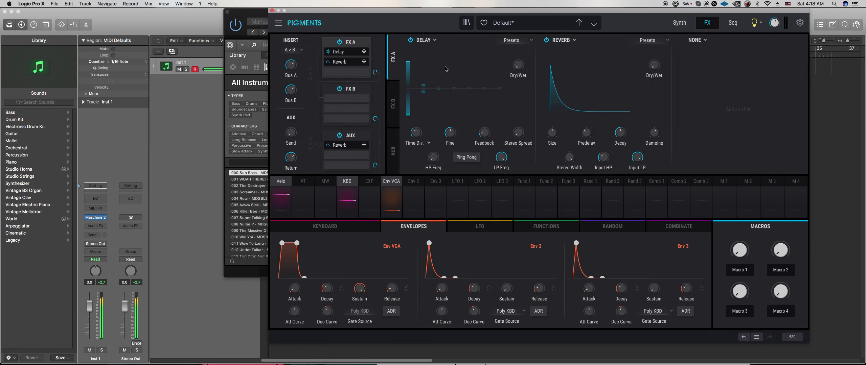
drag(483, 133, 487, 106)
mouse_move(518, 64)
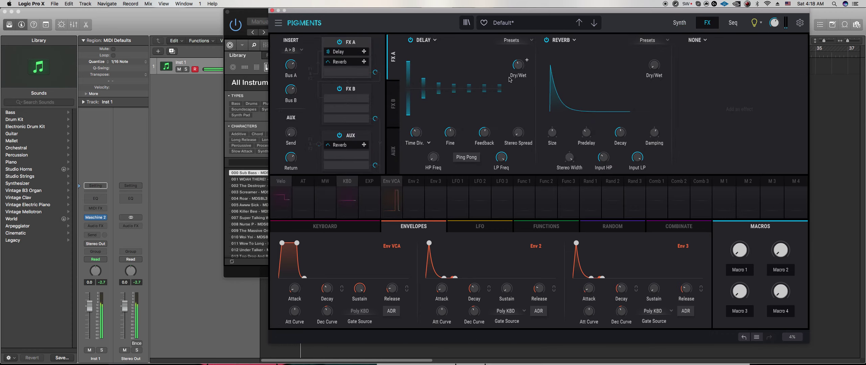
click(678, 23)
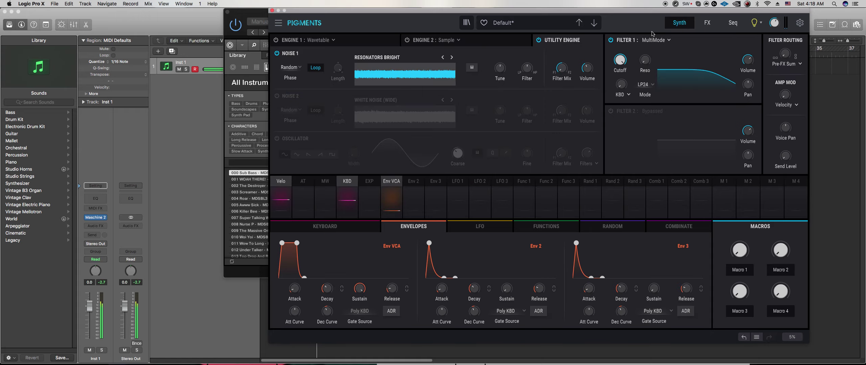
Change the Noise 1 sample to Resonators High Cluster and lower its volume
click(451, 57)
mouse_move(595, 63)
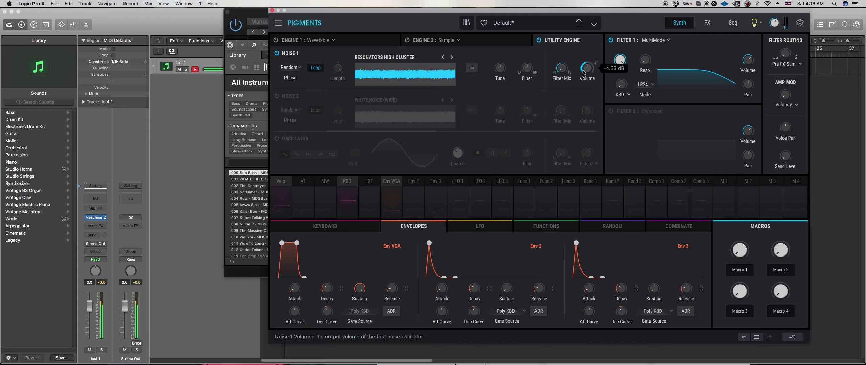
Shape Function 1 into two short falling spikes, ending at time 0.250 and level 0.00, followed by a flat zero line
click(524, 184)
drag(354, 288, 351, 299)
drag(356, 257, 351, 244)
drag(418, 286, 398, 299)
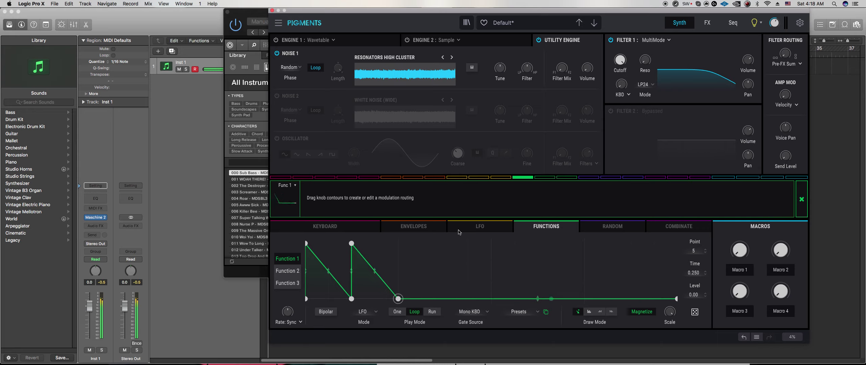
Route Function 1 to Noise 1's volume with an amount of 0.85 and adjust Noise 1's filter
drag(591, 63, 591, 51)
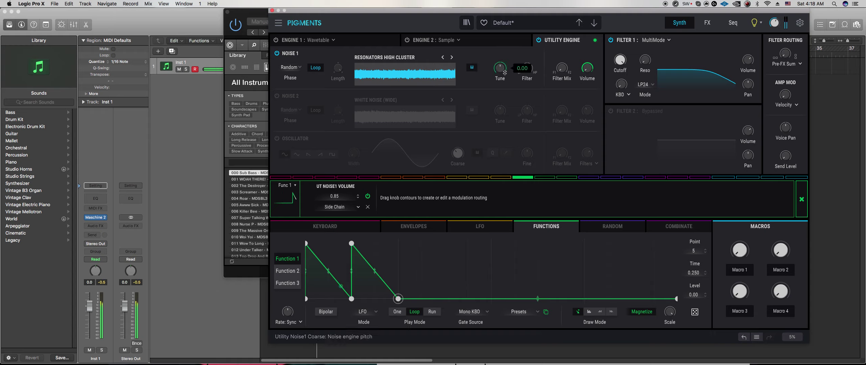
drag(523, 69, 523, 65)
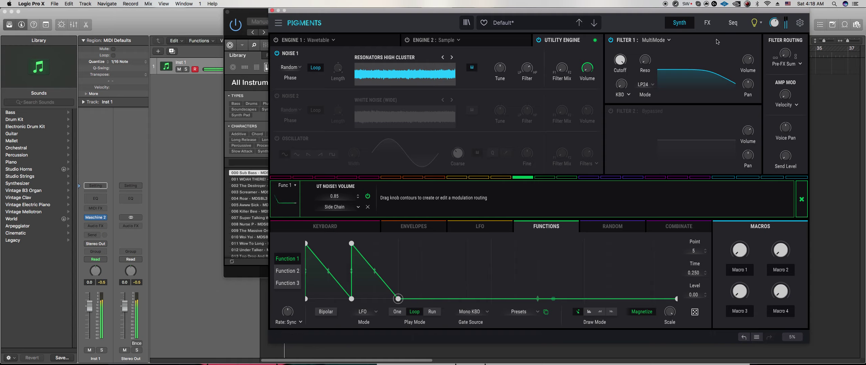
click(708, 23)
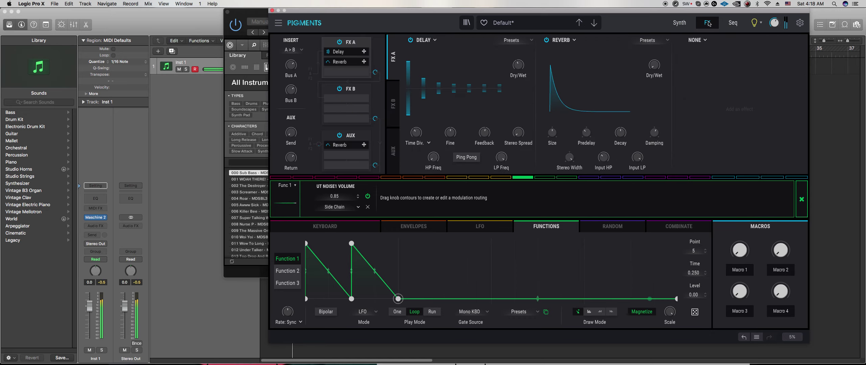
click(680, 23)
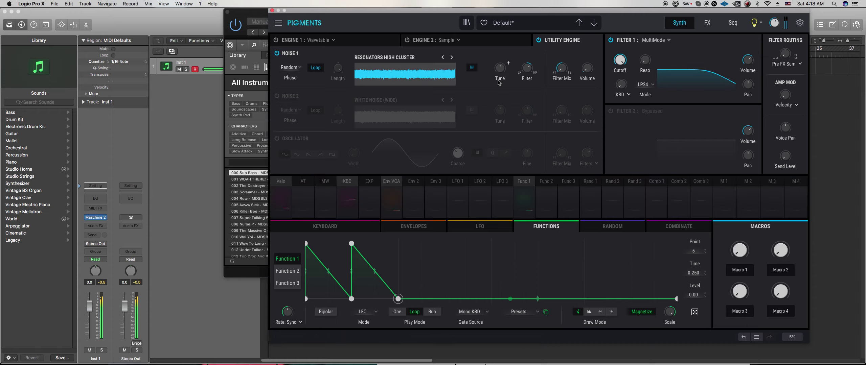
Set Noise 1's phase mode to Key and try its keyboard tracking and loop switches
click(290, 67)
click(293, 95)
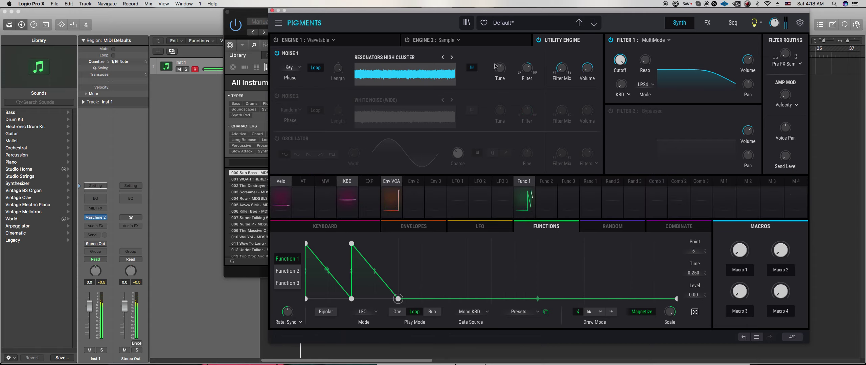
click(471, 70)
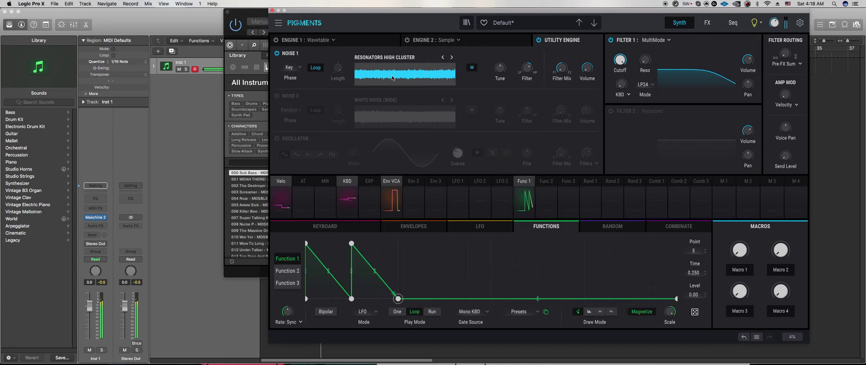
click(314, 69)
Route Random 1 to Noise 1's tune with an amount of 0.21 and lower Filter 1's cutoff
click(590, 183)
drag(502, 63, 502, 61)
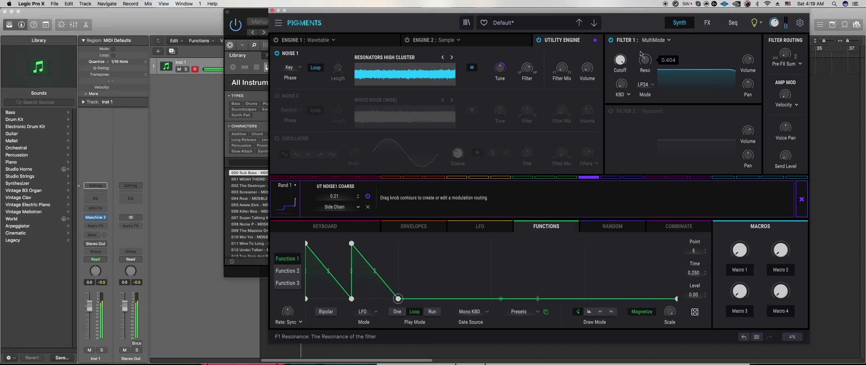
drag(619, 60, 619, 68)
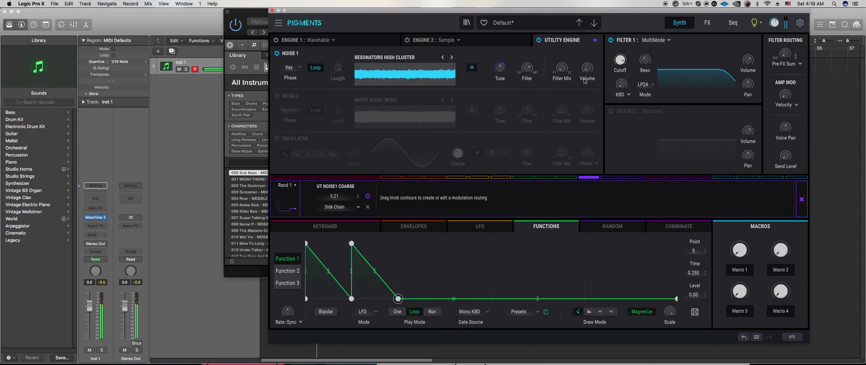
Enable Noise 2, route Function 1 to its volume with an amount of 0.80, and load the Analog Noise sample
click(276, 96)
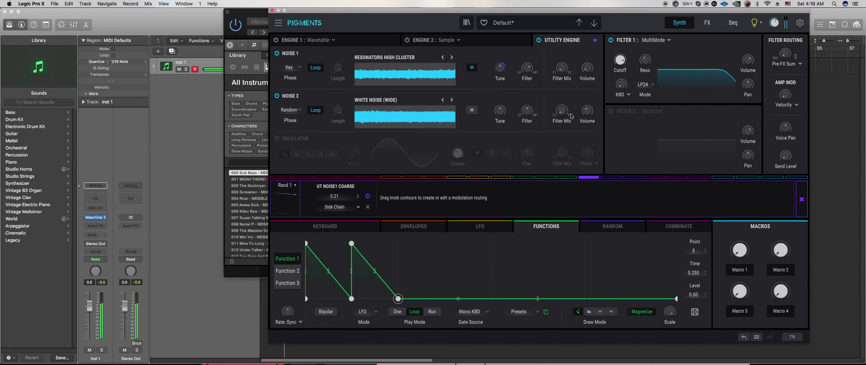
click(522, 177)
drag(587, 109, 588, 96)
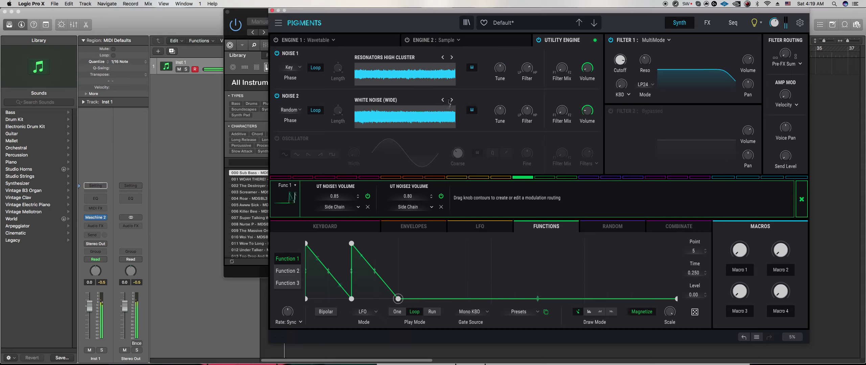
click(452, 100)
click(452, 100)
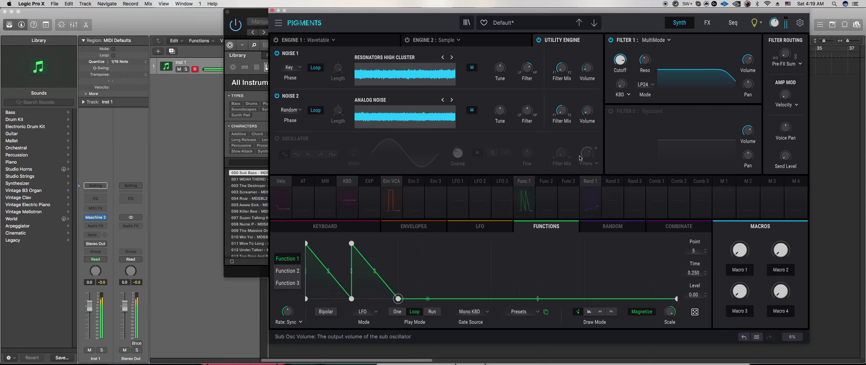
Adjust Function 1's rate and set Random 1's modulation of Noise 1's tune to 0.00
drag(288, 311, 287, 312)
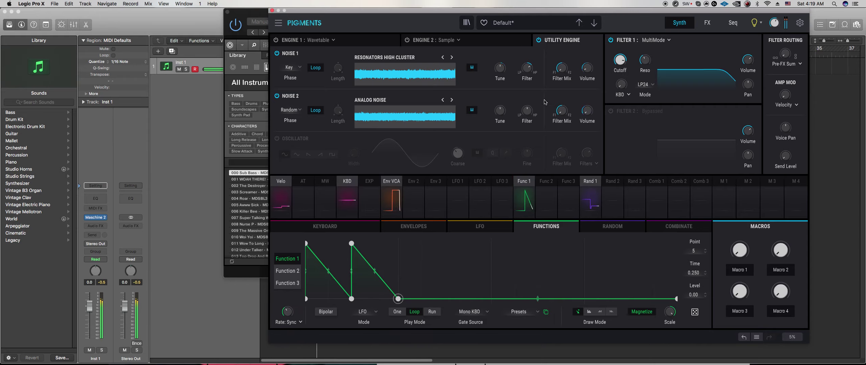
click(589, 182)
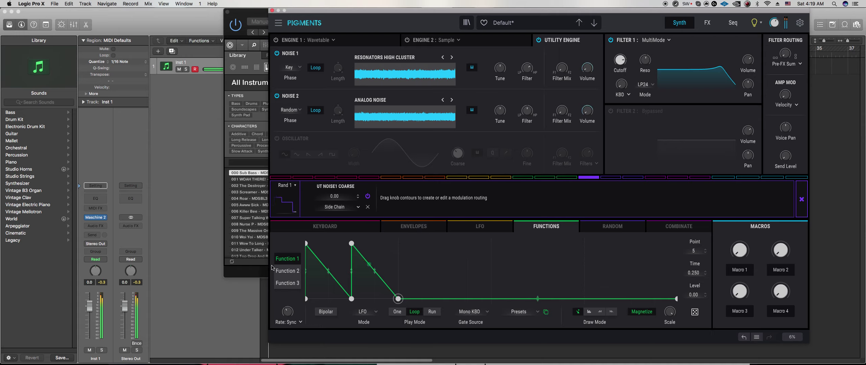
Show the envelopes and set the Env VCA release to 144 ms
click(258, 271)
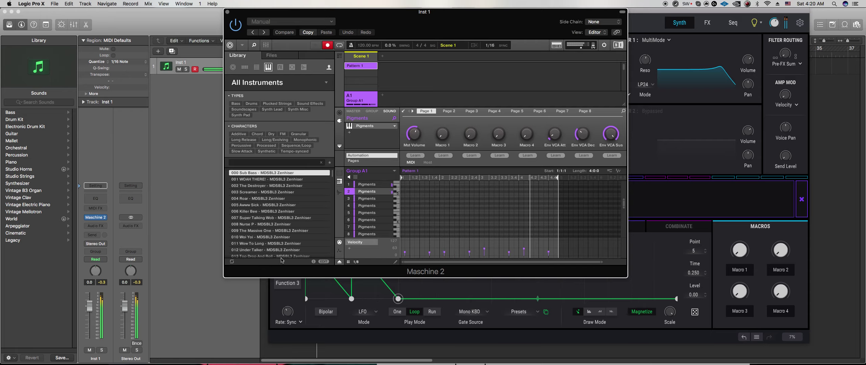
click(342, 330)
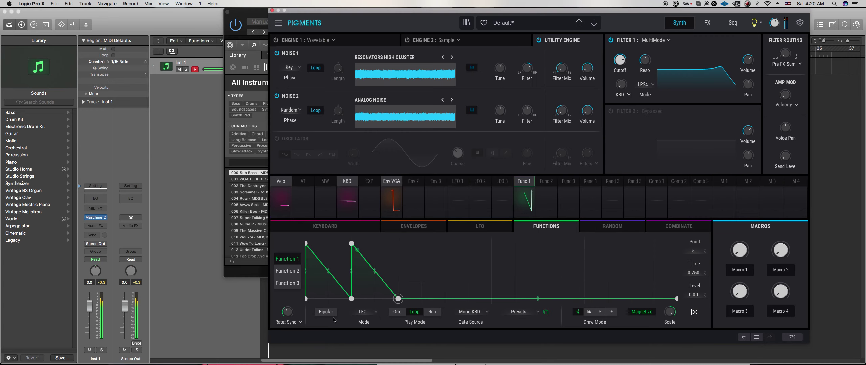
click(417, 231)
mouse_move(400, 284)
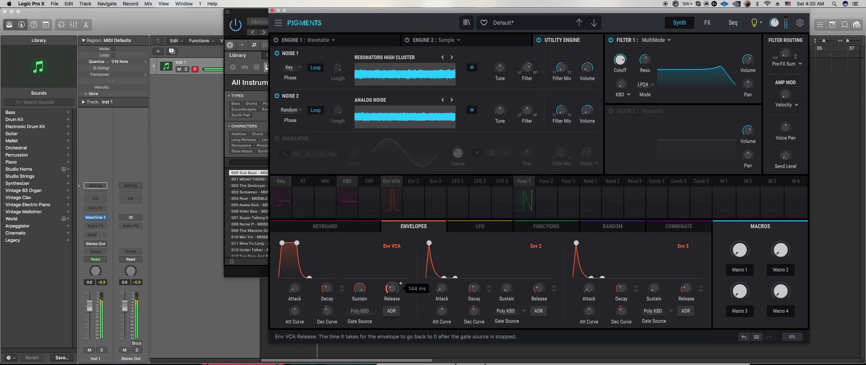
In Maschine's group pattern view, shift all of sound 2's notes one step later on a 1/4 grid
click(250, 270)
scroll(425, 213, up, 10)
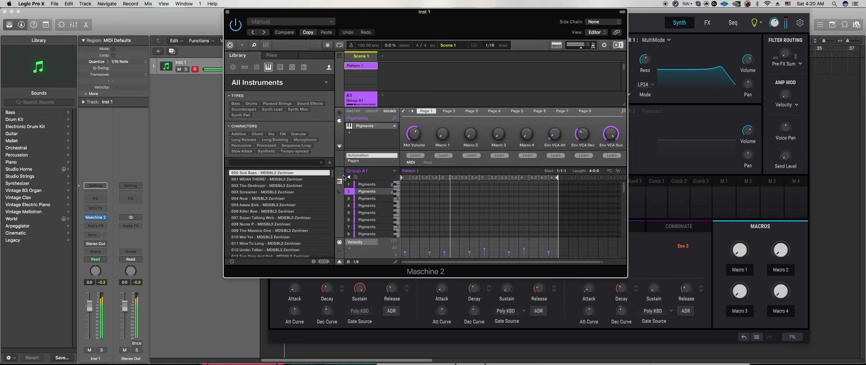
click(339, 173)
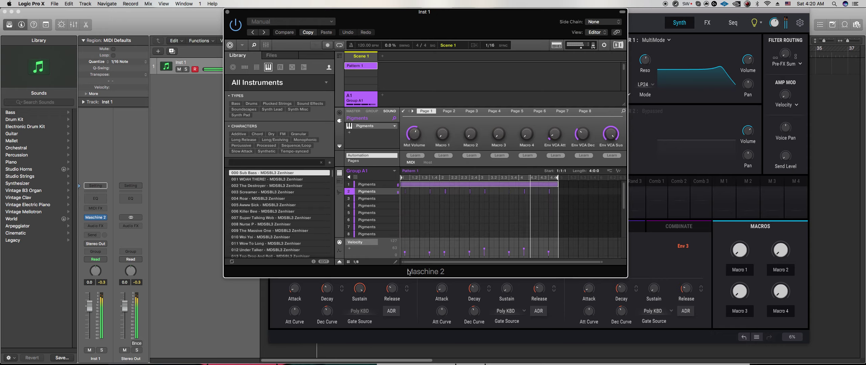
click(356, 262)
click(376, 188)
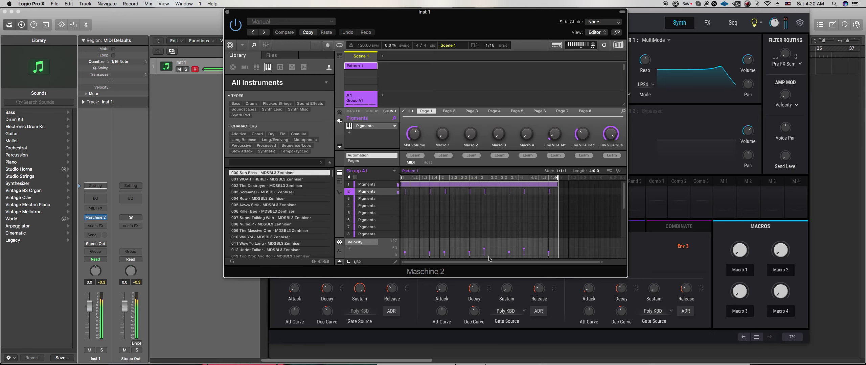
click(510, 192)
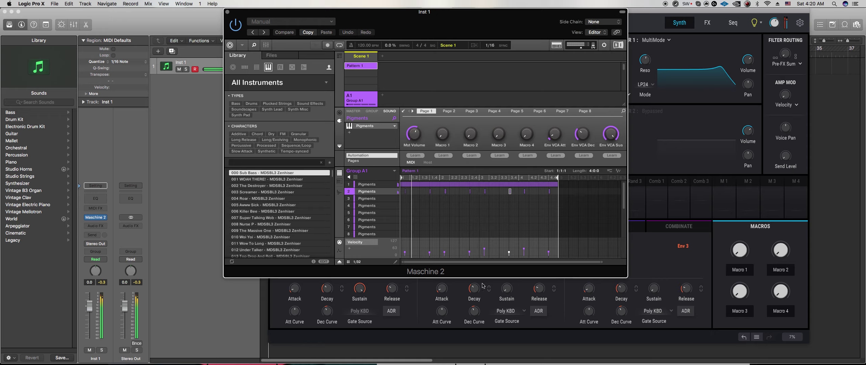
drag(587, 208, 348, 191)
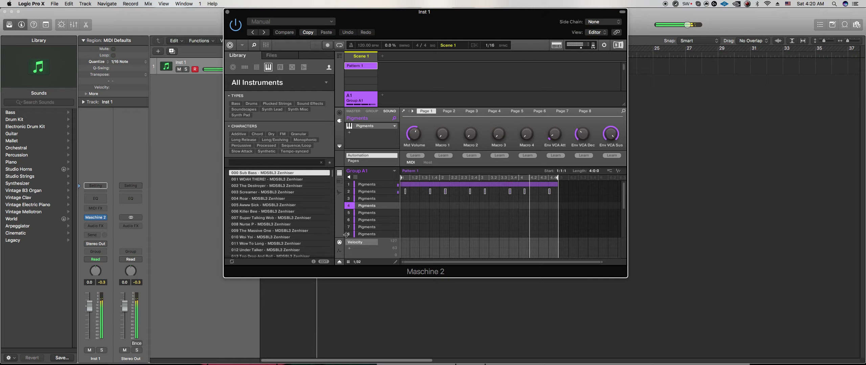
click(357, 262)
click(380, 166)
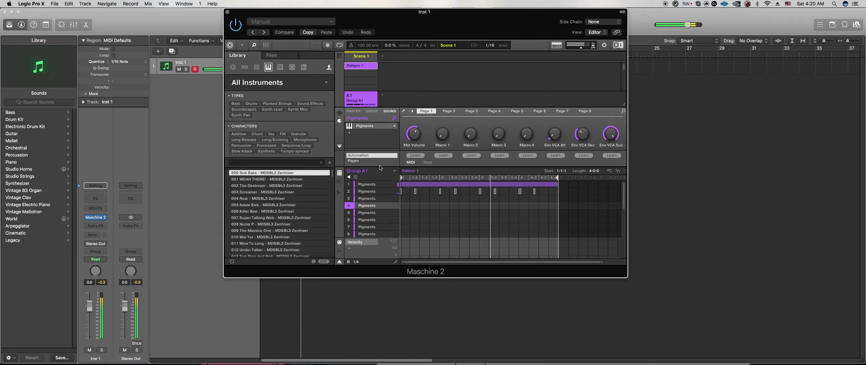
key(Right)
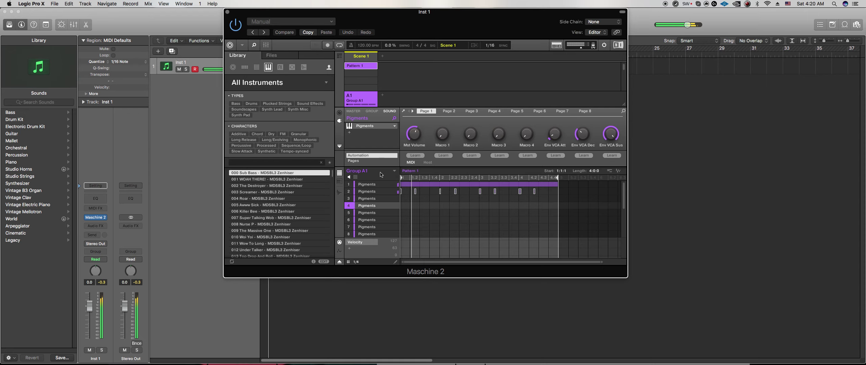
Reopen sound 2's Pigments, change Noise 2's sample to Electro-Firefly tuned to 21.02 semitones, and adjust its volume
click(403, 111)
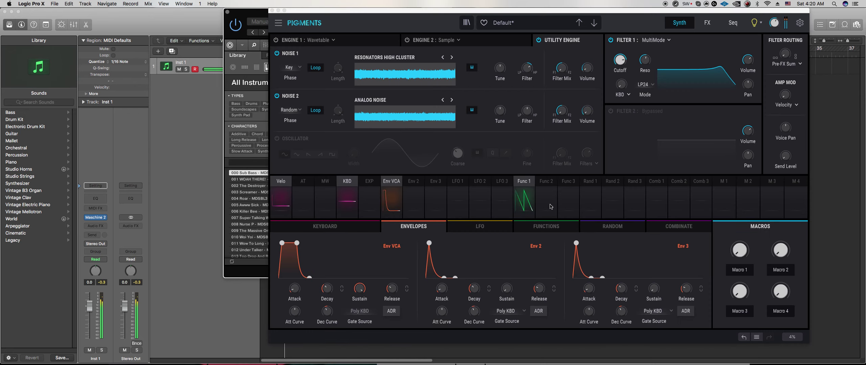
mouse_move(591, 70)
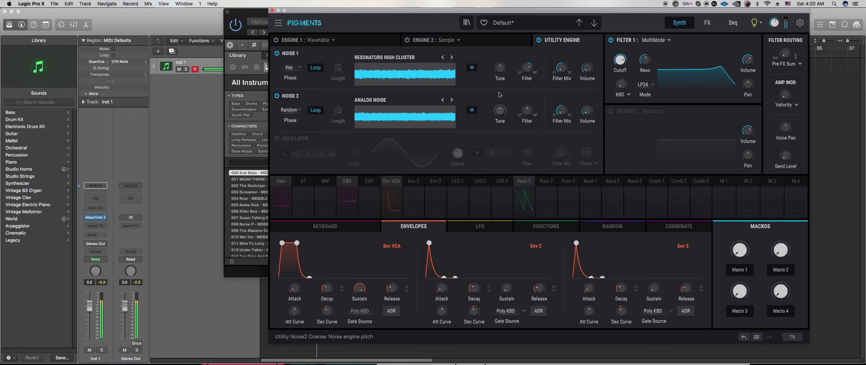
click(452, 100)
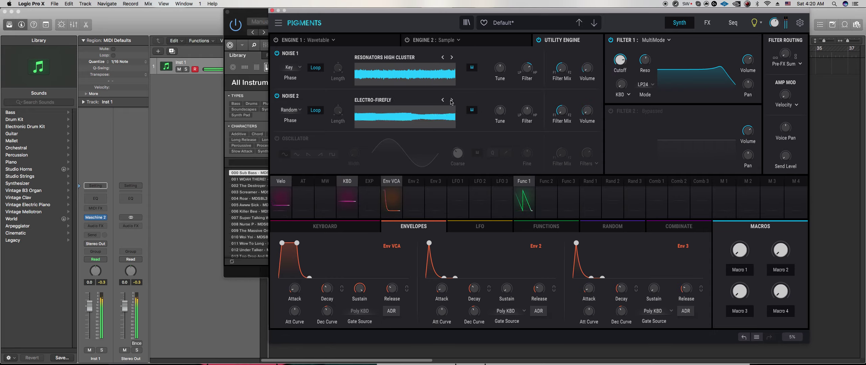
mouse_move(500, 110)
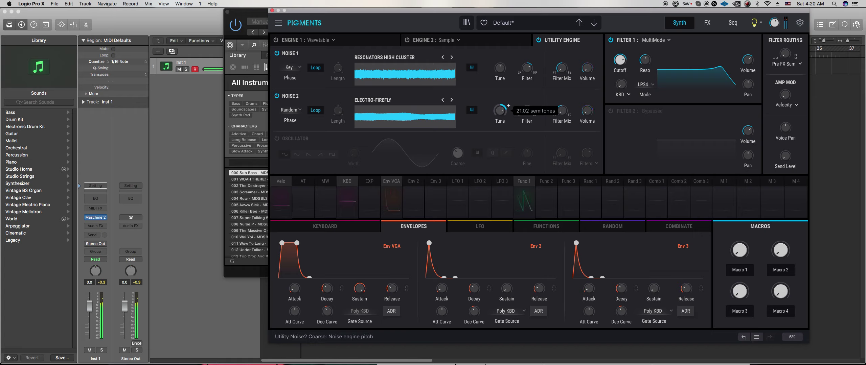
mouse_move(587, 114)
drag(587, 111, 587, 113)
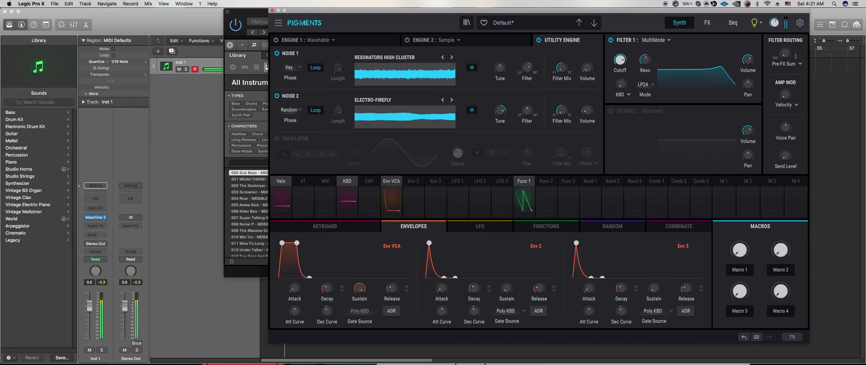
Replace the reverb in FX A with PS Delay and set its pitch shift to about -11 semitones
click(708, 23)
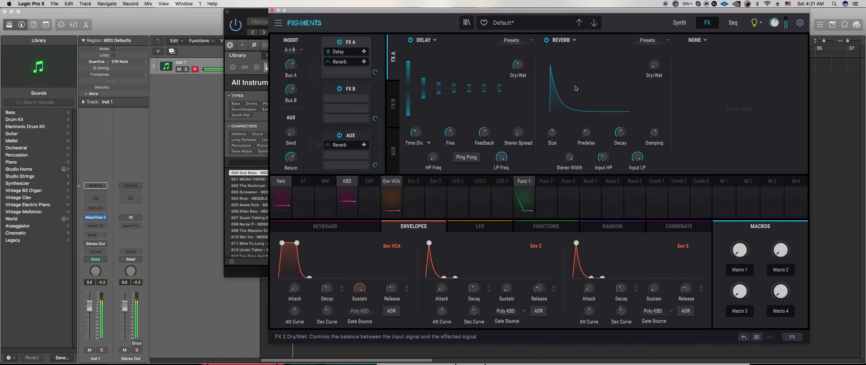
click(564, 40)
click(612, 144)
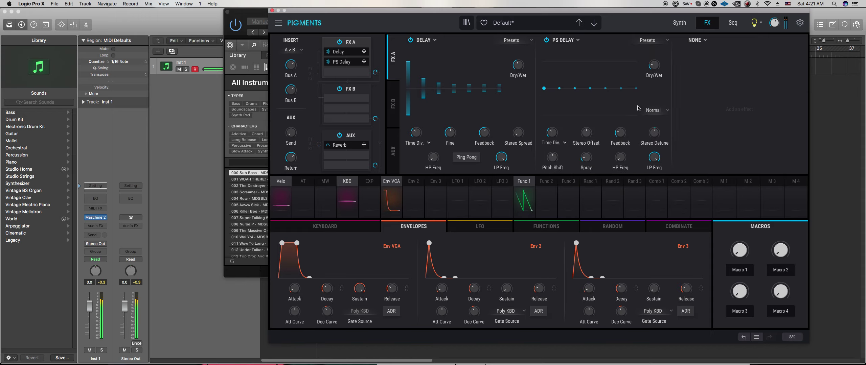
mouse_move(565, 152)
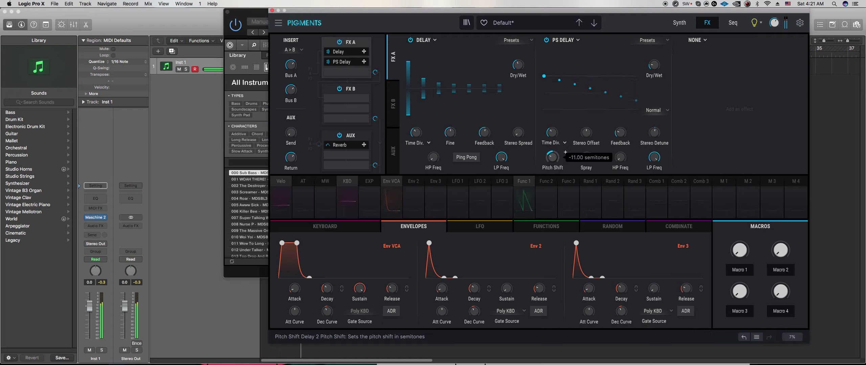
Fine-tune PS Delay's time division, feedback at about 0.250, dry/wet, high-pass frequency, stereo offset and spray
mouse_move(555, 137)
mouse_move(622, 139)
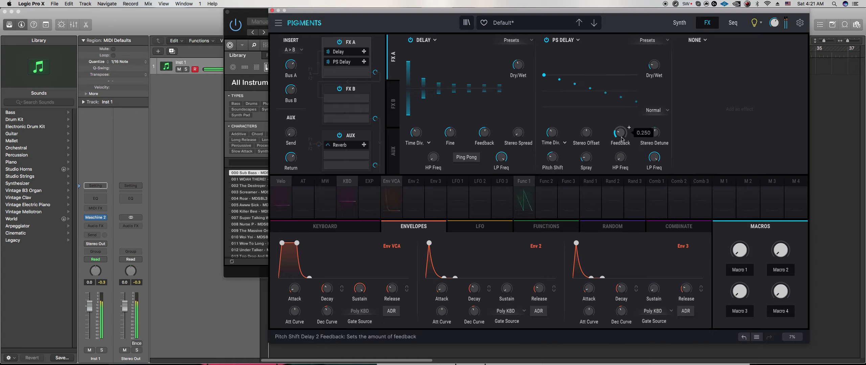
mouse_move(661, 69)
mouse_move(621, 162)
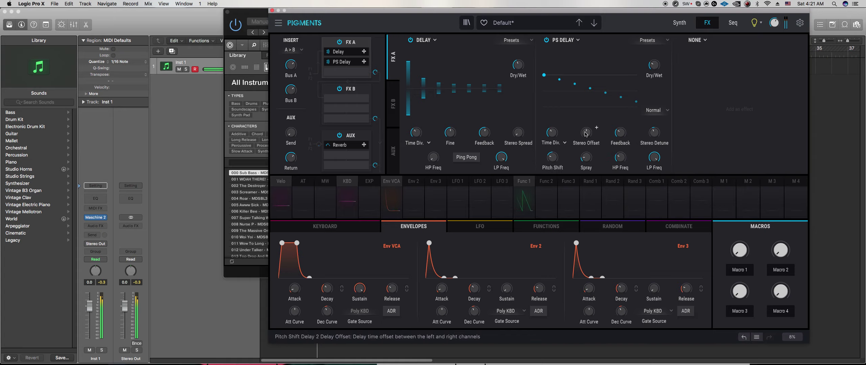
mouse_move(595, 152)
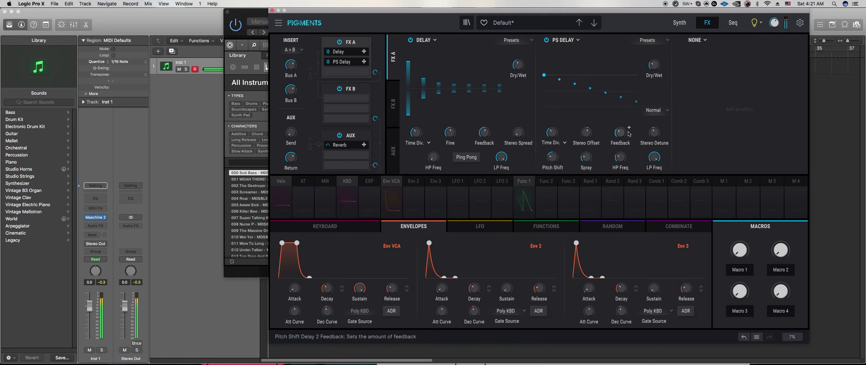
scroll(628, 127, up, 3)
Switch to Maschine, select sound 3 and open its Pigments editor
click(242, 274)
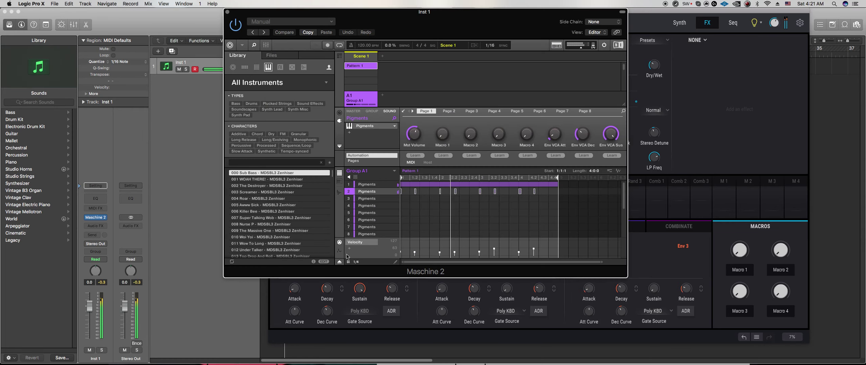
click(366, 198)
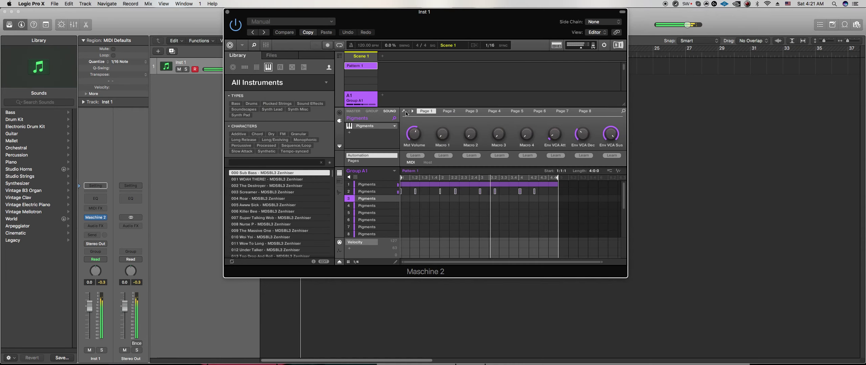
click(403, 111)
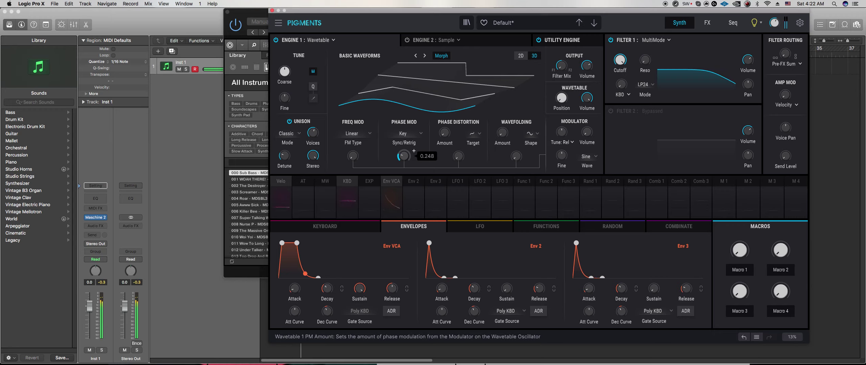
Set Engine 1's modulator wave to Triangle
click(585, 156)
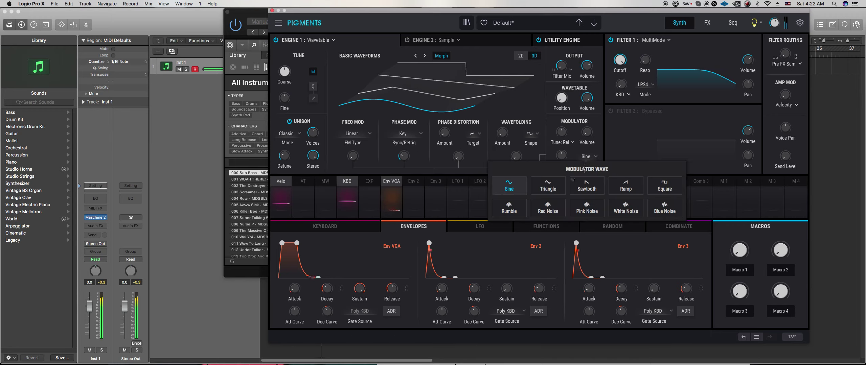
click(547, 186)
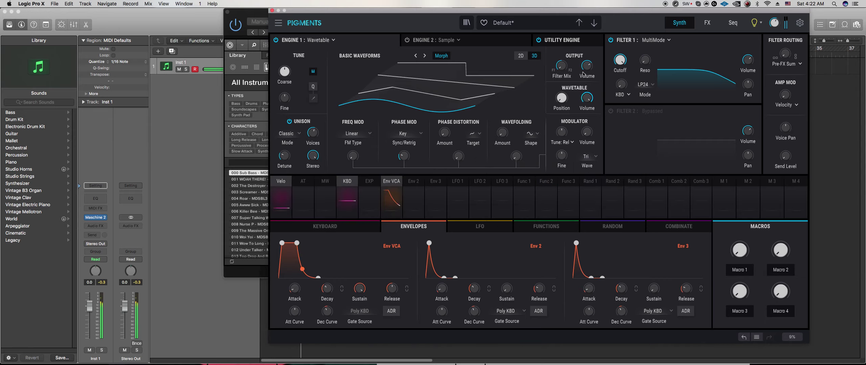
mouse_move(584, 71)
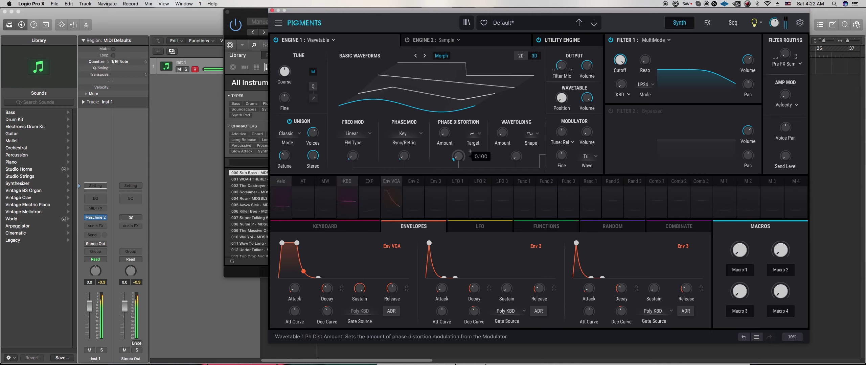
Raise Engine 1's phase distortion amount and its modulation, choose a different distortion target, and show the wavetable in 2D
drag(458, 156, 459, 145)
mouse_move(446, 135)
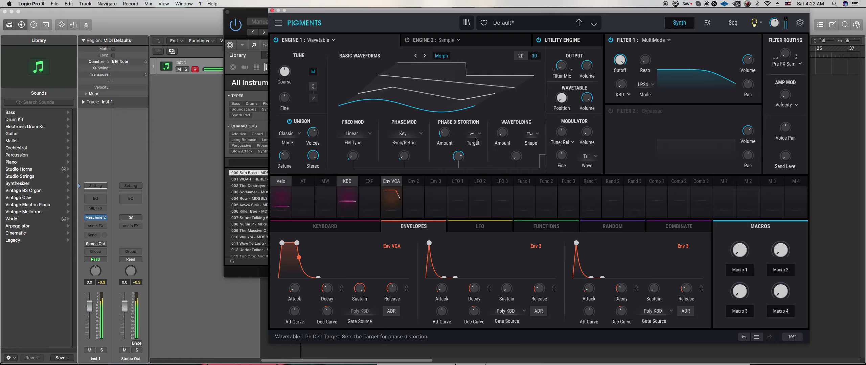
click(475, 133)
click(449, 152)
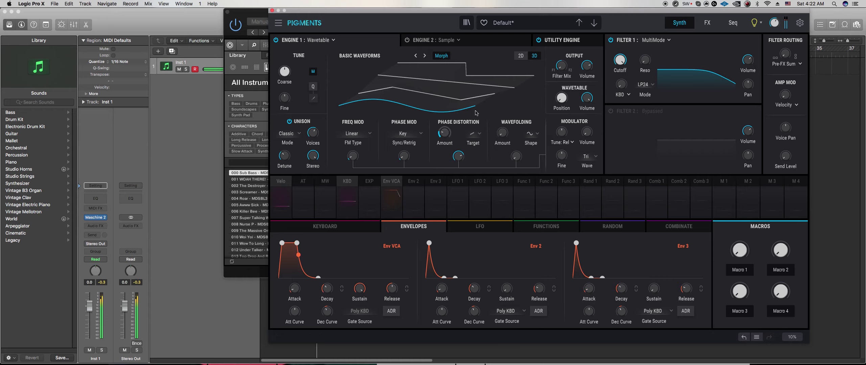
click(521, 57)
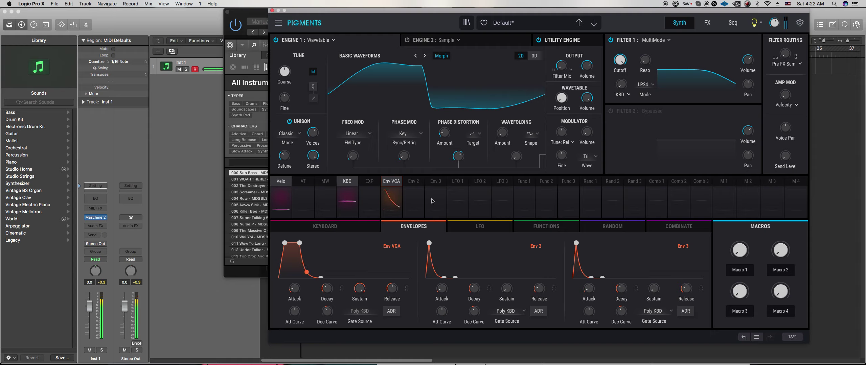
Adjust Engine 1's wavefolding amount and raise the modulator's effect on the wavefolding
drag(502, 133, 502, 128)
drag(515, 156, 516, 153)
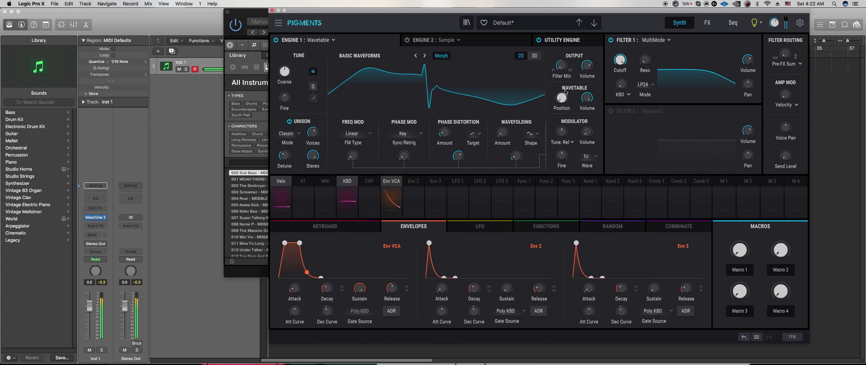
mouse_move(566, 99)
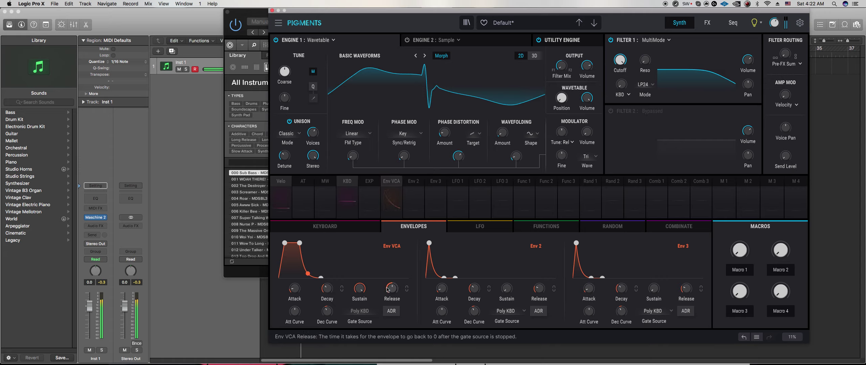
Adjust Engine 1's coarse tuning and raise its output volume
mouse_move(286, 73)
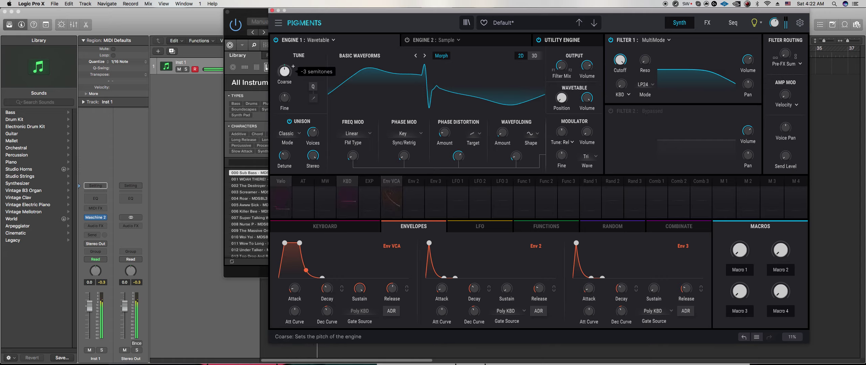
drag(286, 73, 286, 72)
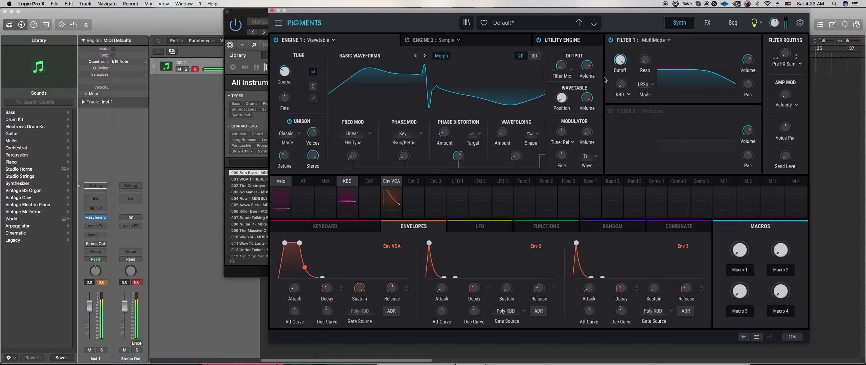
drag(587, 68, 587, 66)
Switch to Maschine and give sound 3 an inverted swing in its Groove settings, adjusting the swing amount
click(252, 269)
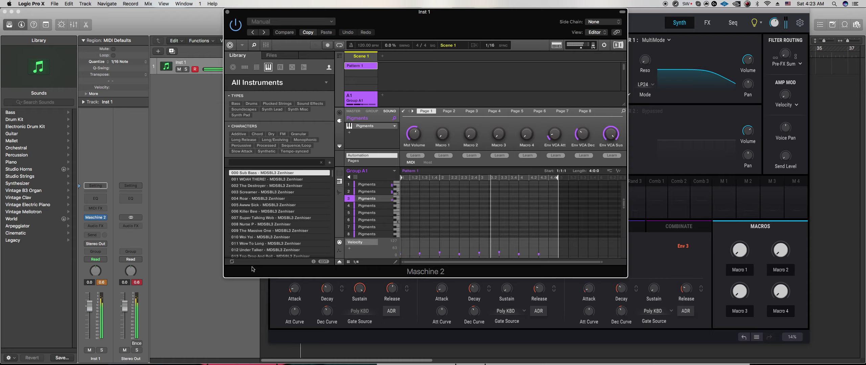
click(340, 111)
click(358, 142)
drag(419, 141, 420, 130)
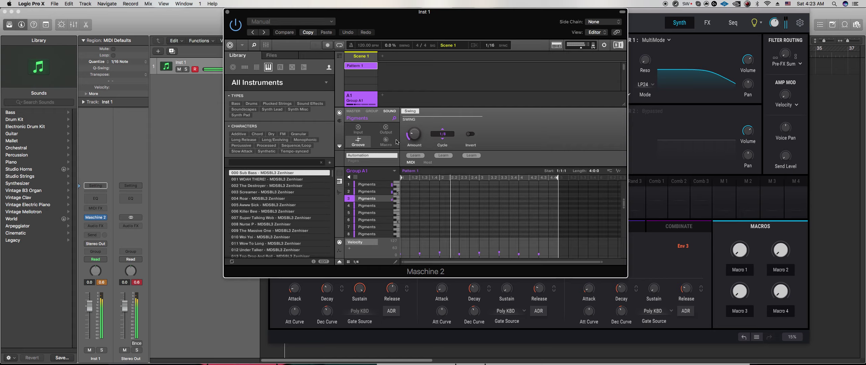
click(470, 134)
drag(413, 134, 413, 134)
click(339, 121)
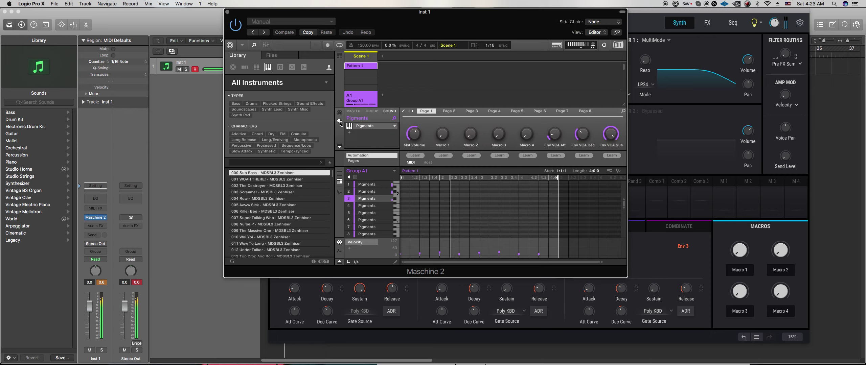
Set the pattern's step grid to 1/8, record notes for sound 3, and compare them with the other sounds
click(355, 262)
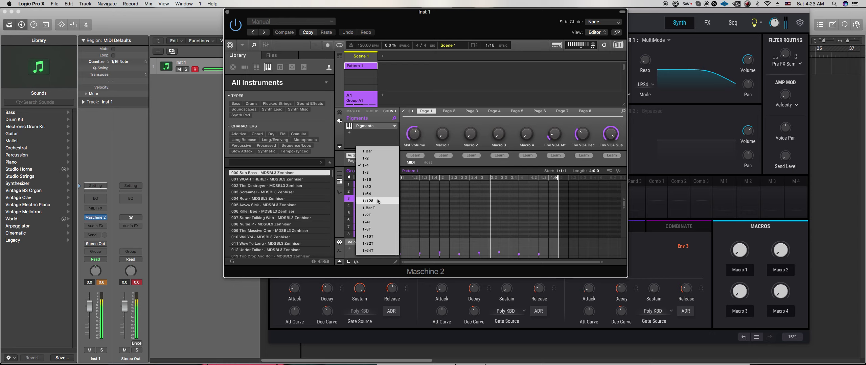
click(378, 173)
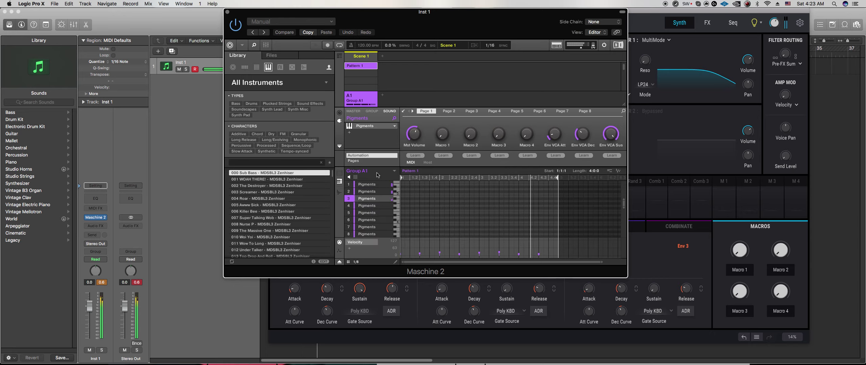
key(r)
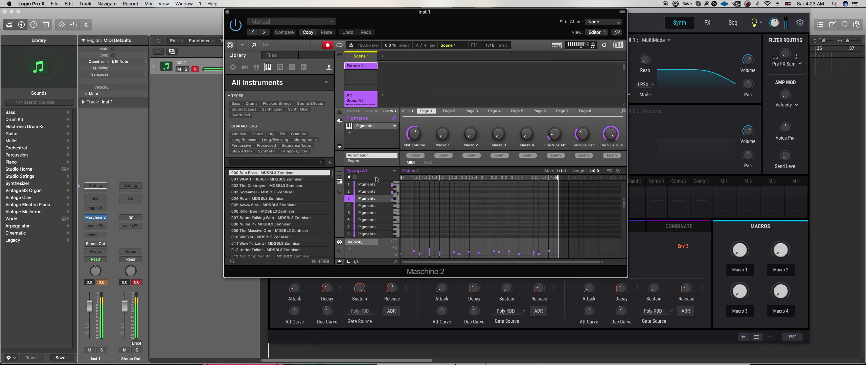
click(339, 173)
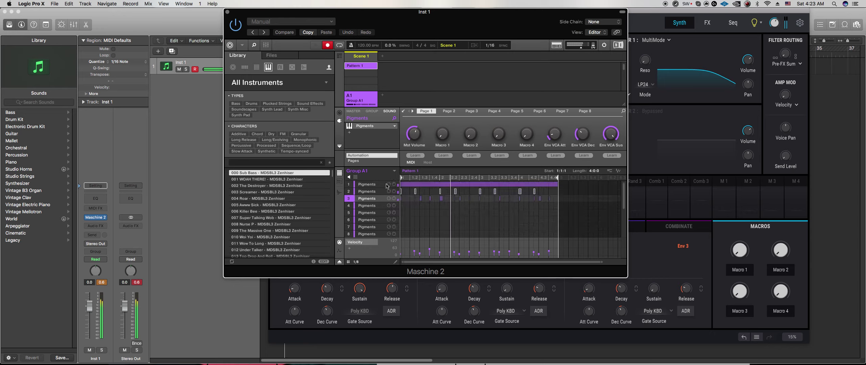
click(339, 182)
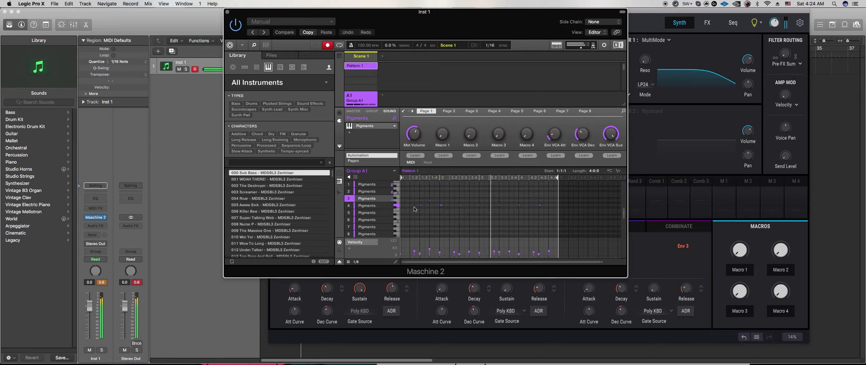
Select and adjust sound 3's recorded notes within the first bar of the piano roll
click(414, 206)
scroll(414, 199, up, 1)
drag(414, 205, 429, 201)
click(428, 202)
scroll(430, 202, up, 1)
click(426, 217)
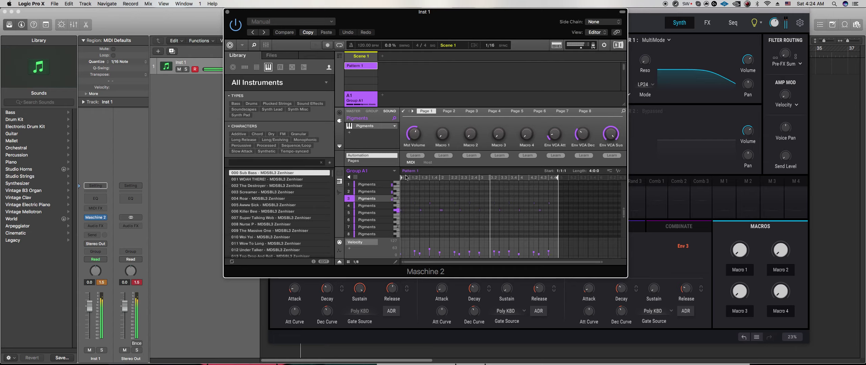
Adjust sound 3's swing amount and reposition several of its notes in the pattern
click(339, 113)
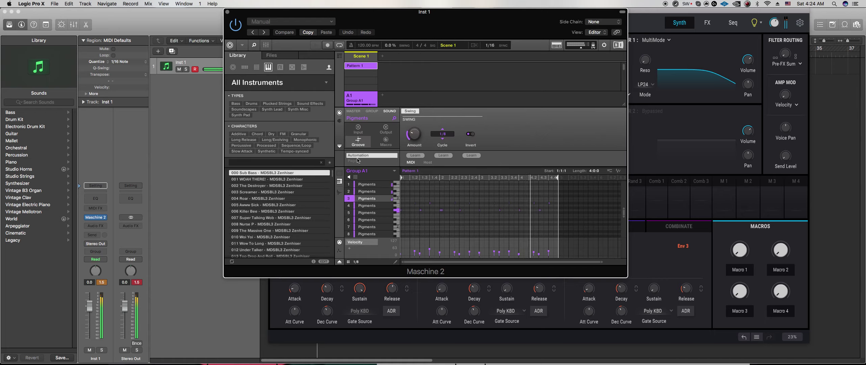
drag(408, 138, 416, 139)
click(429, 203)
drag(430, 204, 468, 199)
drag(509, 203, 513, 203)
click(512, 225)
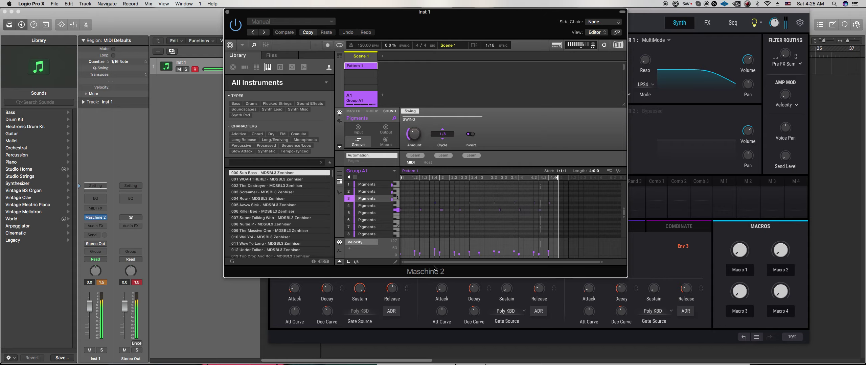
Select sound 4, open its Pigments editor, and raise Engine 1's frequency modulation amount slightly
click(368, 206)
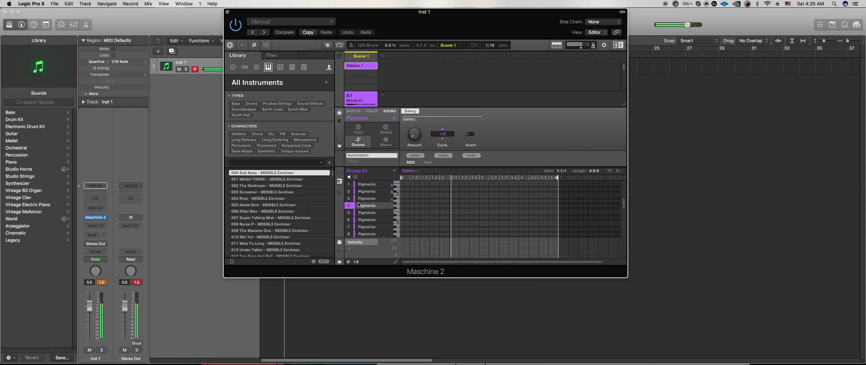
click(339, 173)
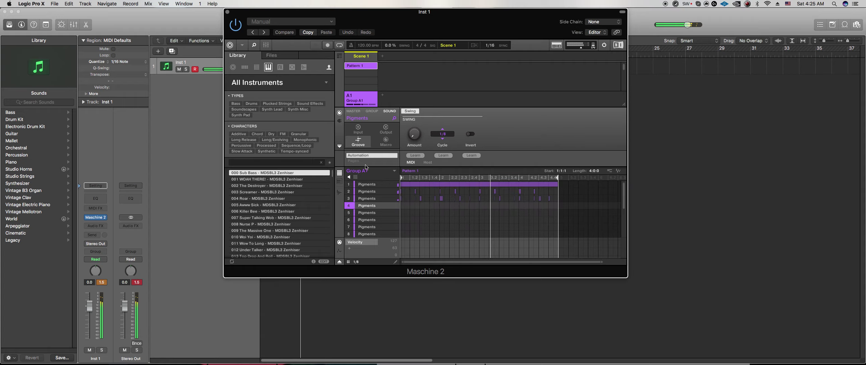
click(339, 121)
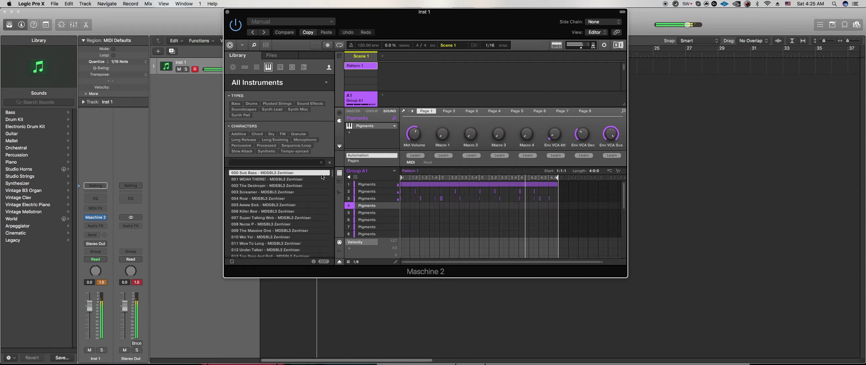
click(404, 112)
click(353, 153)
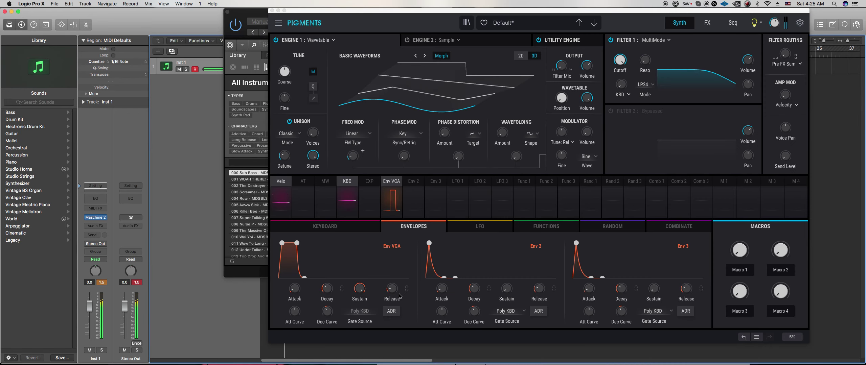
Lengthen the Env VCA release and raise Engine 1's unison voices and phase modulation amount
drag(393, 291, 392, 269)
drag(313, 134, 313, 131)
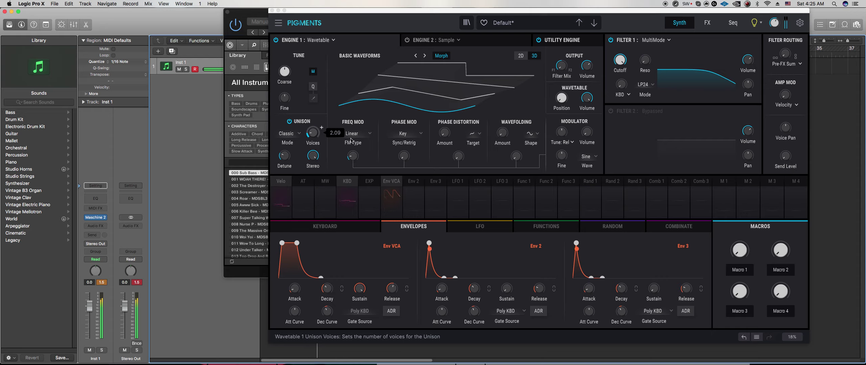
drag(402, 157, 402, 149)
drag(313, 133, 313, 131)
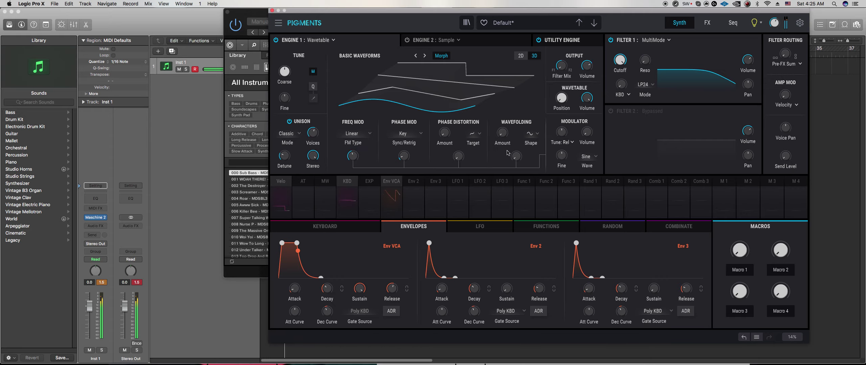
Set Engine 1's FM type to Exponential with an amount of about 0.093, and lengthen the Env VCA release slightly
click(358, 133)
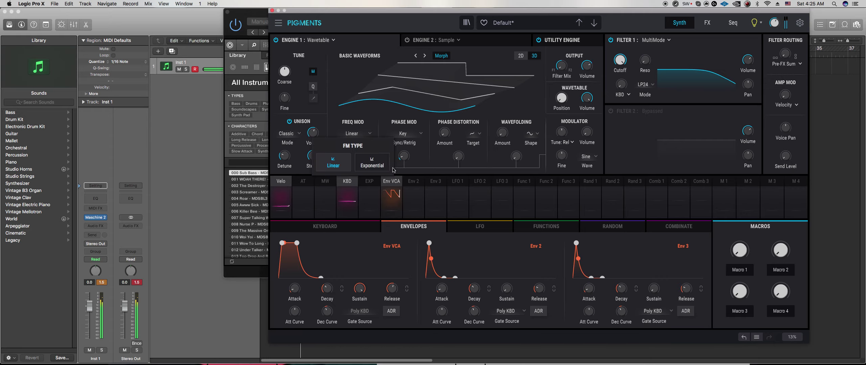
click(359, 166)
mouse_move(362, 150)
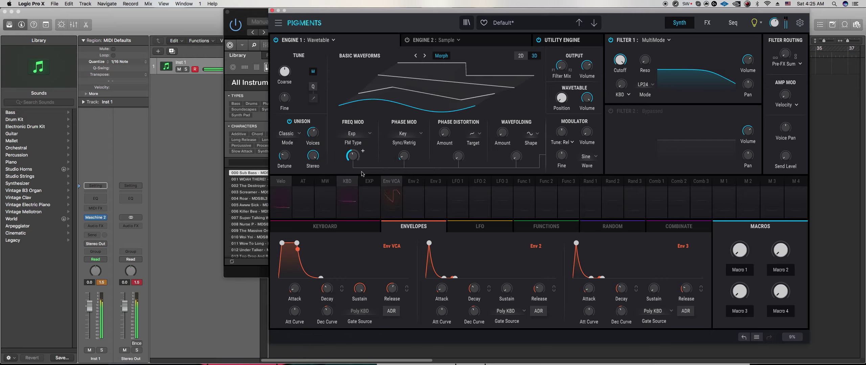
drag(354, 159, 363, 151)
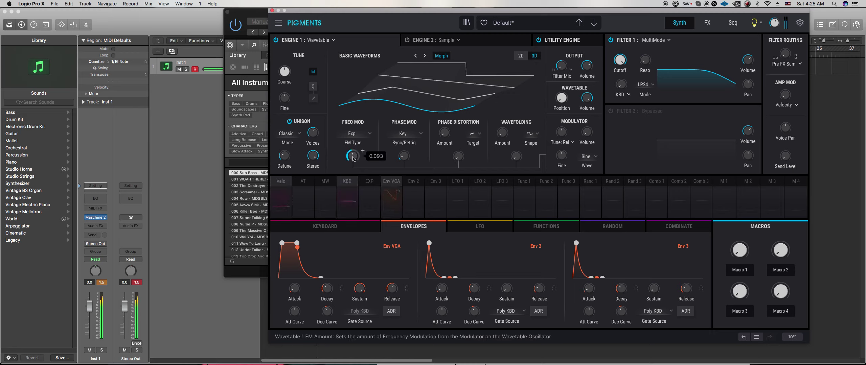
drag(393, 294, 393, 293)
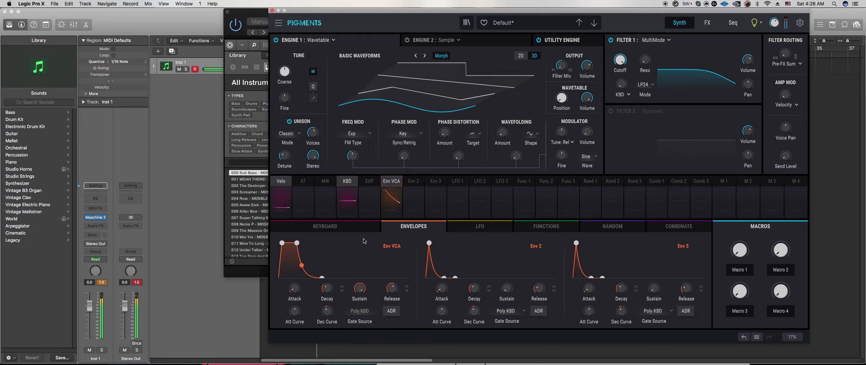
Lower Engine 1's unison detune, reset the unison voices, and try different wavetable positions
drag(285, 159, 285, 164)
drag(313, 134, 313, 132)
double_click(312, 133)
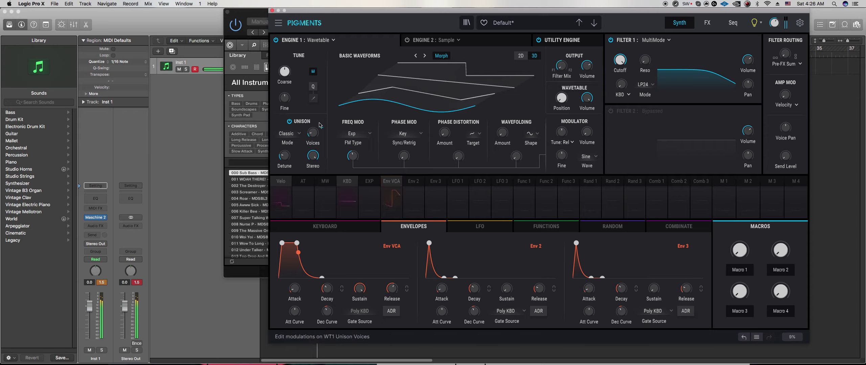
mouse_move(561, 90)
mouse_down()
mouse_move(570, 92)
mouse_move(561, 93)
mouse_move(562, 109)
mouse_move(571, 96)
mouse_up()
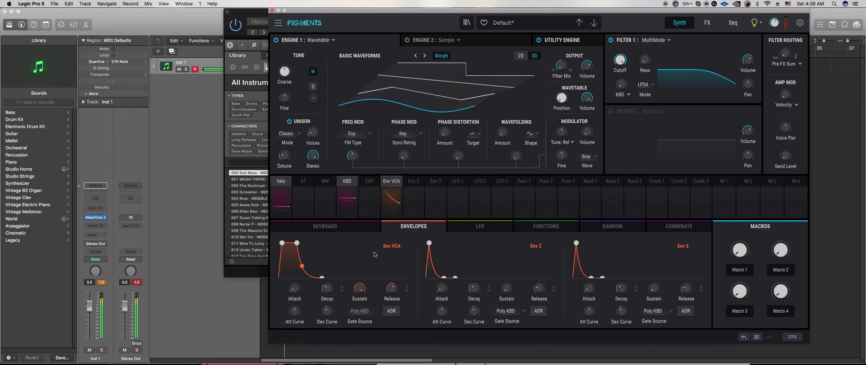
Lower Filter 1's cutoff, raise its resonance, and set Engine 1's unison voices to about 4
drag(620, 61, 619, 78)
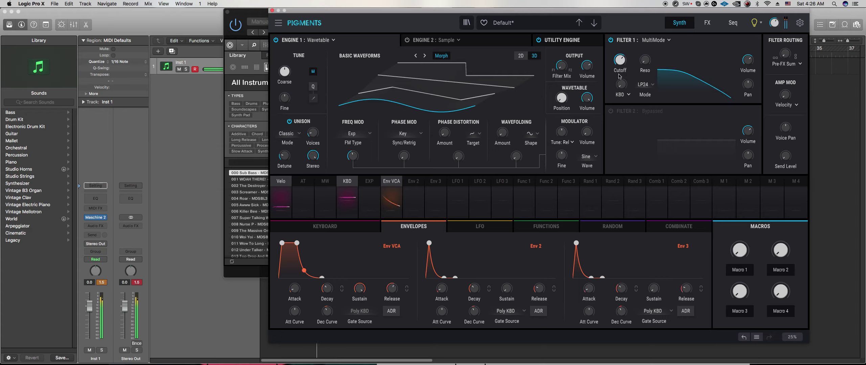
mouse_move(310, 138)
mouse_move(621, 59)
scroll(622, 60, up, 3)
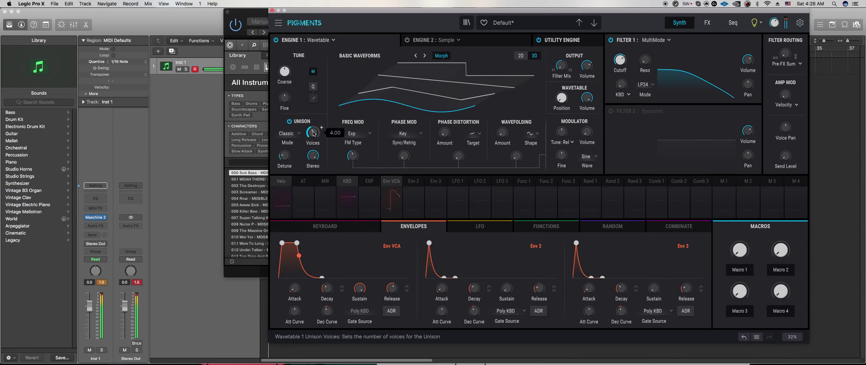
scroll(620, 61, down, 2)
scroll(621, 60, down, 3)
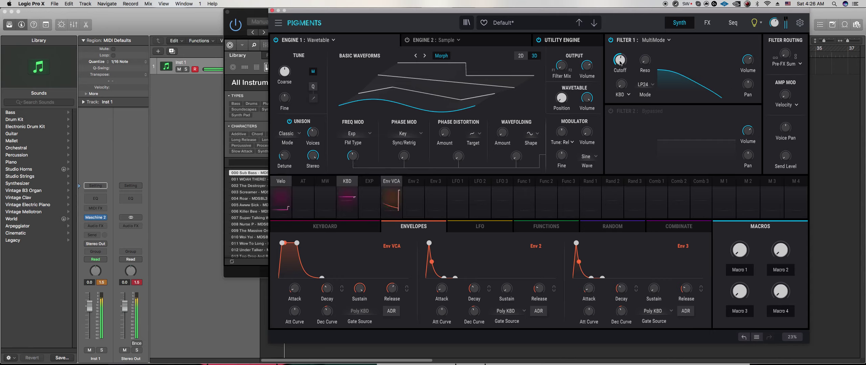
drag(620, 63, 645, 49)
scroll(642, 63, up, 2)
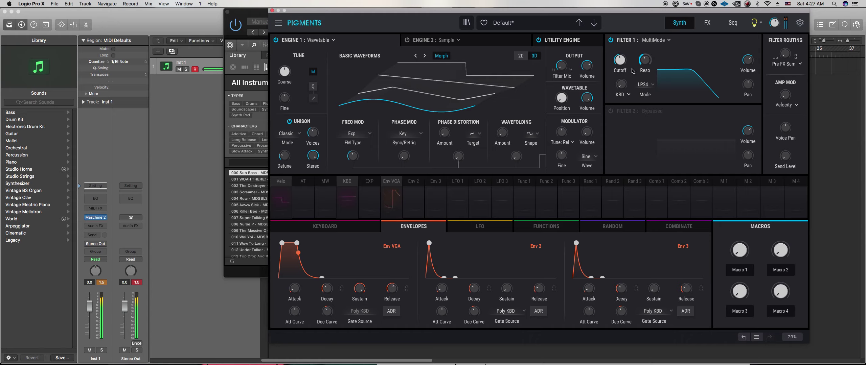
Fine-tune Engine 1's phase modulation amount and lengthen the attacks of Env VCA and Env 2
mouse_move(616, 86)
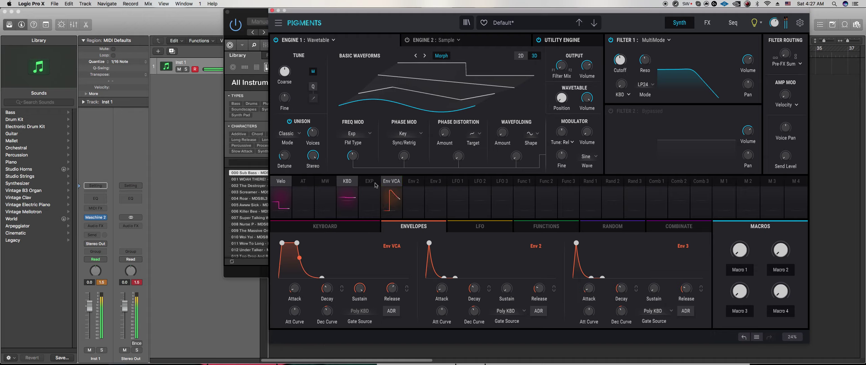
mouse_move(413, 151)
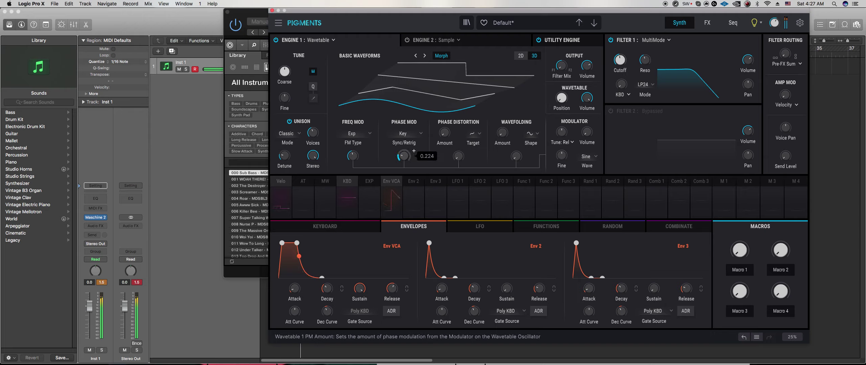
drag(404, 156, 404, 155)
drag(294, 288, 294, 282)
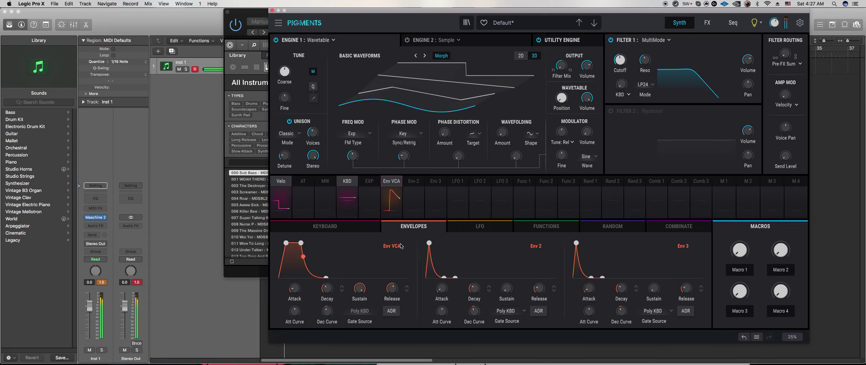
drag(441, 288, 447, 277)
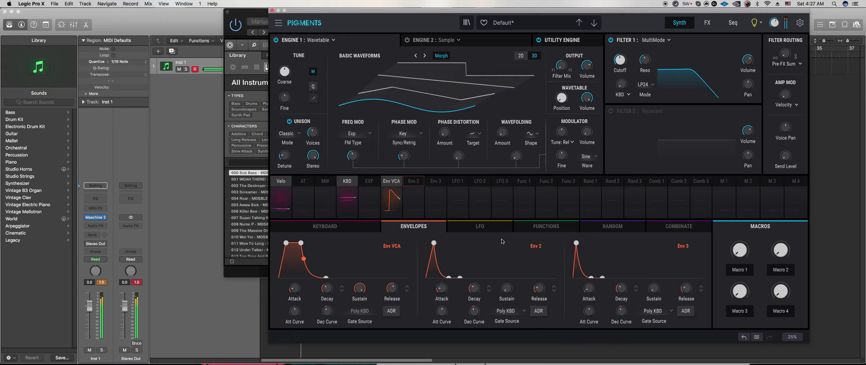
Shape Function 1 with a full-level peak at time 0.125, a curved rise and a convex decay
click(527, 229)
drag(306, 244, 351, 243)
drag(329, 271, 328, 288)
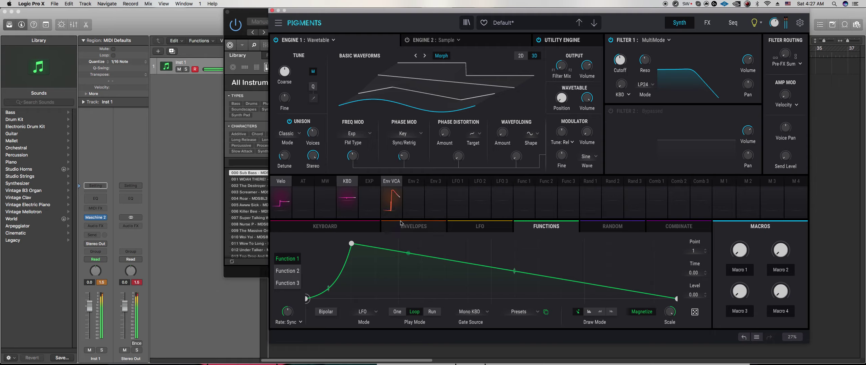
click(351, 245)
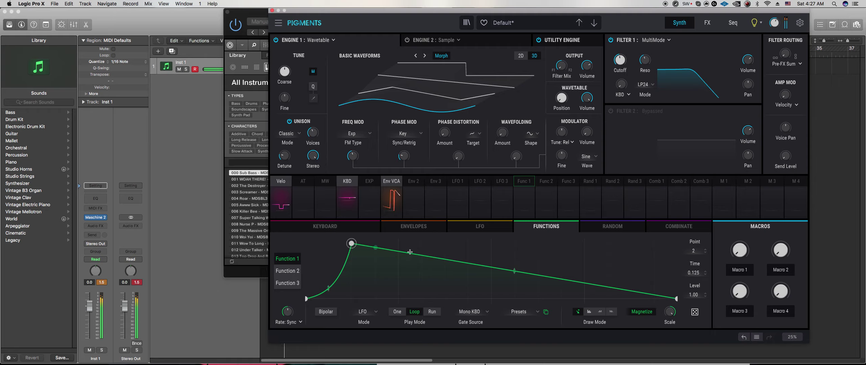
drag(517, 272, 519, 246)
right_click(516, 261)
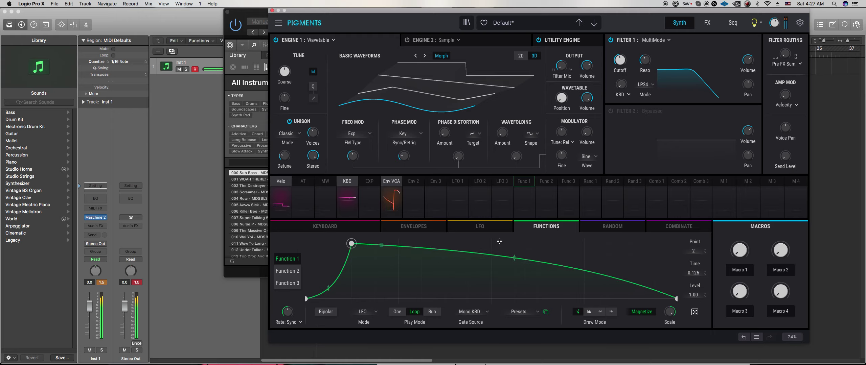
Modulate Filter 1's cutoff with Function 1, trying different depths and settling on about 0.29
click(524, 189)
drag(623, 57, 623, 51)
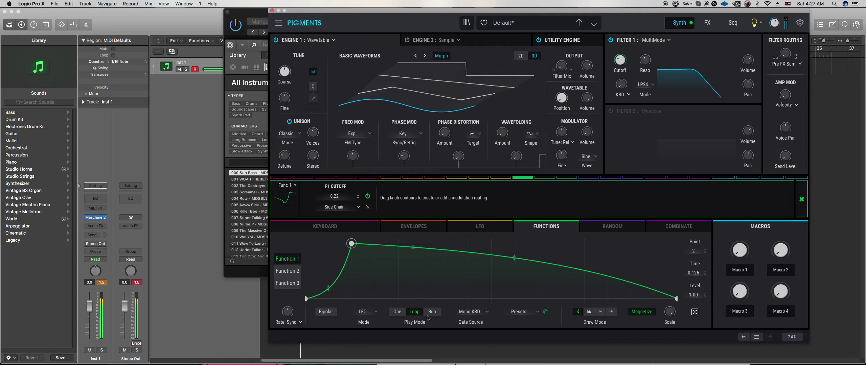
drag(613, 58, 612, 64)
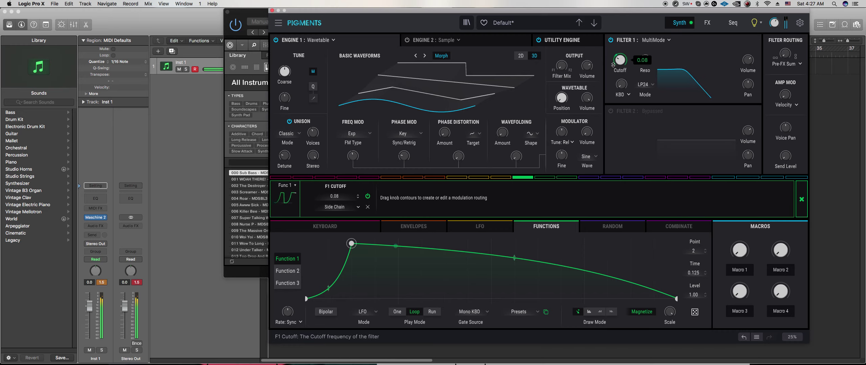
click(261, 275)
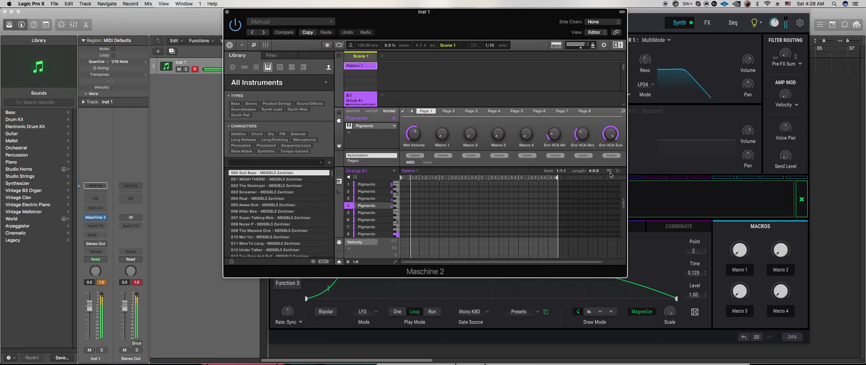
click(671, 21)
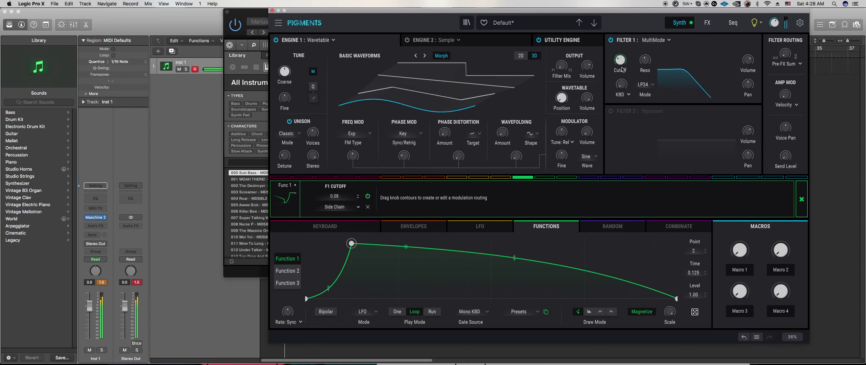
click(522, 178)
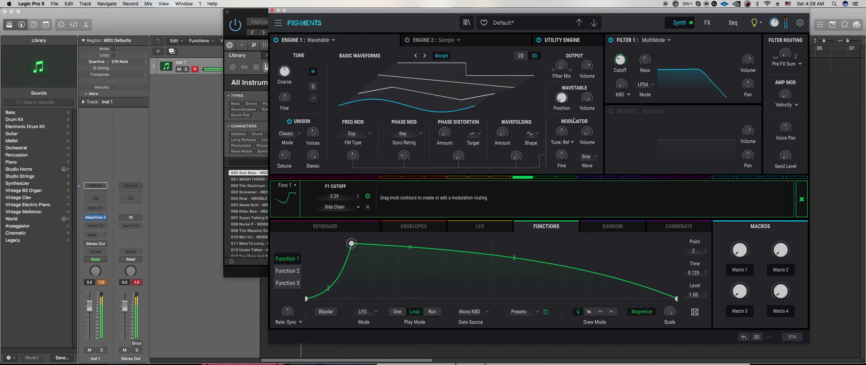
Add Octave Plus phase distortion of about 0.268 with about 0.344 modulator amount on Engine 1, and raise its modulator-driven wavefolding
drag(445, 133, 445, 131)
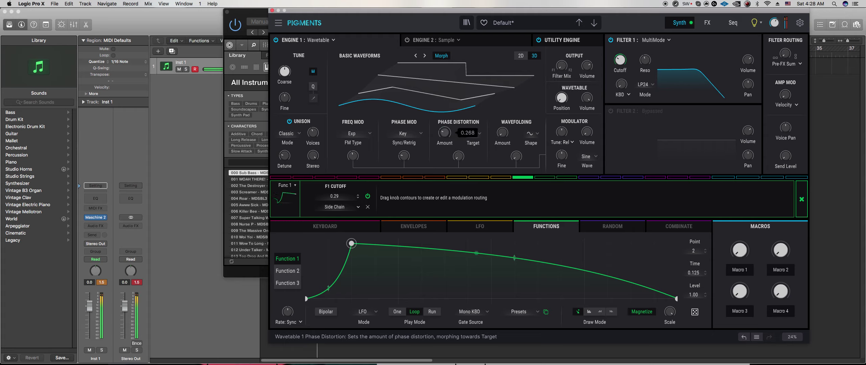
drag(454, 161, 454, 155)
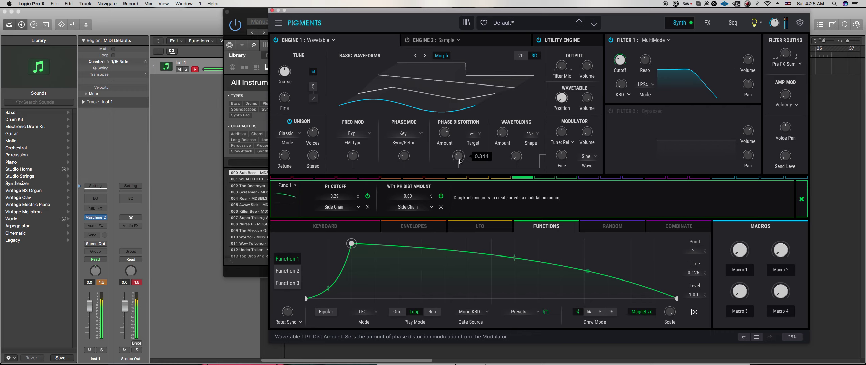
click(475, 134)
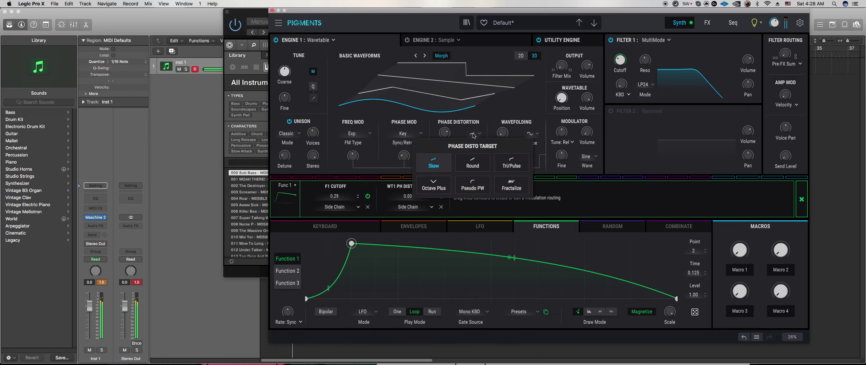
click(436, 191)
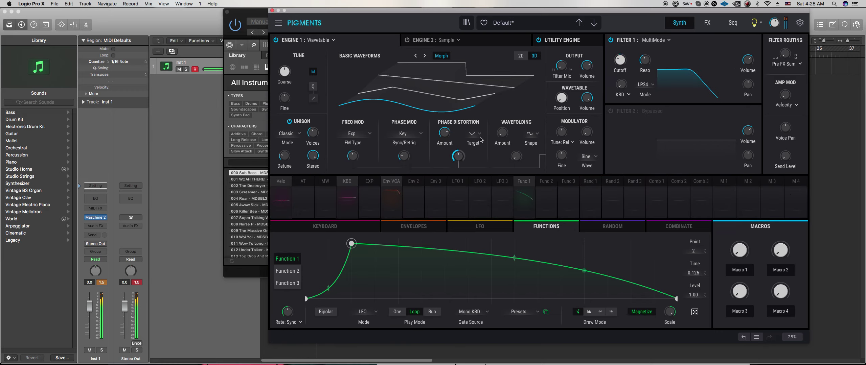
drag(519, 158, 528, 151)
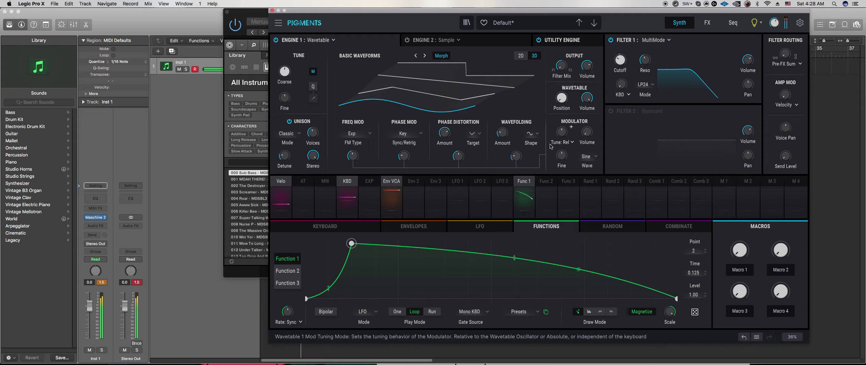
Lower Filter 1's cutoff slightly, set Function 1's modulation of it to 0.30, and open the effects page
mouse_move(588, 70)
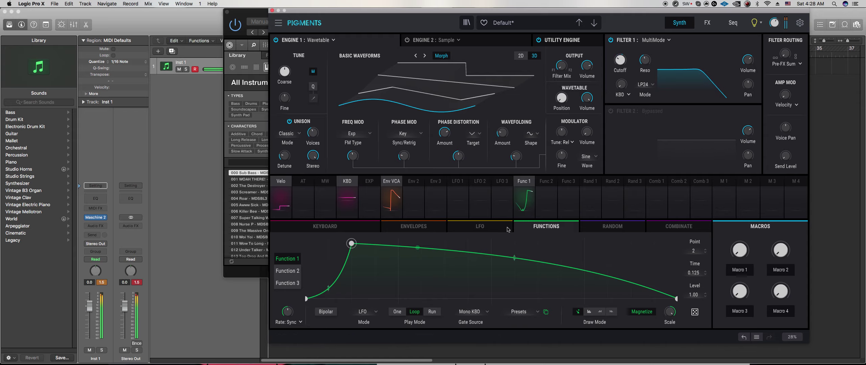
mouse_move(620, 60)
drag(620, 59, 621, 66)
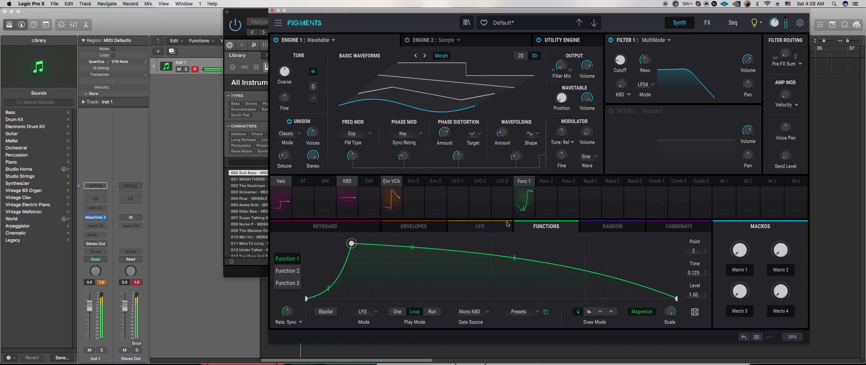
click(525, 183)
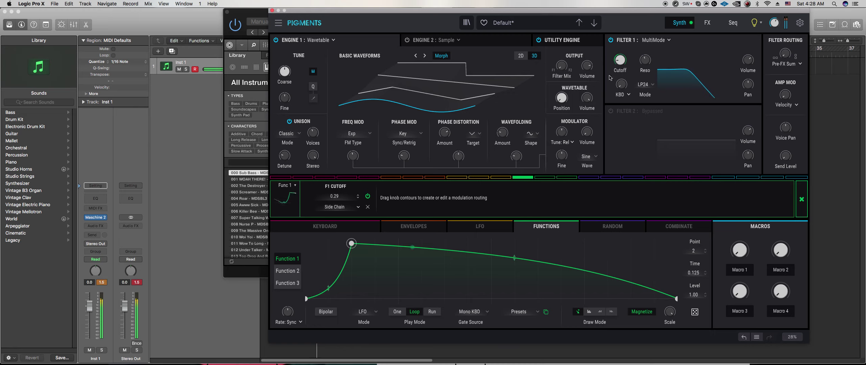
drag(614, 58, 614, 55)
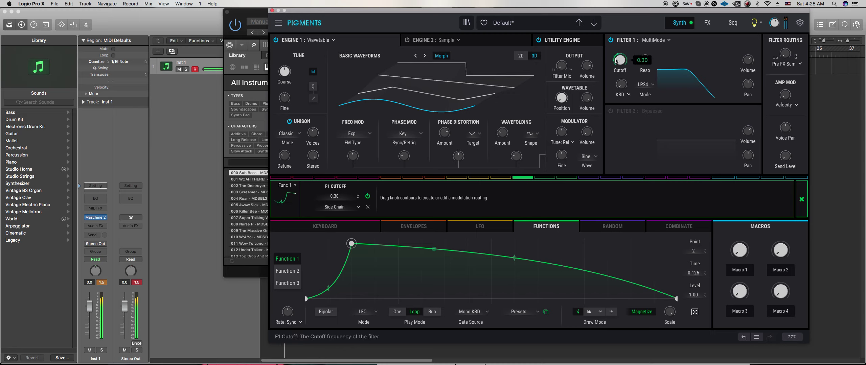
click(706, 23)
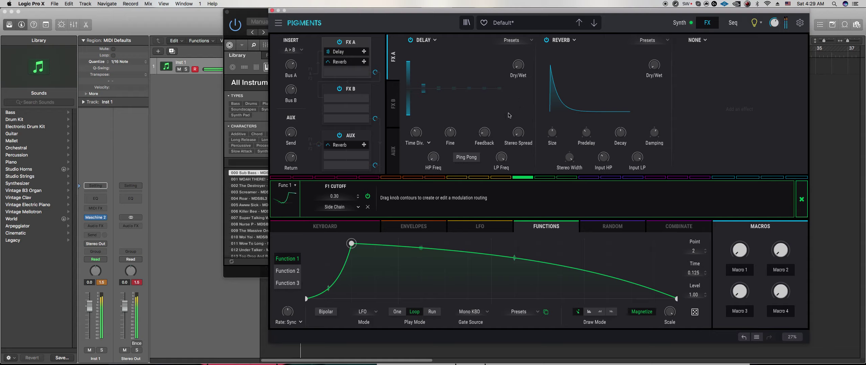
Switch to Maschine 2, set the pattern grid to 1/16, and align all recorded notes to it
click(253, 272)
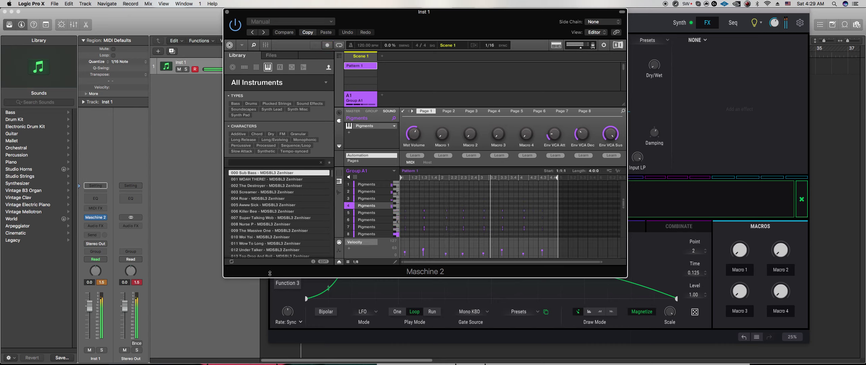
click(357, 262)
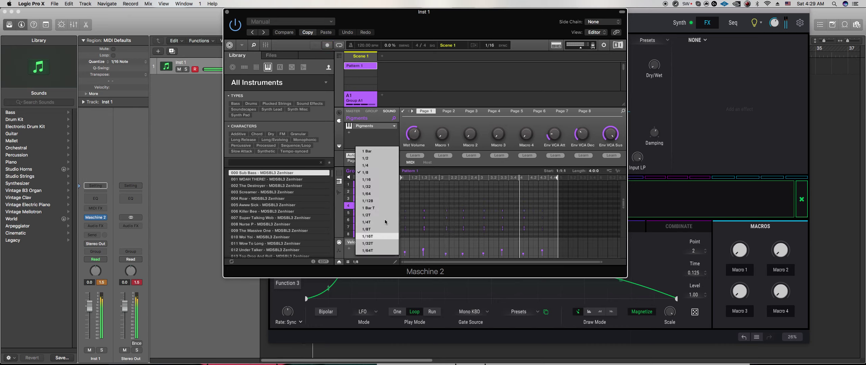
click(386, 185)
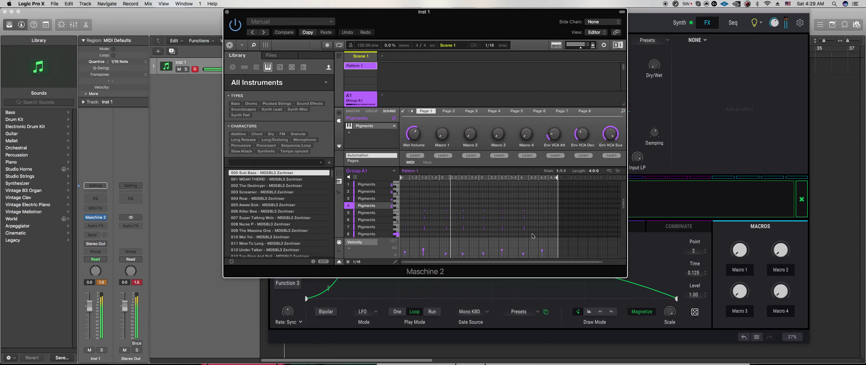
drag(572, 236, 390, 184)
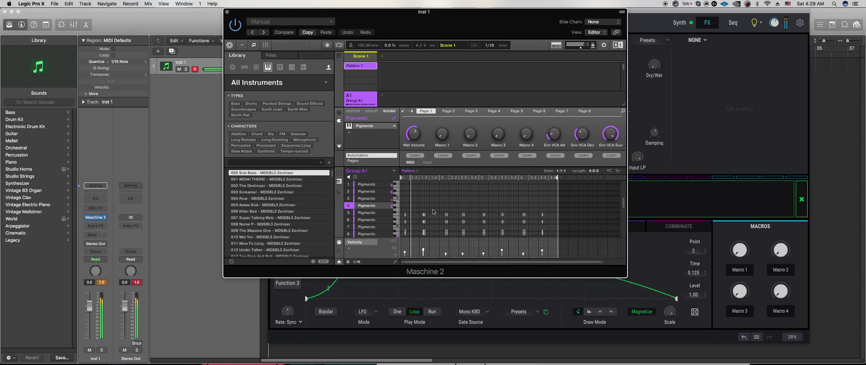
click(453, 198)
Move individual notes of the second and third hits in the pattern slightly earlier
scroll(452, 197, down, 3)
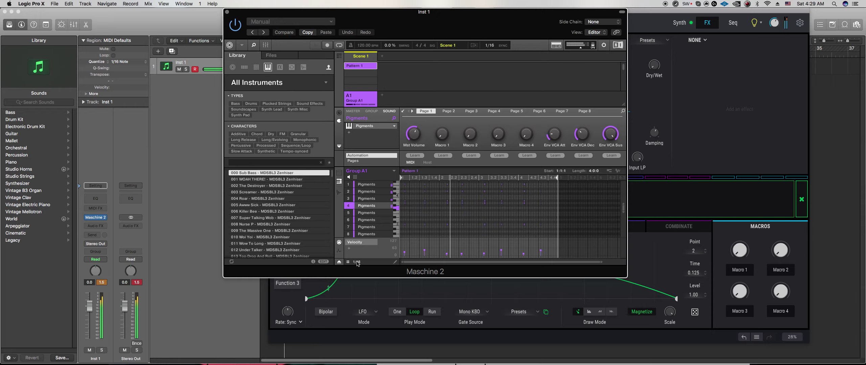
drag(430, 236, 452, 236)
scroll(421, 194, up, 2)
drag(448, 193, 445, 193)
click(451, 211)
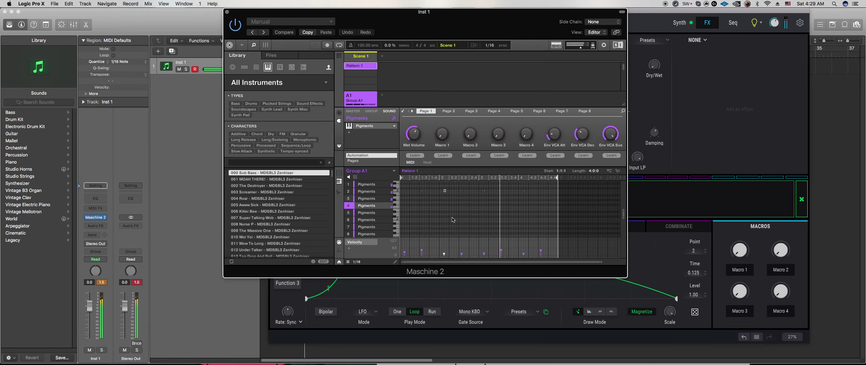
Return to Pigments' synth page, try another wavetable position for Engine 1, and reset it
click(479, 328)
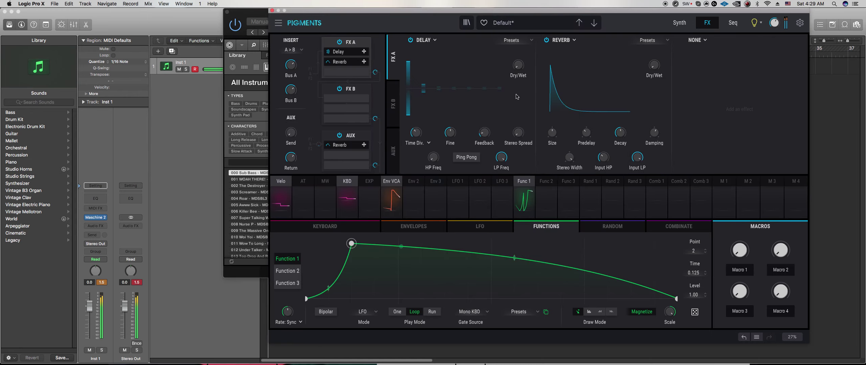
click(678, 23)
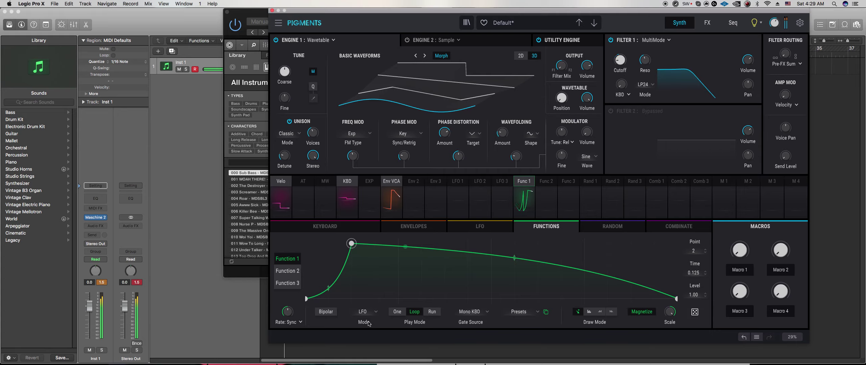
mouse_move(561, 98)
mouse_down()
mouse_move(571, 93)
mouse_move(562, 96)
mouse_up()
double_click(560, 99)
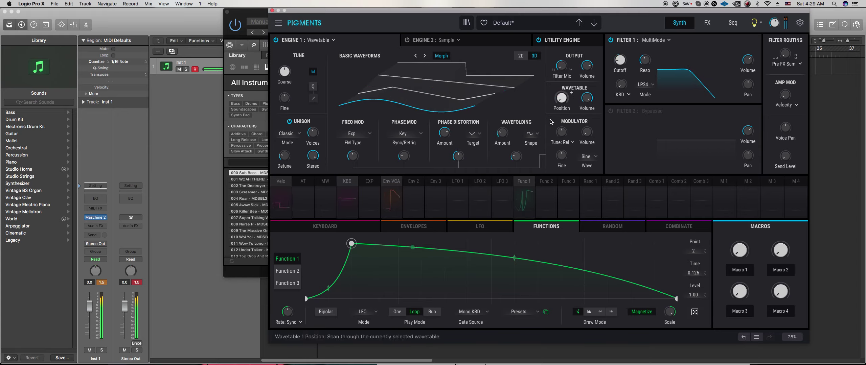
Modulate Filter 1's cutoff with LFO 3 by 0.14, slow LFO 3's rate, and make it unipolar
click(456, 193)
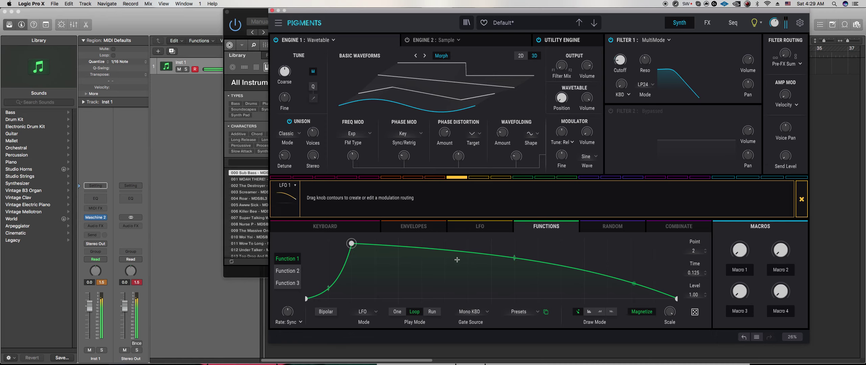
click(501, 176)
drag(613, 58, 614, 56)
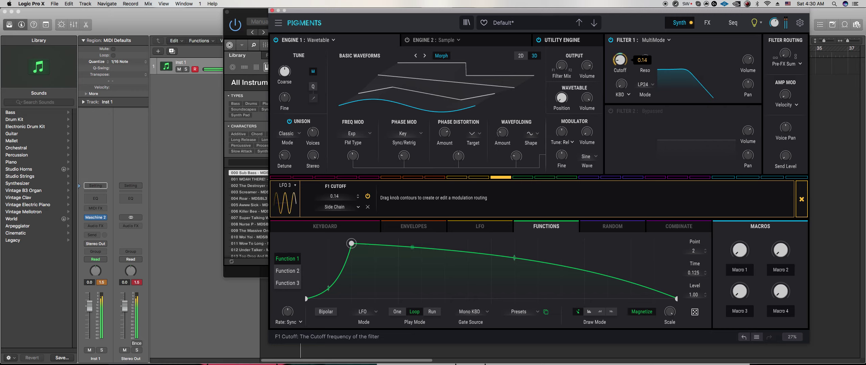
click(488, 232)
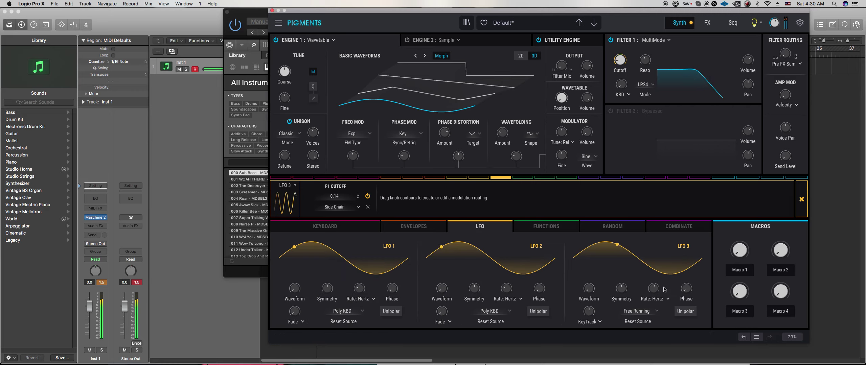
mouse_move(653, 288)
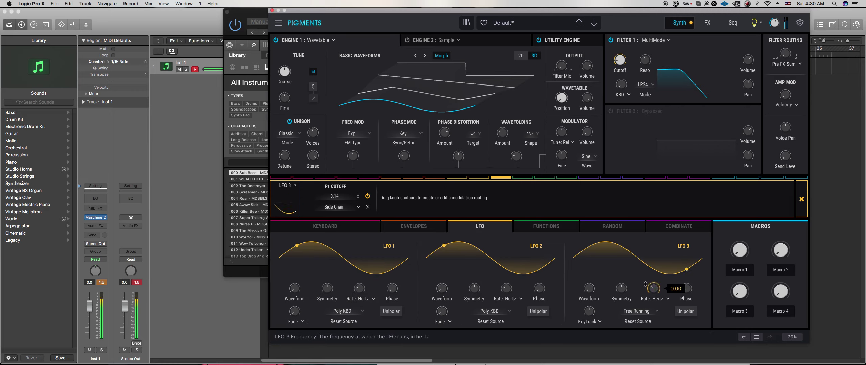
click(685, 311)
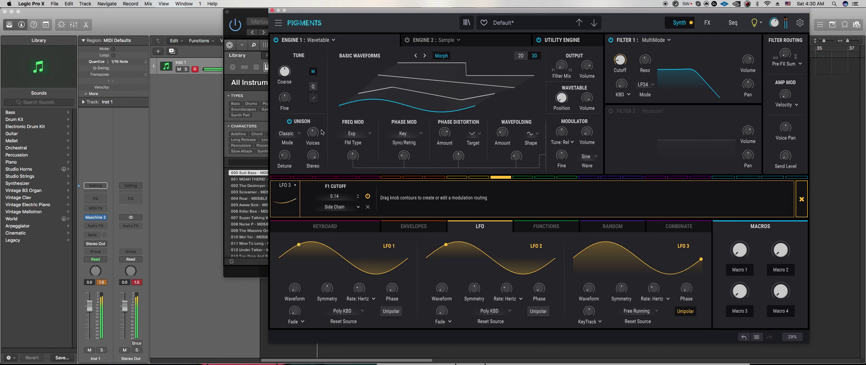
Modulate Engine 1's unison detune with LFO 3 by 0.11 and lower the base detune
drag(280, 153, 280, 147)
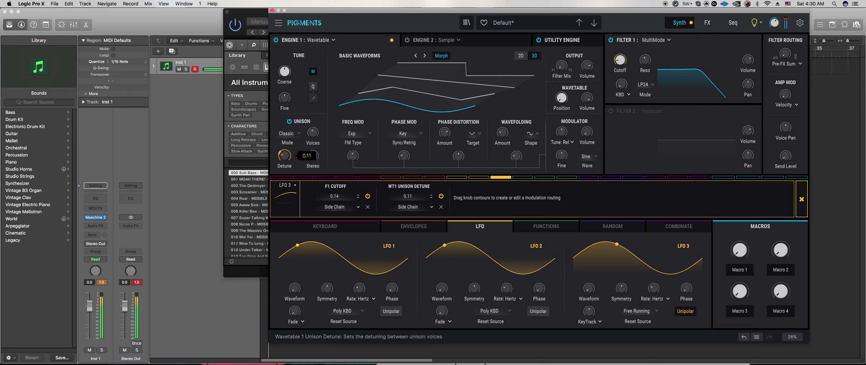
click(303, 166)
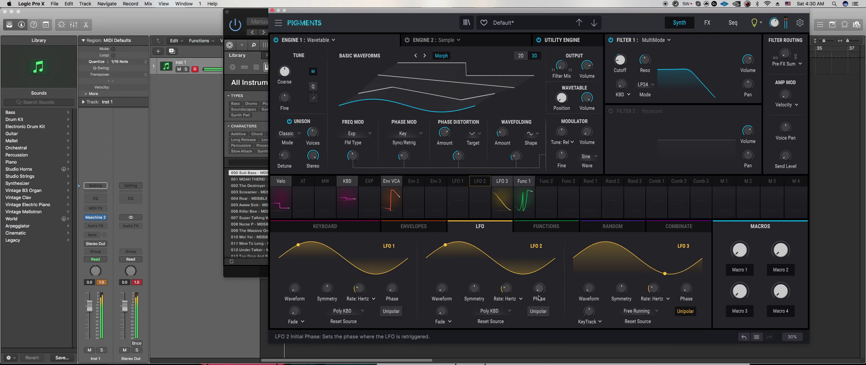
mouse_move(653, 288)
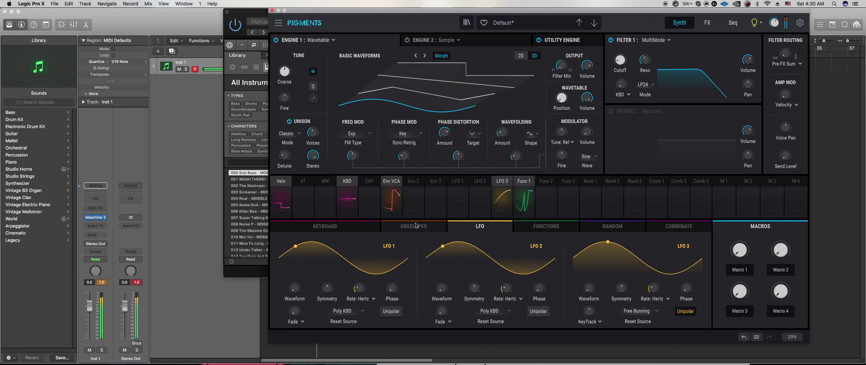
Set LFO 2's reset source to Free Running
click(392, 198)
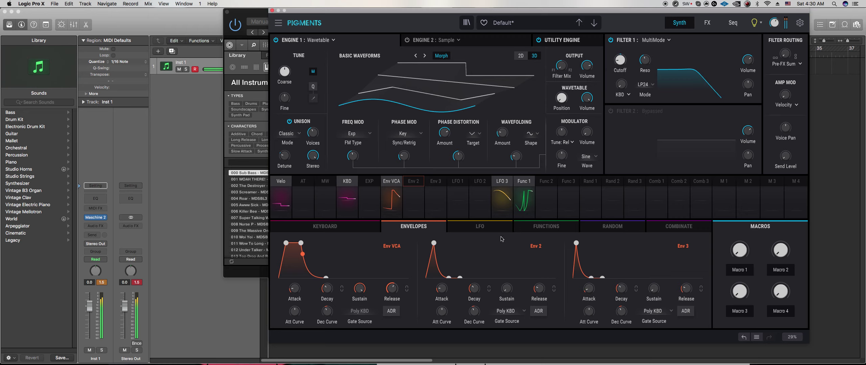
click(458, 182)
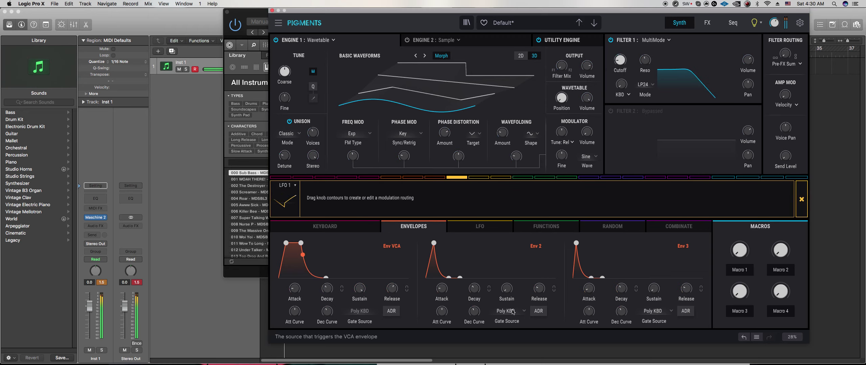
click(480, 227)
click(479, 319)
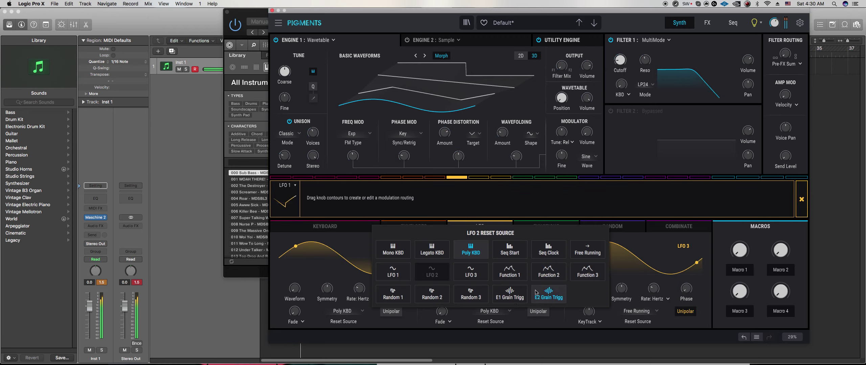
click(587, 250)
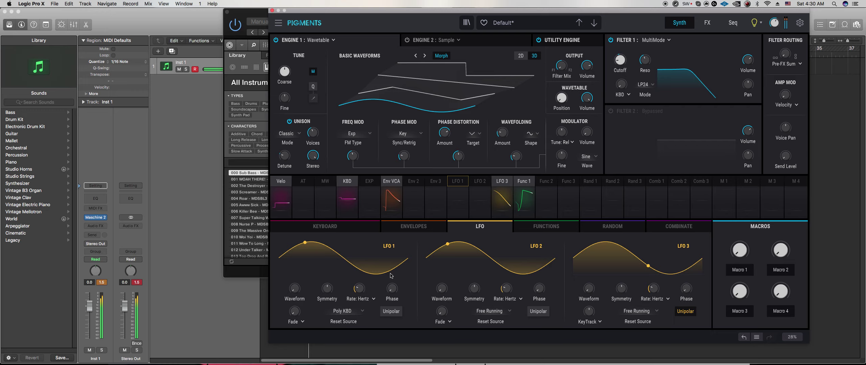
Modulate the release of Env VCA with LFO 1 by 0.12
click(400, 229)
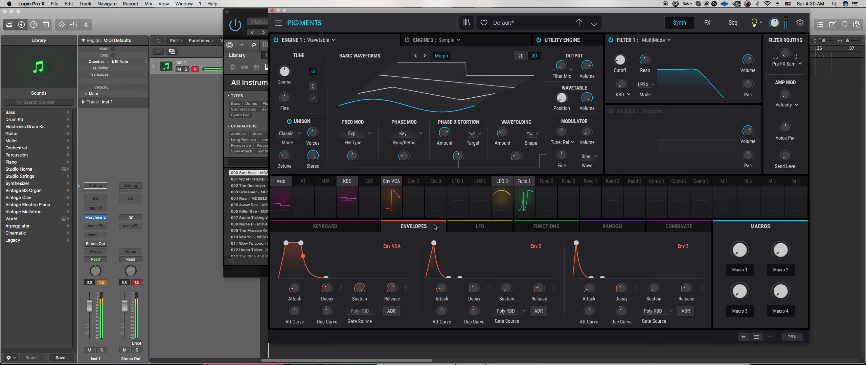
click(457, 189)
drag(391, 284, 391, 283)
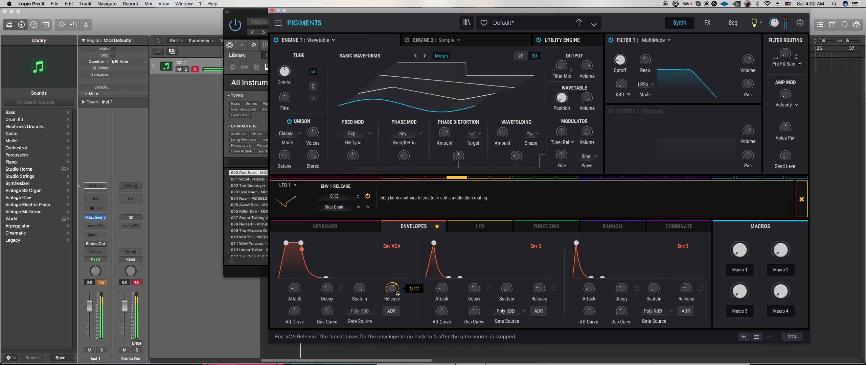
click(409, 302)
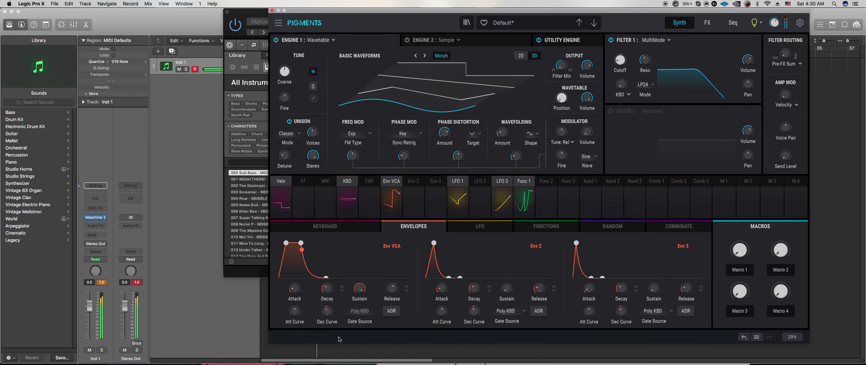
Set LFO 1's reset source to Free Running
click(463, 225)
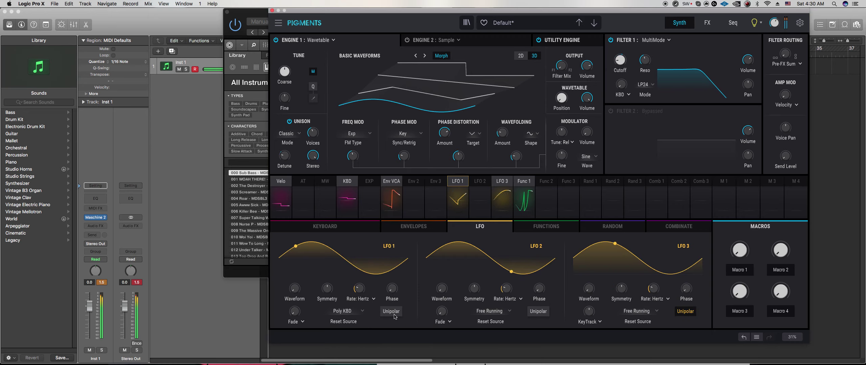
click(359, 309)
click(485, 254)
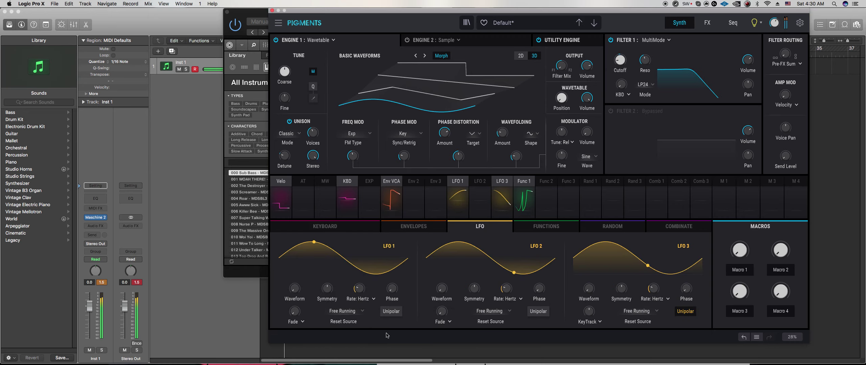
mouse_move(373, 283)
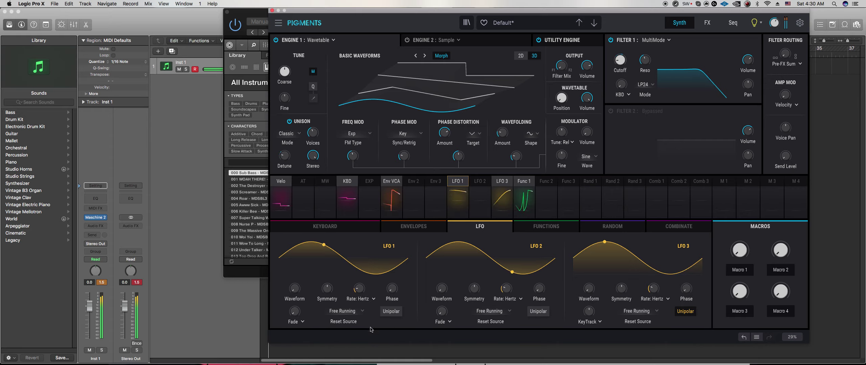
Try the BP24 and BP12 modes on Filter 1 and go back to LP24
click(708, 22)
click(672, 23)
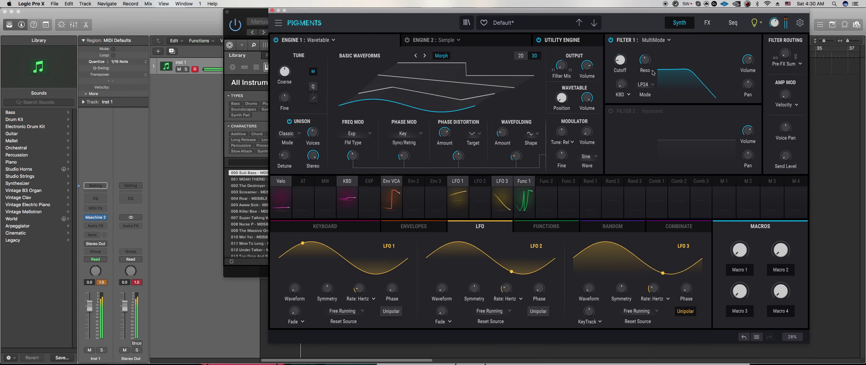
click(643, 85)
click(655, 162)
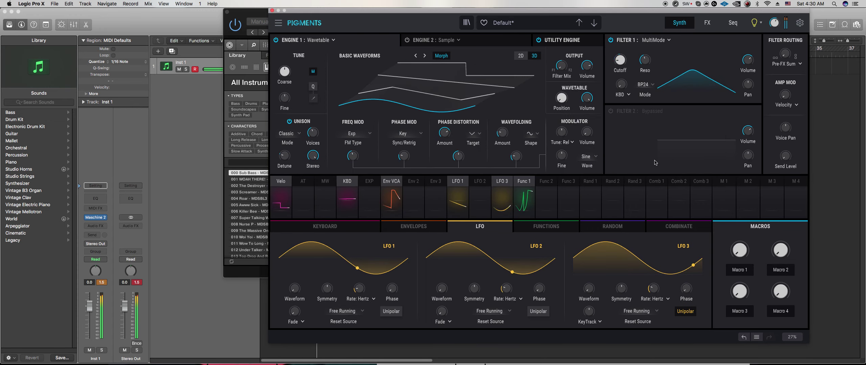
click(651, 86)
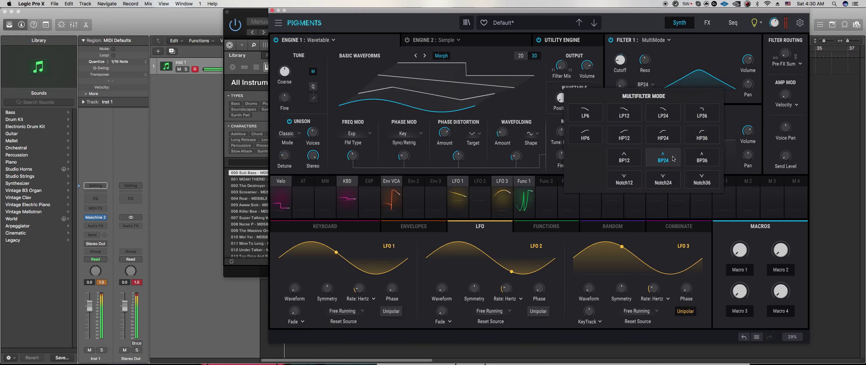
click(629, 164)
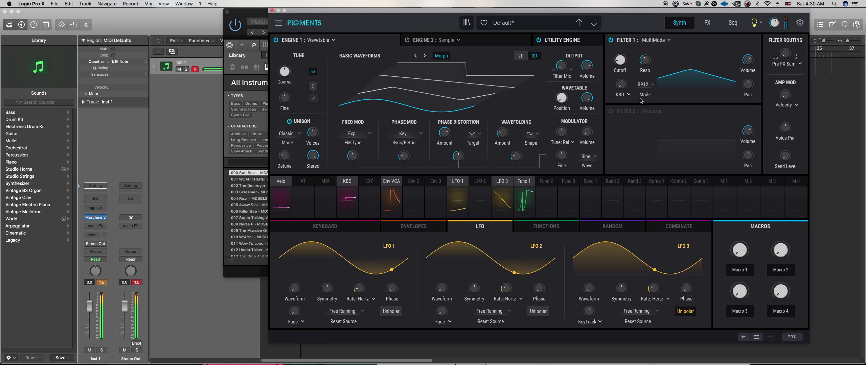
click(646, 85)
click(663, 114)
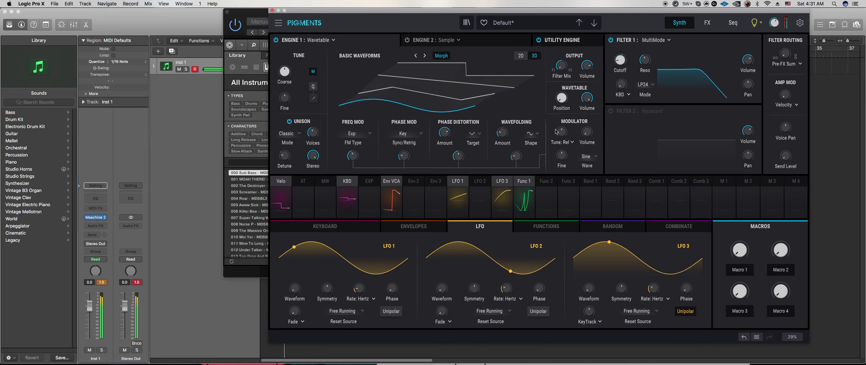
Switch to Maschine, open the Pigments instance of sound 5, and lower Engine 1's coarse tuning
key(super+grave)
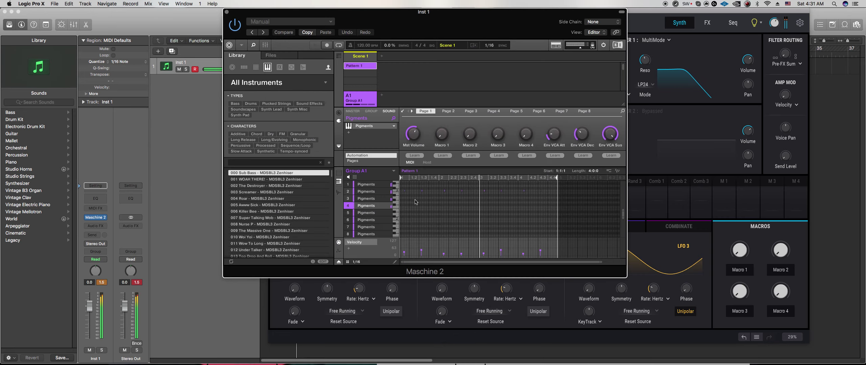
click(370, 213)
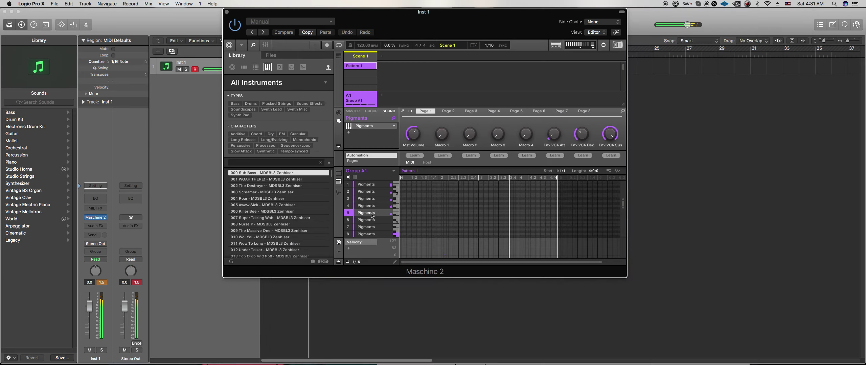
click(402, 111)
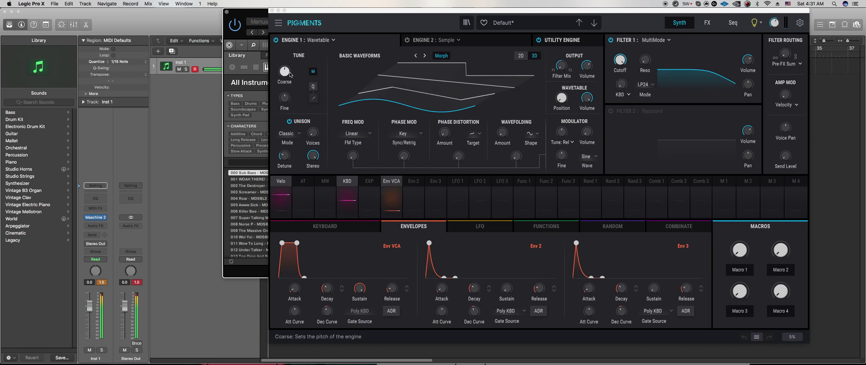
drag(284, 71, 284, 82)
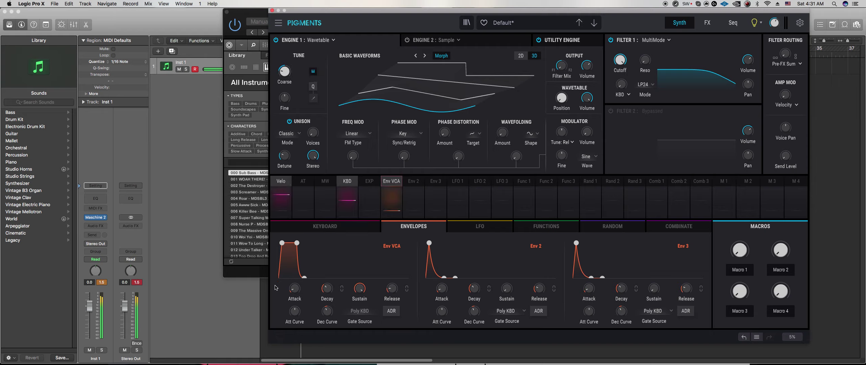
Shorten the attacks of Env VCA and Env 2, and modulate Engine 1's coarse tuning with Env 2 by 0.36
drag(295, 290, 295, 299)
drag(393, 290, 474, 291)
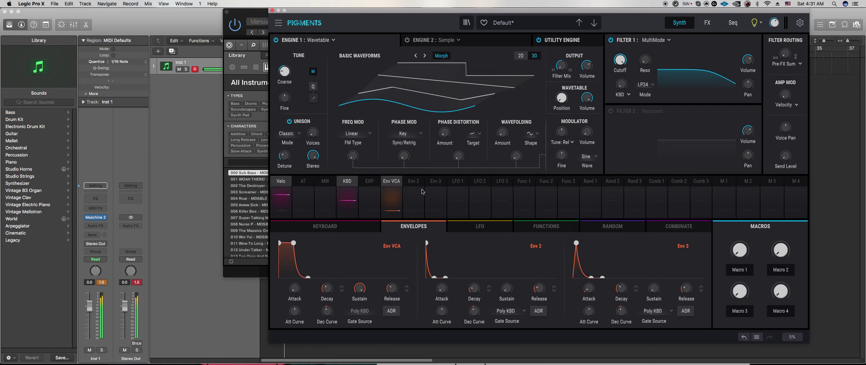
click(413, 181)
drag(277, 68, 277, 67)
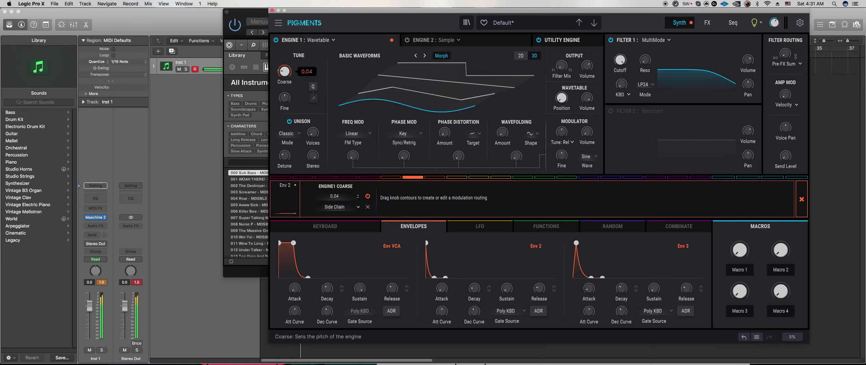
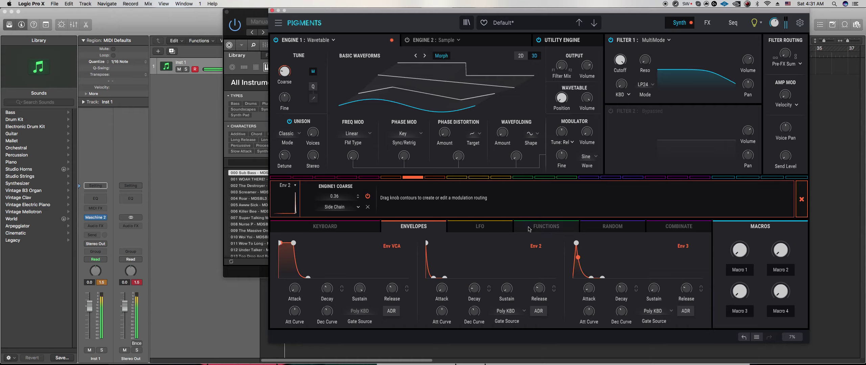
Shape Function 1 into a curved decay reaching zero at time 0.188, and modulate Engine 1's volume with it by 1.00
click(530, 227)
drag(486, 271, 400, 313)
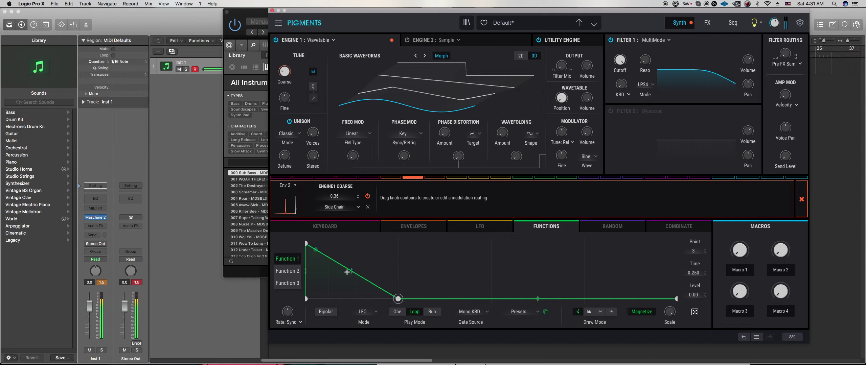
drag(351, 271, 351, 287)
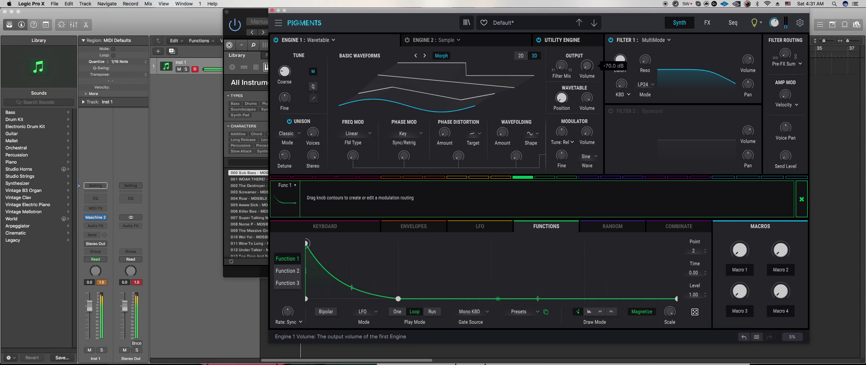
drag(586, 66, 587, 62)
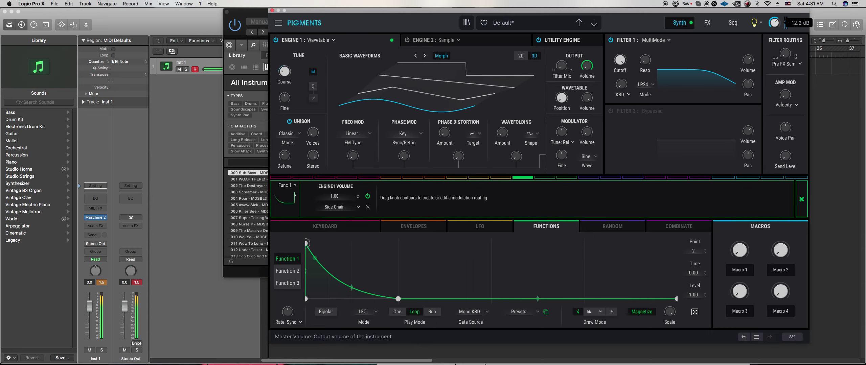
drag(399, 300, 374, 299)
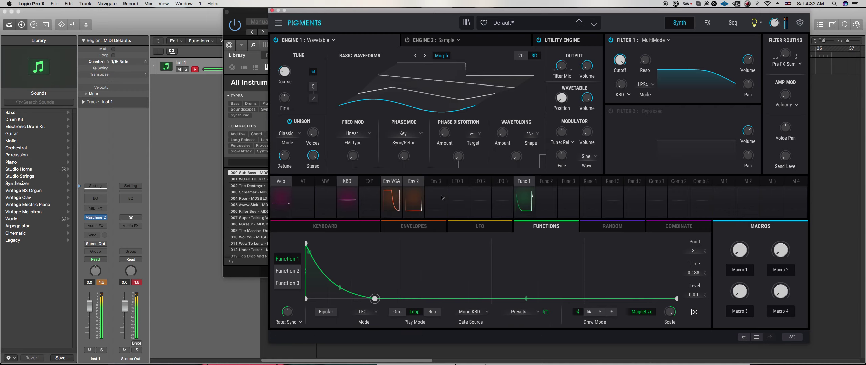
Set the modulator wave to Saw and modulate Engine 1's FM amount with Function 1 by 0.68
click(417, 181)
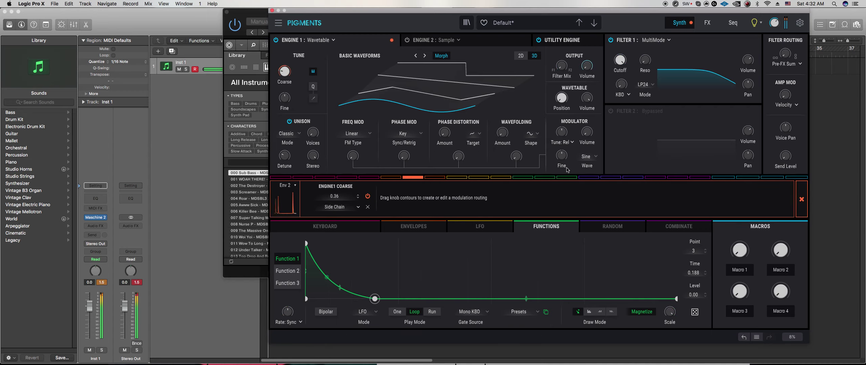
click(588, 157)
click(592, 188)
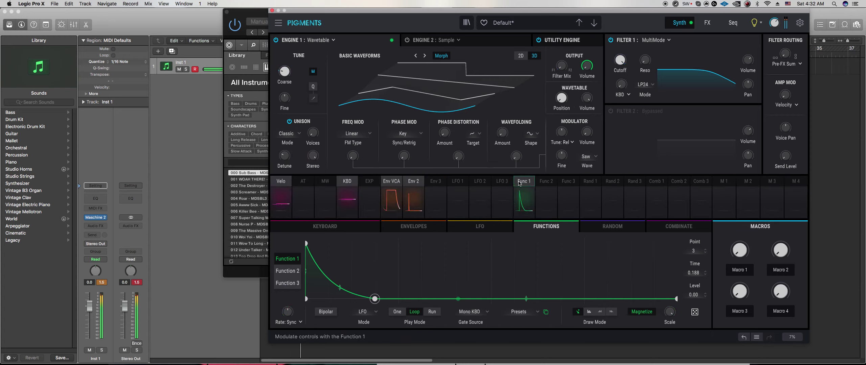
click(524, 198)
drag(347, 156, 348, 154)
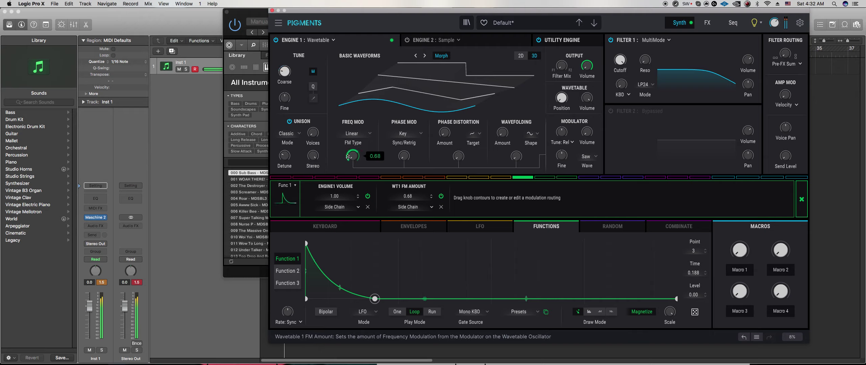
Modulate Engine 1's FM amount by 0.08 and PM amount by 0.04 with Env 2, and adjust the master volume
click(417, 177)
drag(346, 155, 351, 150)
drag(403, 153, 407, 164)
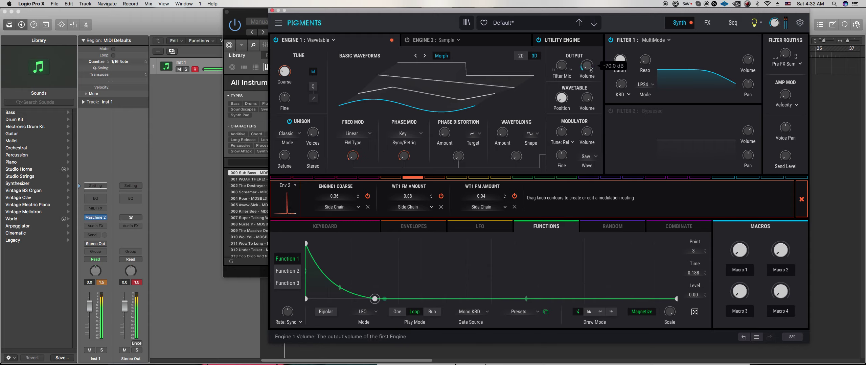
drag(775, 21, 775, 23)
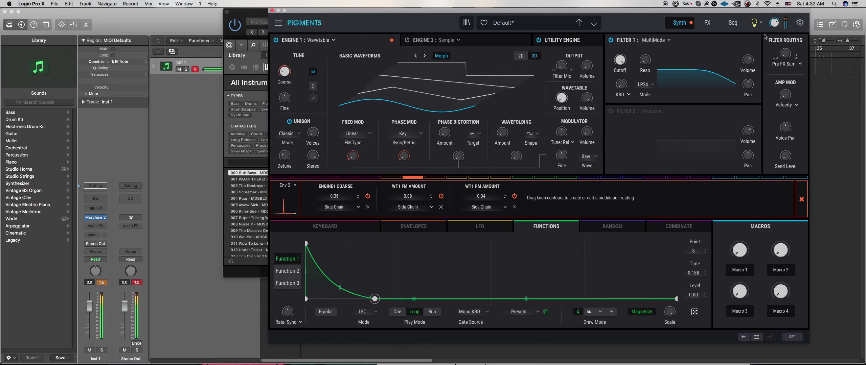
Switch to Maschine and display the patterns of all sounds in Group A1 together
click(235, 267)
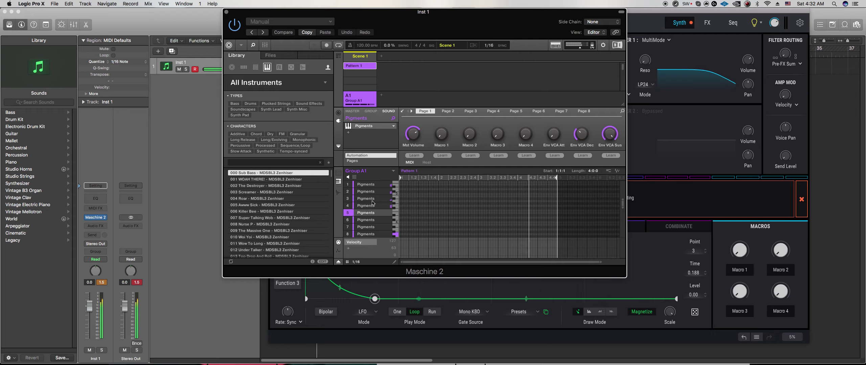
click(338, 174)
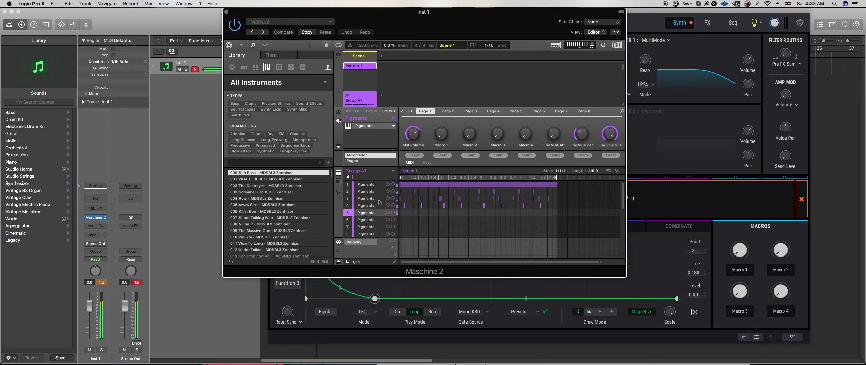
Return to Pigments and reduce Env 2's modulation of the FM amount to 0.03 and of the PM amount to 0.01
click(436, 334)
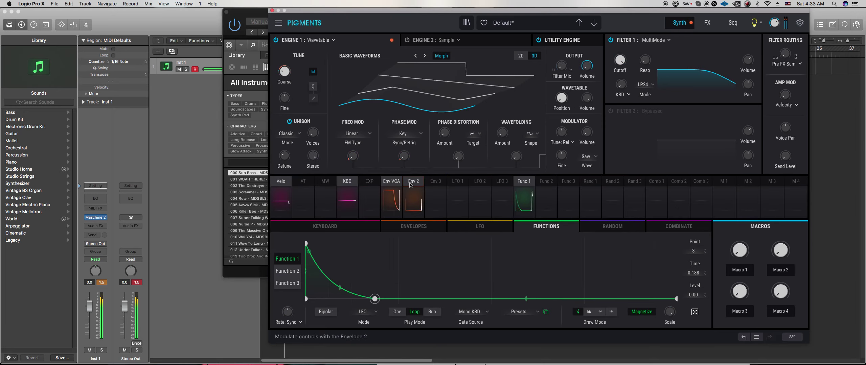
click(407, 180)
drag(354, 155, 403, 159)
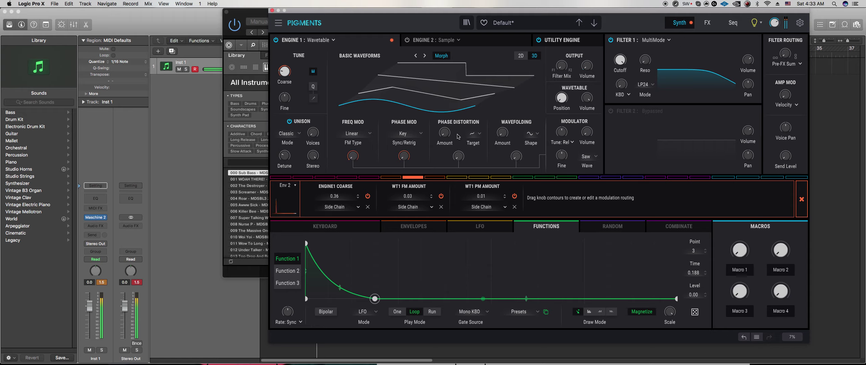
Modulate Engine 1's phase distortion amount with Env 2 by 0.04 and choose a different phase distortion target waveform
drag(439, 134, 439, 127)
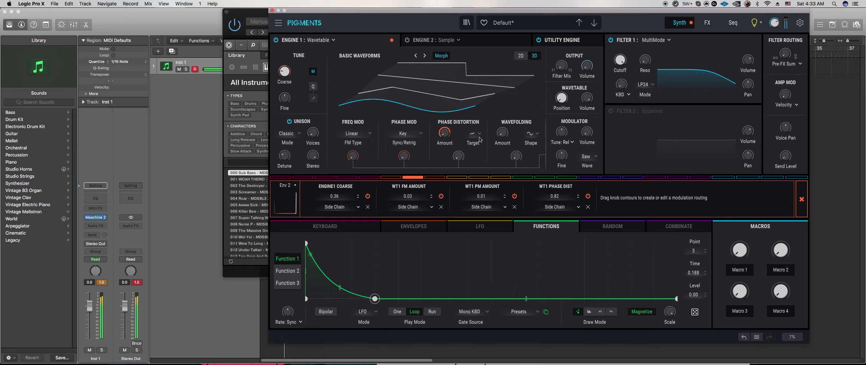
click(473, 133)
click(510, 186)
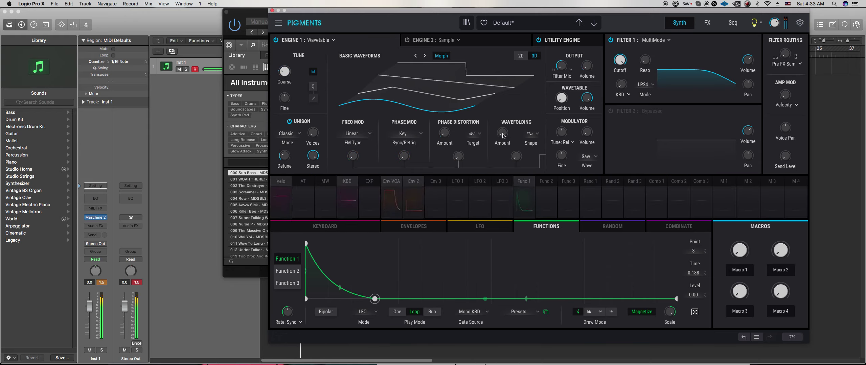
click(413, 190)
drag(444, 133, 444, 151)
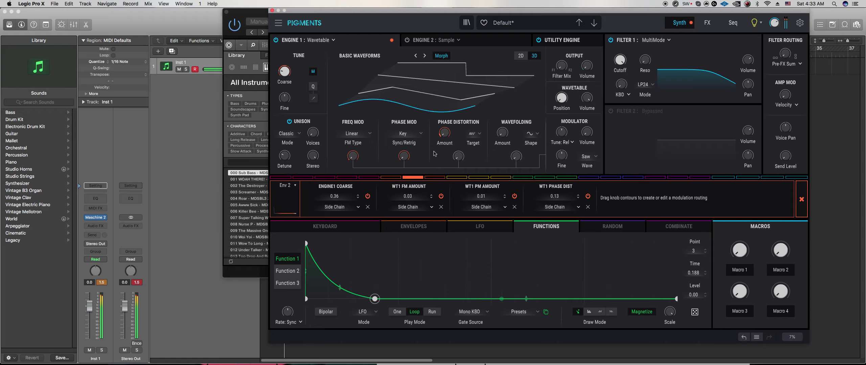
drag(440, 136, 441, 138)
Set the filter routing mode to Split
click(783, 64)
click(782, 100)
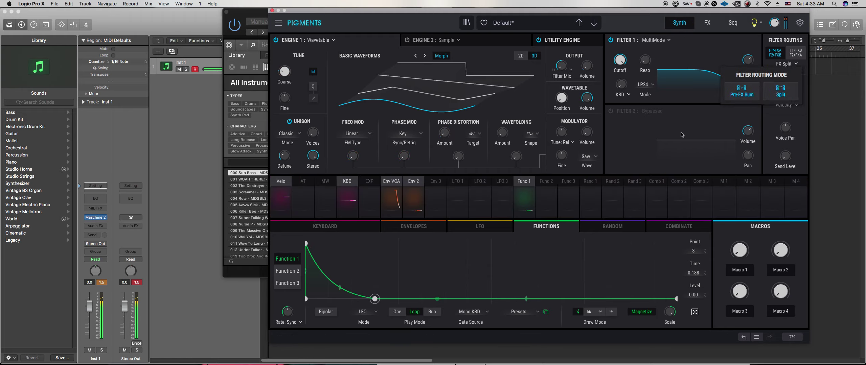
mouse_move(586, 71)
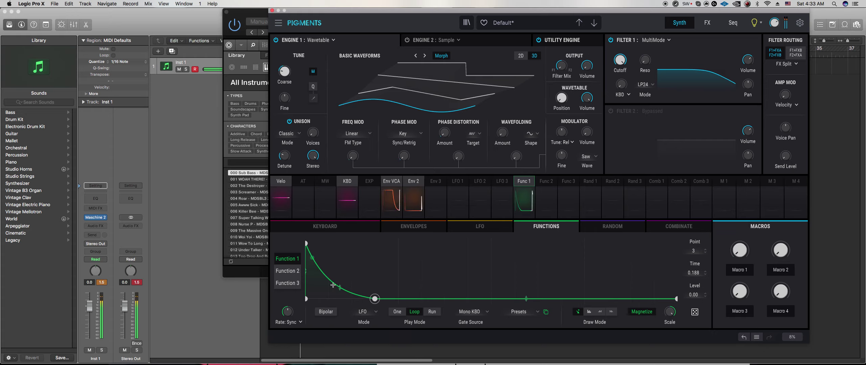
Add a point to Function 1 at time 0.063 and level 0.561, curving the decay segments on both sides
double_click(323, 272)
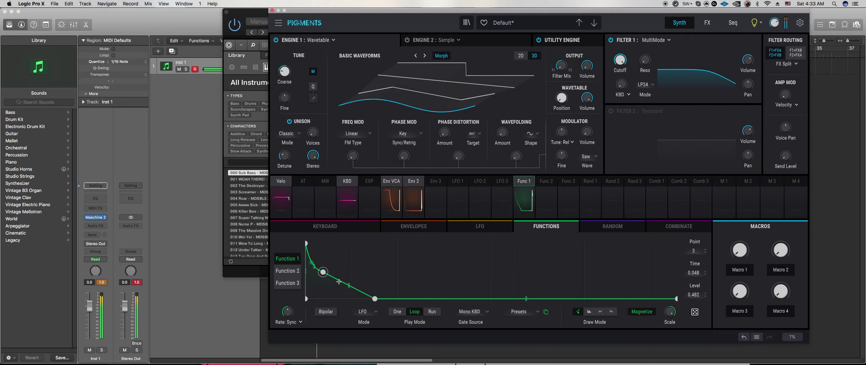
drag(348, 285, 349, 296)
click(314, 266)
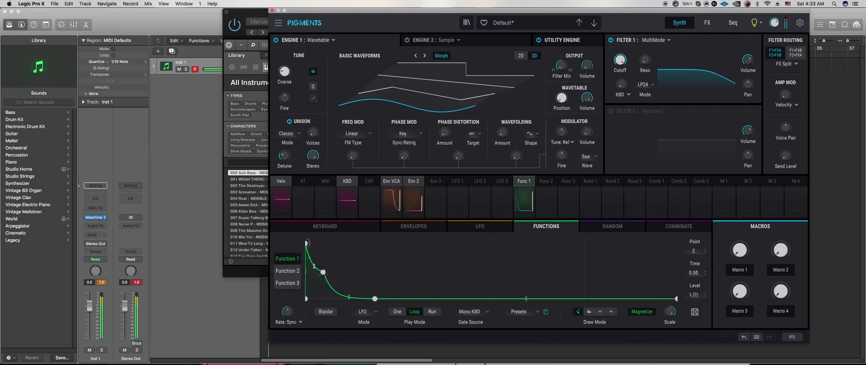
mouse_move(323, 272)
mouse_down()
mouse_move(325, 260)
mouse_move(326, 270)
mouse_up()
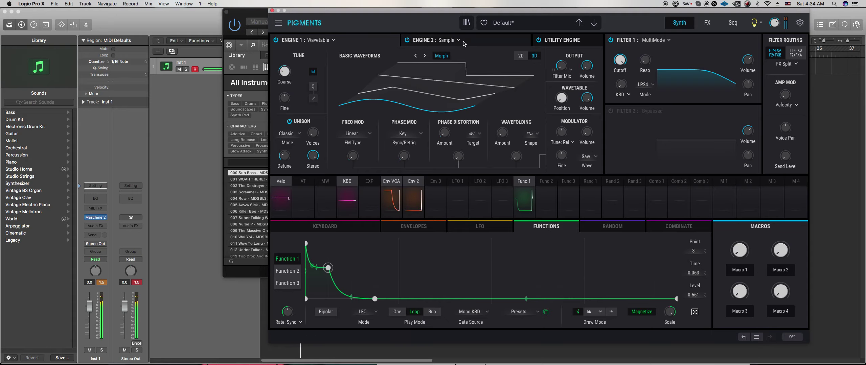
Change Engine 2's type from Sample to Wavetable
key(super+w)
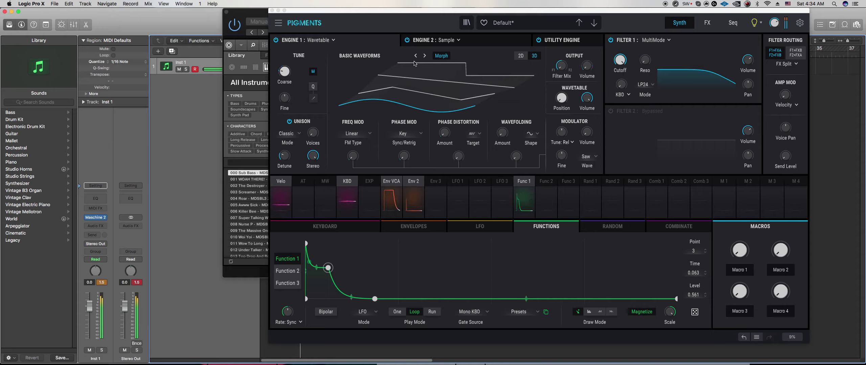
click(453, 41)
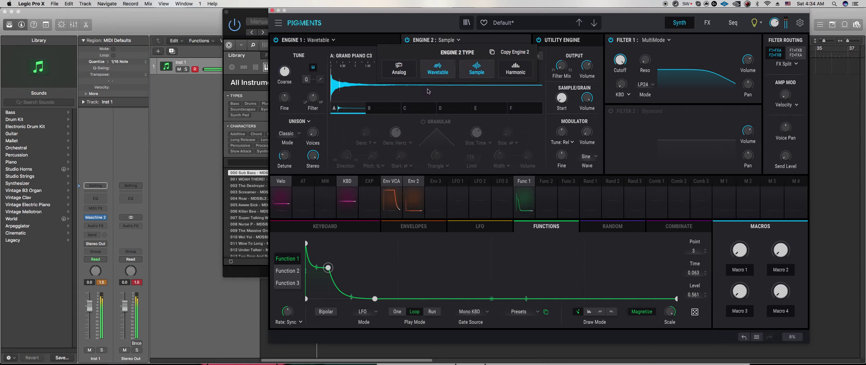
click(438, 69)
mouse_move(293, 66)
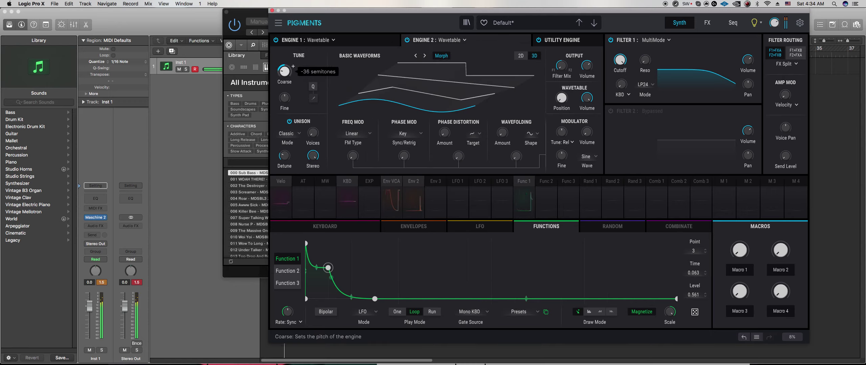
Modulate Engine 2's coarse tuning with Env 2 by 0.06
click(442, 181)
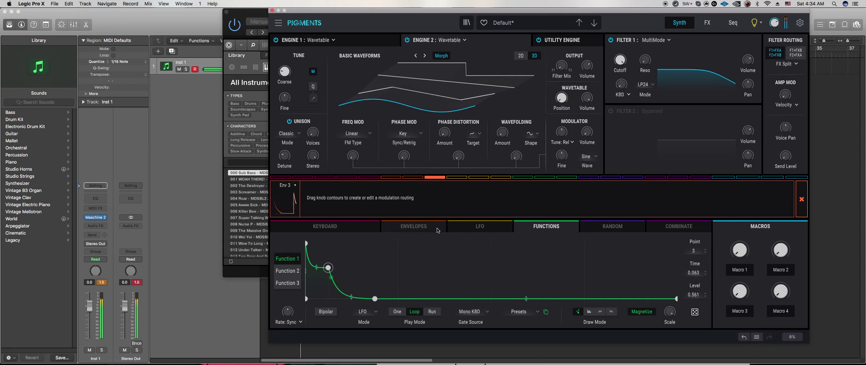
click(413, 178)
click(413, 178)
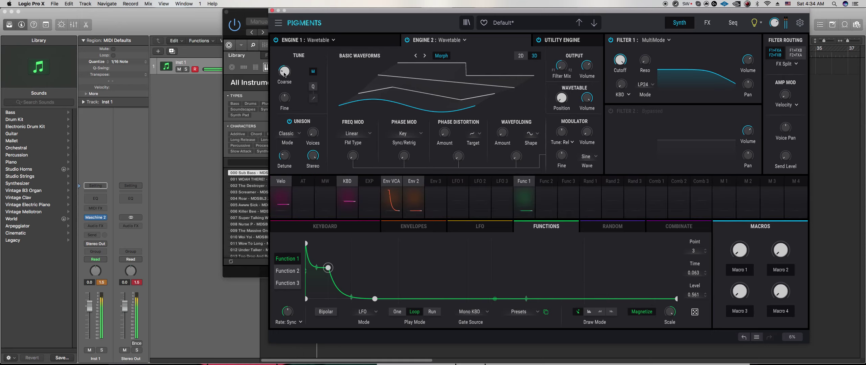
click(413, 181)
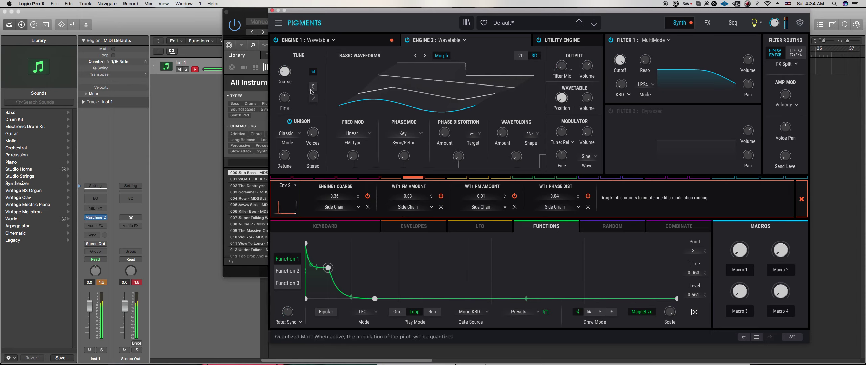
drag(280, 71, 280, 70)
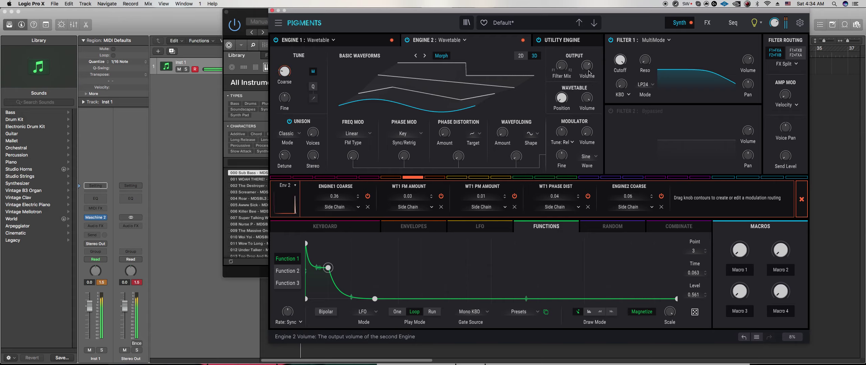
Lower Engine 2's output volume to about -58.6 dB and shape Function 2 as a decay reaching level 0.00 at time 0.188
drag(589, 69, 588, 84)
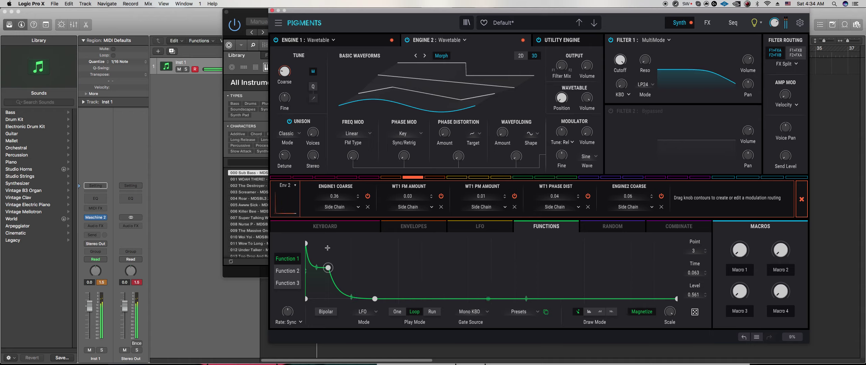
click(290, 271)
drag(383, 264, 374, 308)
drag(590, 76, 590, 83)
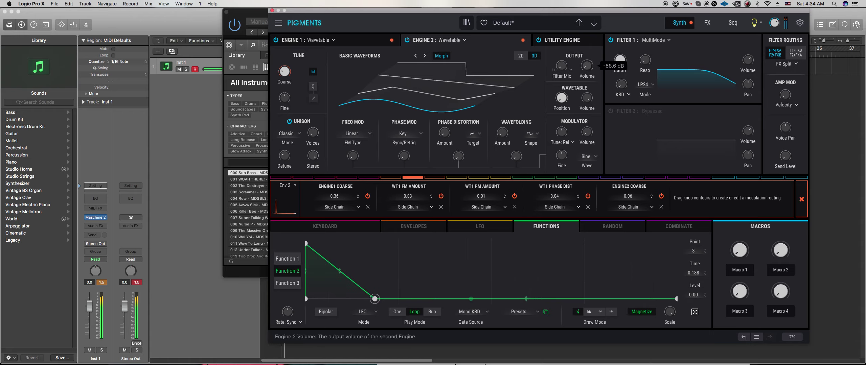
Modulate Engine 2's output volume with Function 2 and curve that function's decay, keeping its end at time 0.188
click(539, 180)
drag(586, 65, 587, 54)
drag(374, 298, 354, 302)
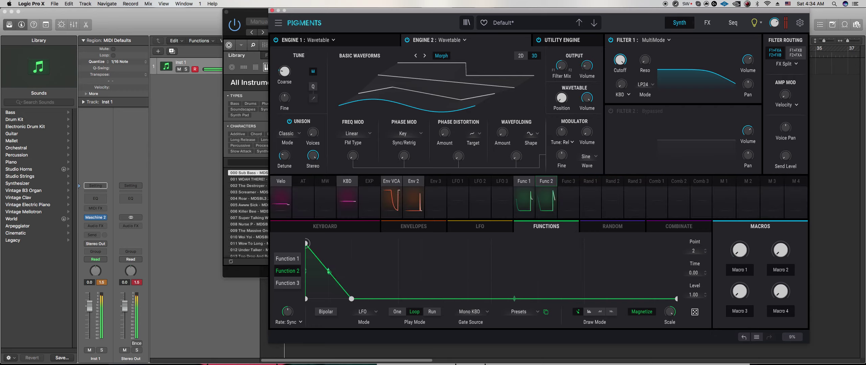
drag(328, 271, 328, 278)
drag(351, 299, 369, 301)
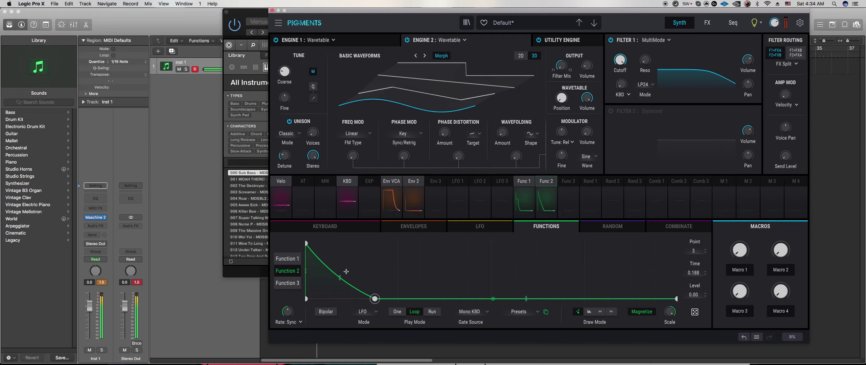
Replace the Delay in FX A with a Multiband effect
click(708, 24)
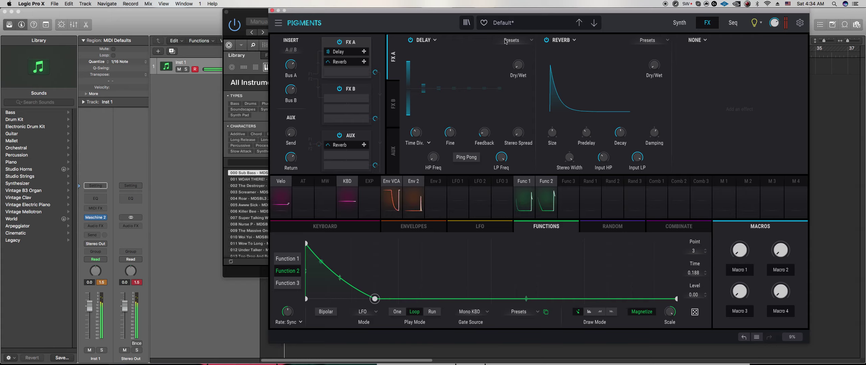
click(427, 40)
click(563, 84)
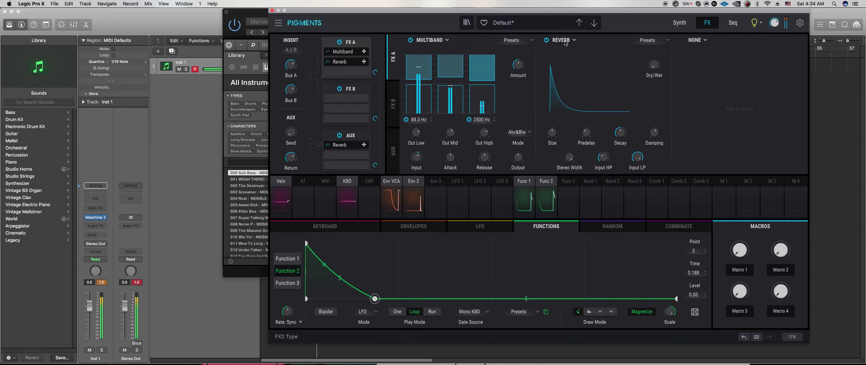
Add a Multiband effect to the first FX B slot and reshape its low and mid bands
click(393, 103)
click(425, 40)
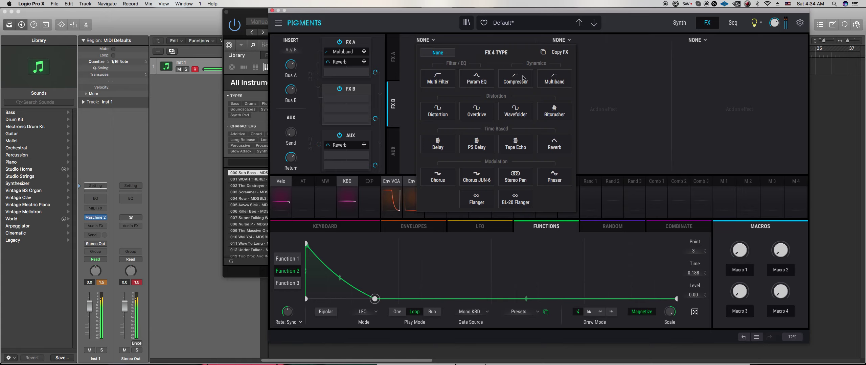
click(555, 80)
drag(420, 104, 449, 68)
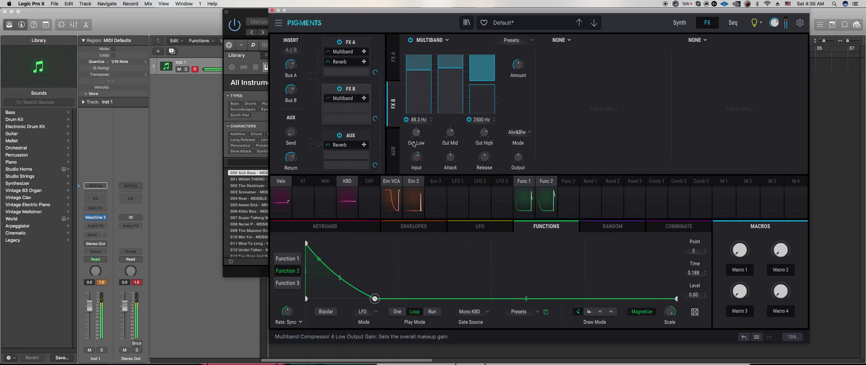
Replace the AUX Reverb with a Multiband effect and add a Compressor in the second AUX slot
click(393, 150)
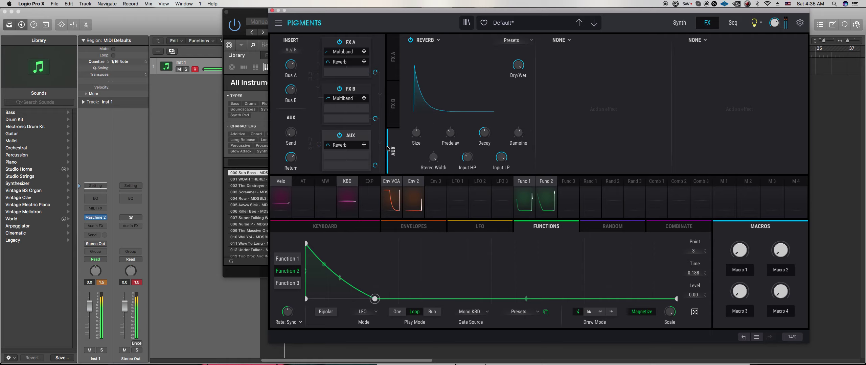
click(438, 40)
click(539, 81)
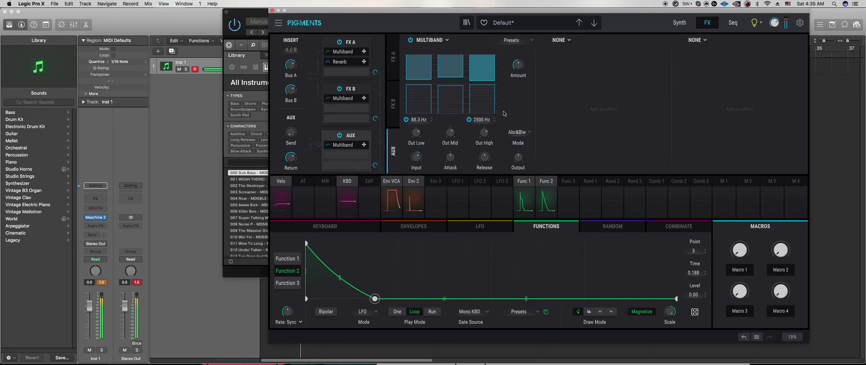
click(568, 42)
click(651, 78)
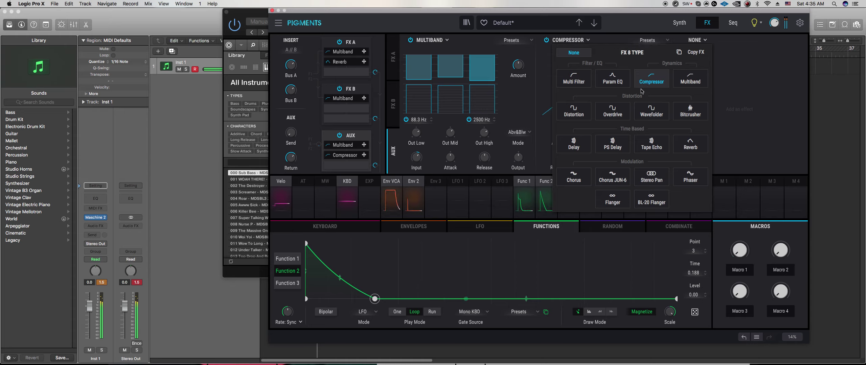
Raise the AUX send and set the AUX Compressor to a higher ratio and lower threshold with Makeup enabled
mouse_move(560, 137)
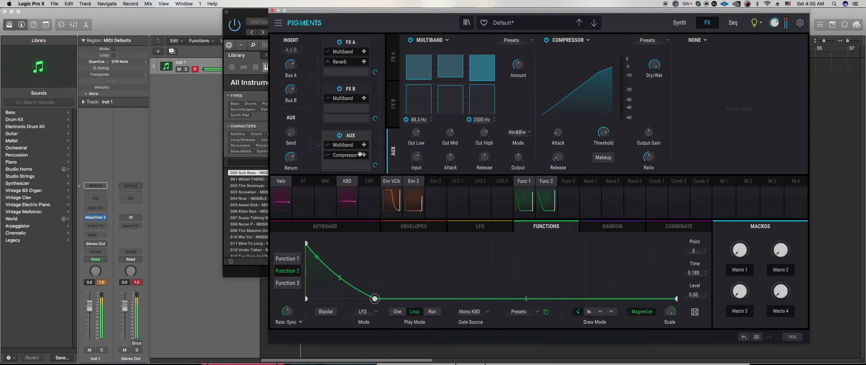
drag(291, 133, 291, 119)
drag(649, 157, 649, 144)
click(605, 158)
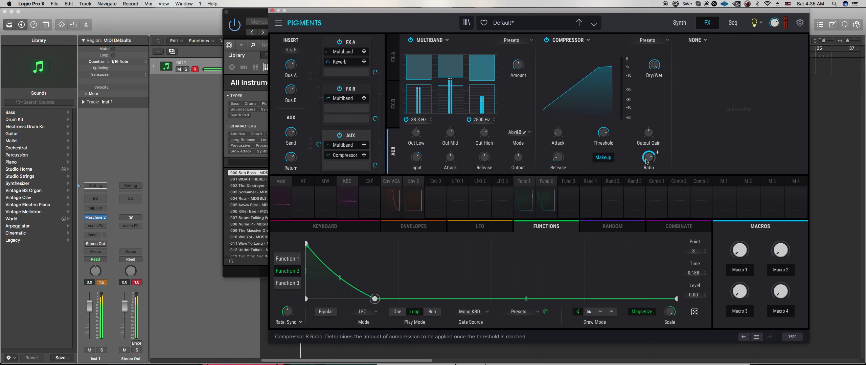
mouse_move(612, 128)
drag(600, 137, 600, 159)
drag(556, 136, 557, 138)
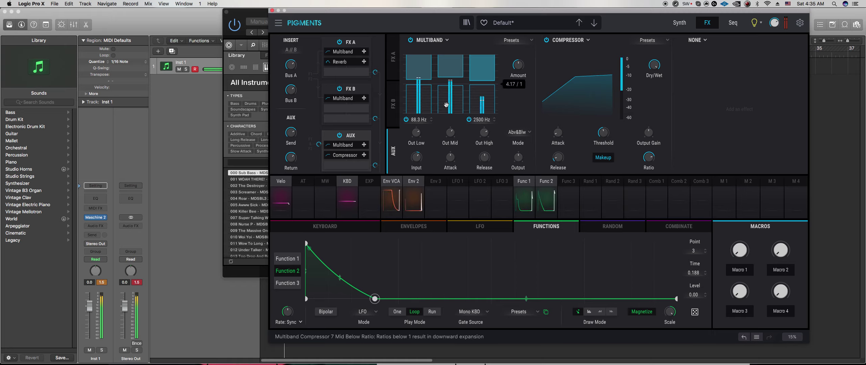
Reshape the AUX Multiband's low and mid bands, setting the mid below ratio to 7.89 / 1
drag(423, 85, 453, 69)
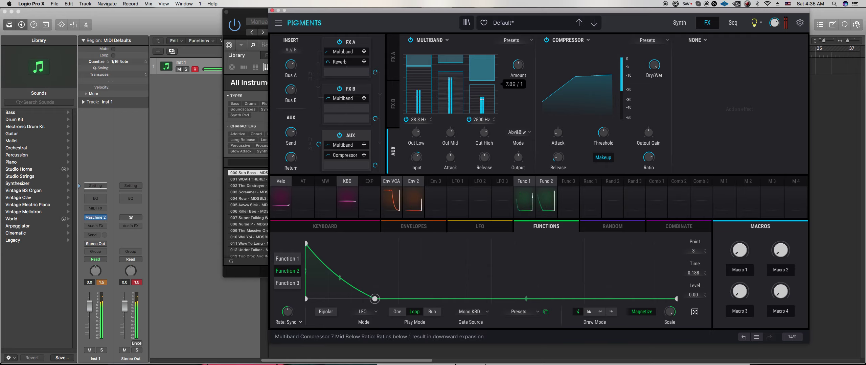
mouse_move(451, 161)
click(393, 103)
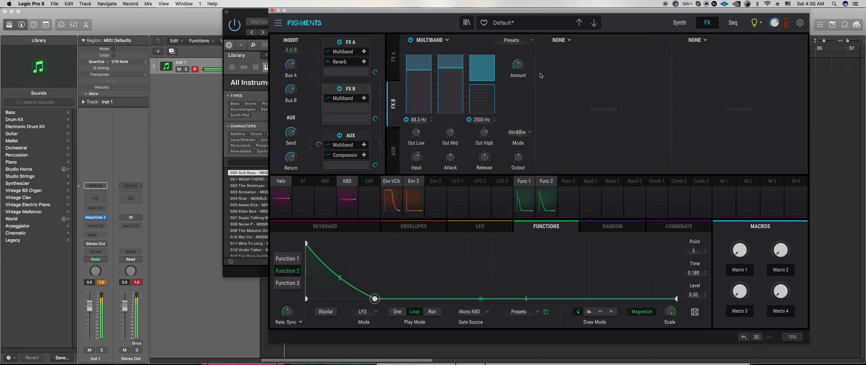
Add a Param EQ to the third AUX slot with a -2.49 dB low shelf at 75.1 Hz, a low-mid boost and a high cut
click(393, 150)
click(696, 40)
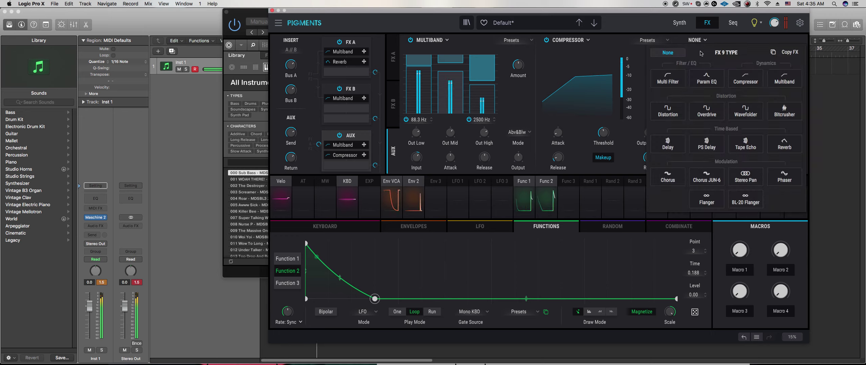
click(707, 77)
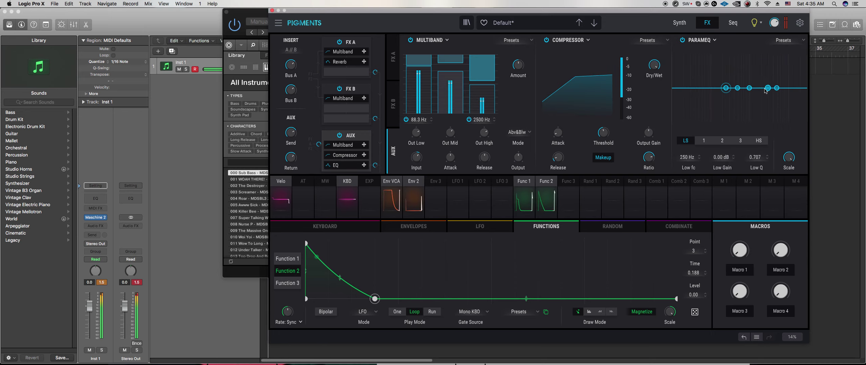
drag(725, 89, 723, 94)
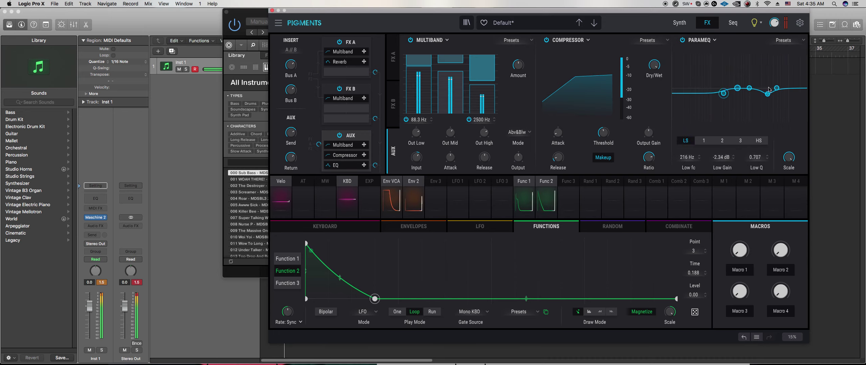
drag(777, 88, 768, 119)
drag(737, 88, 707, 94)
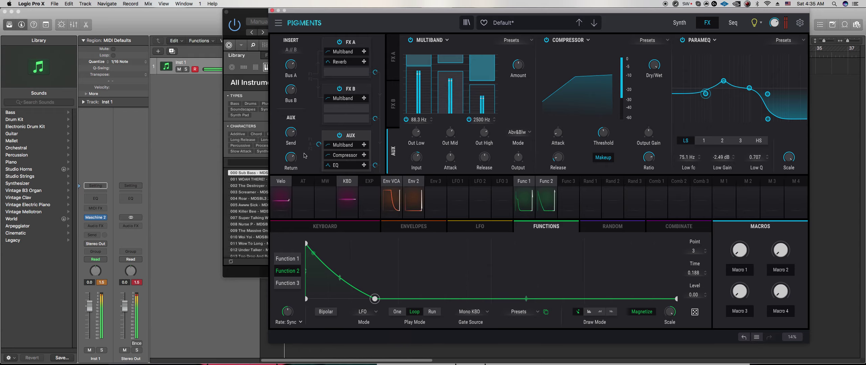
Try pulling the AUX Param EQ's Peak 3 to 40.0 Hz at -15.0 dB and its high shelf to 1000 Hz at -15.0 dB
drag(750, 90, 687, 152)
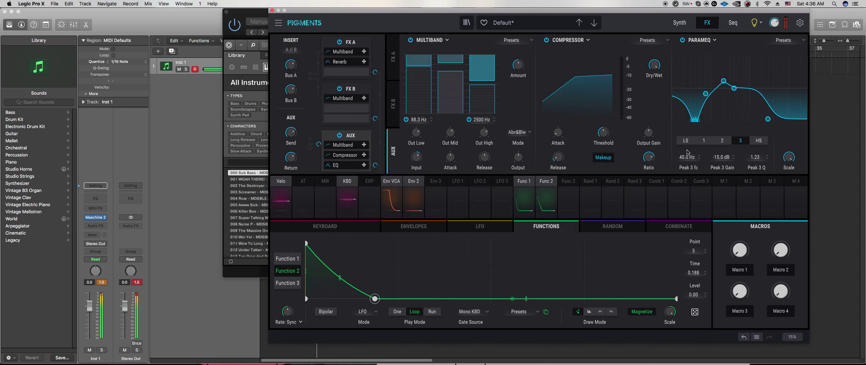
drag(642, 182, 714, 87)
drag(768, 119, 732, 148)
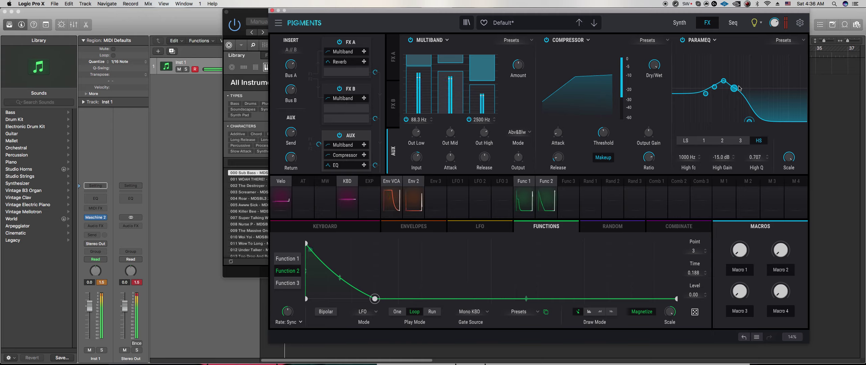
Replace the third AUX effect with a low-pass Multi Filter, setting the slope to 36 and raising the cutoff
click(711, 42)
click(668, 78)
drag(756, 146, 763, 150)
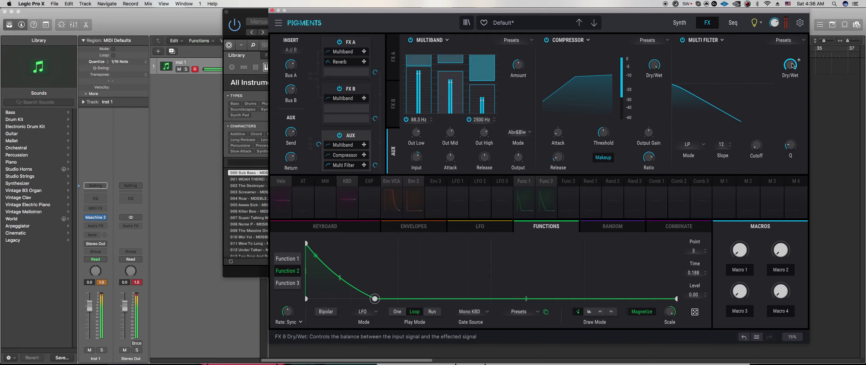
drag(721, 144, 757, 133)
mouse_move(757, 147)
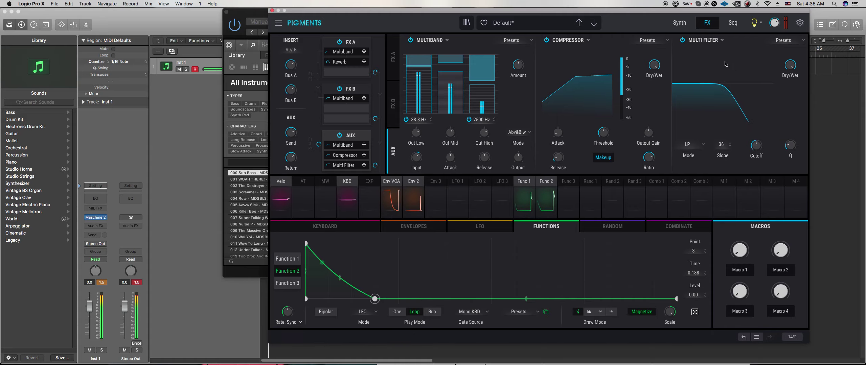
Set Filter 1 to the HP36 mode and lower its cutoff
click(679, 23)
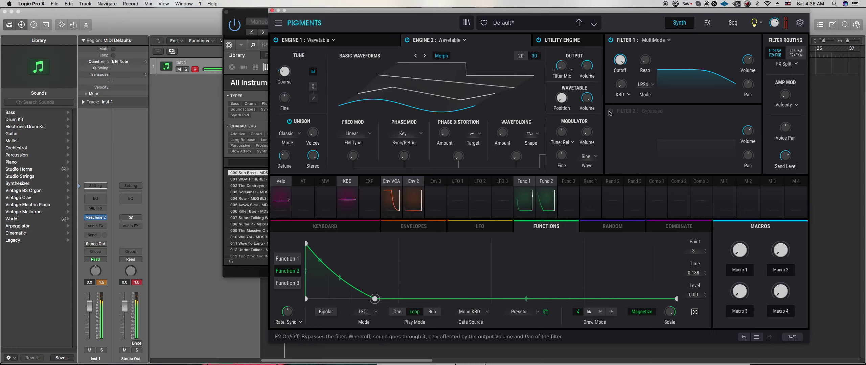
click(646, 84)
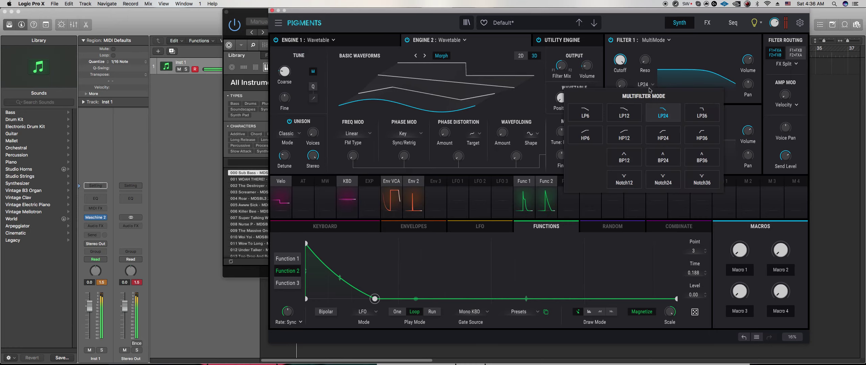
click(702, 135)
drag(620, 62, 620, 96)
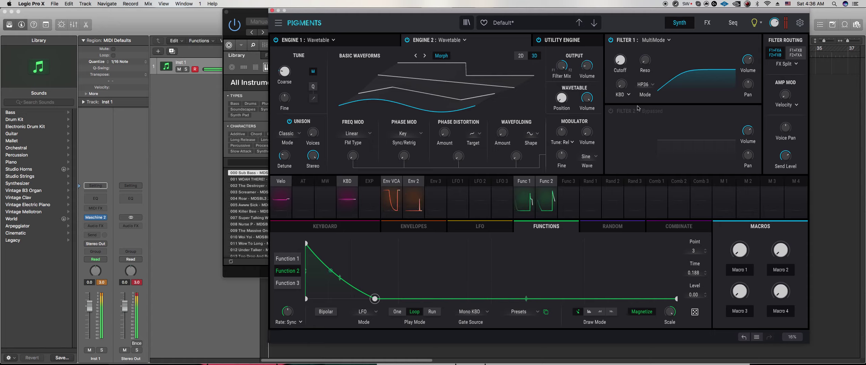
Enable Filter 2 with a lowered cutoff and set Filter 1's resonance to about 0.148
click(610, 111)
drag(617, 134, 618, 155)
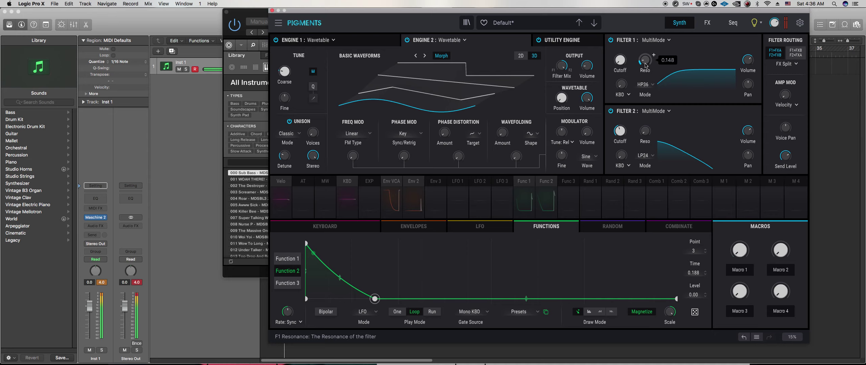
click(707, 23)
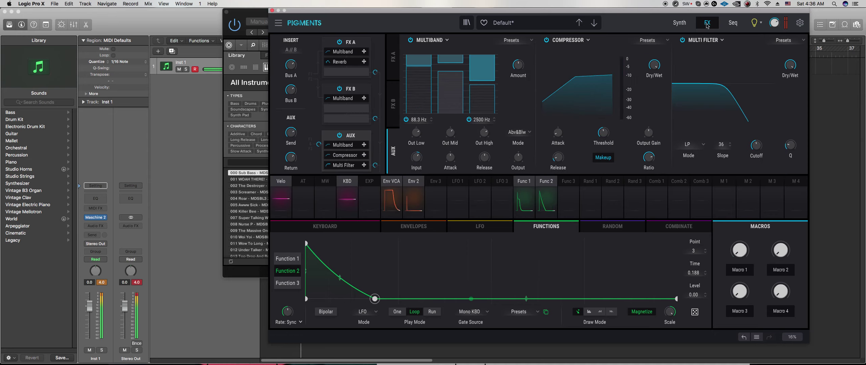
Switch to Maschine 2 and record a run of evenly repeated notes for the fifth sound in Pattern 1
click(255, 276)
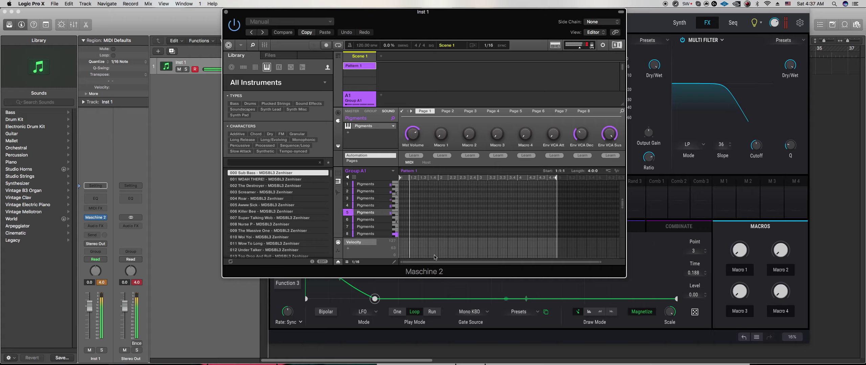
key(r)
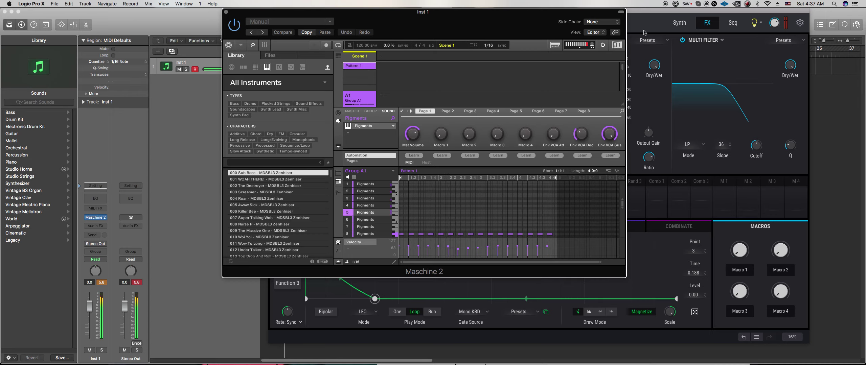
click(637, 48)
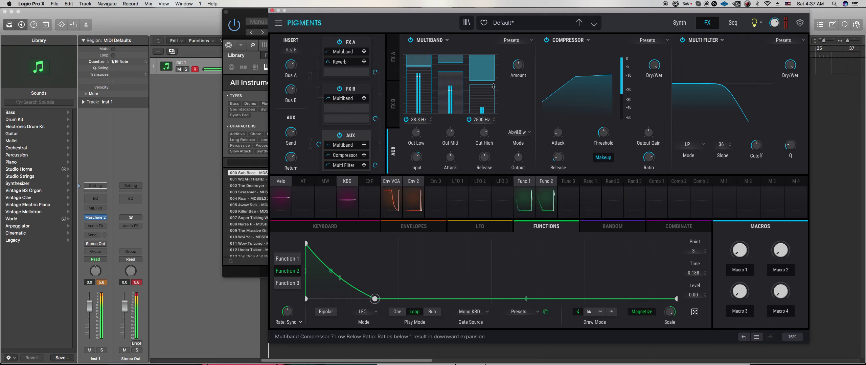
Set the high band's below ratio to 1.70 / 1 in the AUX Multiband and 0.794 / 1 in the FX A Multiband
click(679, 22)
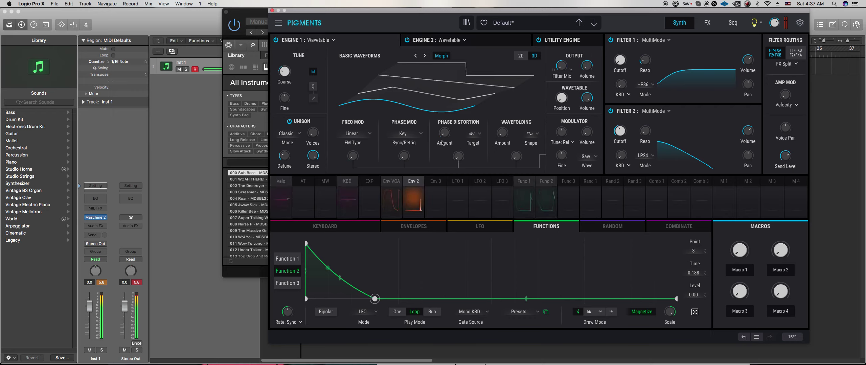
click(409, 184)
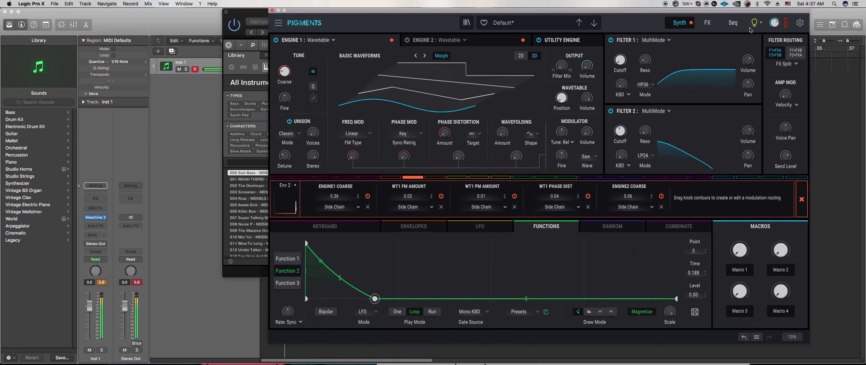
click(707, 23)
drag(485, 95, 484, 92)
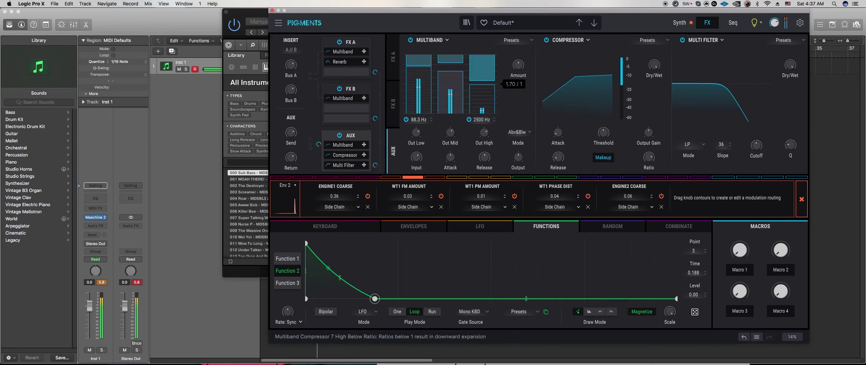
click(393, 57)
drag(484, 95, 483, 93)
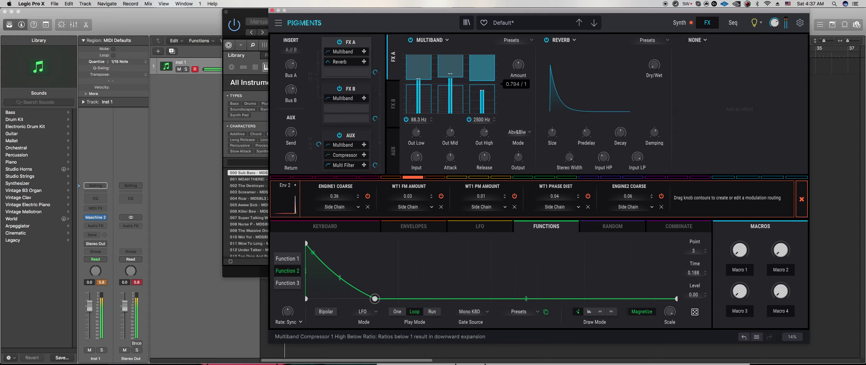
Steepen Function 1's decay by bringing its third point down to level 0.00 at time 0.063
click(285, 260)
drag(325, 271, 328, 279)
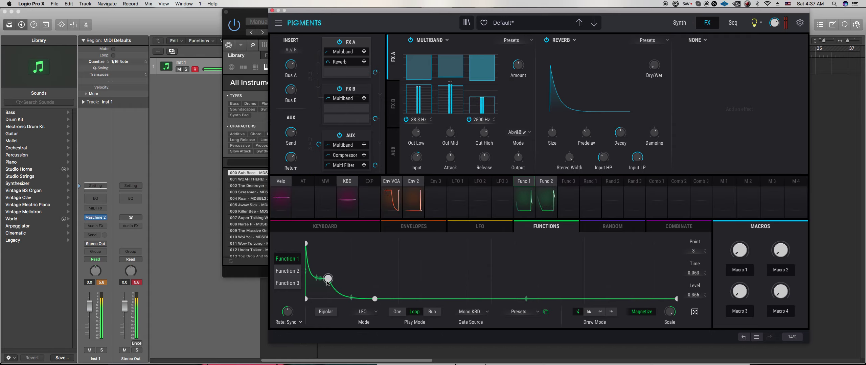
drag(327, 279, 326, 283)
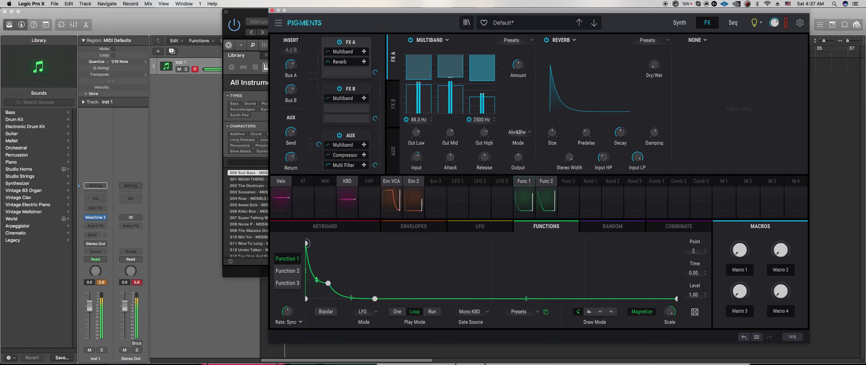
drag(327, 286, 326, 293)
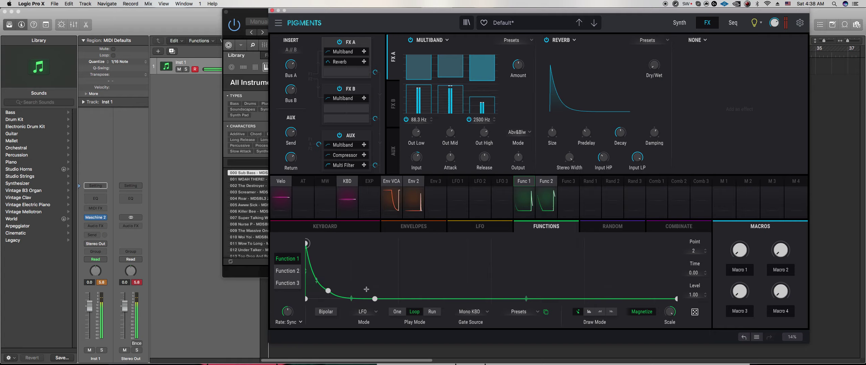
drag(328, 293, 327, 306)
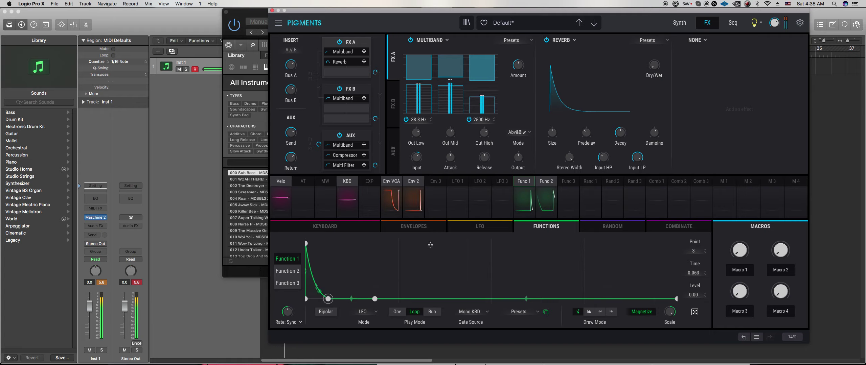
Shorten Function 2's decay by moving its third point to time 0.125 at level 0.00
click(290, 272)
click(679, 23)
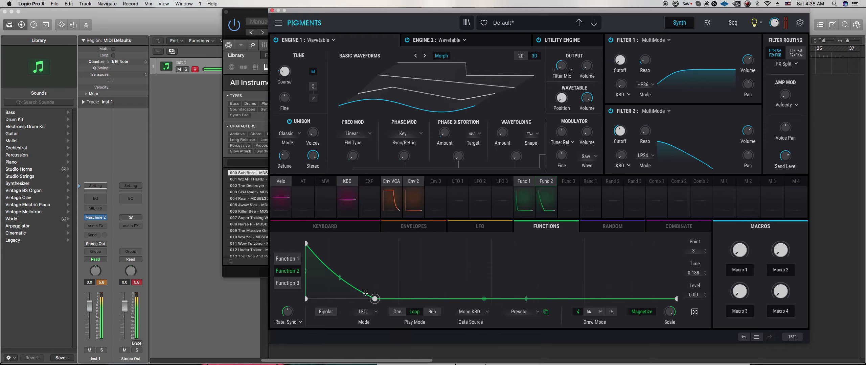
drag(377, 302, 355, 301)
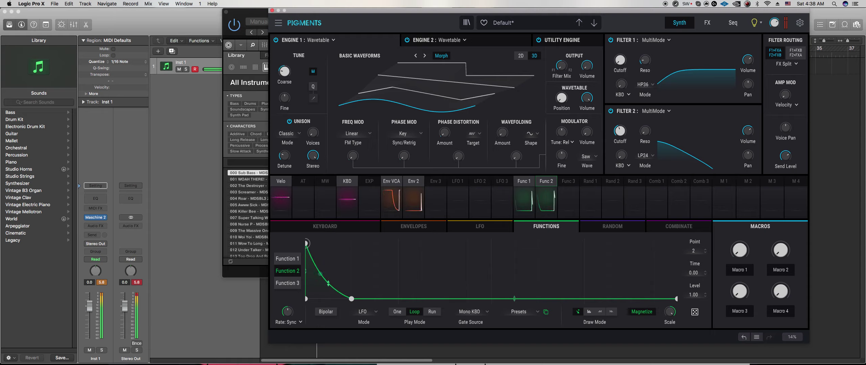
Adjust Engine 2's output volume and set Filter 2's cutoff to 249 Hz
click(476, 42)
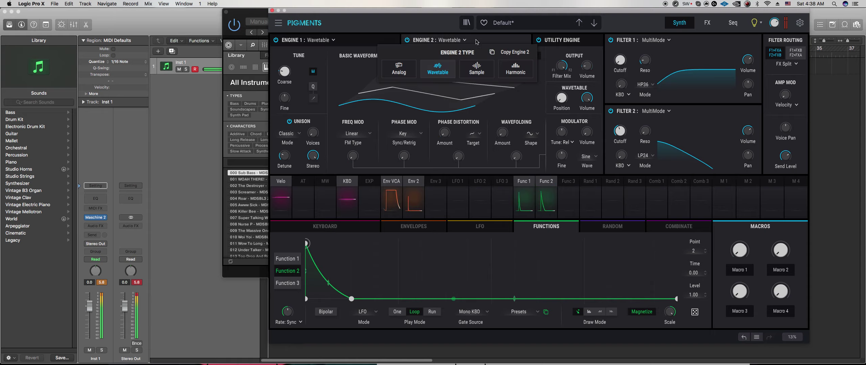
click(589, 70)
drag(589, 71, 589, 73)
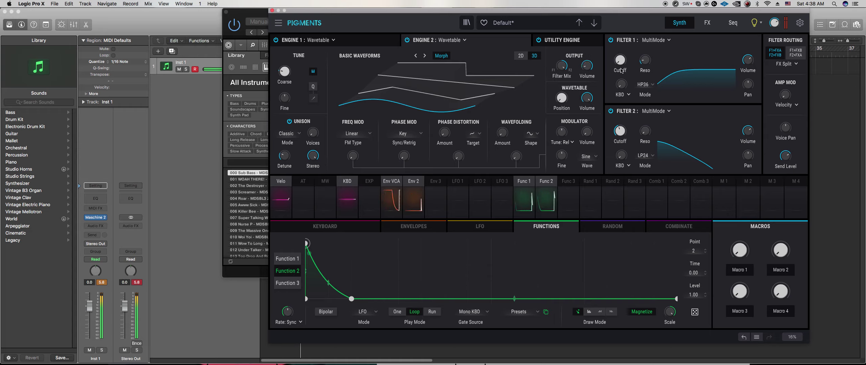
mouse_move(645, 132)
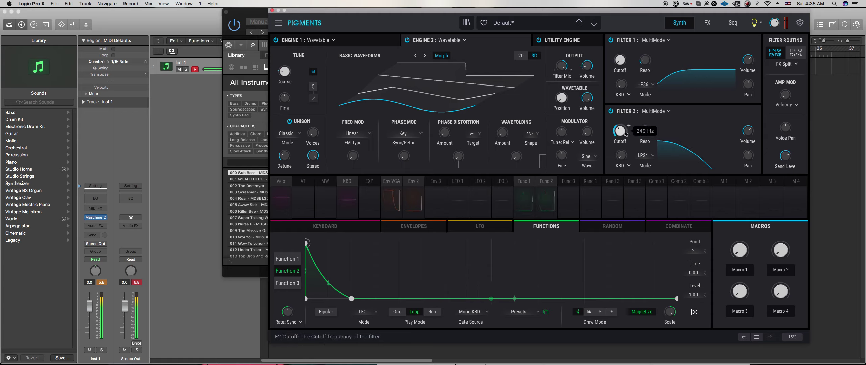
Keep Function 2's third point on the baseline and make the function's output bipolar
mouse_move(351, 299)
mouse_down()
mouse_move(333, 305)
mouse_move(353, 306)
mouse_up()
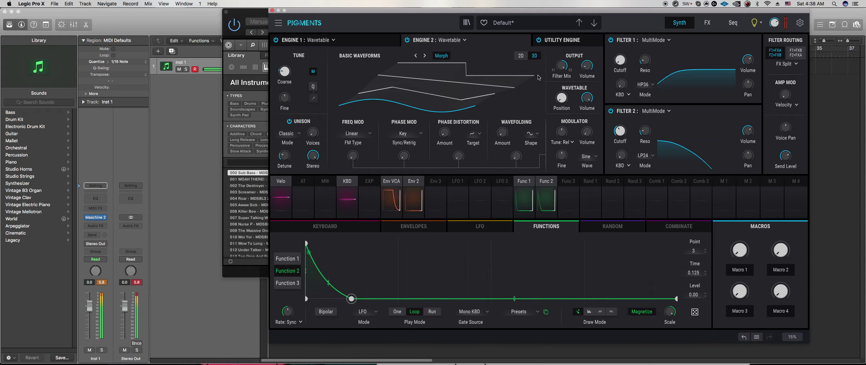
click(324, 312)
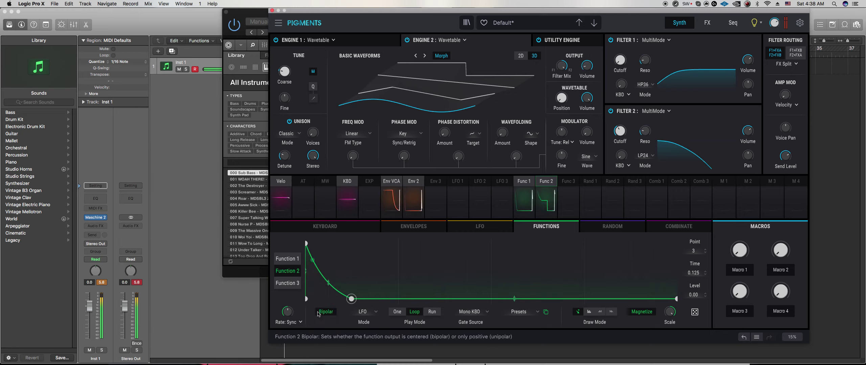
Reshape Function 2 by raising its start and end levels and lifting point 3 to level 0.402
drag(306, 299, 307, 274)
drag(351, 299, 352, 294)
drag(307, 275, 307, 265)
drag(349, 293, 347, 276)
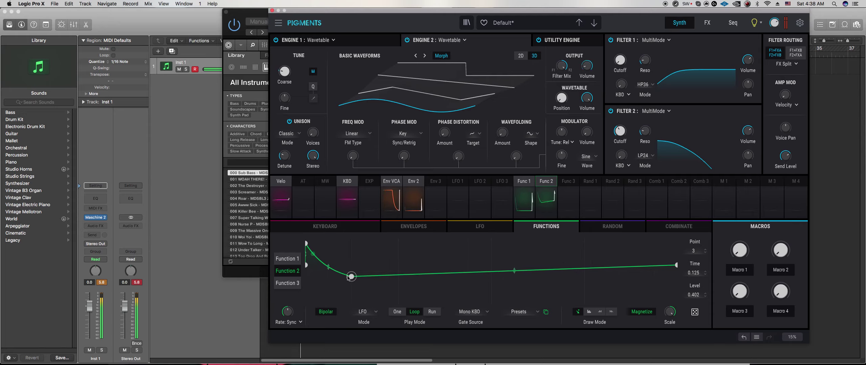
Set the AUX bus Compressor's attack to about 0.135 ms and its ratio to 100:1
click(698, 25)
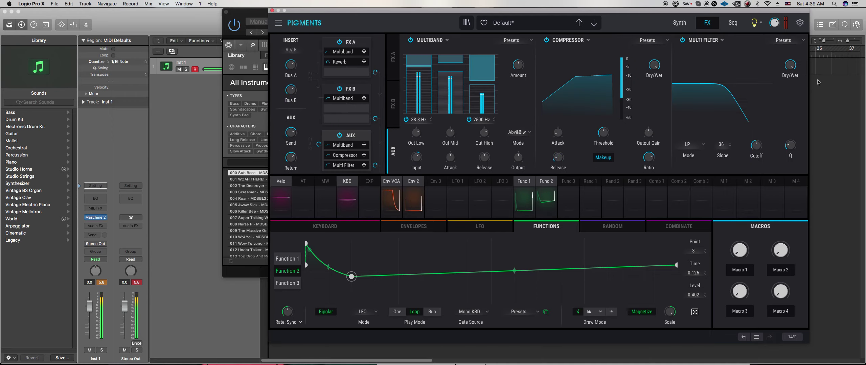
mouse_move(558, 132)
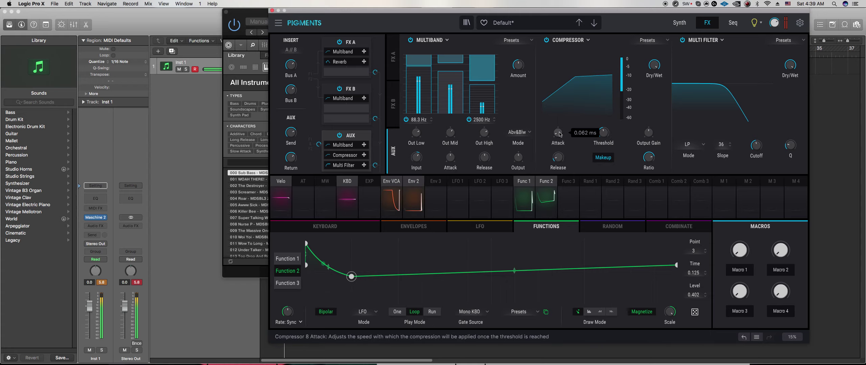
mouse_move(557, 133)
mouse_down()
mouse_move(558, 120)
mouse_move(557, 139)
mouse_up()
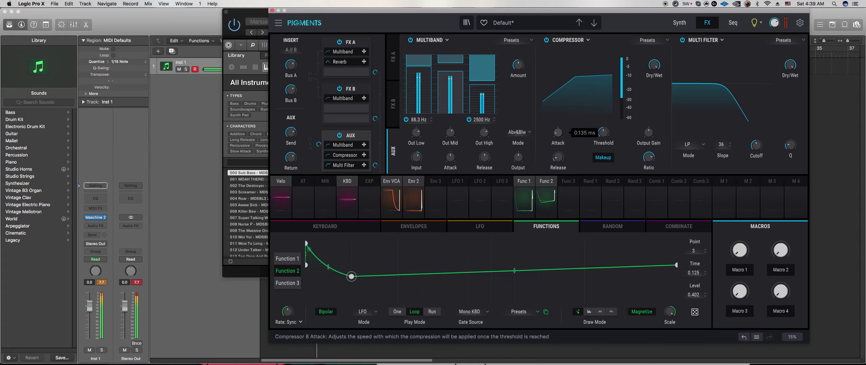
drag(558, 139, 606, 136)
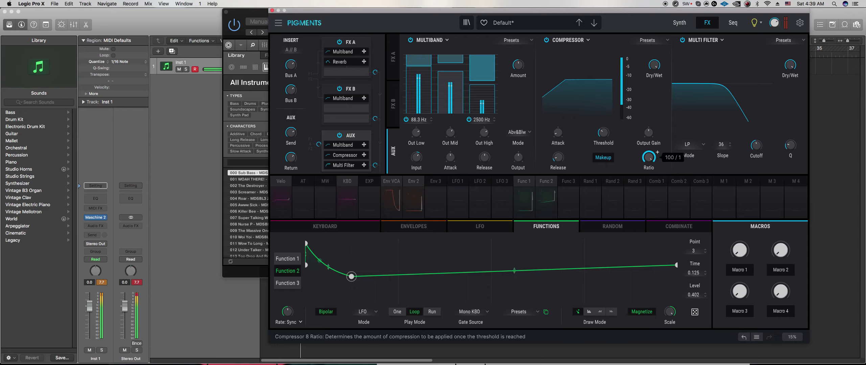
drag(648, 157, 648, 157)
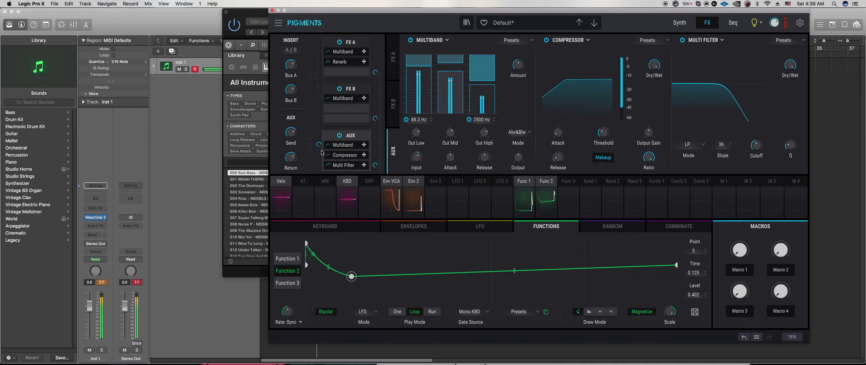
Balance the AUX bus send with a 3.67 dB return, and raise the AUX Multi Filter's cutoff
drag(291, 132, 291, 157)
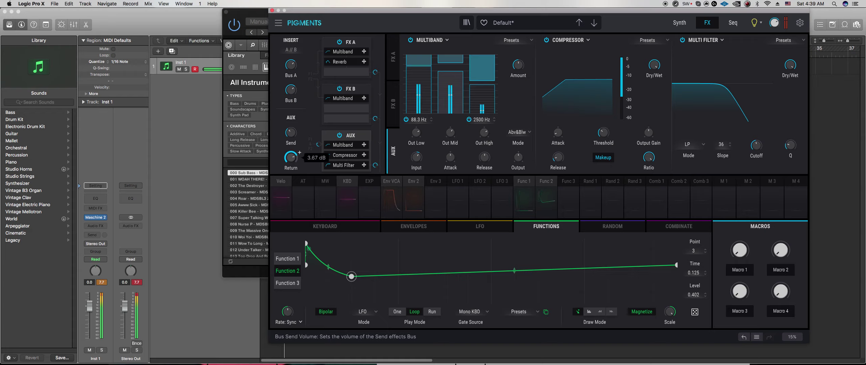
mouse_move(291, 132)
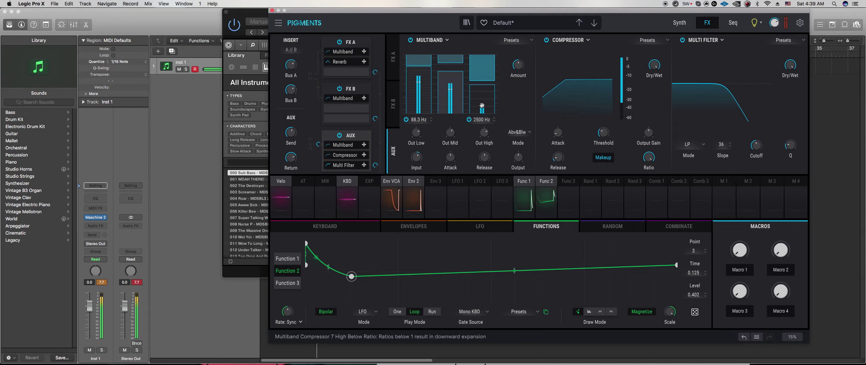
mouse_move(756, 146)
mouse_down()
mouse_move(756, 166)
mouse_move(756, 139)
mouse_up()
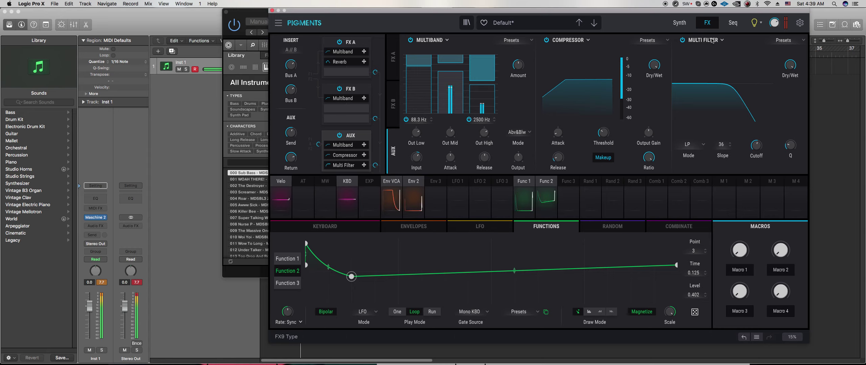
Compare the AUX sound with the Multi Filter bypassed and active, and turn off the AUX Compressor and Multiband
click(327, 165)
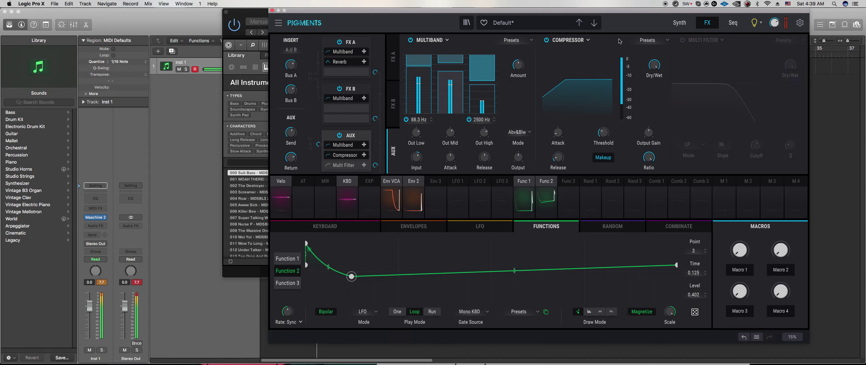
click(682, 40)
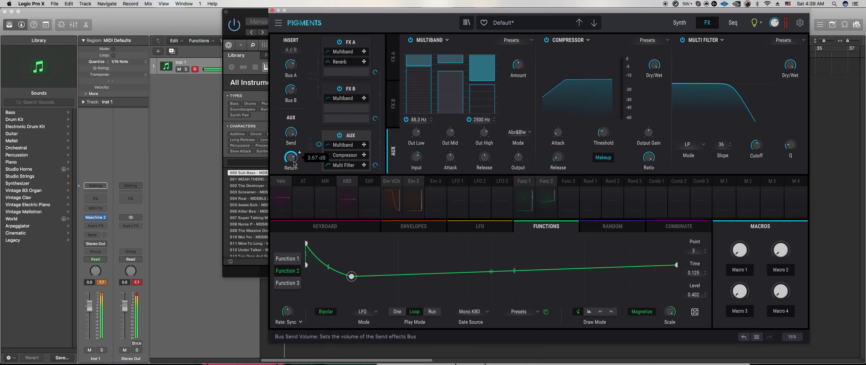
drag(292, 134, 291, 160)
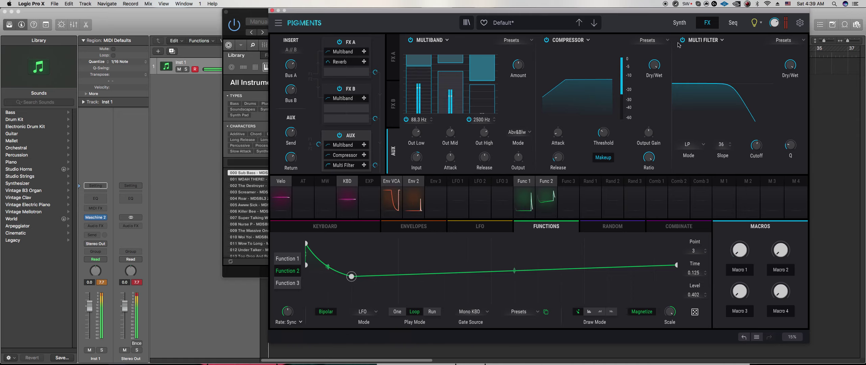
click(546, 40)
click(410, 40)
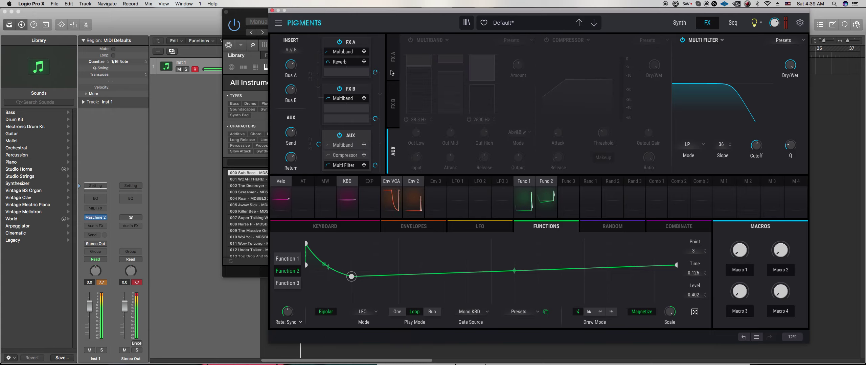
Check the FX B chain and turn off Engine 2 in the synth section
click(392, 111)
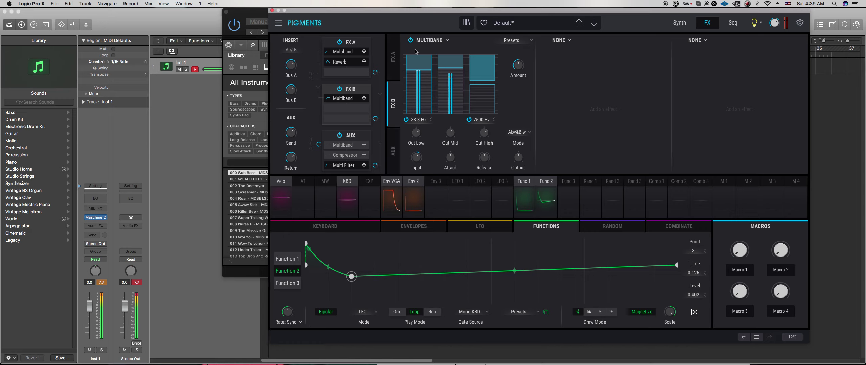
click(681, 24)
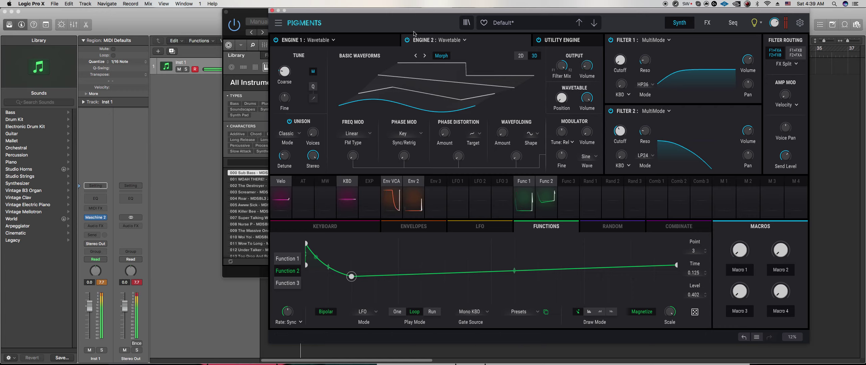
click(276, 40)
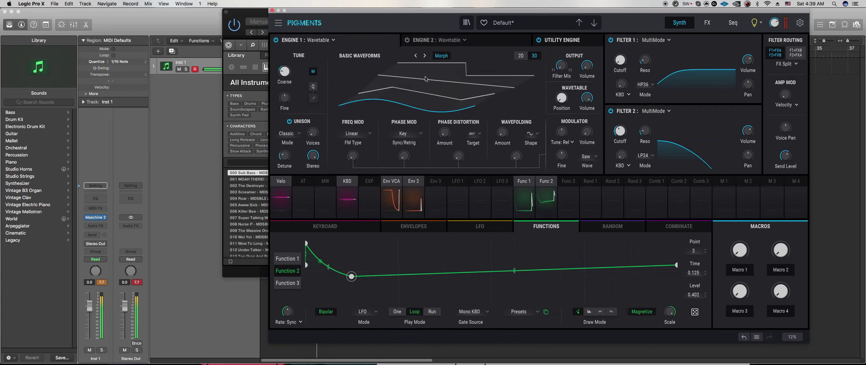
Adjust the FX A Multiband's below ratios, with the high band at about 0.803:1
click(707, 23)
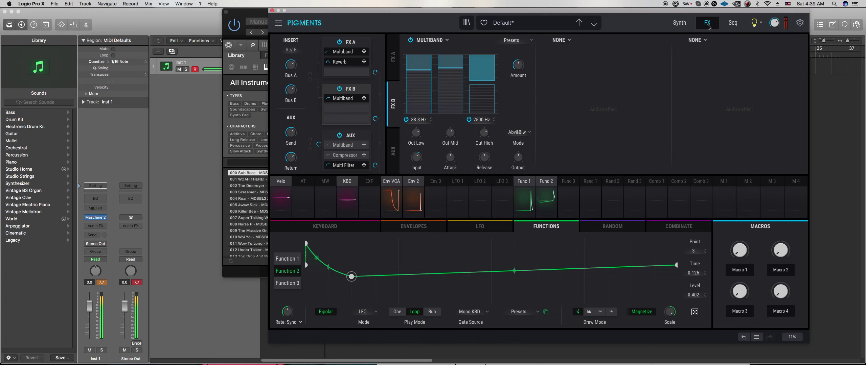
click(393, 56)
drag(453, 101, 453, 98)
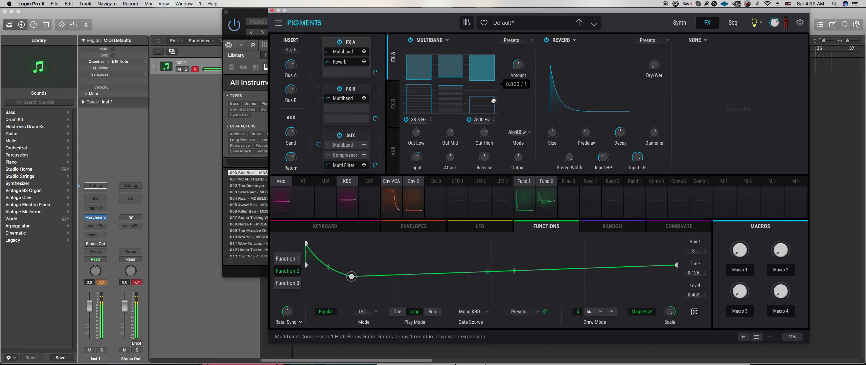
Replace the FX A Reverb with a Multi Filter and set its cutoff to 1595 Hz
click(575, 41)
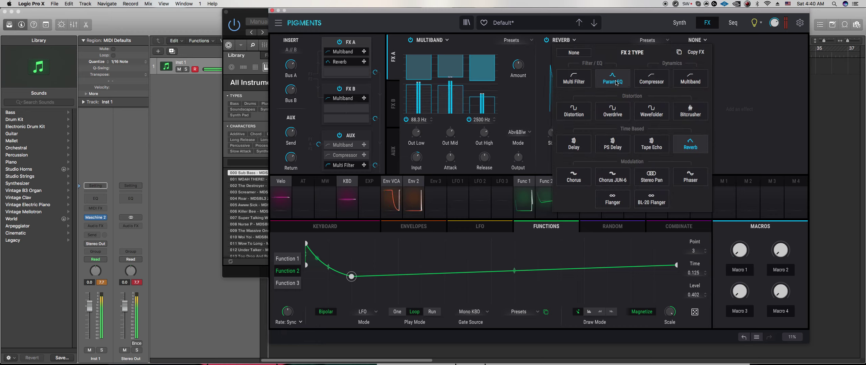
click(573, 78)
mouse_move(620, 149)
mouse_down()
mouse_move(591, 138)
mouse_move(628, 141)
mouse_up()
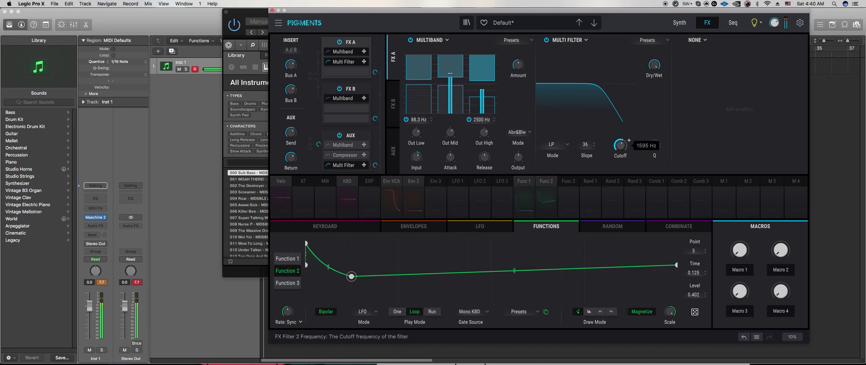
Try routing Env 2 to Engine 1's FM, phase modulation and phase distortion amounts
click(679, 23)
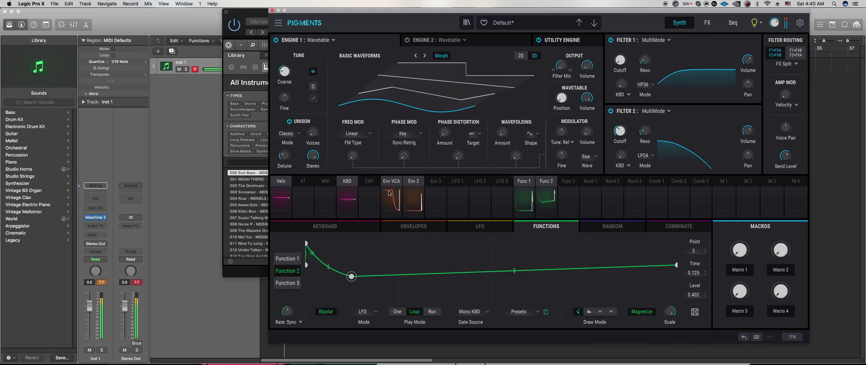
click(413, 200)
drag(353, 161, 354, 168)
drag(444, 133, 436, 142)
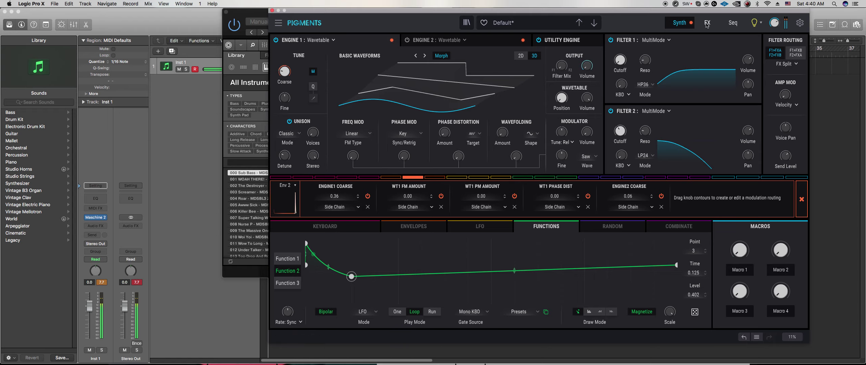
Turn off the FX A Multi Filter, lower the Multiband's high below ratio and set its mid below ratio to 9.84:1
click(707, 23)
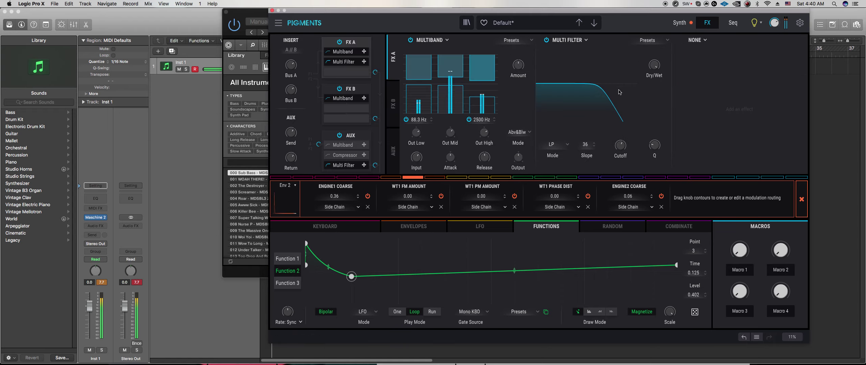
click(547, 40)
mouse_move(489, 99)
mouse_down()
mouse_move(485, 113)
mouse_move(452, 106)
mouse_up()
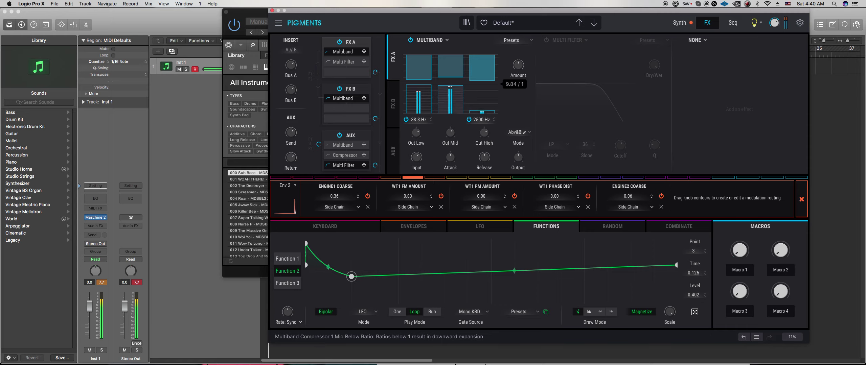
Close the Env 2 modulation routing and try out Engine 1's frequency modulation amount
click(679, 23)
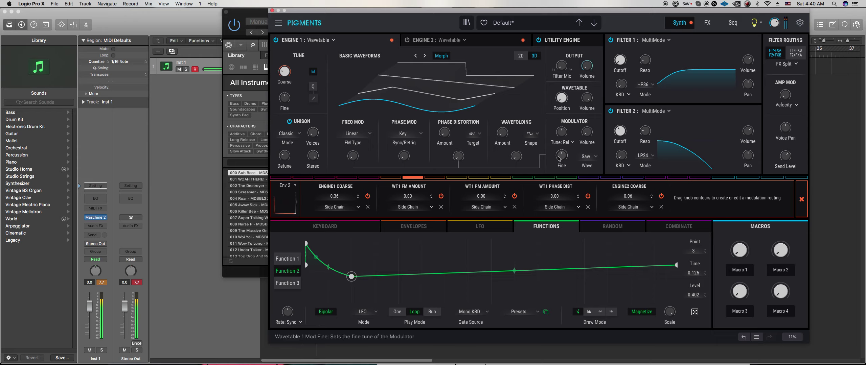
click(489, 160)
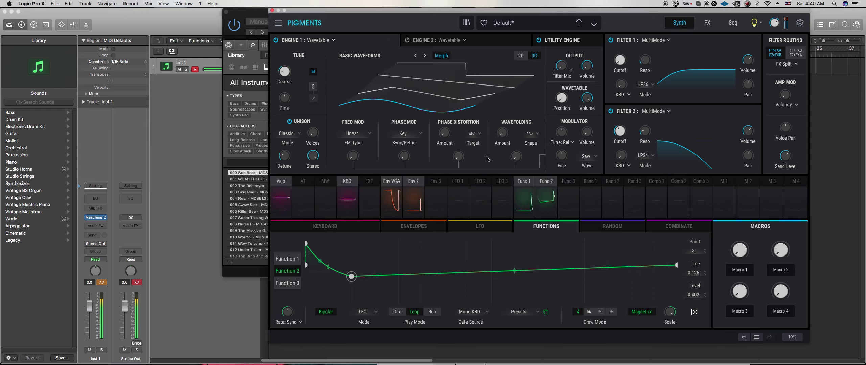
drag(353, 156, 353, 150)
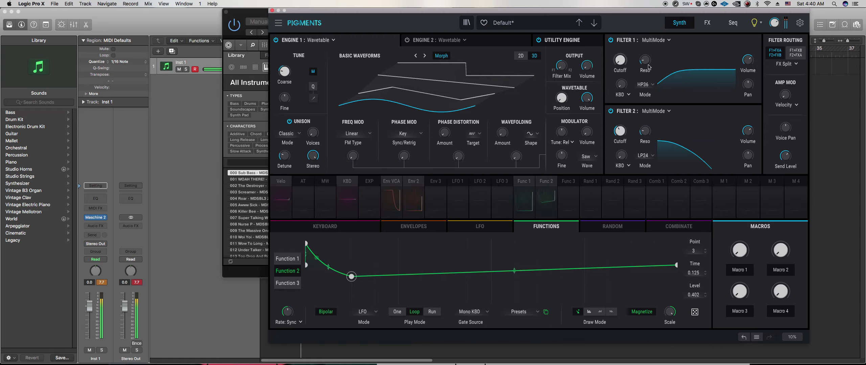
Switch Filter 1 to the LP24 mode and adjust its cutoff
click(649, 88)
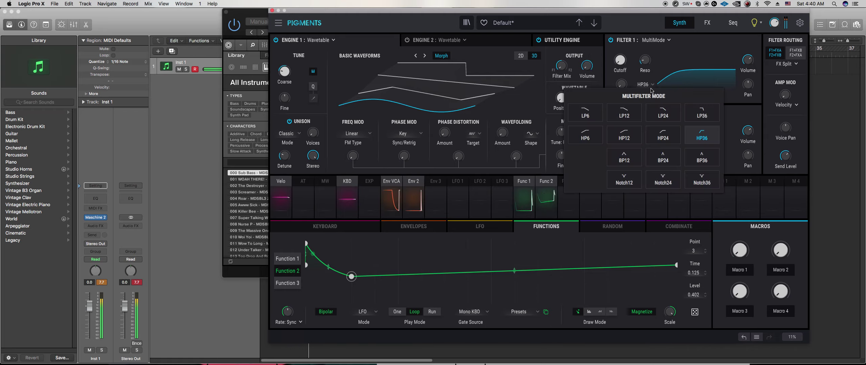
click(668, 116)
scroll(629, 55, down, 3)
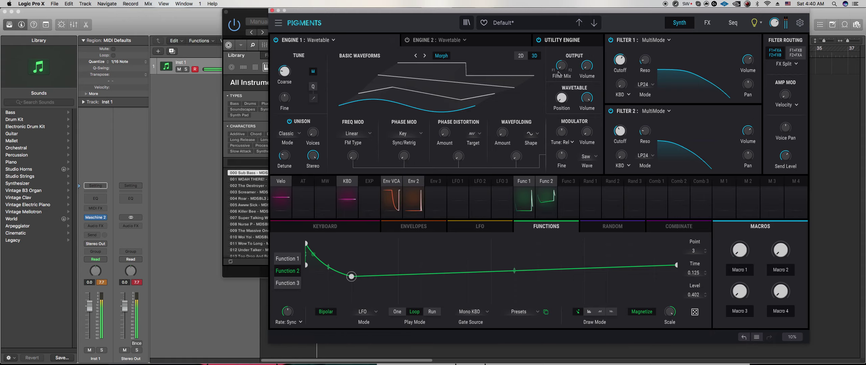
Review the FX A effects and the modulation targets of Env 2
click(706, 22)
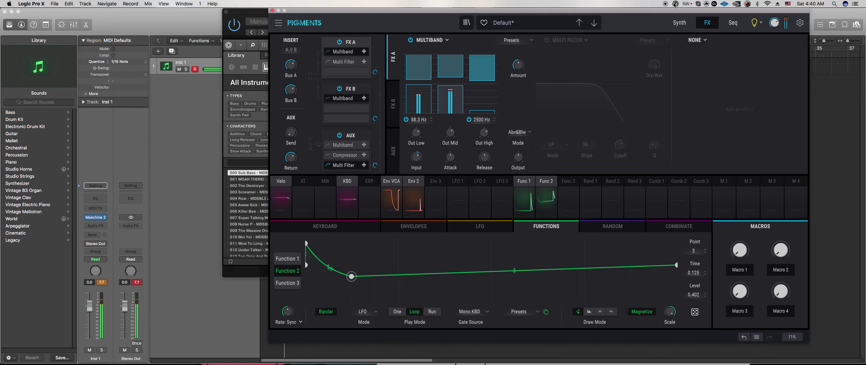
click(679, 23)
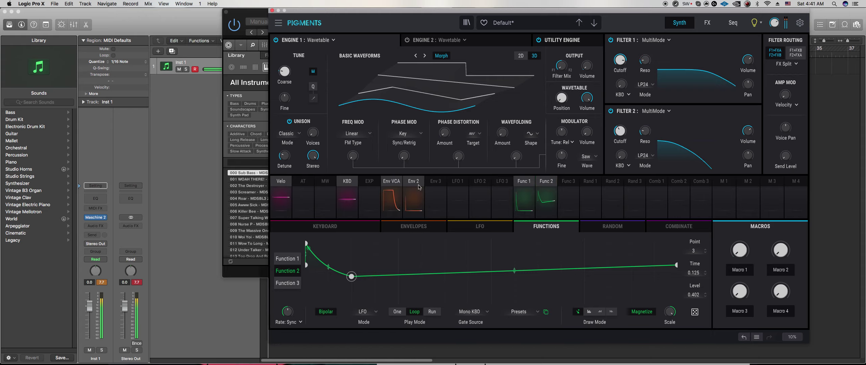
click(412, 216)
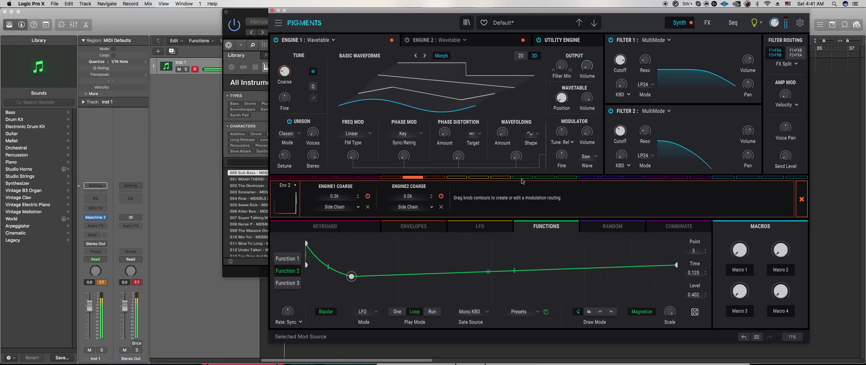
Switch to Function 1 and place its point 3 at time 0.063 and level 0.00
click(287, 258)
double_click(373, 299)
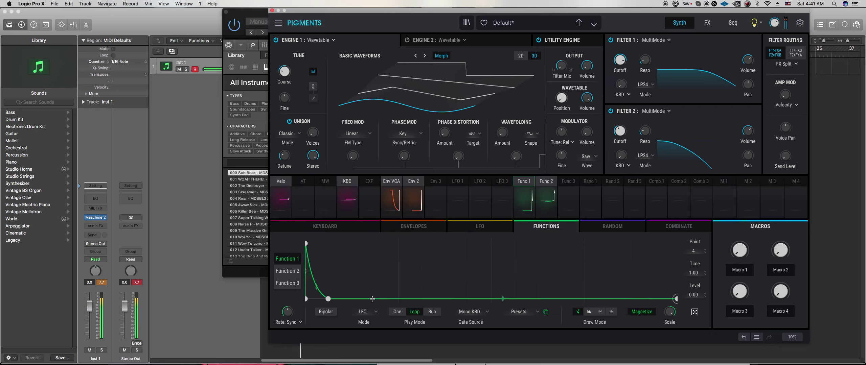
mouse_move(327, 299)
mouse_down()
mouse_move(315, 300)
mouse_move(325, 300)
mouse_up()
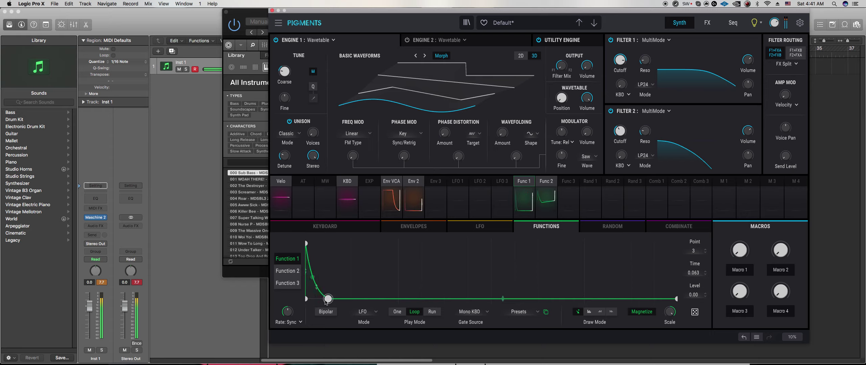
Set the Filter 1 cutoff to about 1792 Hz
drag(620, 60, 620, 75)
scroll(628, 55, up, 3)
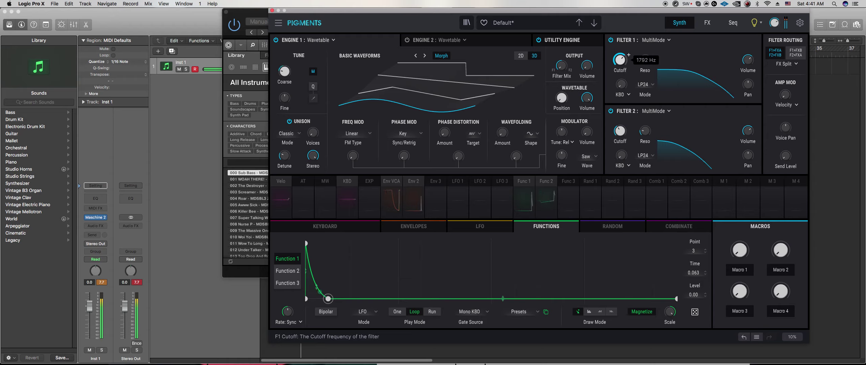
Try phase modulation and frequency modulation on Engine 1, resetting the FM amount to 0.00
scroll(629, 55, up, 5)
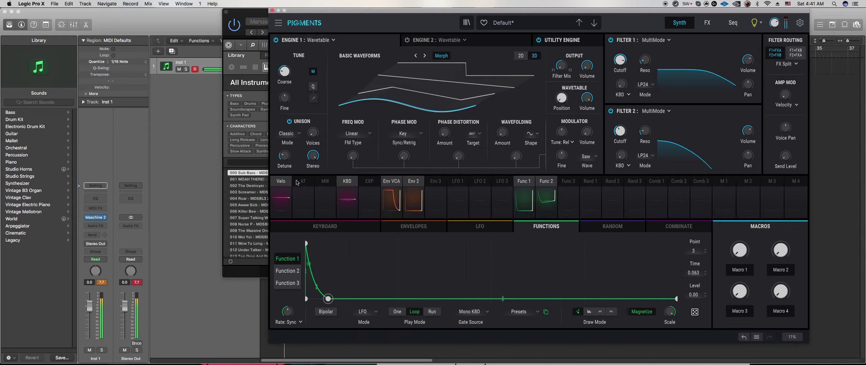
mouse_move(321, 150)
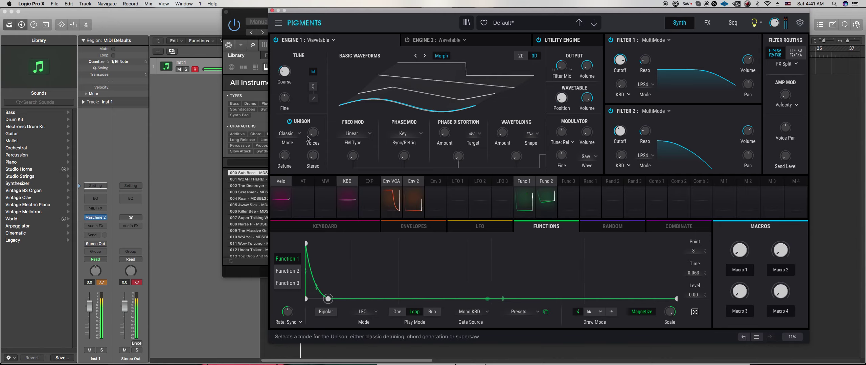
mouse_move(414, 151)
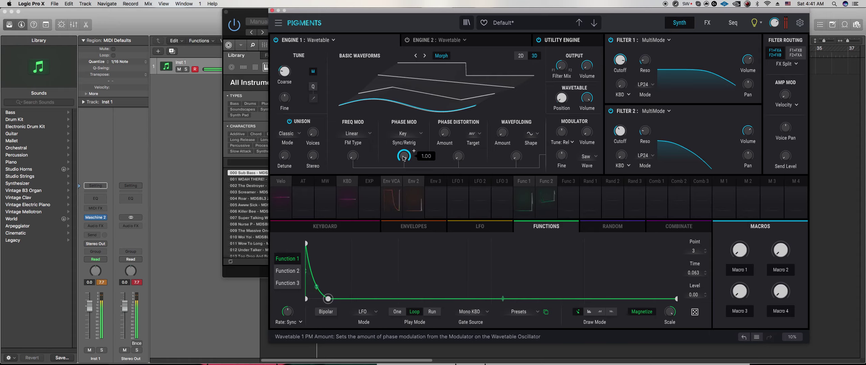
double_click(353, 157)
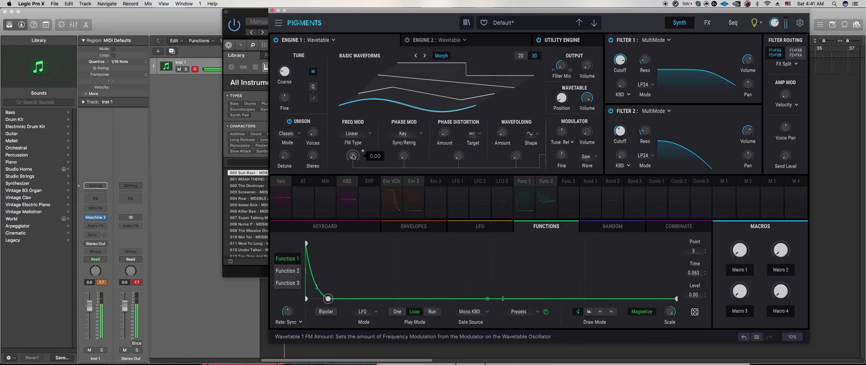
Try a Filter 1 cutoff of about 1556 Hz with a raised resonance
mouse_move(648, 62)
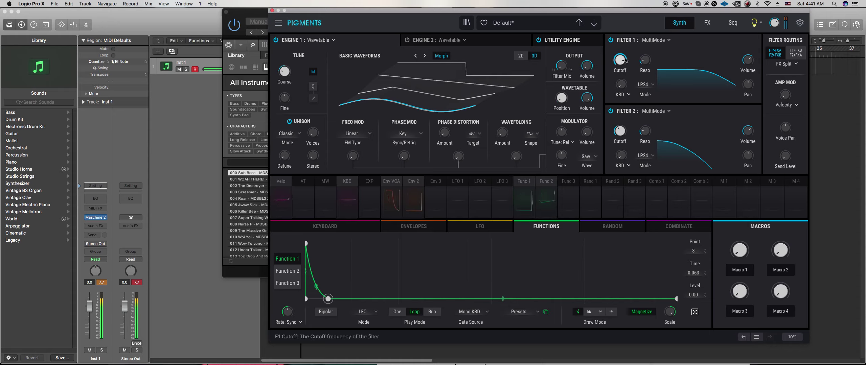
mouse_move(622, 60)
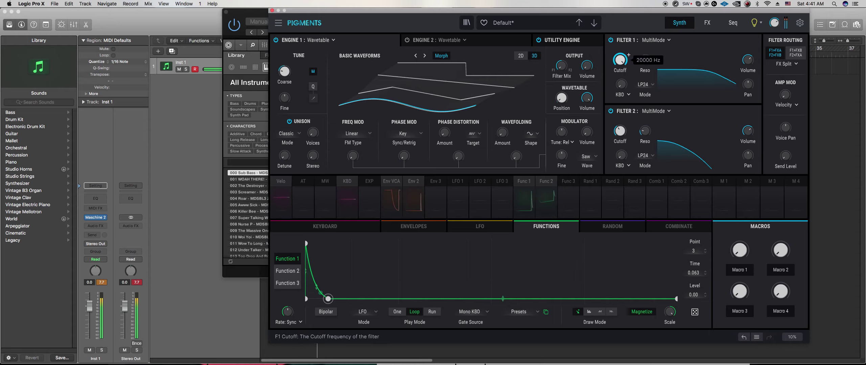
drag(621, 60, 621, 83)
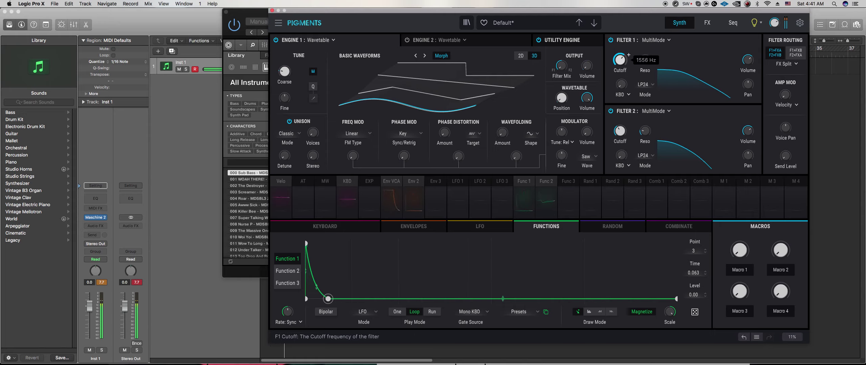
drag(645, 61, 620, 62)
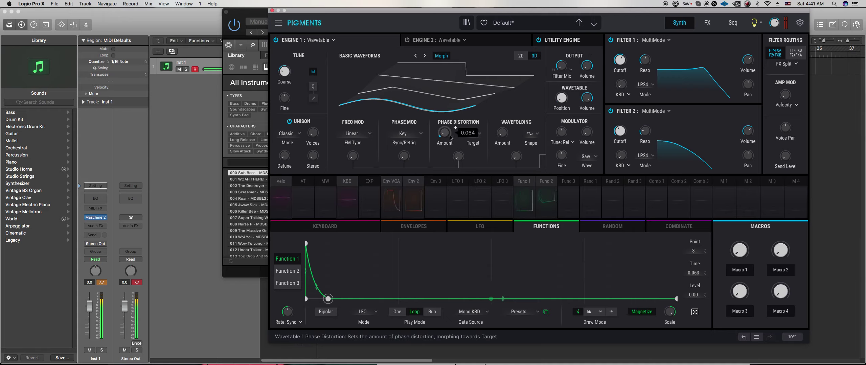
Try modulator-driven phase modulation and a phase distortion modulation amount of about 0.296 on Engine 1
drag(404, 156, 404, 169)
drag(458, 156, 458, 143)
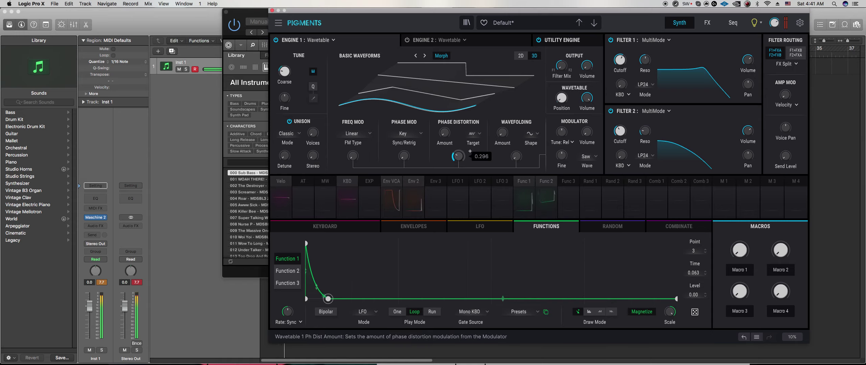
Set the Engine 1 modulator wave to Sine and raise the Filter 1 cutoff
click(587, 156)
click(507, 188)
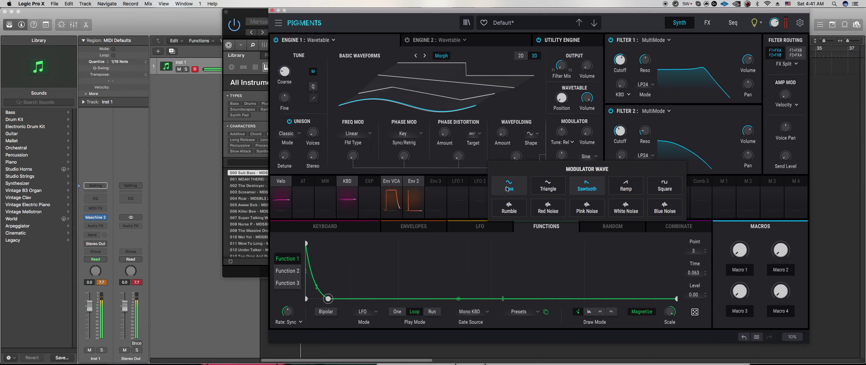
drag(620, 60, 620, 51)
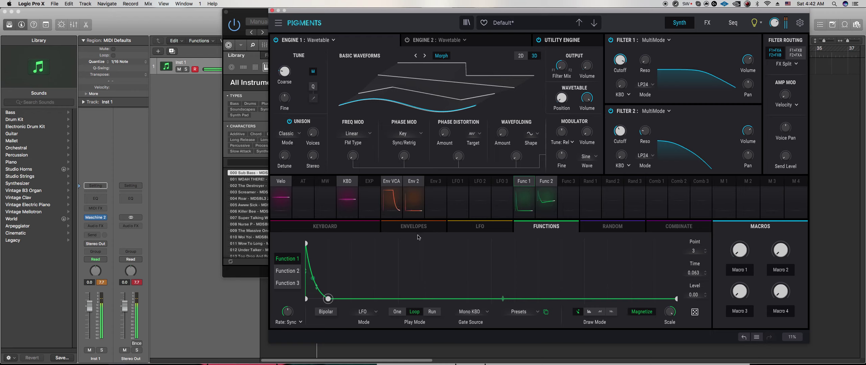
Route Env 2 to the Engine 1 FM amount at 0.08 and PM amount at 0.09, leaving the Filter 1 resonance routing at 0.00
click(413, 184)
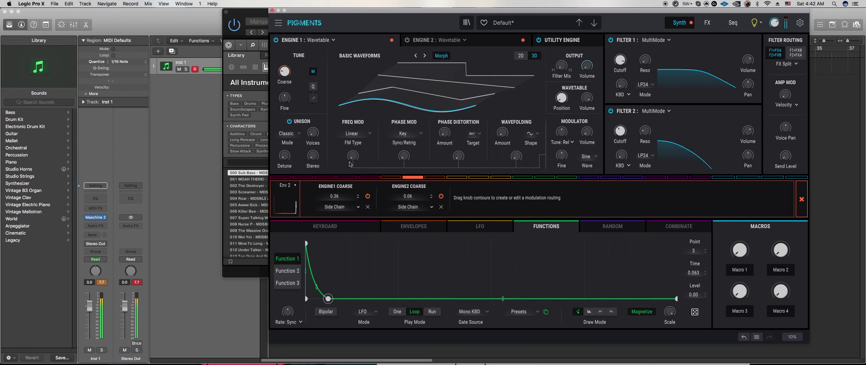
drag(350, 164, 350, 161)
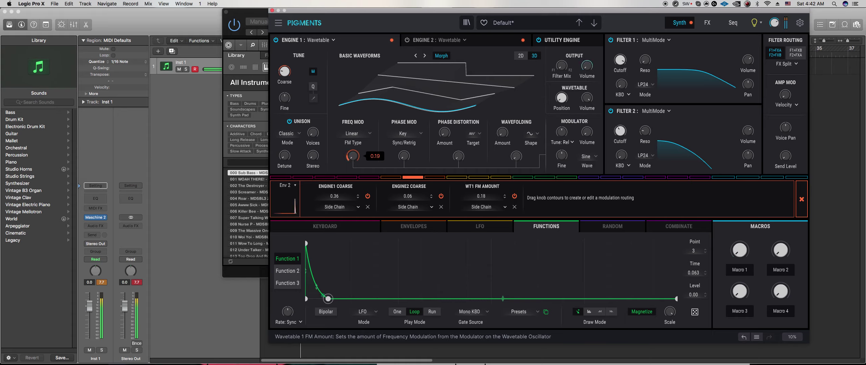
drag(349, 160, 400, 153)
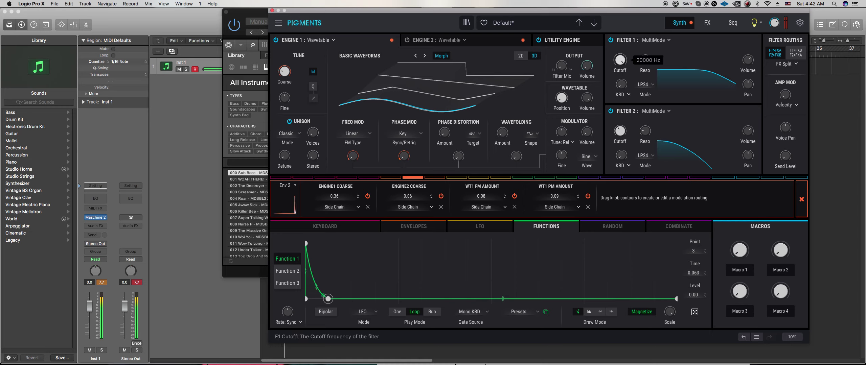
click(649, 63)
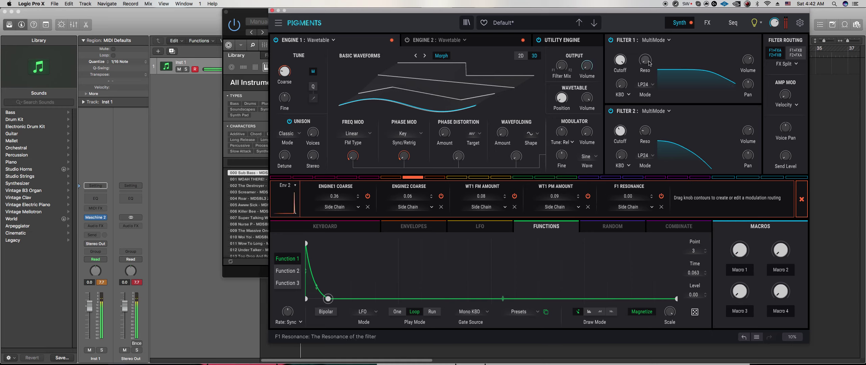
Open the effects section and add an Env 2 routing to the AUX send level
click(707, 24)
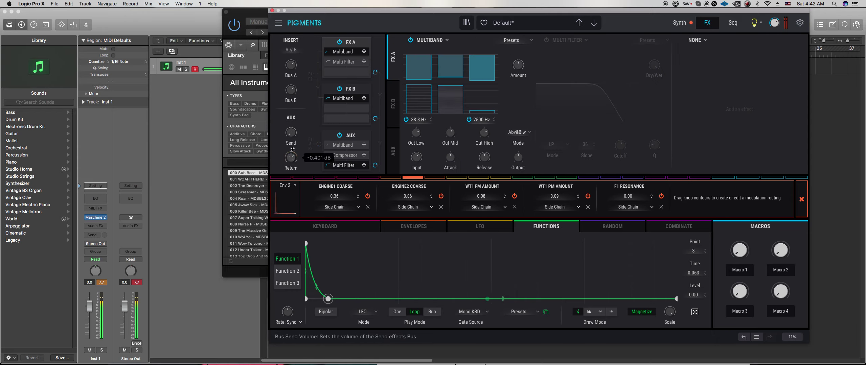
click(675, 28)
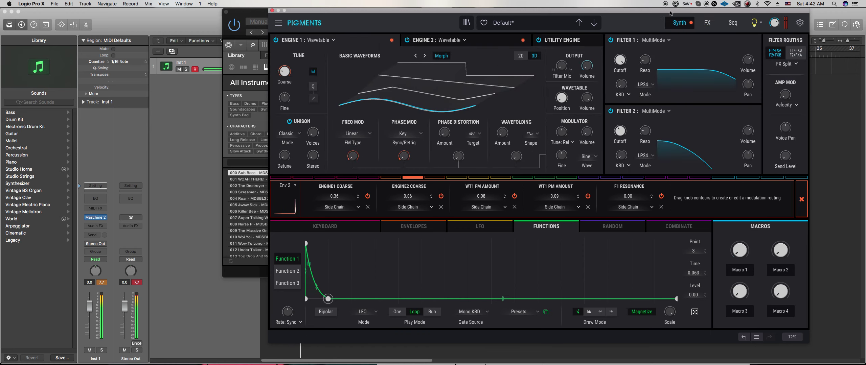
click(710, 24)
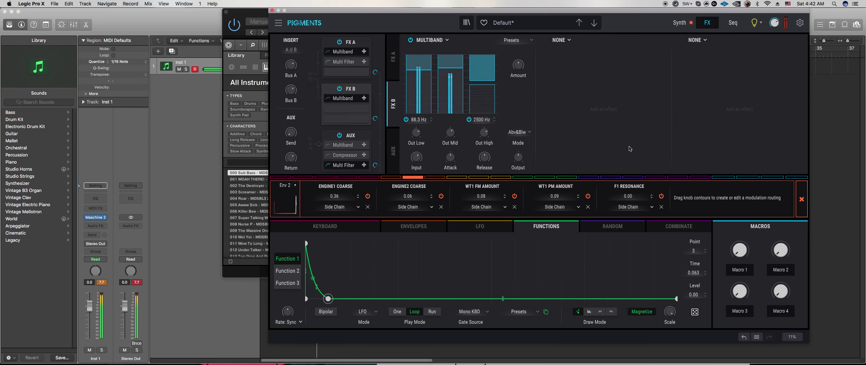
click(294, 135)
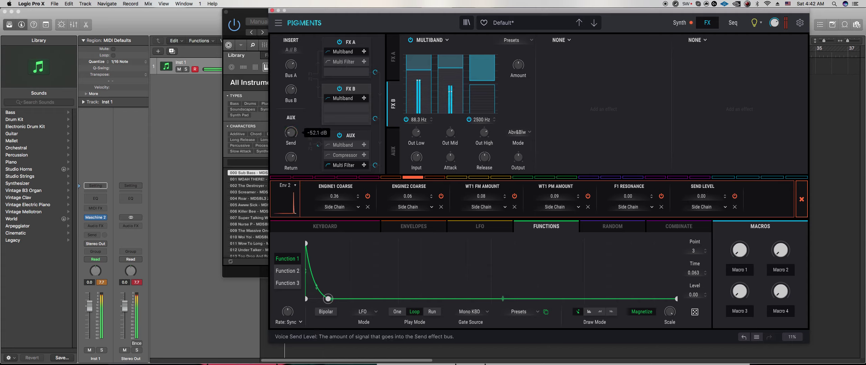
Enable the Multiband and Compressor effects in the AUX chain and adjust the AUX return level
click(392, 153)
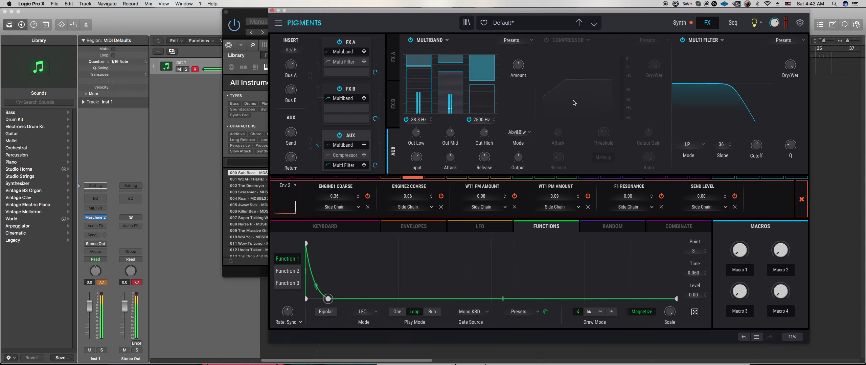
click(546, 40)
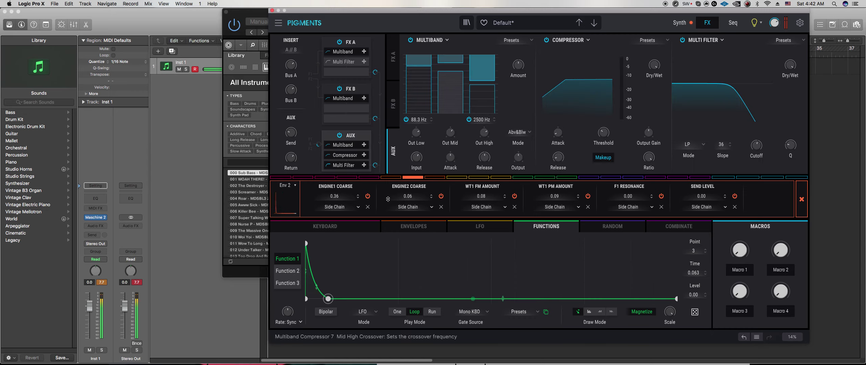
drag(291, 157, 291, 153)
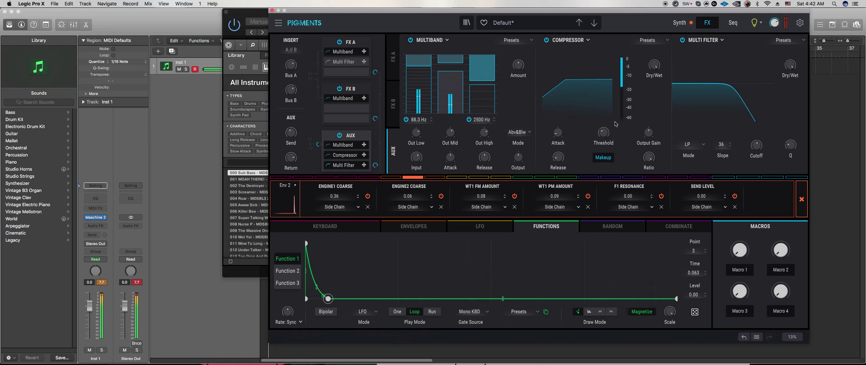
Adjust the threshold and ratio of the AUX Compressor
mouse_move(603, 133)
mouse_move(648, 157)
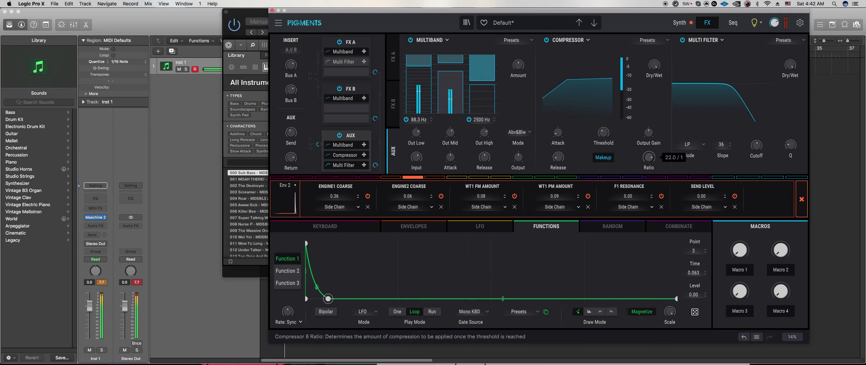
mouse_move(648, 132)
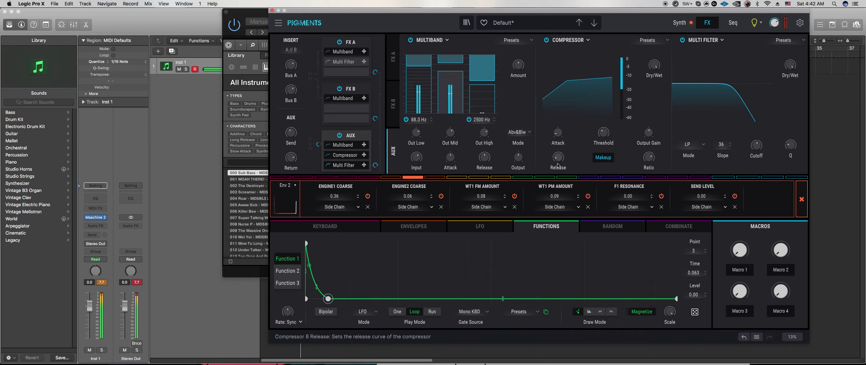
mouse_move(452, 162)
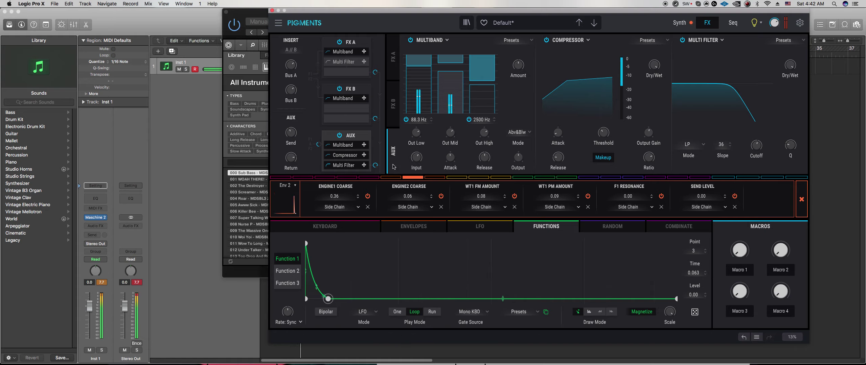
Switch to Maschine 2, show all sounds of Group A1 in the pattern, and reopen the Pigments instance on sound 5
click(244, 279)
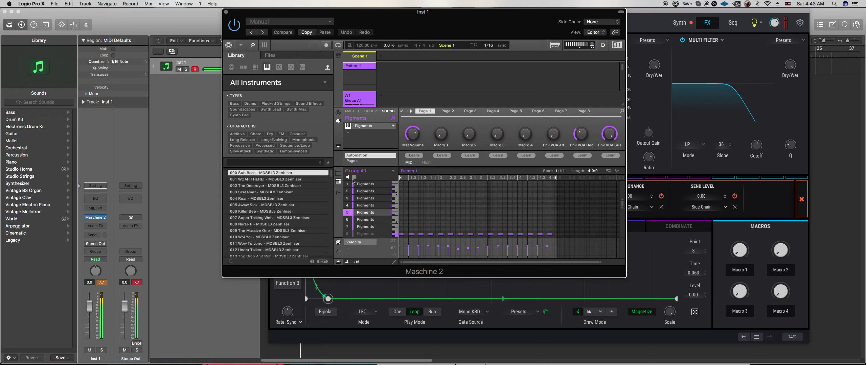
click(339, 174)
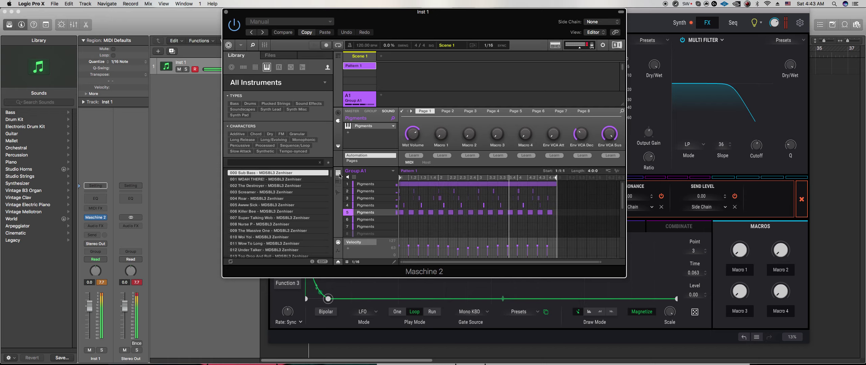
click(362, 220)
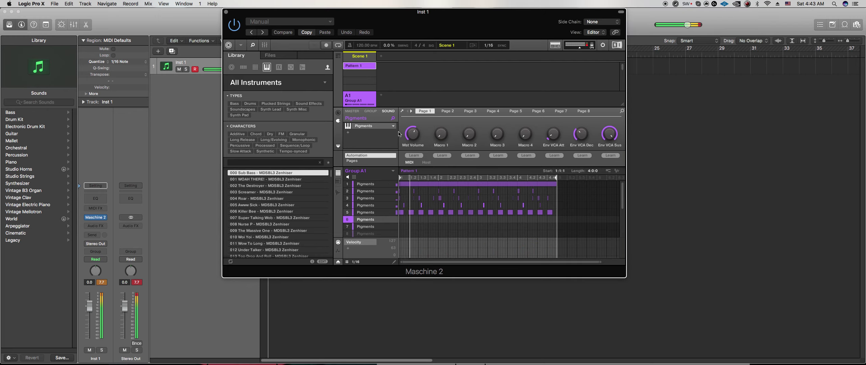
click(371, 214)
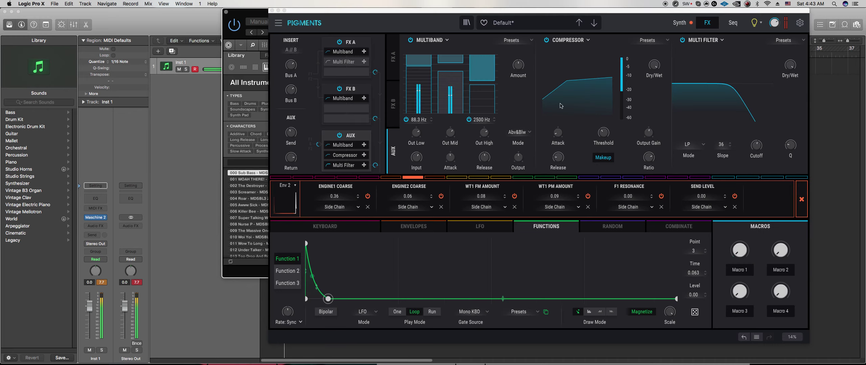
Try an Env 2 modulation of -0.05 on the Filter 1 cutoff and reset it to 0.00
click(679, 23)
drag(621, 60, 620, 62)
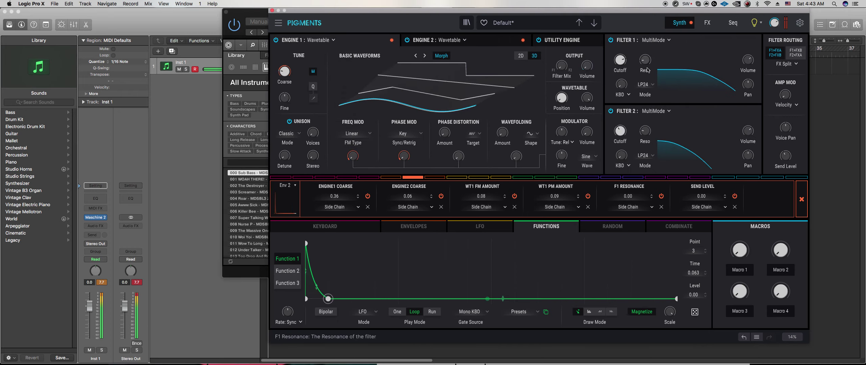
mouse_move(645, 60)
drag(619, 60, 620, 62)
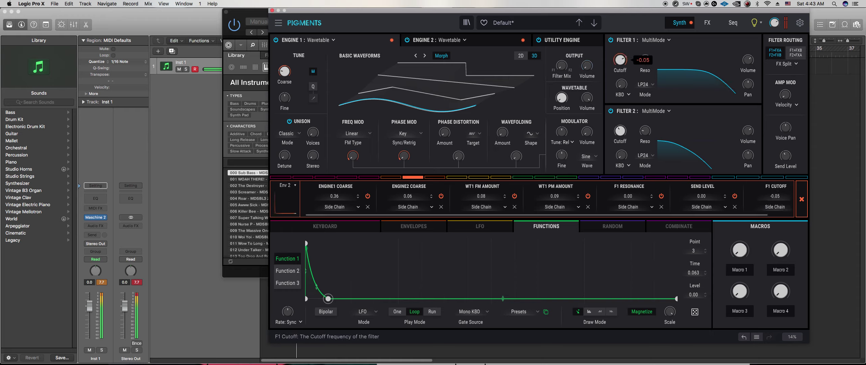
double_click(626, 57)
Switch Filter 1 to the LP36 mode, lower its cutoff, and leave the Env 2 routing view
click(648, 89)
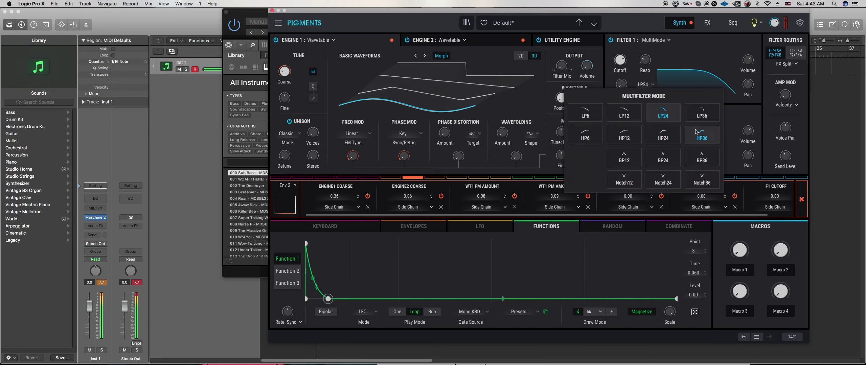
click(701, 113)
mouse_move(628, 54)
drag(619, 60, 628, 55)
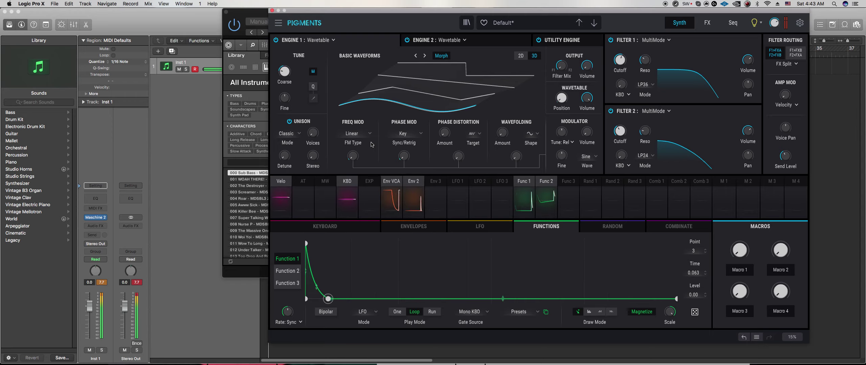
Return to the AUX effects and adjust the Compressor's output gain
click(717, 24)
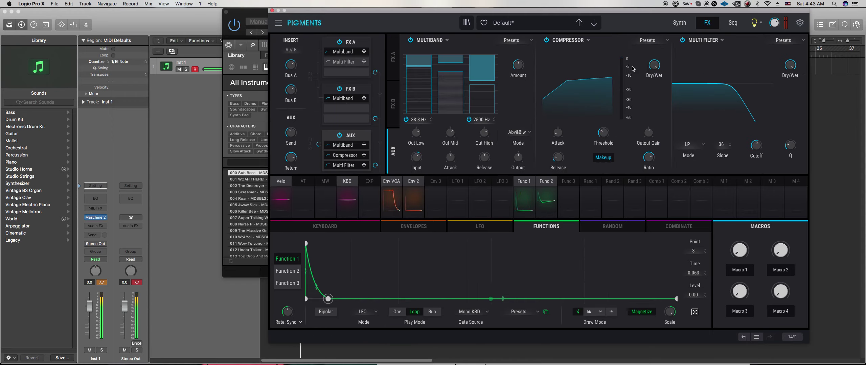
drag(648, 133, 648, 126)
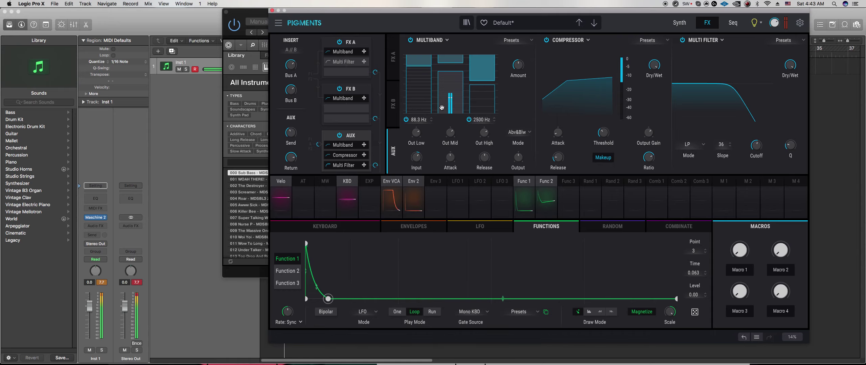
Show the FX B effects and fine-tune the AUX Return level
click(393, 103)
drag(291, 158, 291, 156)
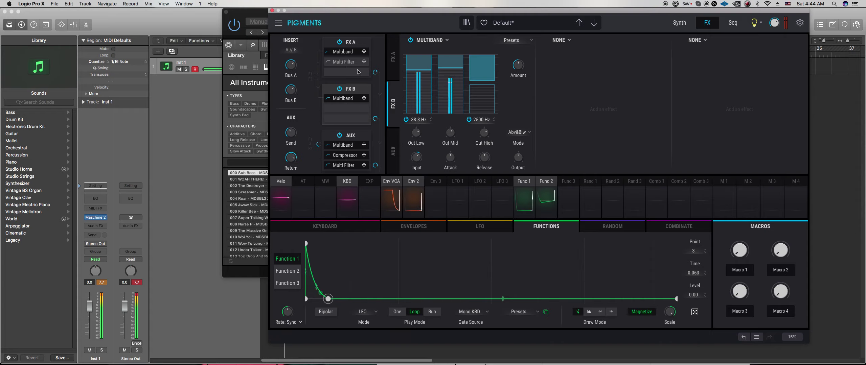
Switch to Maschine 2, select sound 6 of Group A1, and open its Pigments instance
click(271, 10)
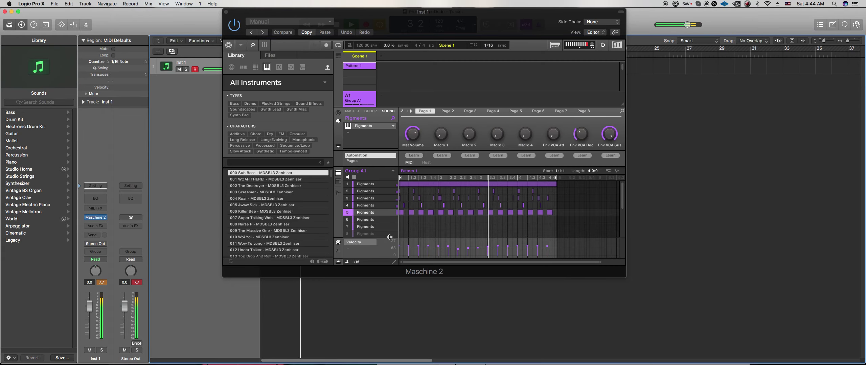
click(382, 219)
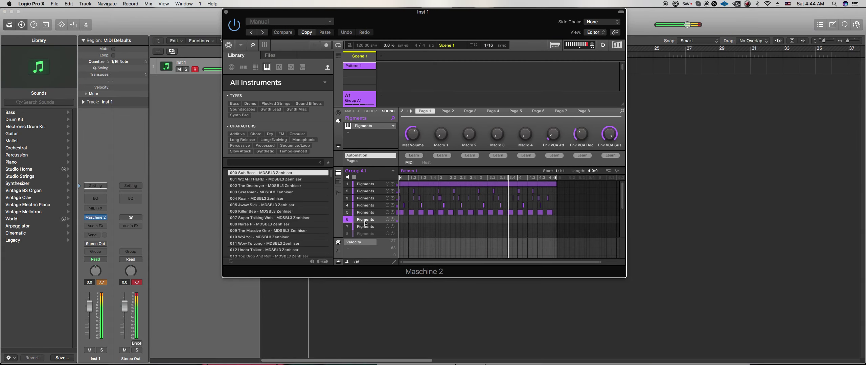
click(402, 111)
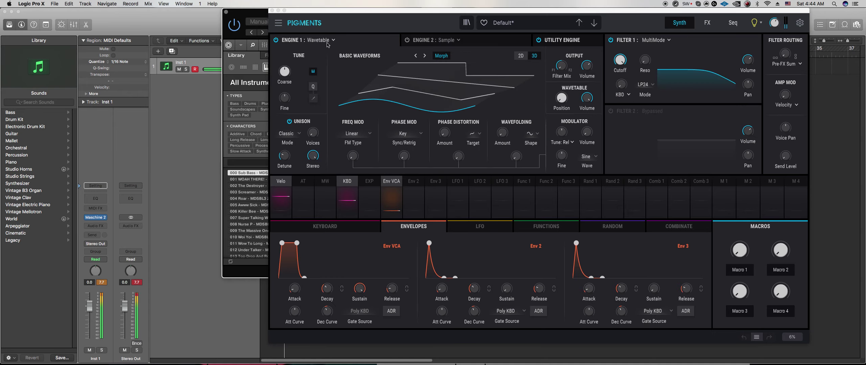
Enable Noise 1 in the Utility Engine and turn on its keyboard tracking
click(556, 42)
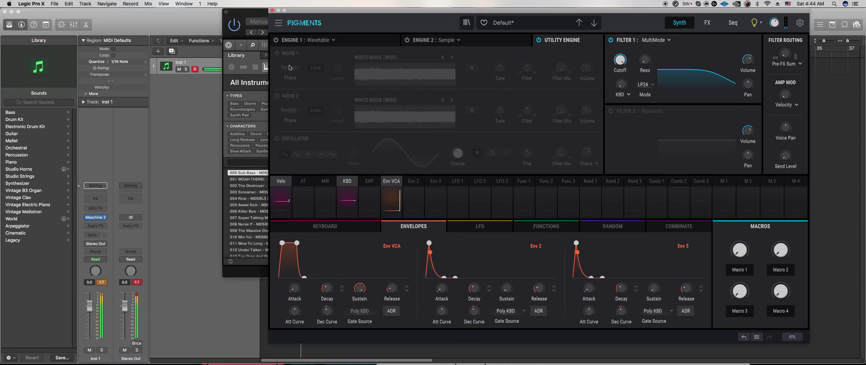
click(276, 53)
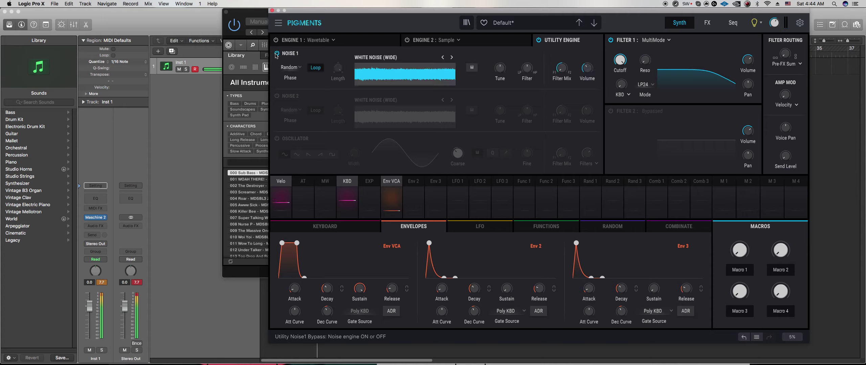
click(471, 68)
Step through the Noise 1 samples one by one, past Vinyl Dense and Dense Rain, to Djungle
click(452, 57)
click(451, 58)
click(451, 58)
click(451, 57)
click(451, 58)
click(452, 58)
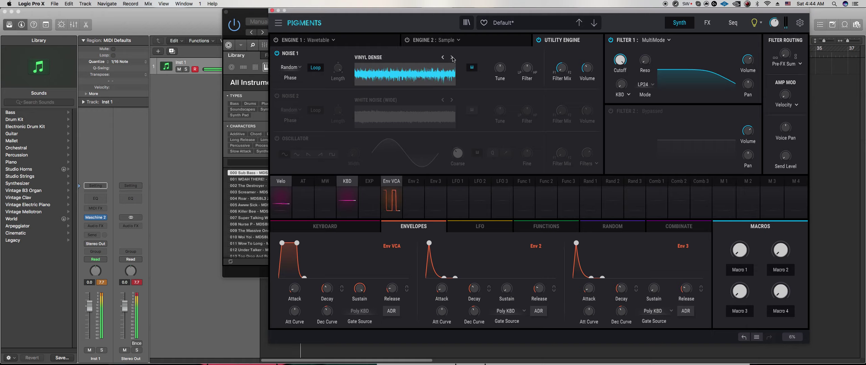
click(452, 57)
click(451, 57)
click(451, 57)
click(451, 57)
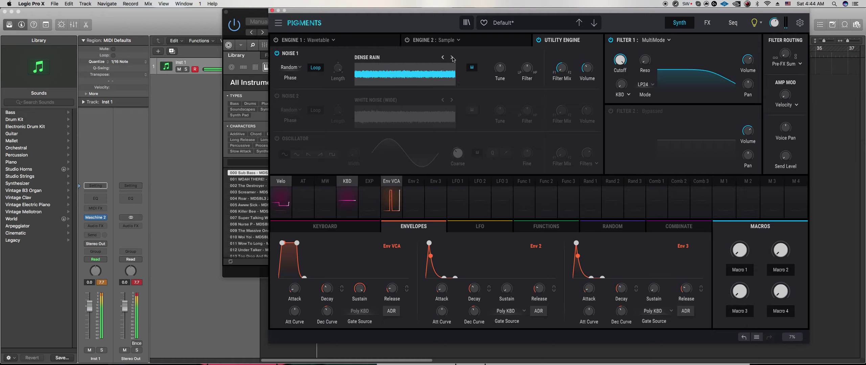
click(452, 58)
Browse the Transients category for Noise 1 and audition Celesta, Decaying Noise, Drive, Glue and Marimba
click(372, 61)
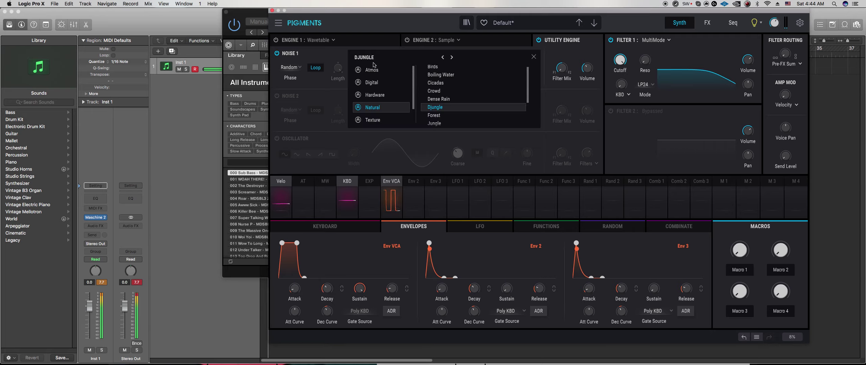
click(387, 107)
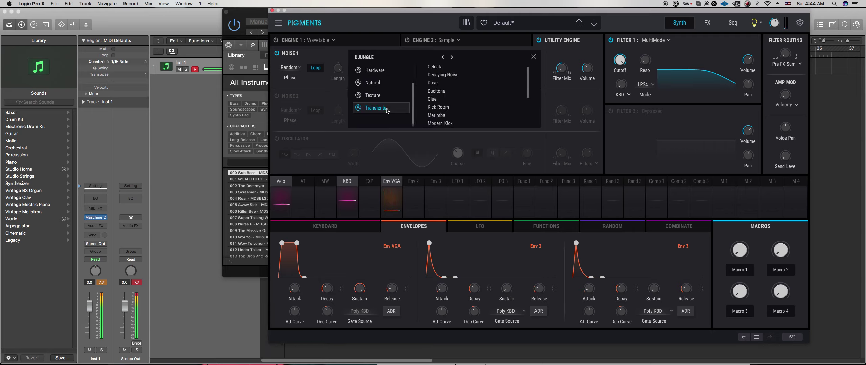
click(457, 72)
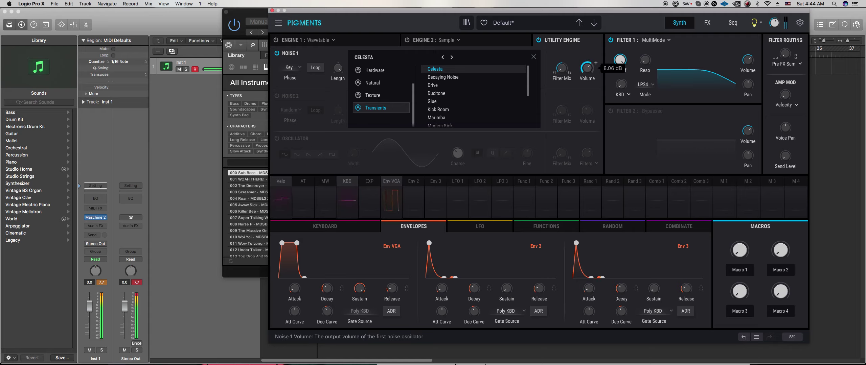
click(444, 78)
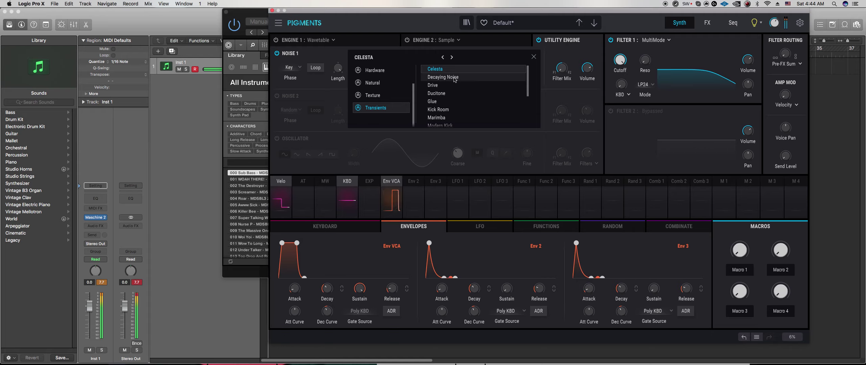
click(452, 87)
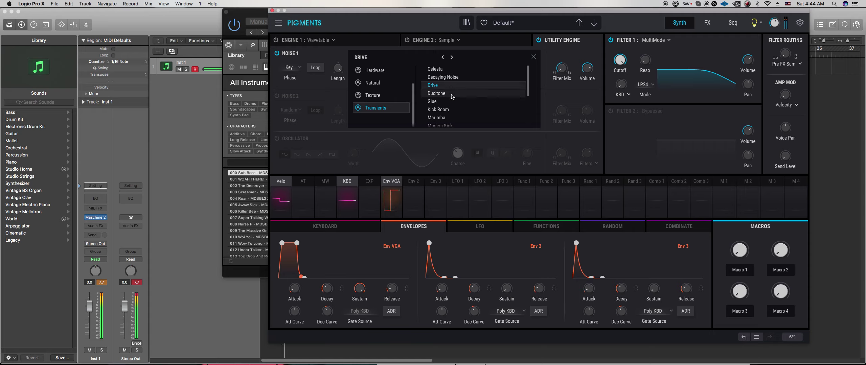
click(453, 101)
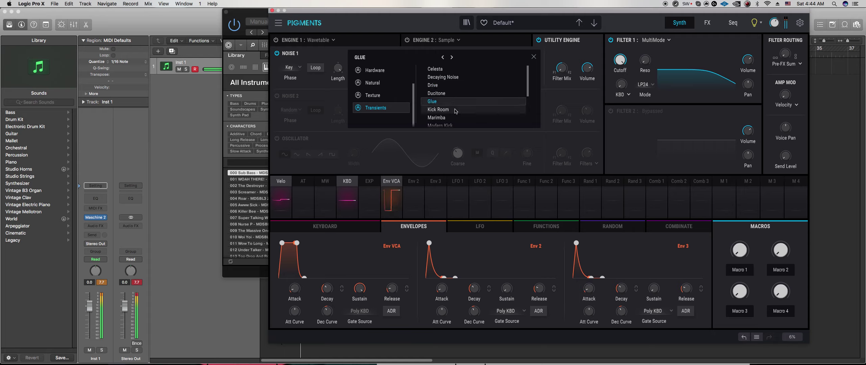
click(462, 119)
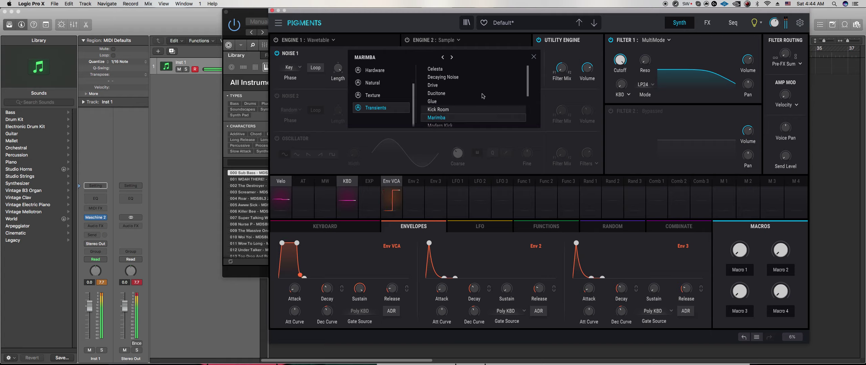
Audition the Modern Kick, Piano, Pick, Short Cymbal, Zap High, Zap Low and Wood transients on Noise 1
scroll(470, 91, down, 3)
click(468, 86)
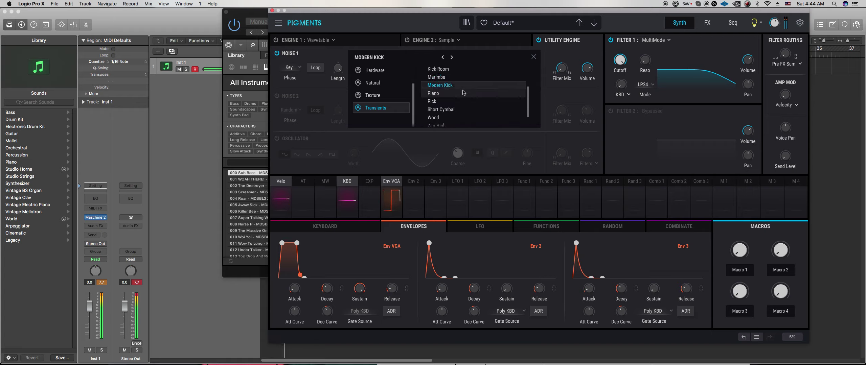
click(457, 93)
click(458, 102)
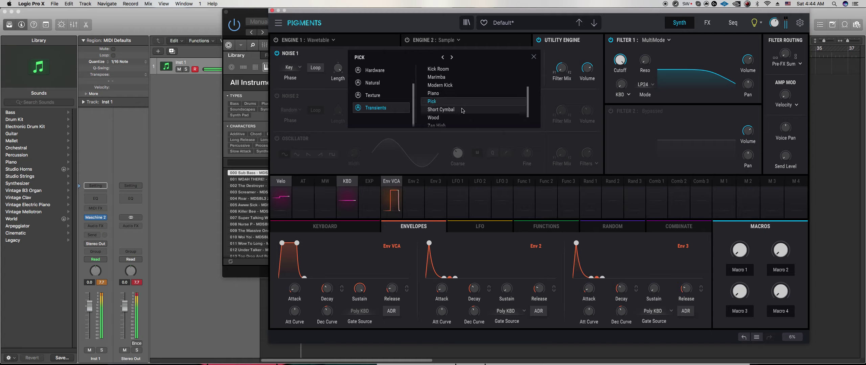
click(463, 112)
scroll(461, 110, down, 1)
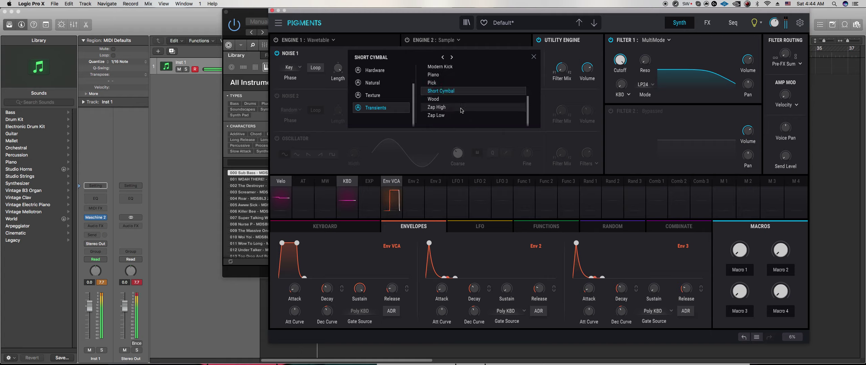
click(460, 108)
click(460, 117)
click(454, 101)
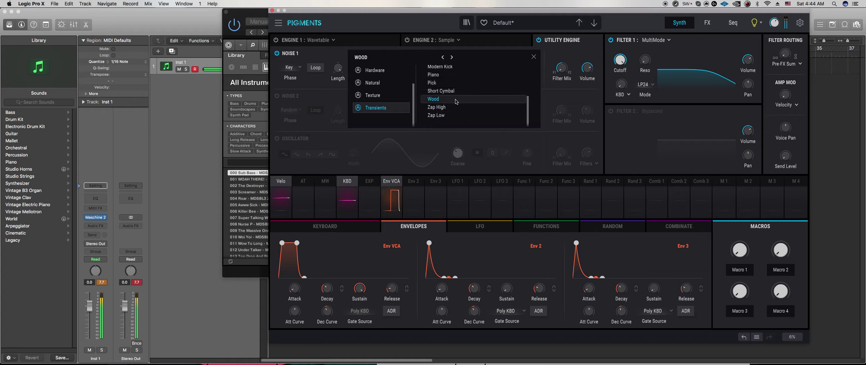
Try the Ducitone transient and load Glue as the Noise 1 sample
scroll(468, 108, up, 3)
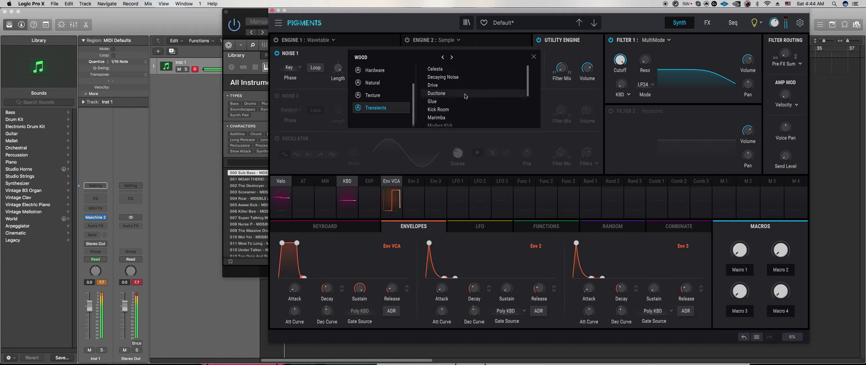
click(465, 94)
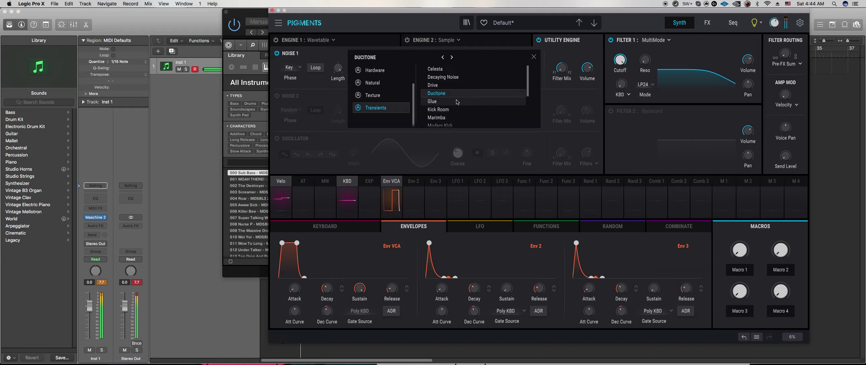
click(457, 101)
mouse_move(587, 69)
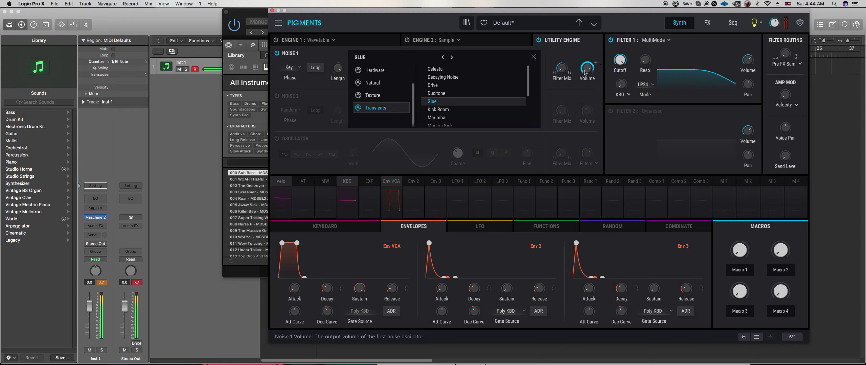
Adjust the FX A Delay's time division, raise its feedback and HP frequency, and lower its LP frequency
click(707, 24)
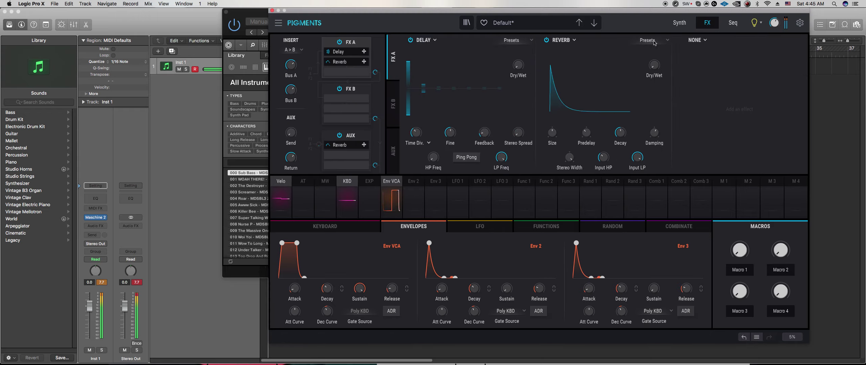
mouse_move(525, 61)
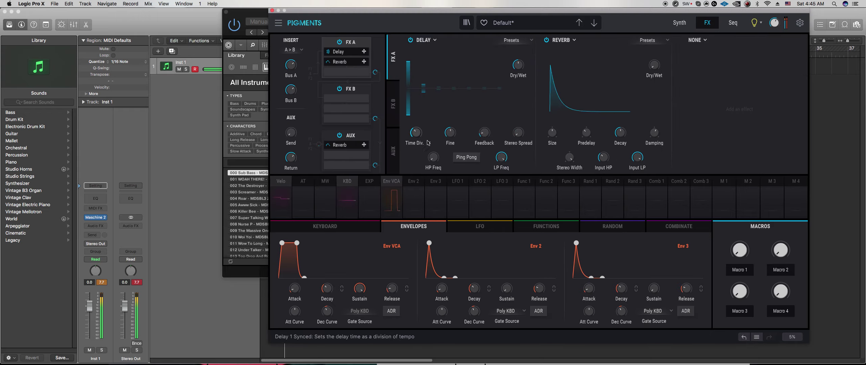
drag(418, 137, 419, 144)
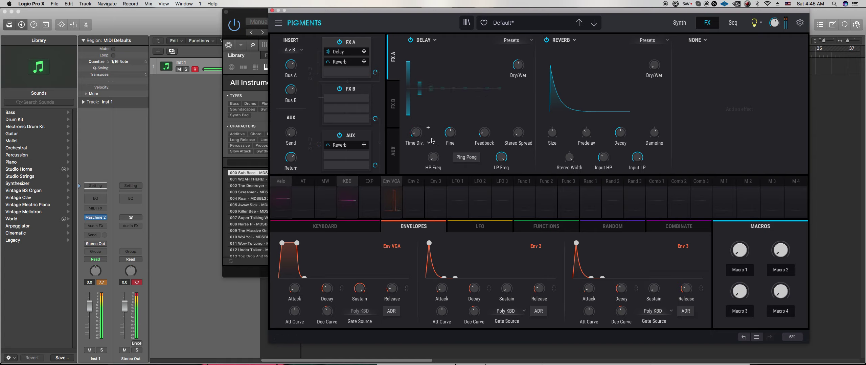
drag(486, 139, 486, 134)
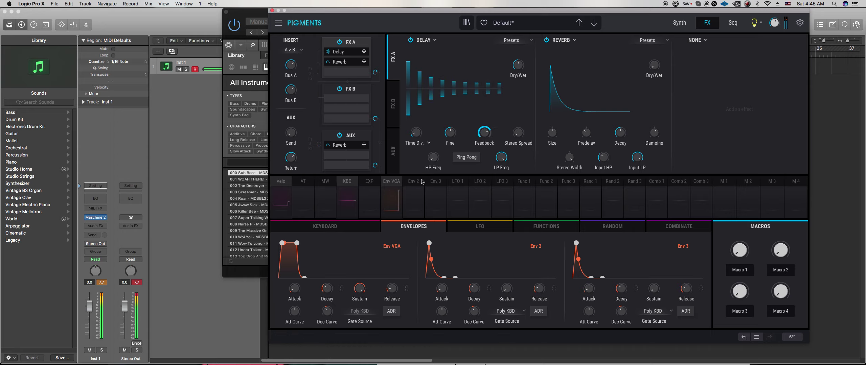
drag(433, 158, 433, 152)
drag(501, 156, 501, 163)
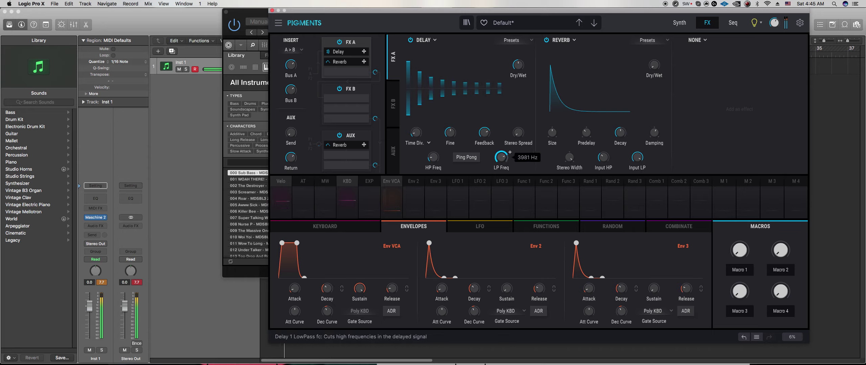
scroll(501, 158, down, 3)
Route Function 1 to the Delay's LP frequency at 1.00 and HP frequency at -0.93, and adjust the Stereo Spread
click(457, 184)
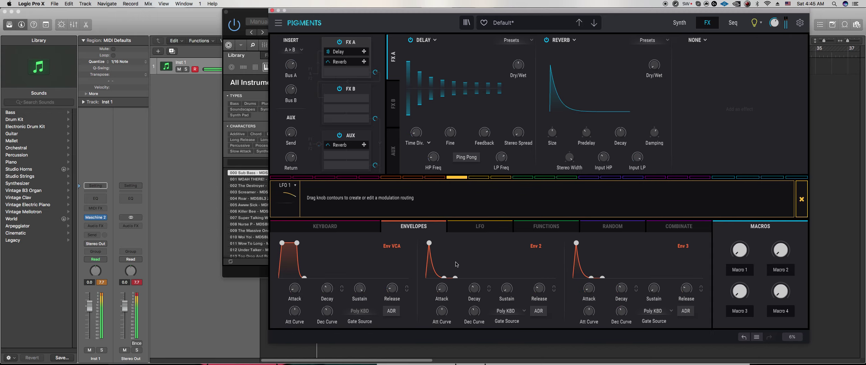
click(485, 225)
click(529, 226)
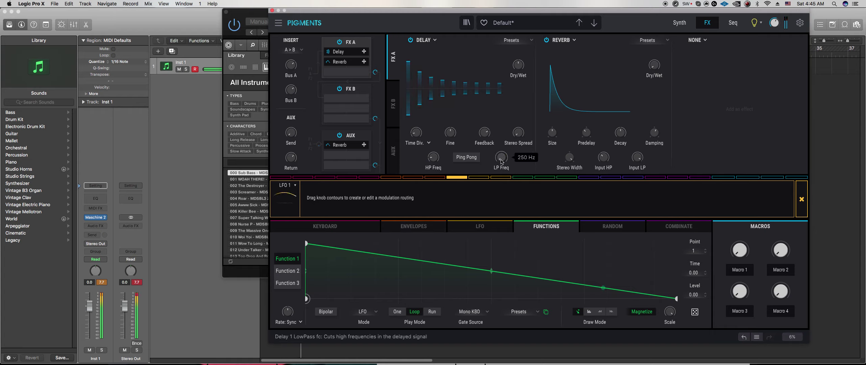
click(523, 177)
mouse_move(496, 157)
mouse_down()
mouse_move(500, 149)
mouse_move(499, 157)
mouse_up()
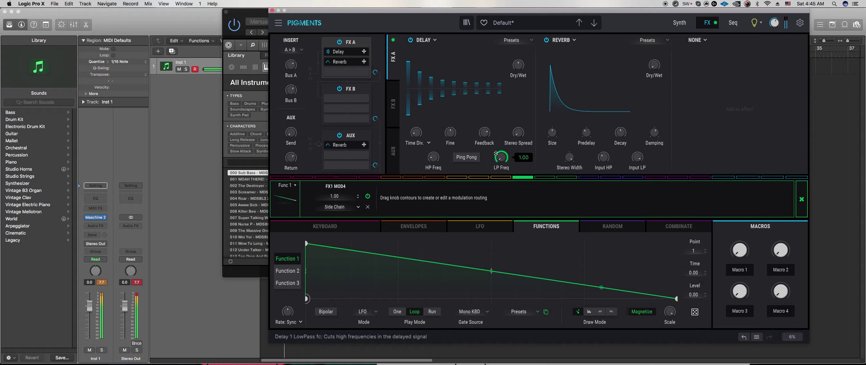
mouse_move(433, 157)
mouse_down()
mouse_move(433, 145)
mouse_move(428, 172)
mouse_move(433, 152)
mouse_move(437, 166)
mouse_up()
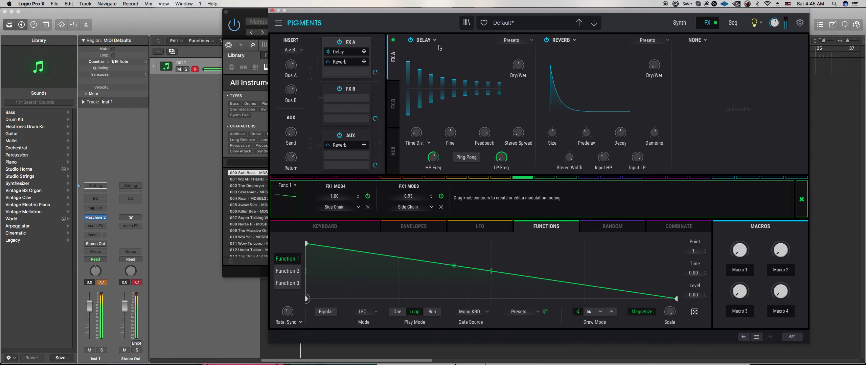
drag(517, 134, 518, 156)
Return to the synth view, close the Noise 1 sample browser, and enable Noise 2
click(678, 23)
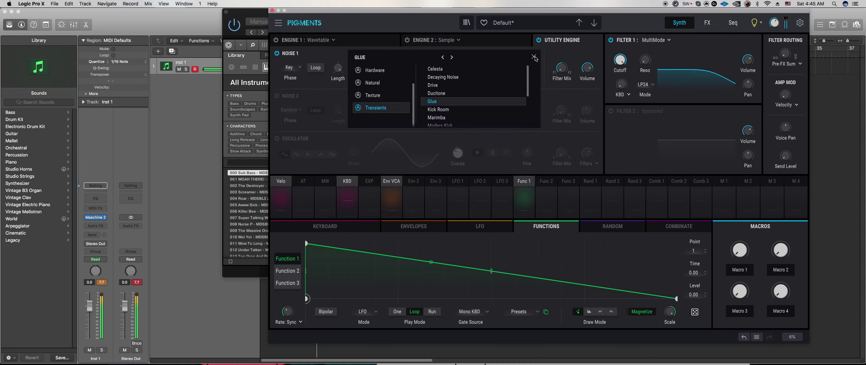
click(533, 57)
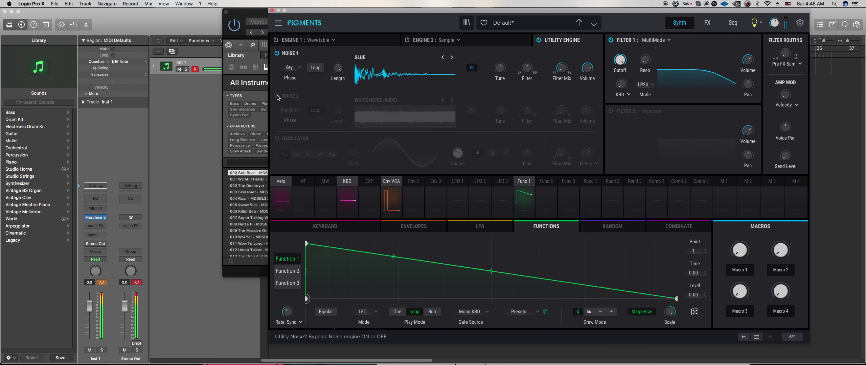
click(277, 96)
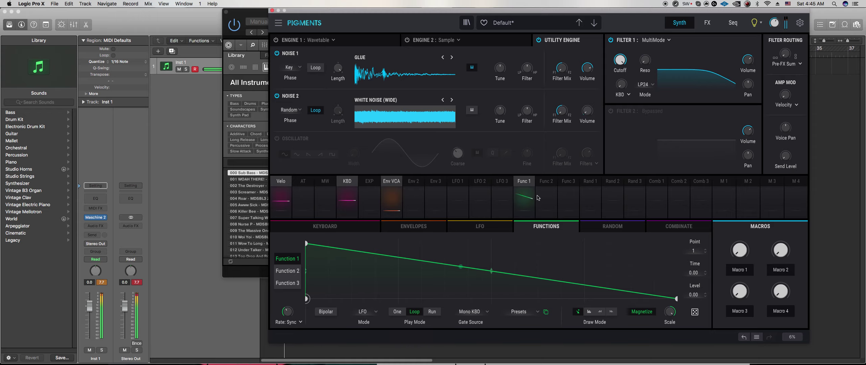
Shape Function 2 to fall to zero at time 0.125 and route it to Noise 2 Volume at 0.98
click(546, 185)
click(530, 226)
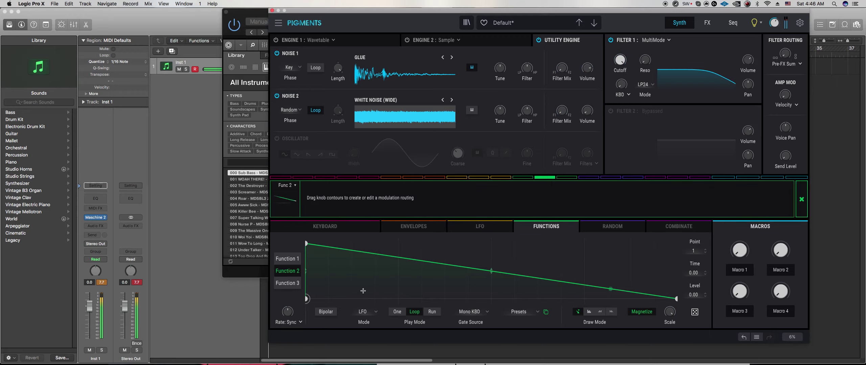
drag(336, 293, 352, 315)
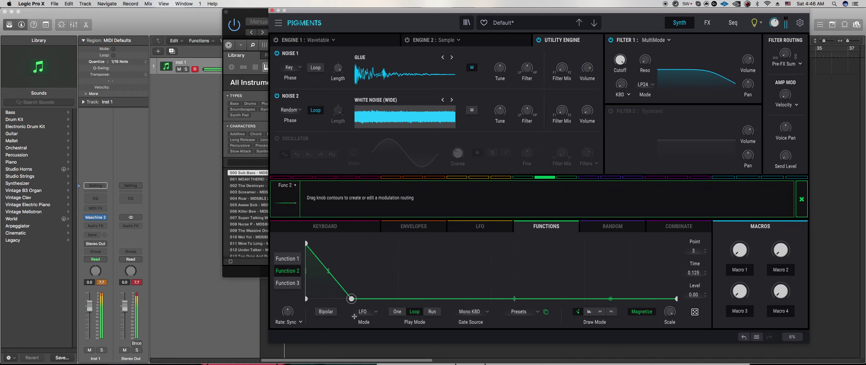
drag(581, 108, 581, 68)
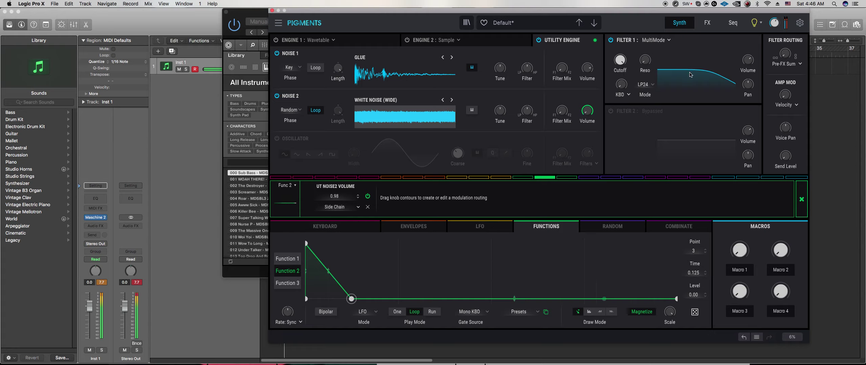
Bend Function 1's decay into a concave curve and raise the FX A Delay's time division, then return to the synth view
click(708, 23)
click(288, 260)
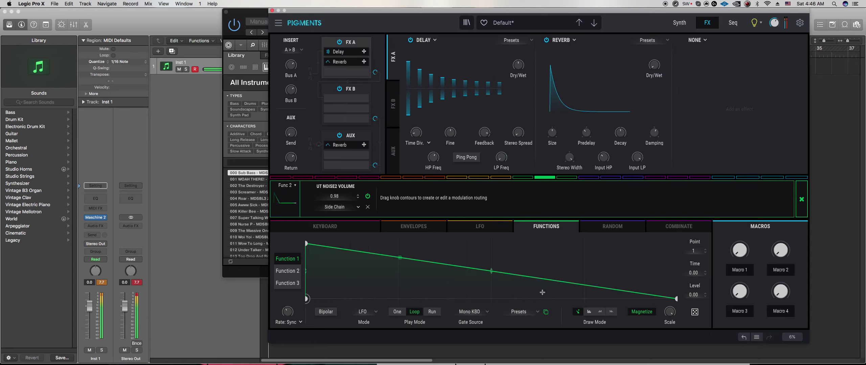
drag(491, 272, 490, 288)
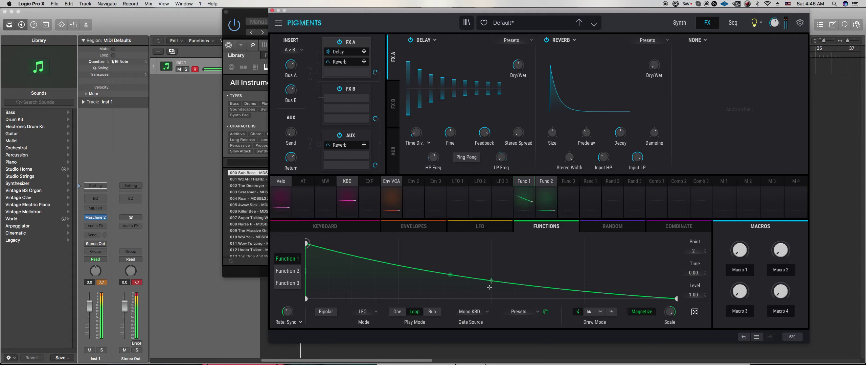
drag(416, 134, 416, 126)
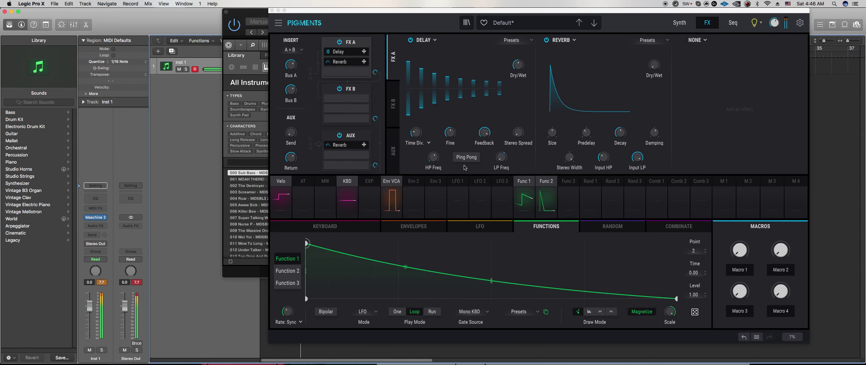
click(679, 23)
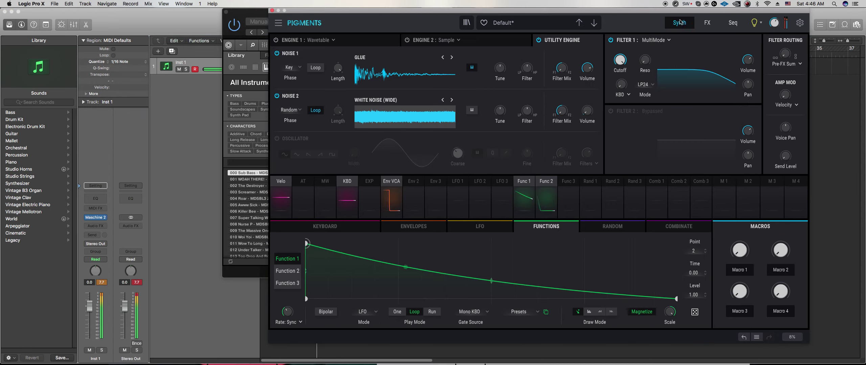
Try the Utility Engine's oscillator and Noise 1 looping, leaving both switched off
click(276, 139)
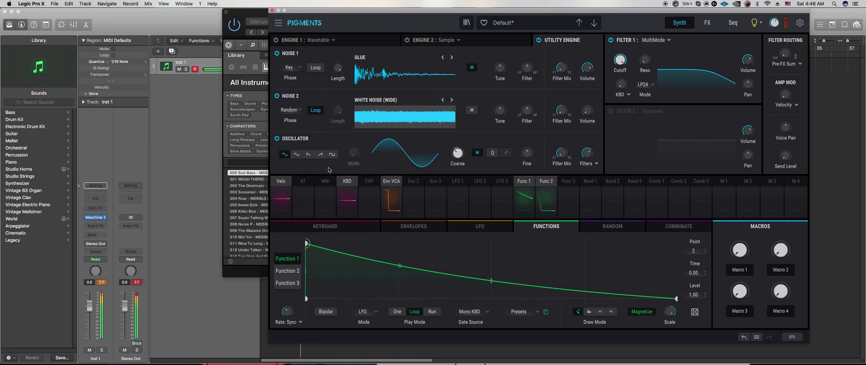
click(277, 138)
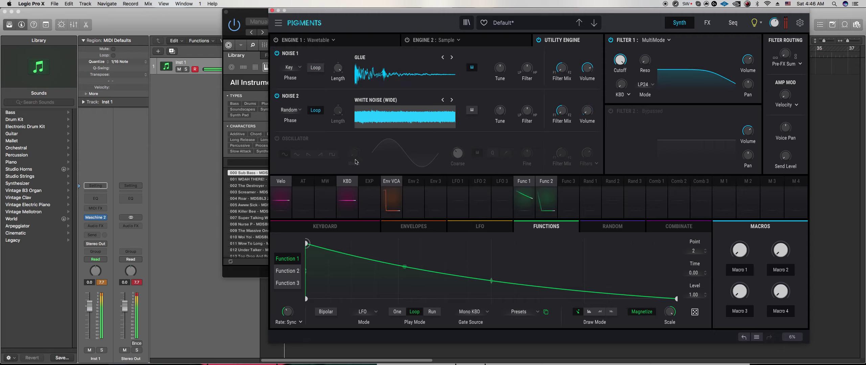
click(318, 69)
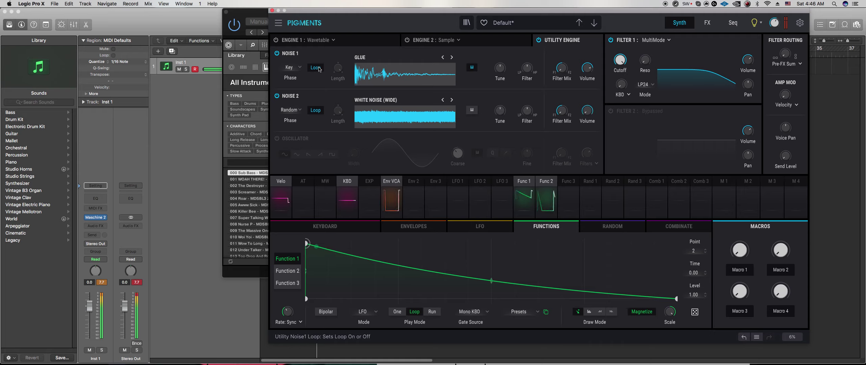
click(319, 68)
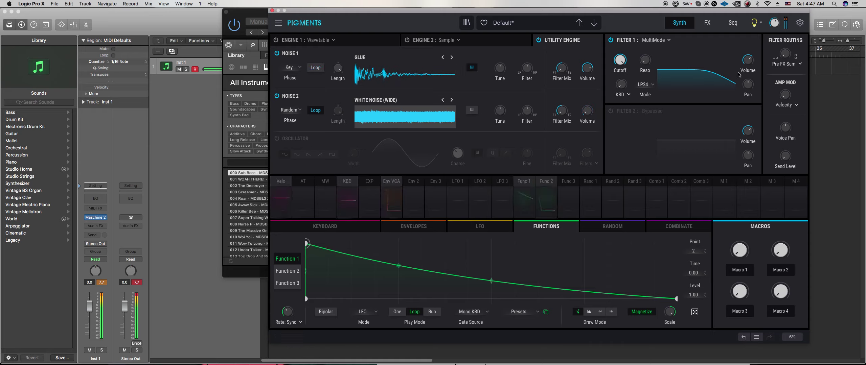
Try Filter 1's resonance at about 0.376 and open up the filter's cutoff
mouse_move(649, 66)
drag(644, 60, 645, 50)
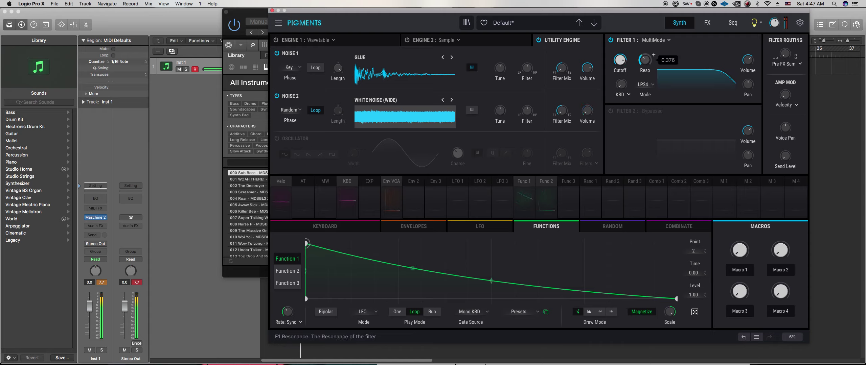
mouse_move(629, 54)
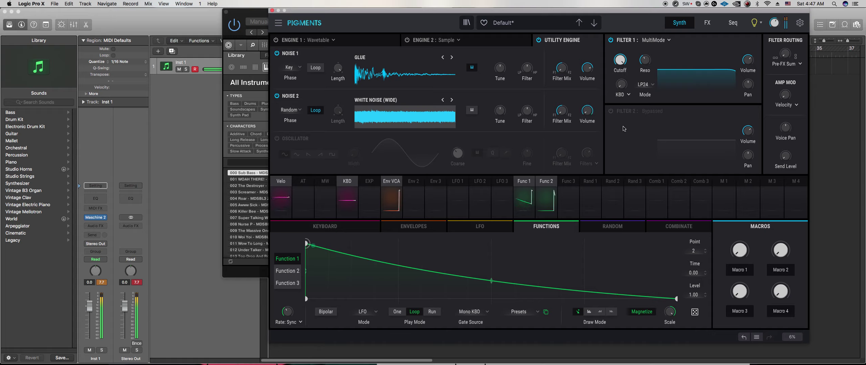
Switch to Maschine 2 and open the Pigments instance on sound 7
click(235, 275)
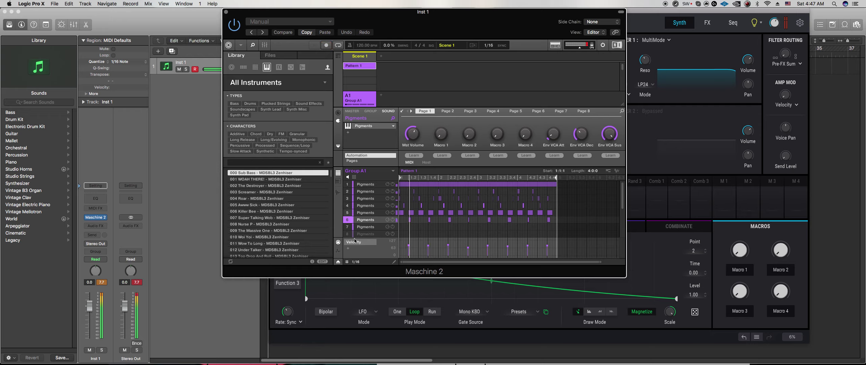
click(531, 334)
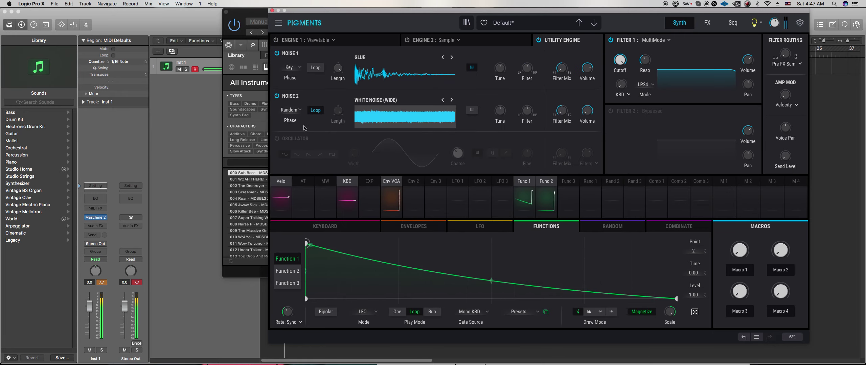
click(248, 273)
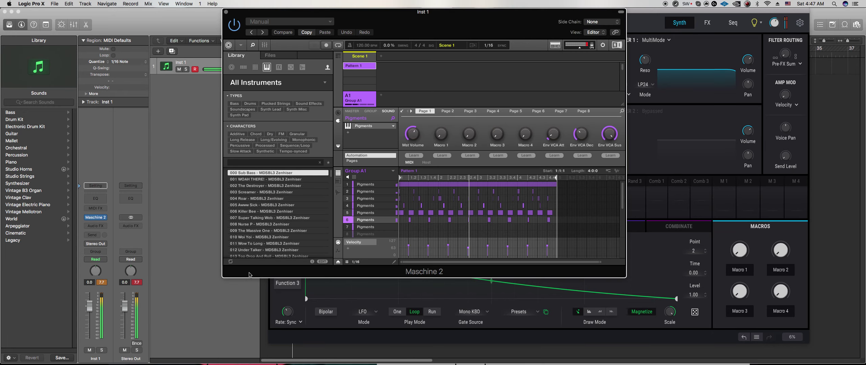
click(360, 230)
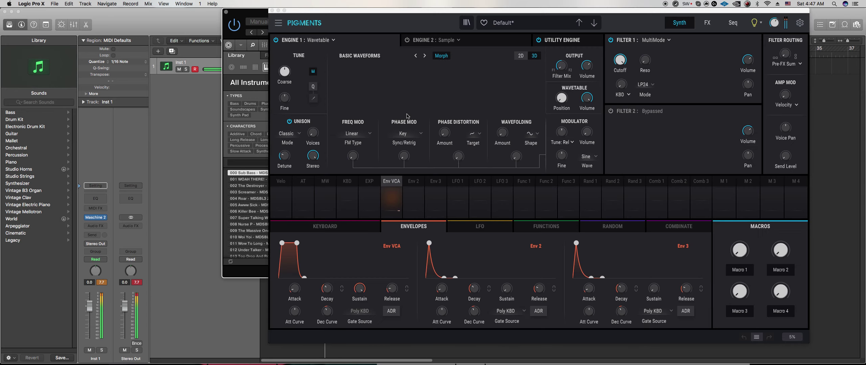
click(403, 110)
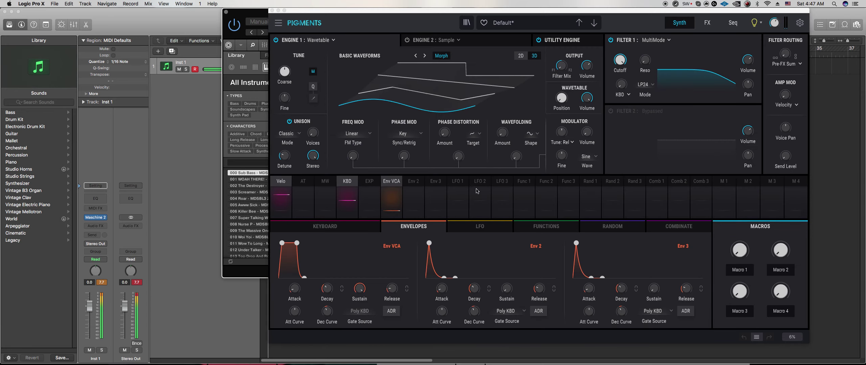
Replace Engine 1 with the Utility Engine as the sound source and load Phasing Value as the Noise 1 sample
drag(313, 133, 313, 116)
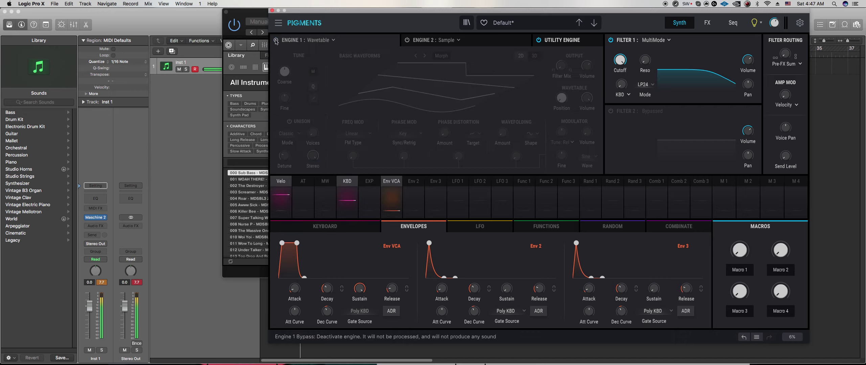
click(562, 40)
click(276, 54)
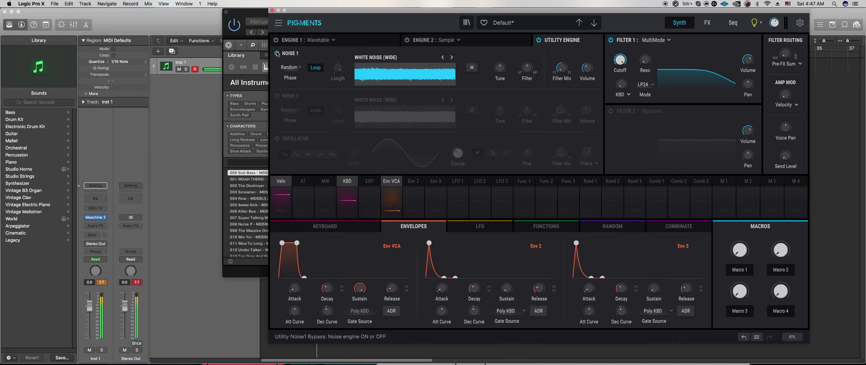
click(442, 57)
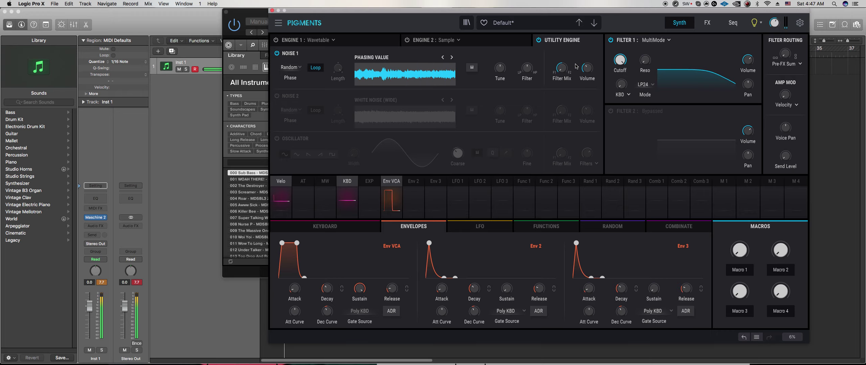
Check the neighbouring sounds in Maschine 2's group list and return to sound 7's Pigments instance
click(238, 275)
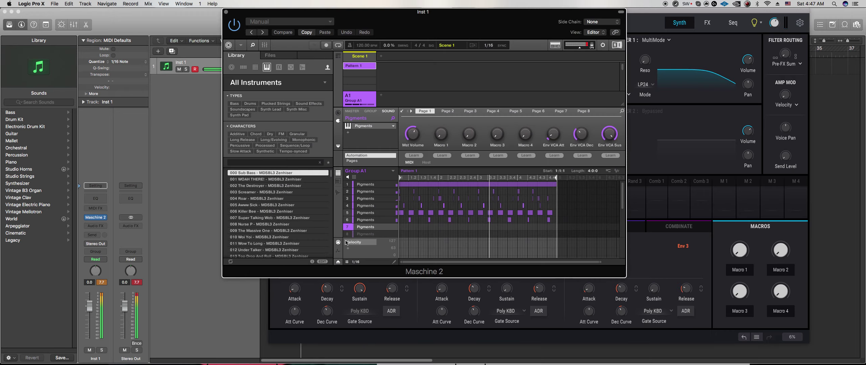
click(352, 219)
click(352, 234)
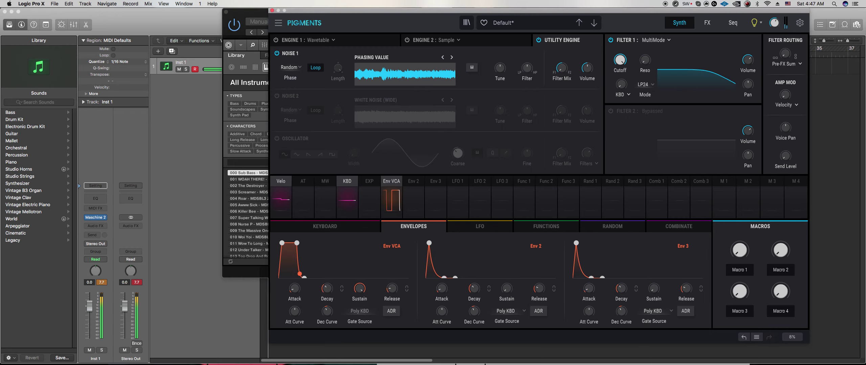
Route Function 1 to Noise 1 Volume at 1.00 and load Noise Carrier as Noise 1's key-tracked sample
click(521, 191)
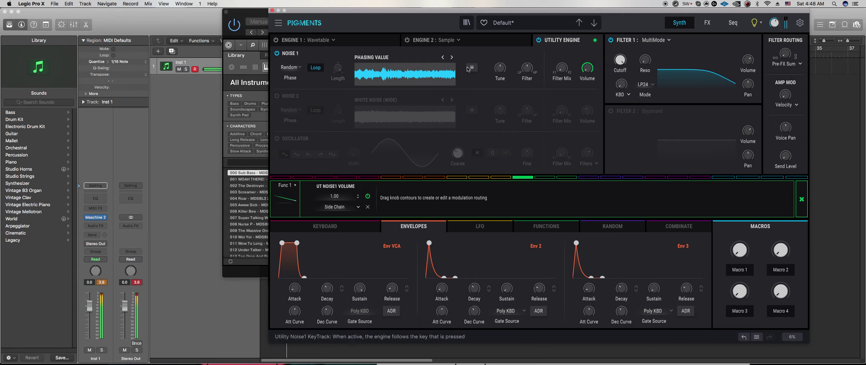
click(443, 58)
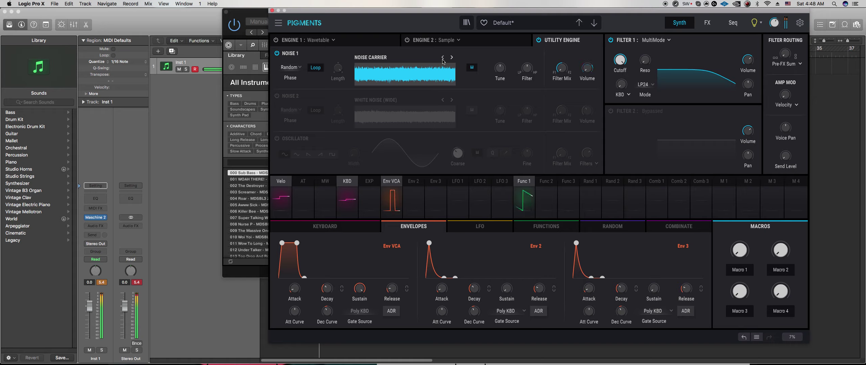
Shape Function 1 to fall to zero at time 0.250 and shorten the Env VCA attack
click(547, 227)
drag(500, 269, 398, 308)
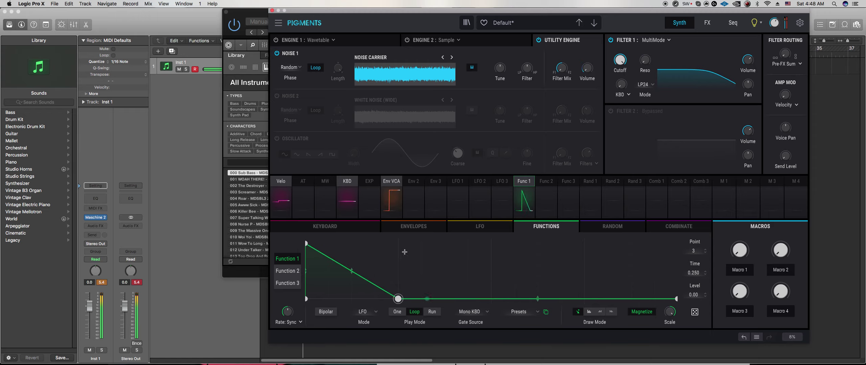
click(413, 227)
drag(299, 293, 299, 299)
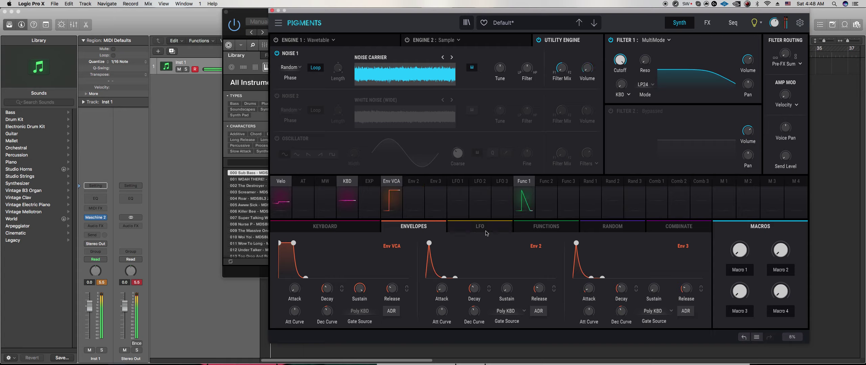
Enable Noise 2 and route Function 1 to its Volume at 0.84
mouse_move(525, 73)
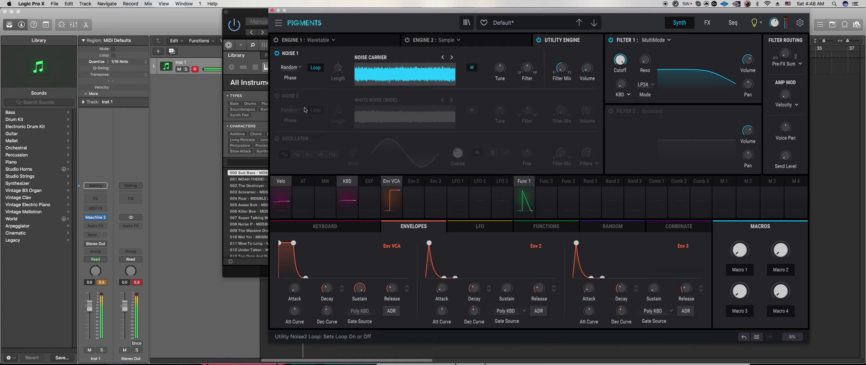
click(277, 96)
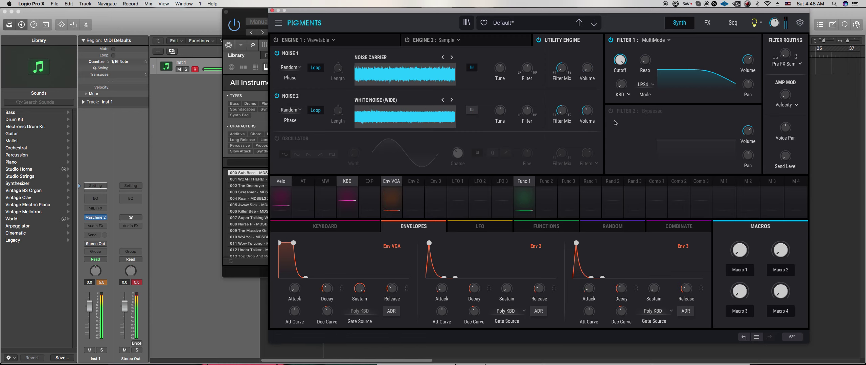
click(524, 181)
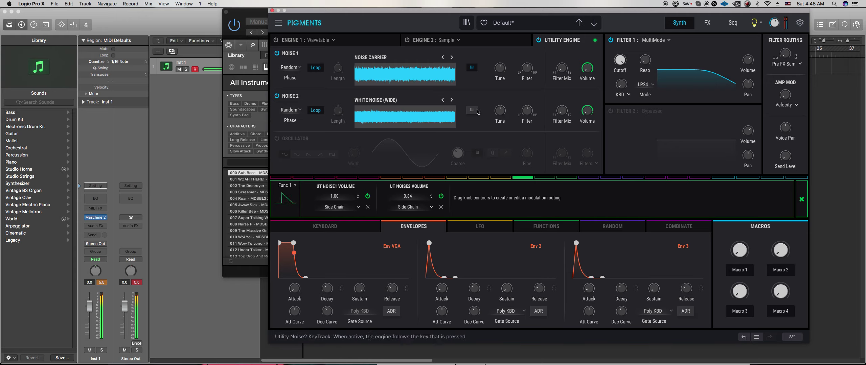
Browse the Noise 2 samples to load Mid Drive with key tracking on, and adjust the Noise 2 Volume
click(452, 100)
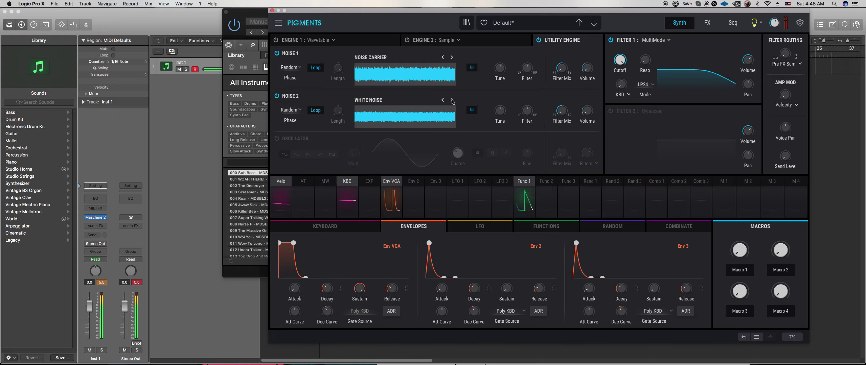
click(451, 101)
click(451, 101)
click(451, 100)
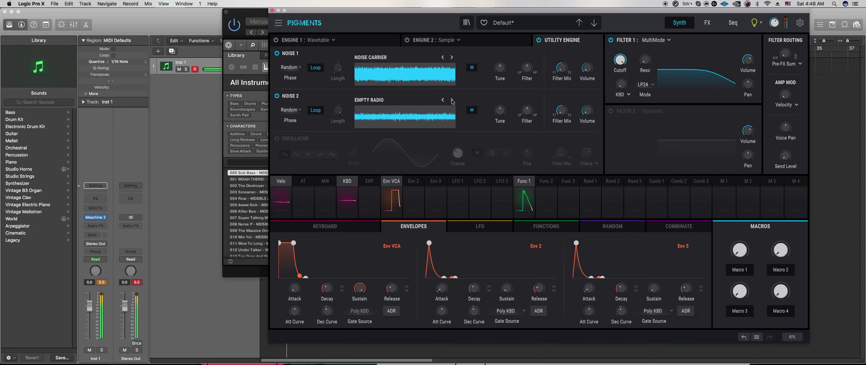
drag(587, 111, 583, 111)
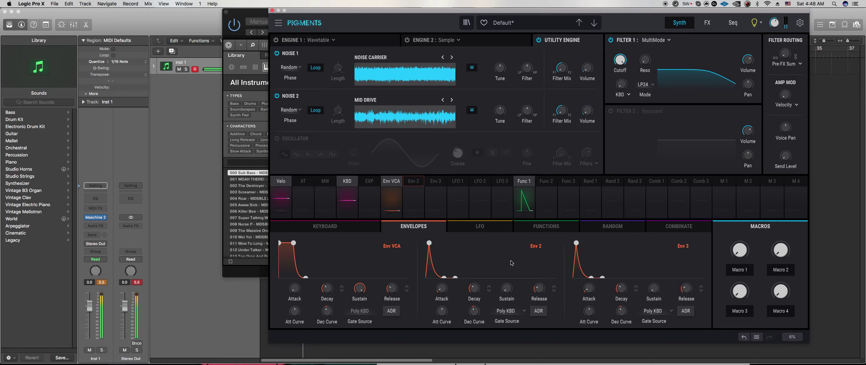
Check sound 7's pattern in Maschine 2's piano roll and return to its Pigments instance
click(253, 273)
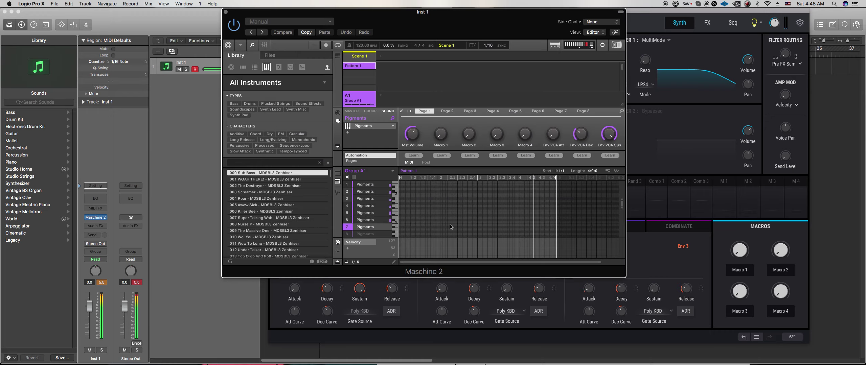
click(417, 307)
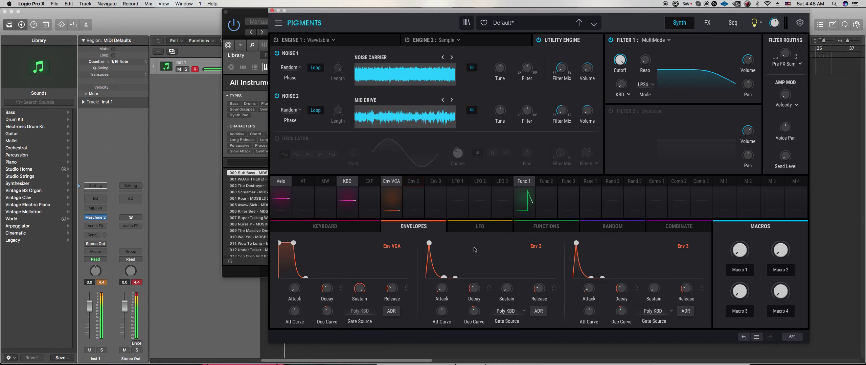
Review sound 7's Function 1 shape, Env VCA release and keyboard settings
click(534, 228)
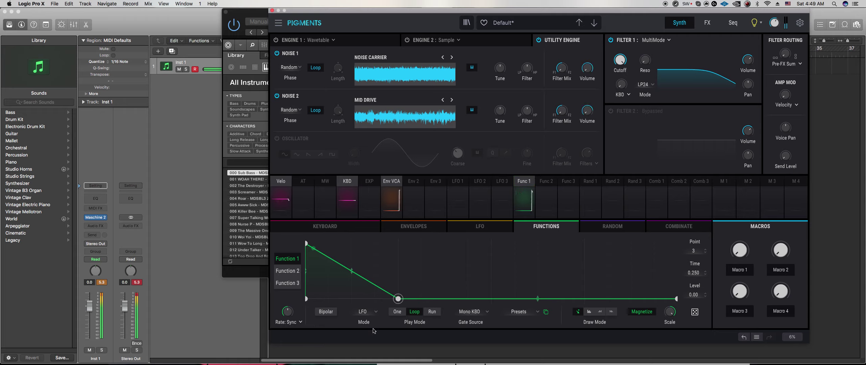
click(402, 226)
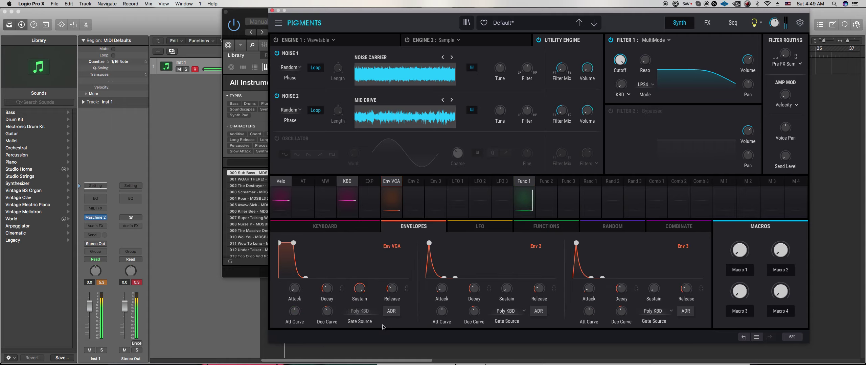
mouse_move(393, 287)
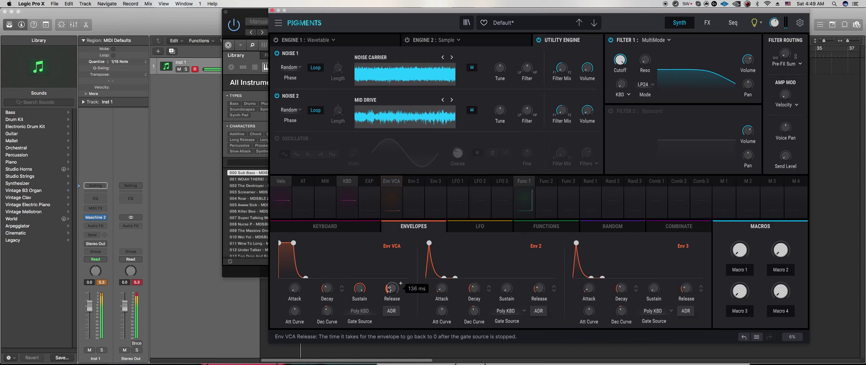
click(349, 225)
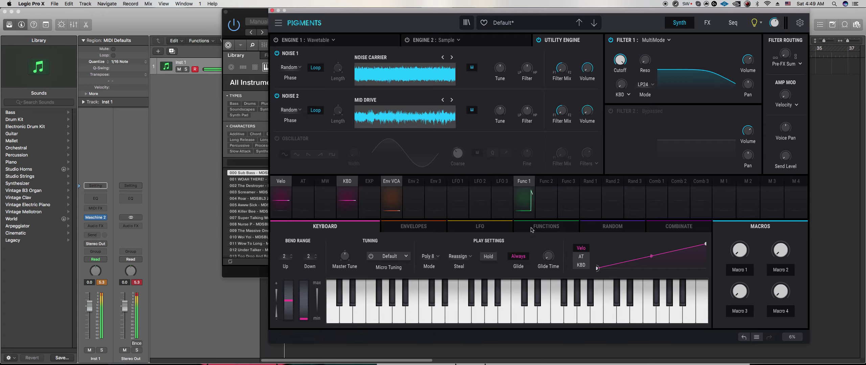
click(540, 231)
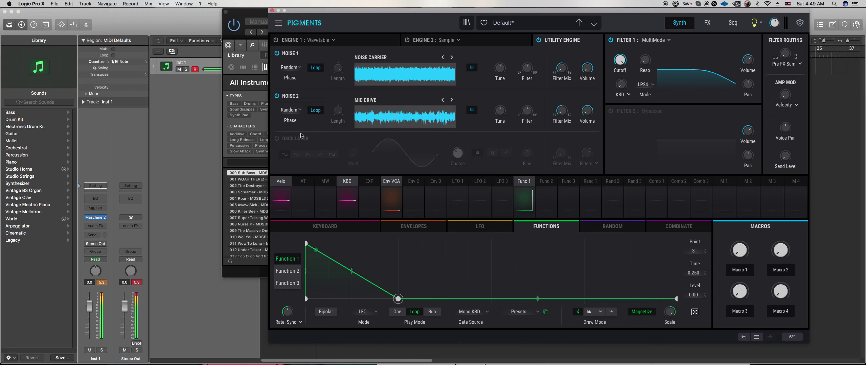
Close sound 7's Pigments window and record a part for it into Pattern 1 in Maschine 2
click(272, 11)
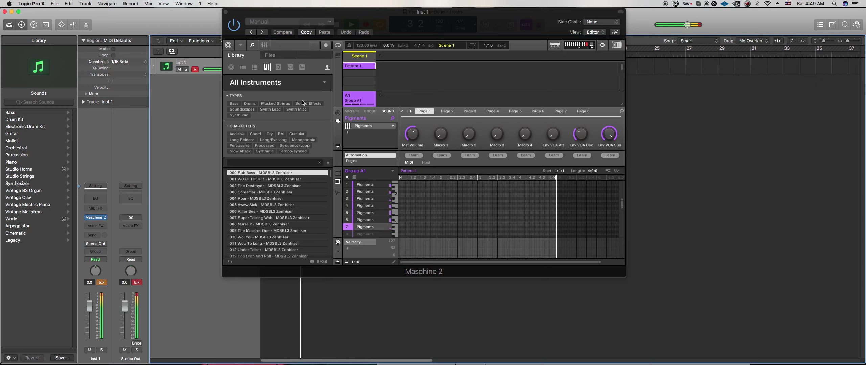
key(r)
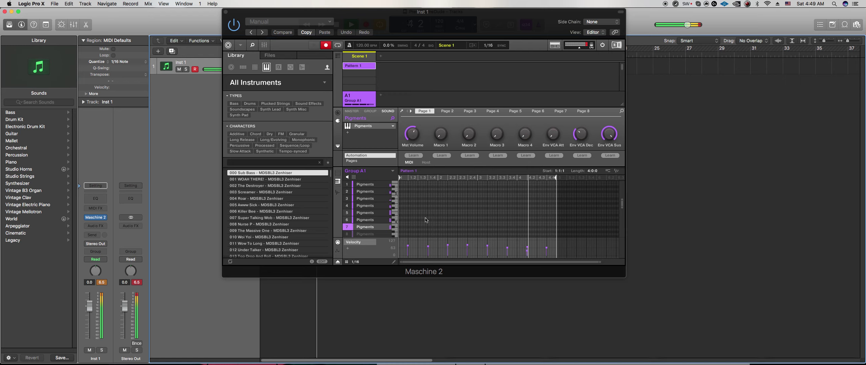
scroll(452, 201, down, 3)
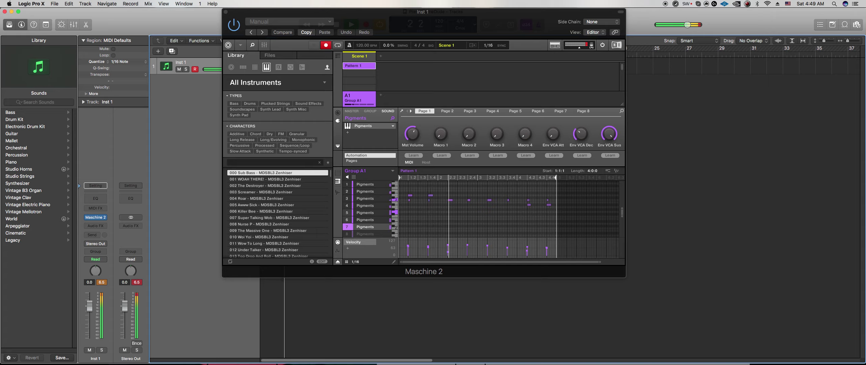
Delete the off-pitch notes near the pattern's start and end, and record additional notes for sound 7
drag(405, 189, 436, 198)
drag(522, 202, 567, 209)
key(BackSpace)
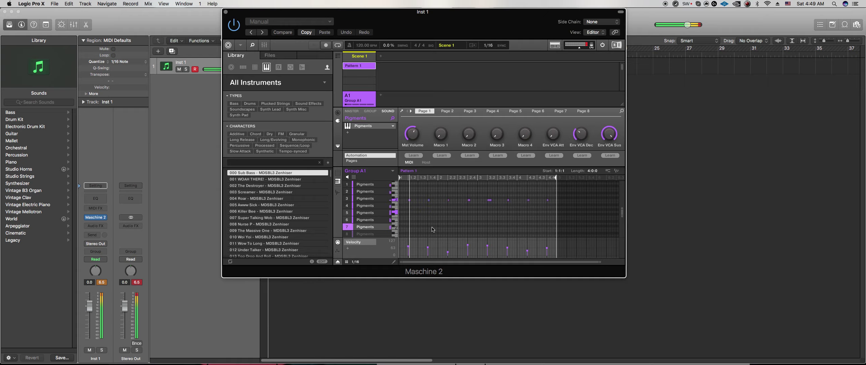
key(r)
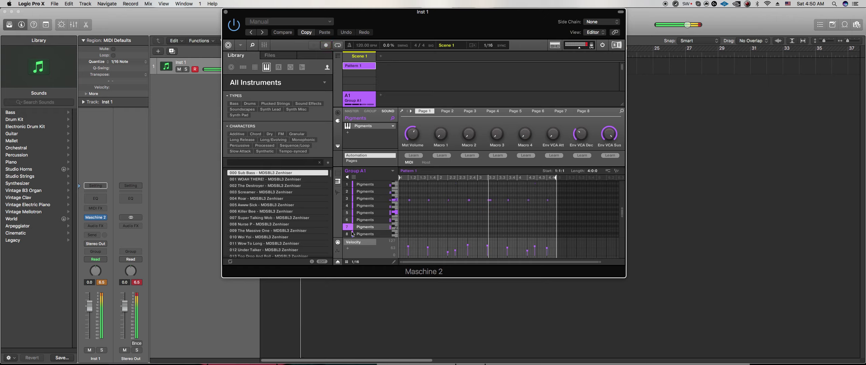
Select sound 8, open its Pigments instance and lengthen the Env VCA release
click(371, 234)
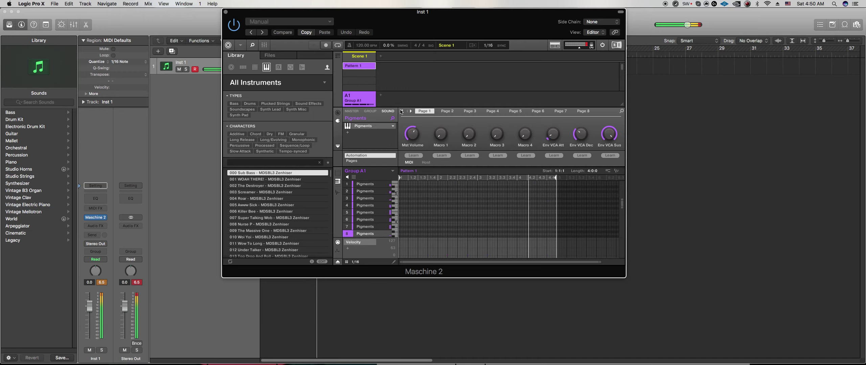
click(402, 112)
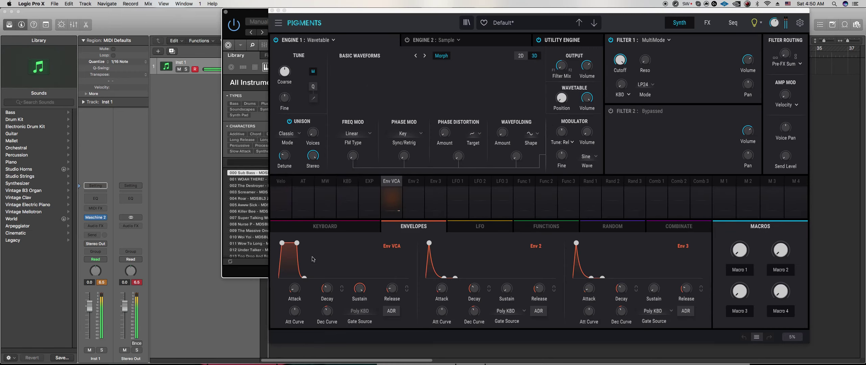
click(251, 276)
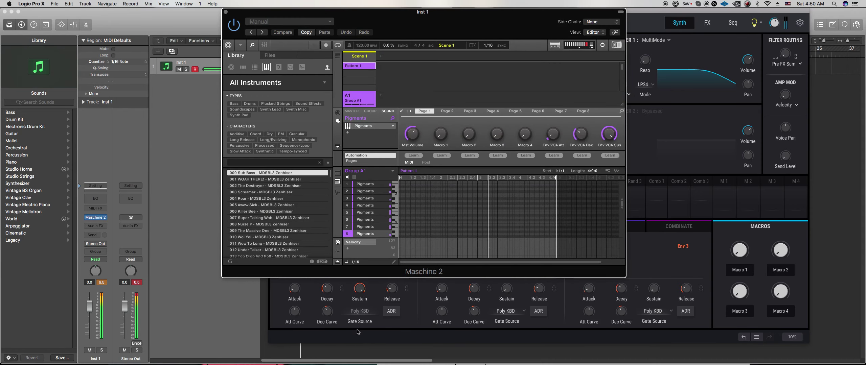
click(392, 336)
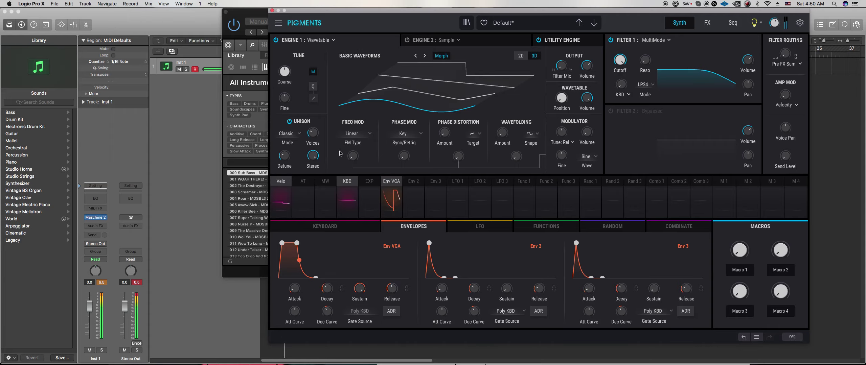
Try frequency and phase modulation amounts on the Engine 1 wavetable oscillator
mouse_move(356, 159)
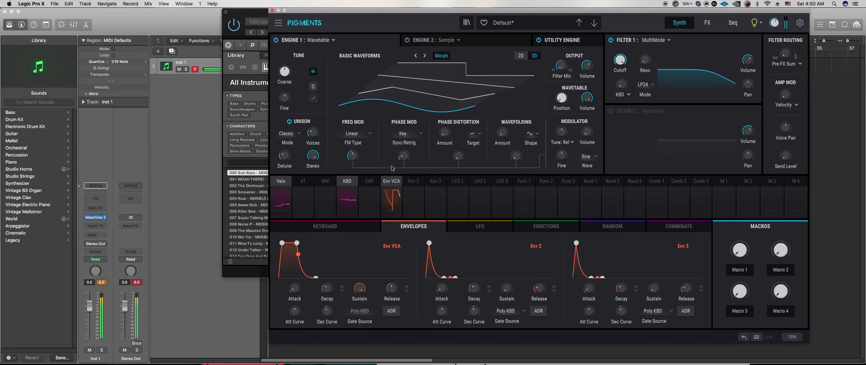
drag(353, 157, 352, 162)
drag(403, 157, 403, 161)
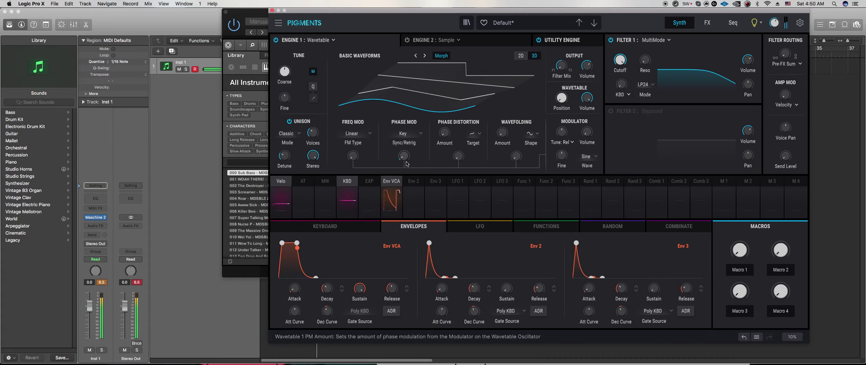
mouse_move(405, 156)
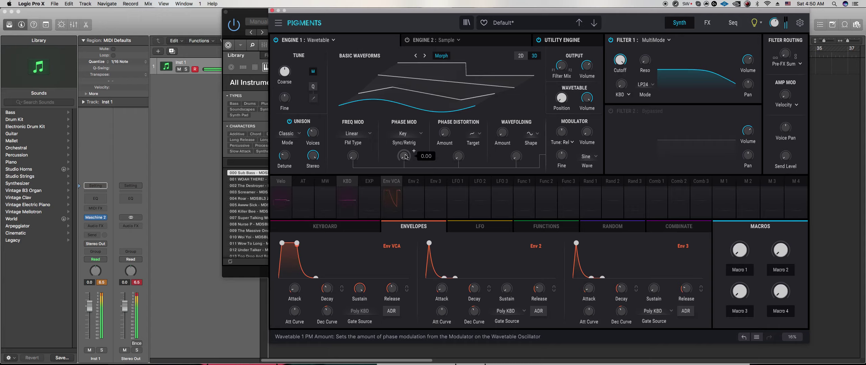
mouse_move(561, 102)
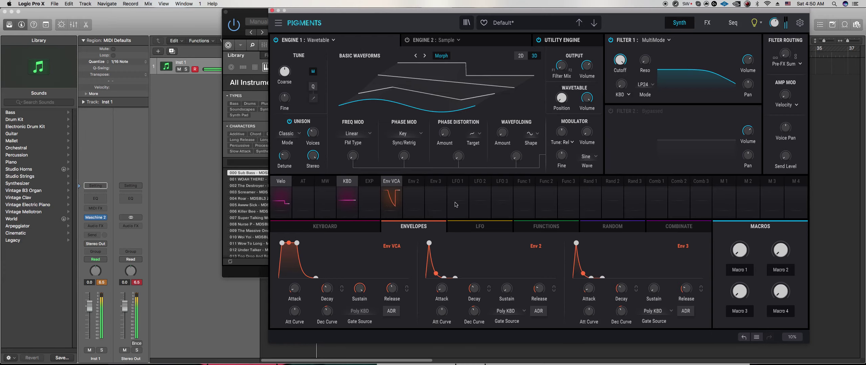
Show all the group's sounds in Maschine 2's pattern editor and mute sound 4
click(252, 271)
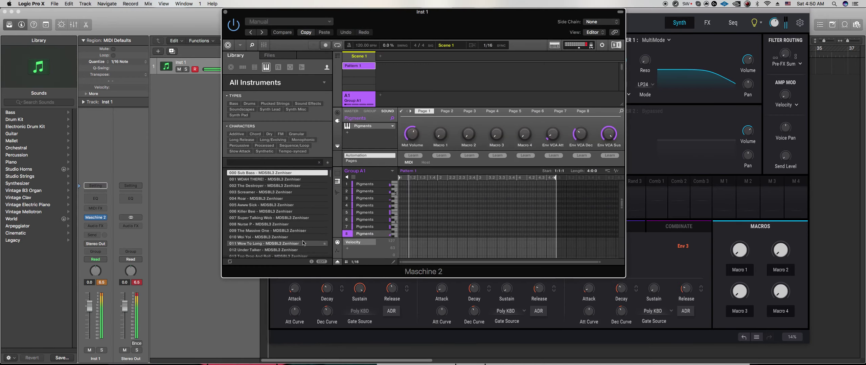
click(337, 174)
click(346, 212)
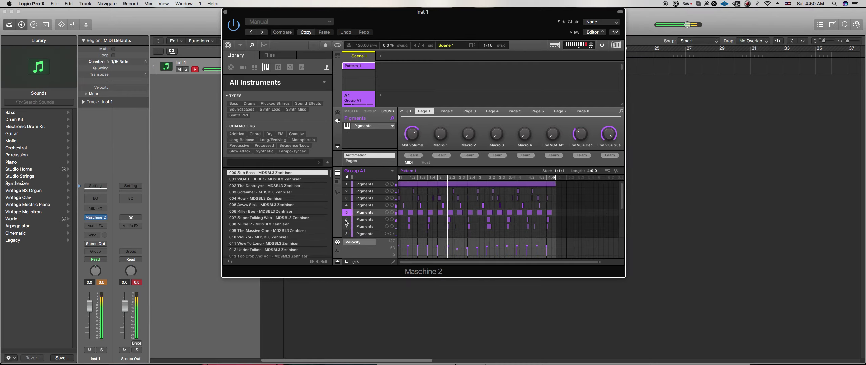
click(346, 205)
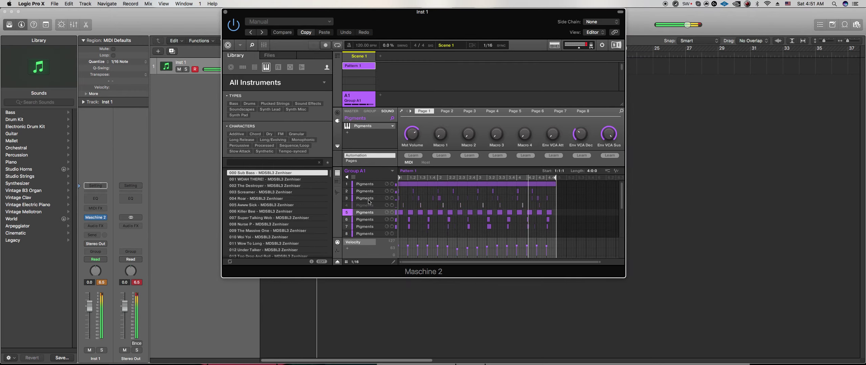
Return to sound 8's Pigments instance and reposition its window after checking the pattern in Maschine 2
click(363, 234)
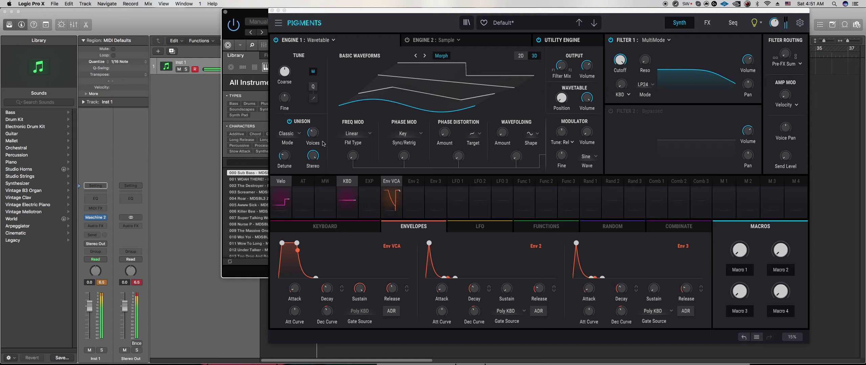
drag(315, 14, 204, 15)
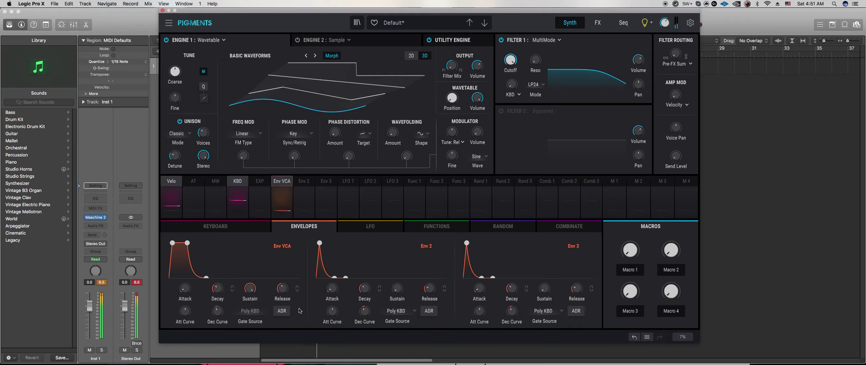
drag(210, 14, 626, 13)
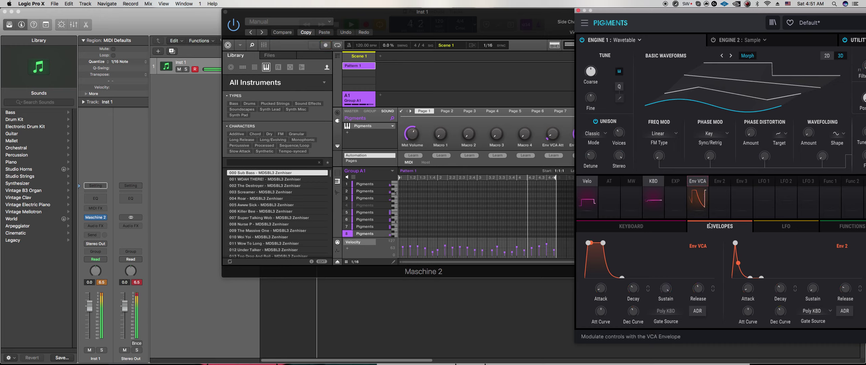
drag(710, 11, 392, 11)
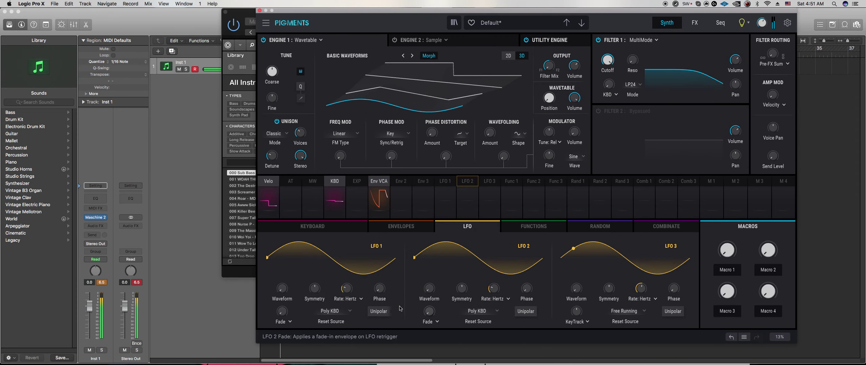
Make LFO 1 unipolar and set its reset source to Free Running
click(378, 311)
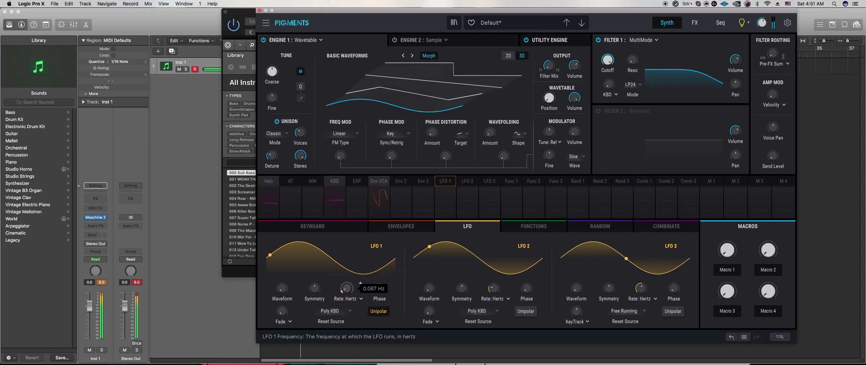
click(331, 311)
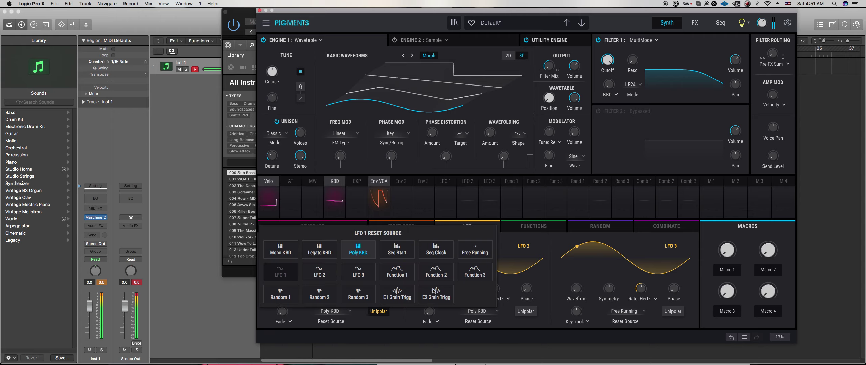
click(475, 250)
Route LFO 1 to the Env VCA Release at 0.15, with the LFO 1 rate at 0.020 Hz
click(392, 230)
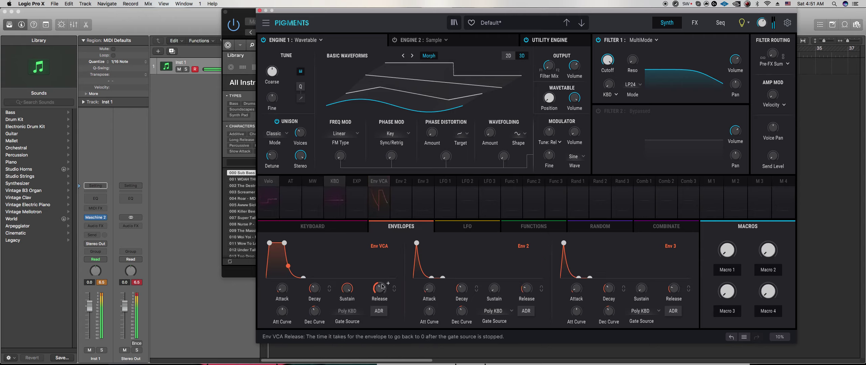
click(446, 190)
drag(376, 284, 347, 290)
click(467, 227)
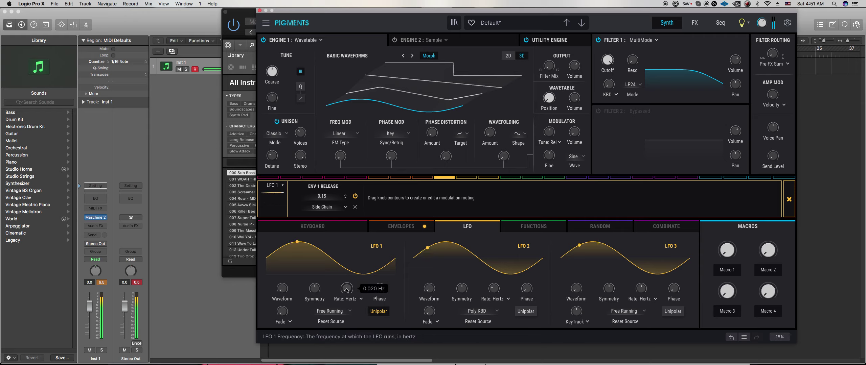
Set LFO 2's reset source to Free Running and make it unipolar
click(346, 230)
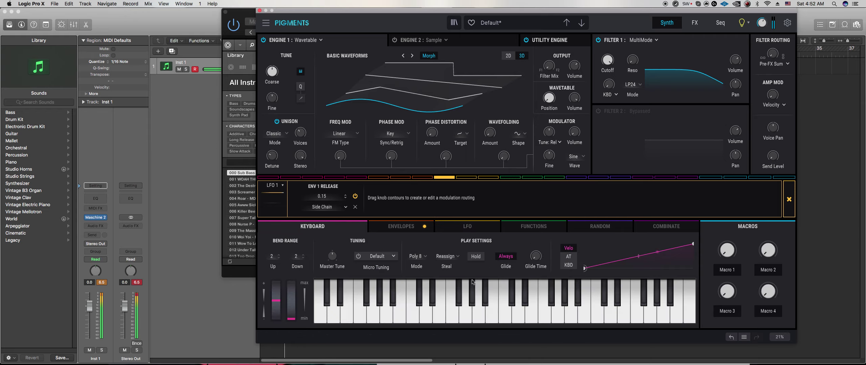
click(482, 226)
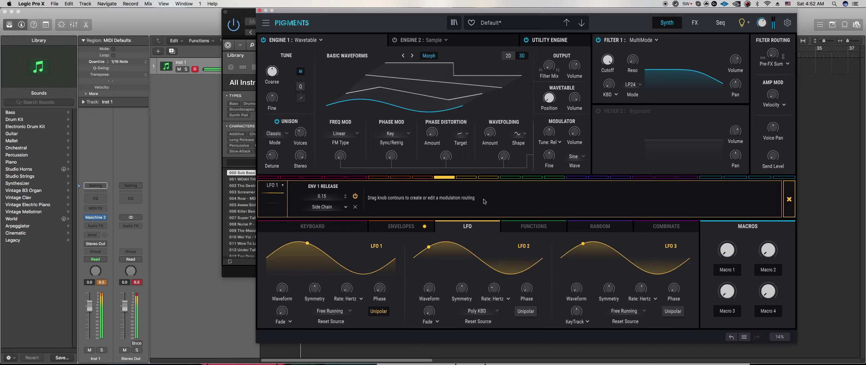
click(479, 311)
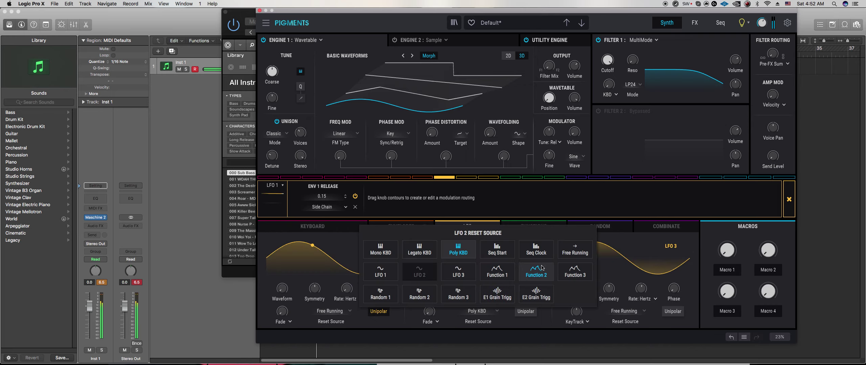
click(575, 250)
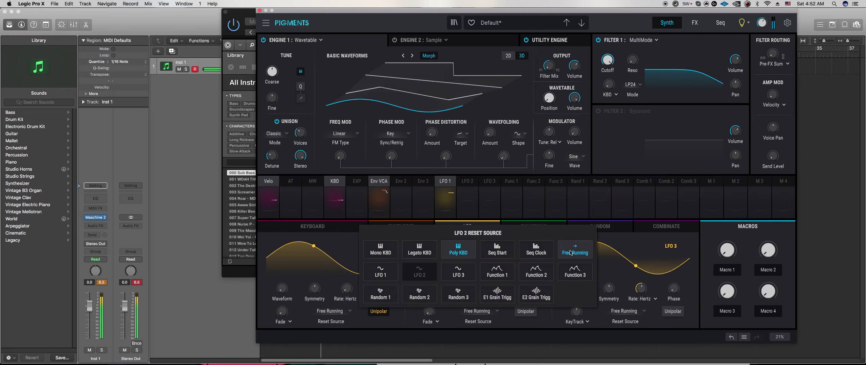
click(349, 232)
click(469, 201)
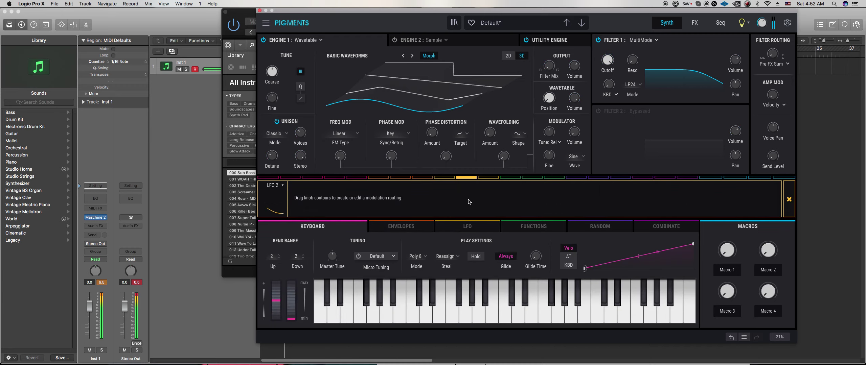
click(469, 202)
click(467, 226)
click(528, 312)
click(347, 227)
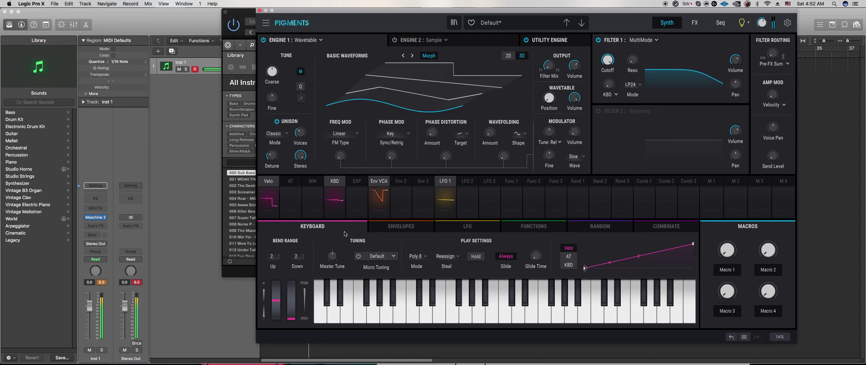
Route LFO 2 to the Glide Time and adjust Engine 1's unison voices
click(463, 183)
drag(536, 251, 535, 248)
click(509, 284)
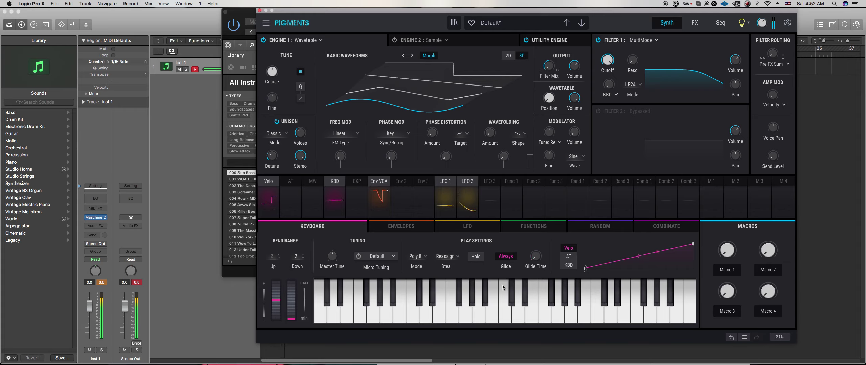
drag(300, 133, 300, 131)
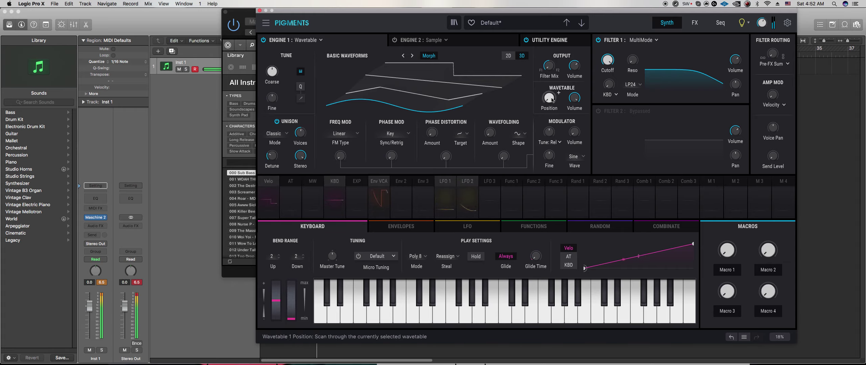
mouse_move(584, 60)
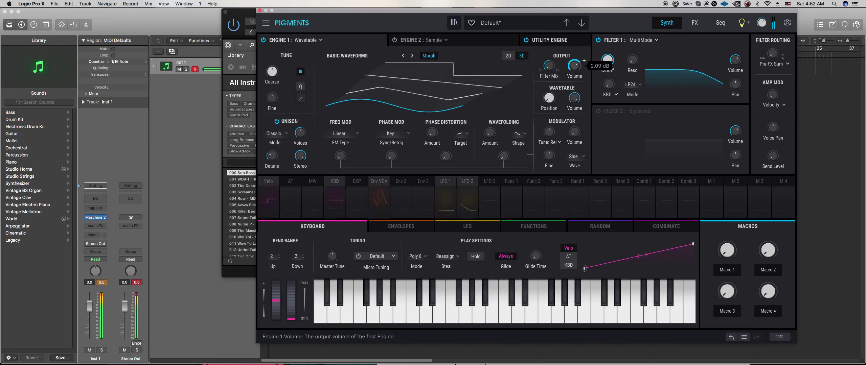
click(695, 22)
click(416, 39)
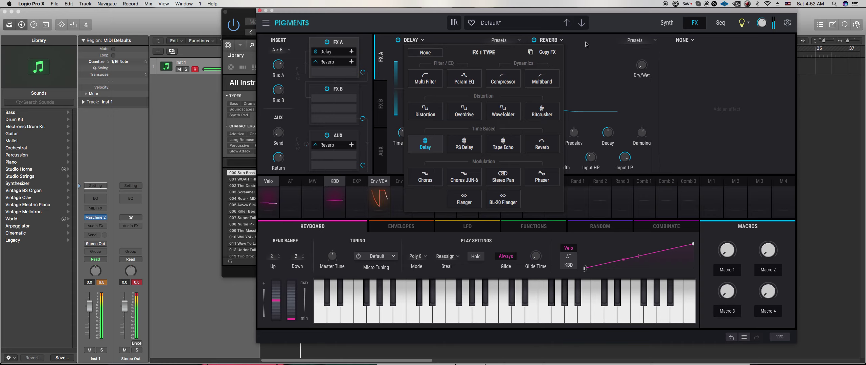
click(665, 23)
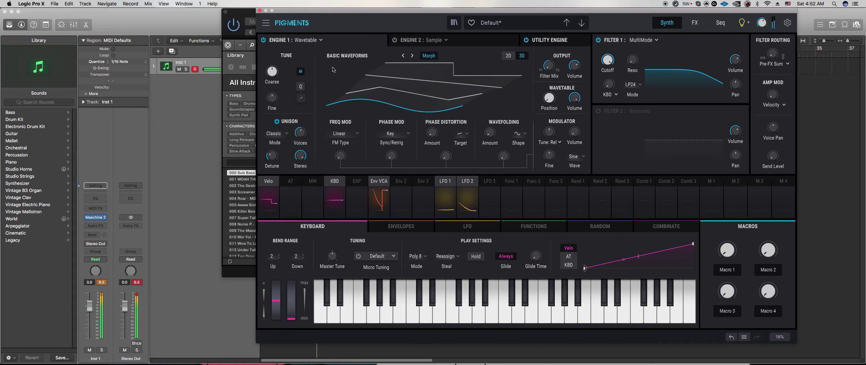
Turn on modulation quantize for Engine 1's tuning and limit it to a selected set of scale notes
click(300, 87)
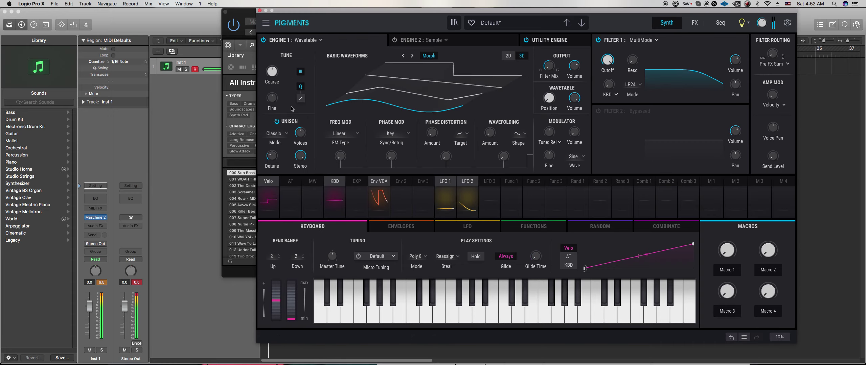
click(302, 98)
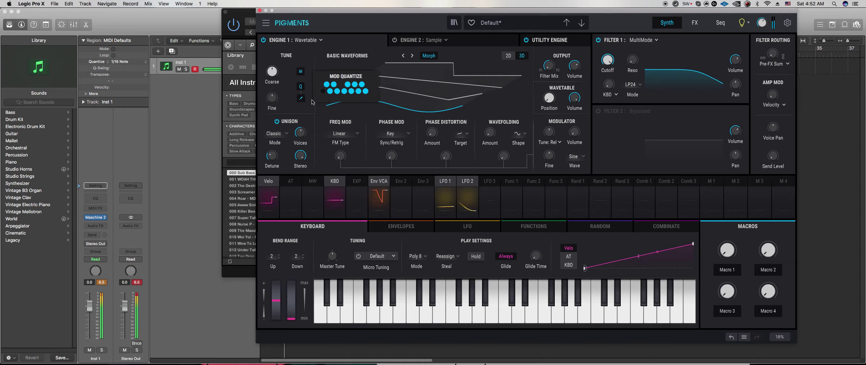
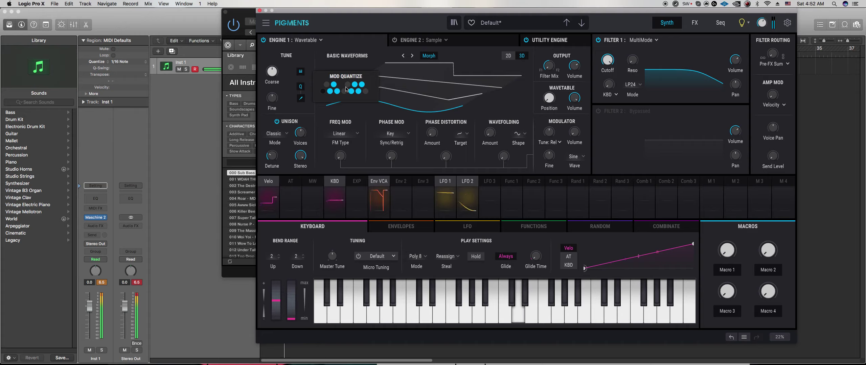
click(354, 85)
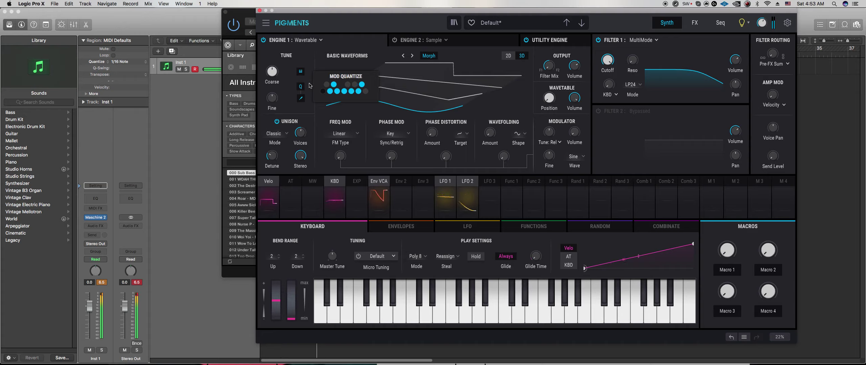
click(336, 91)
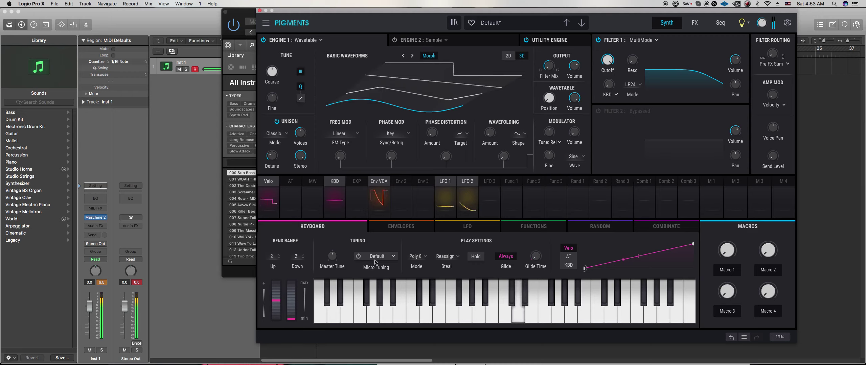
Route Env 2 to Engine 1's Coarse tuning with an amount of 0.03
click(410, 200)
click(408, 225)
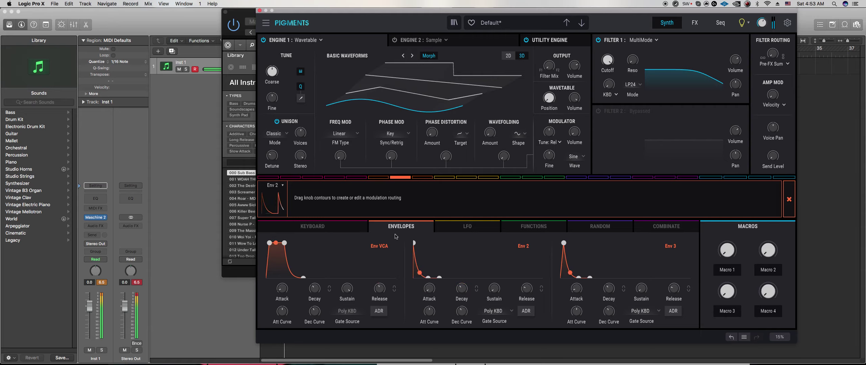
mouse_move(271, 67)
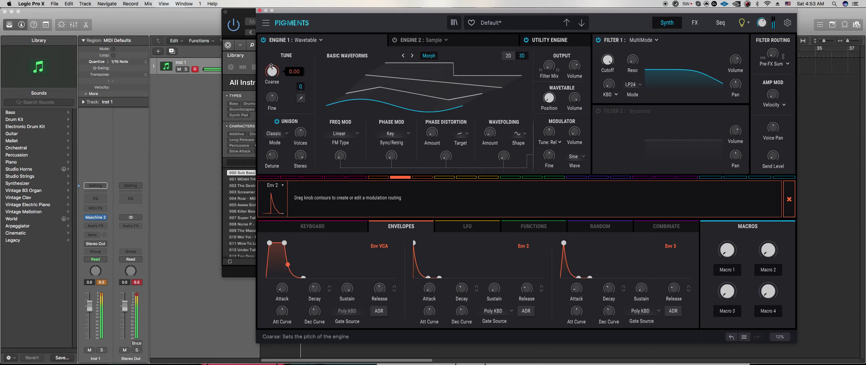
drag(270, 66, 271, 64)
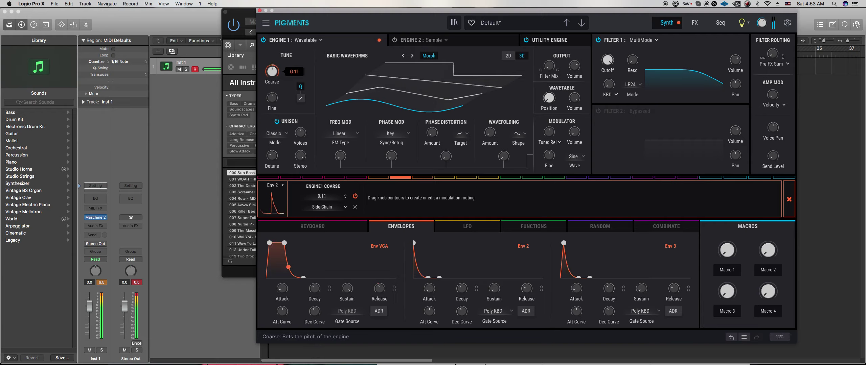
drag(271, 66, 271, 73)
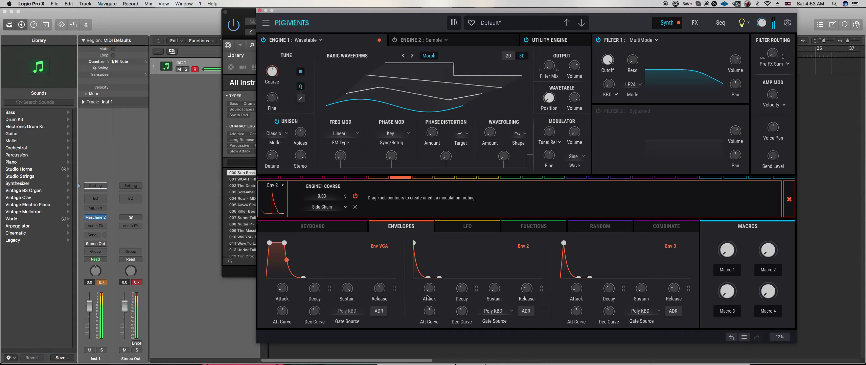
Shorten Env 2's decay slightly and route Env 2 to the Wavefolding Amount at 0.14
drag(462, 288, 461, 285)
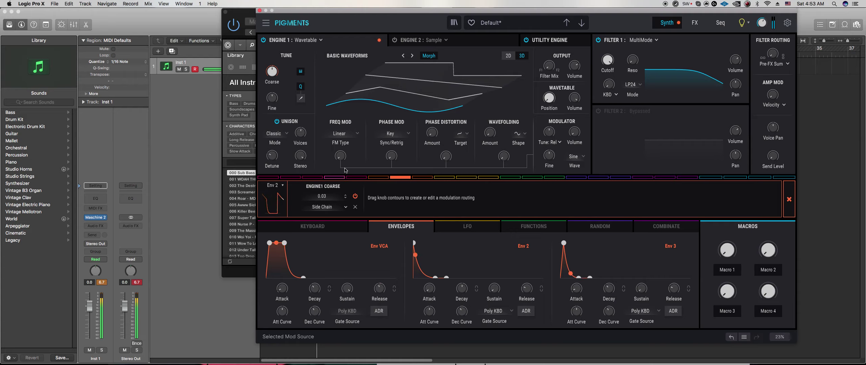
drag(462, 288, 461, 293)
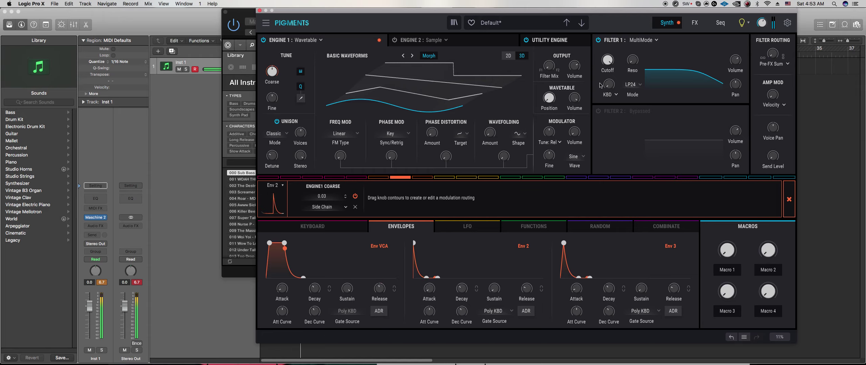
mouse_move(486, 135)
drag(487, 135, 487, 130)
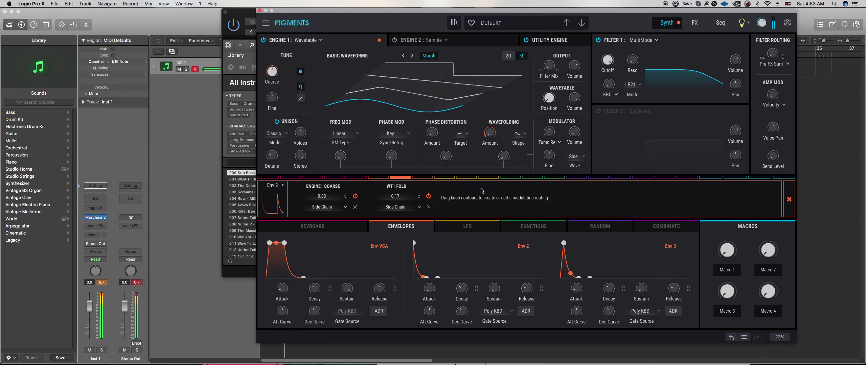
drag(485, 135, 486, 138)
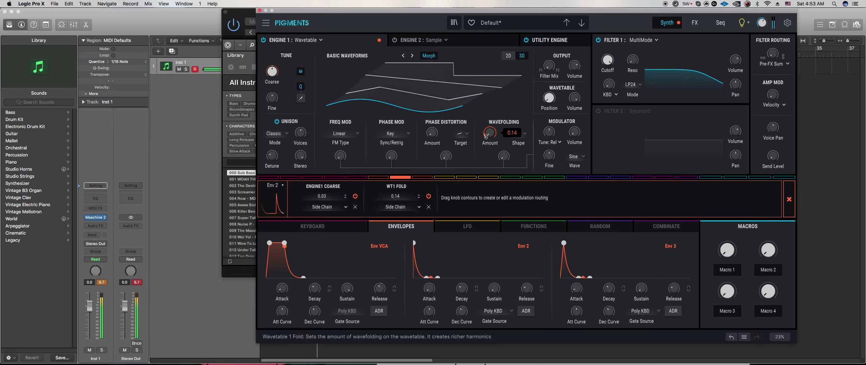
Switch to Maschine 2, select sound 4 and delete the recorded notes from Pattern 1
click(242, 268)
click(347, 206)
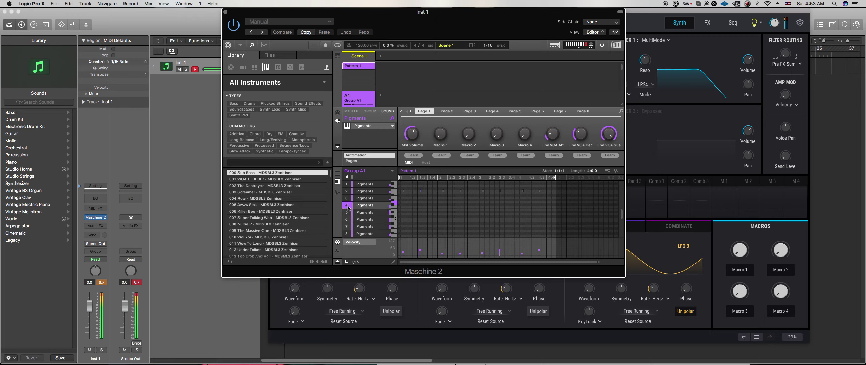
drag(586, 234, 431, 163)
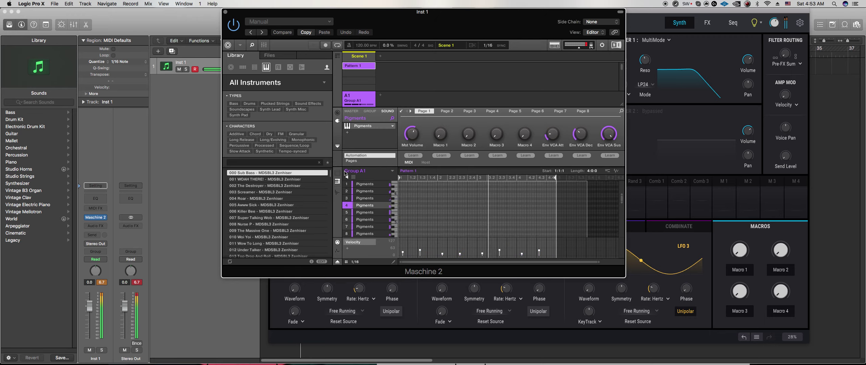
key(BackSpace)
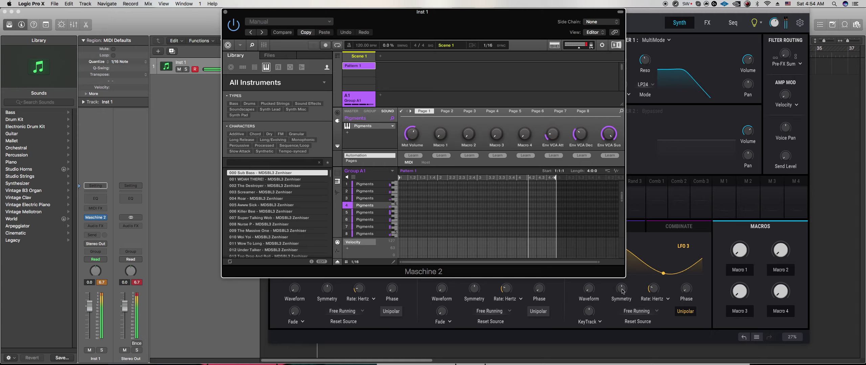
Switch to sound 4's Pigments instance and set Function 1's modulation of the Filter 1 cutoff to 0.00
click(661, 137)
click(526, 231)
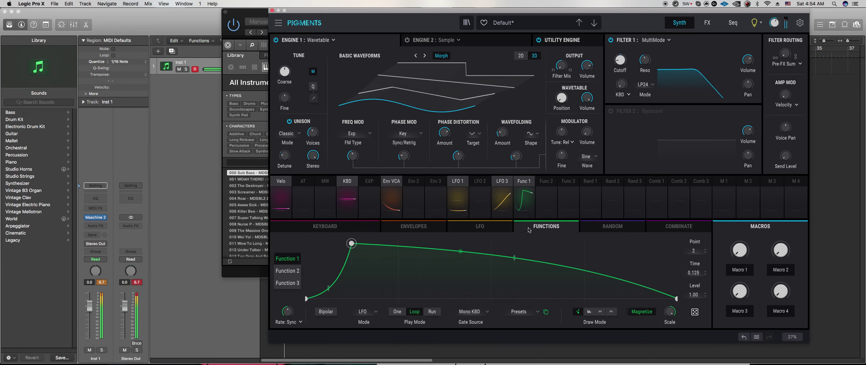
click(519, 183)
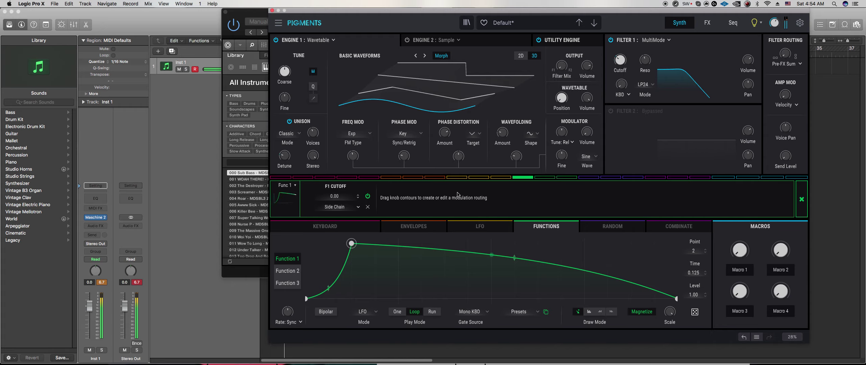
Reset LFO 3's modulation of the Filter 1 cutoff to 0.00 and set the cutoff to 685 Hz
click(457, 178)
click(482, 228)
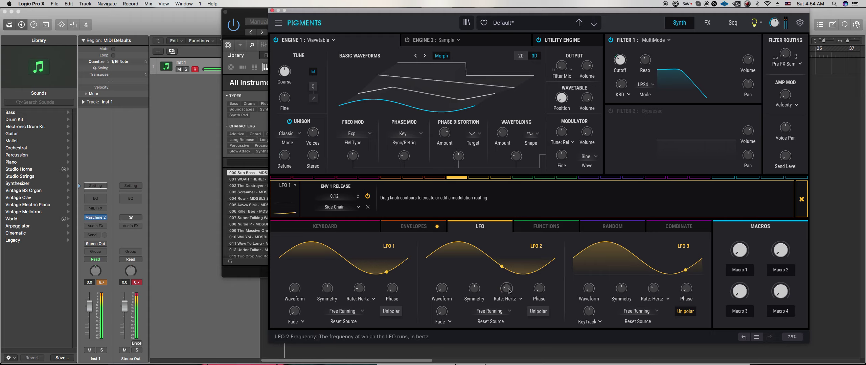
mouse_move(620, 60)
drag(619, 60, 620, 47)
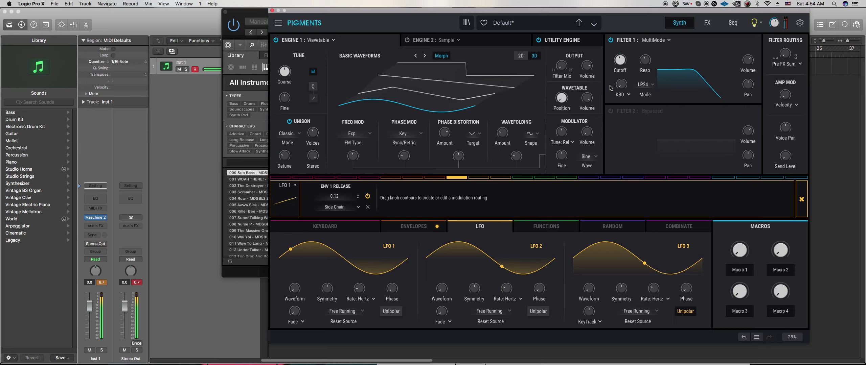
click(629, 55)
double_click(502, 199)
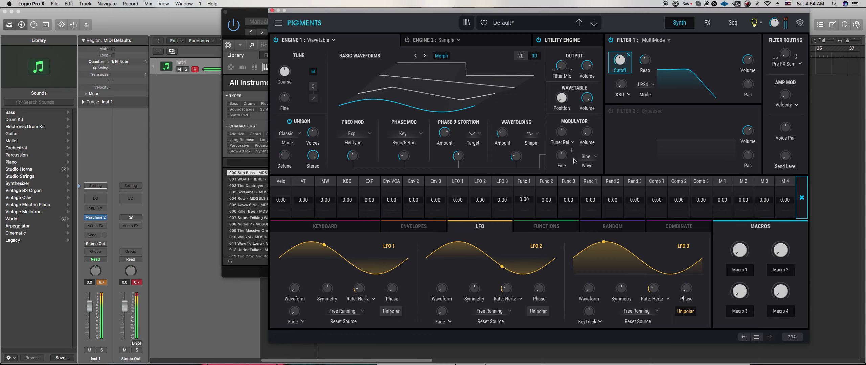
drag(621, 68, 617, 63)
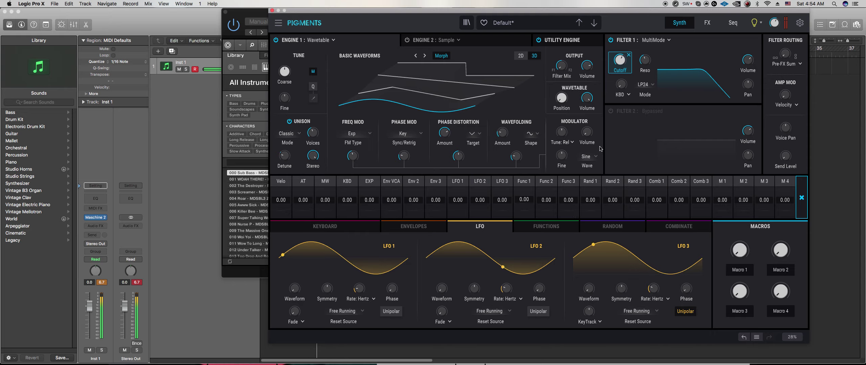
click(617, 143)
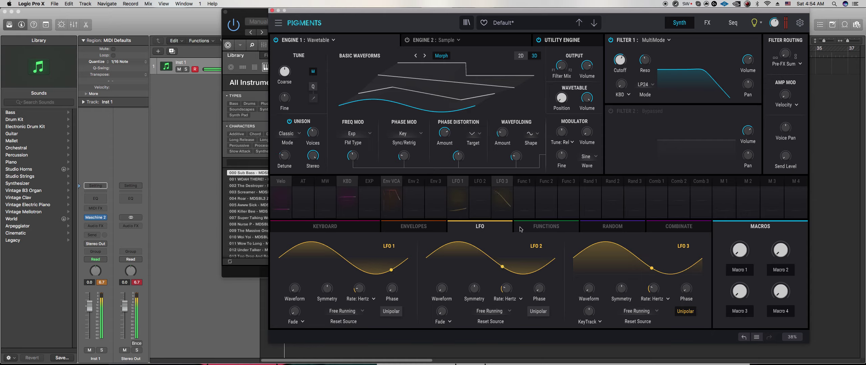
drag(620, 60, 619, 63)
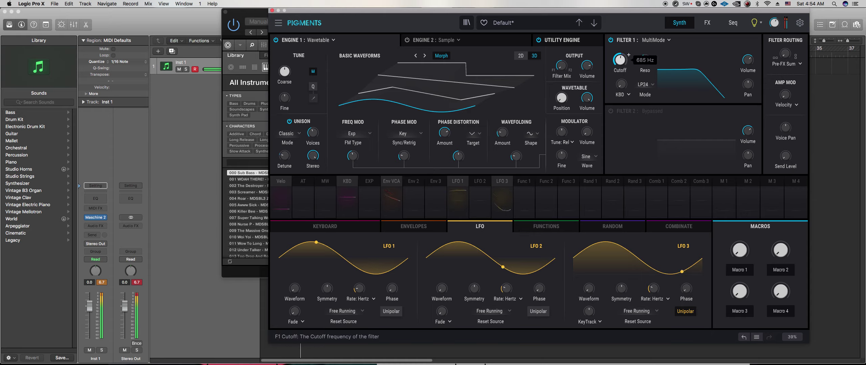
Route LFO 2 to the Filter 1 cutoff at 0.17 and set the LFO 2 rate to 0.170 Hz
click(472, 187)
drag(619, 55, 619, 54)
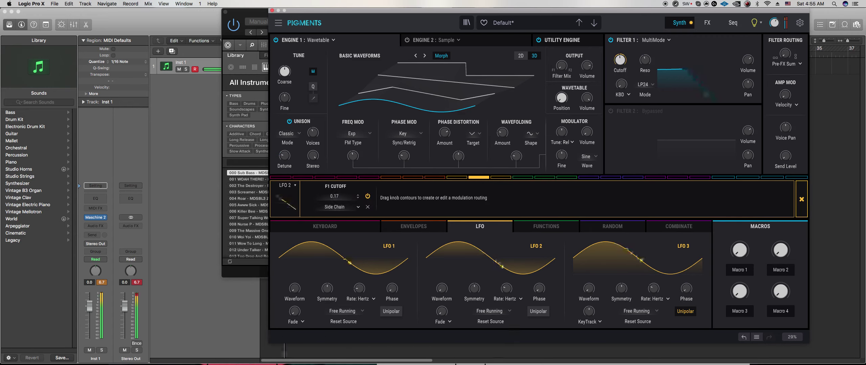
drag(506, 287, 508, 292)
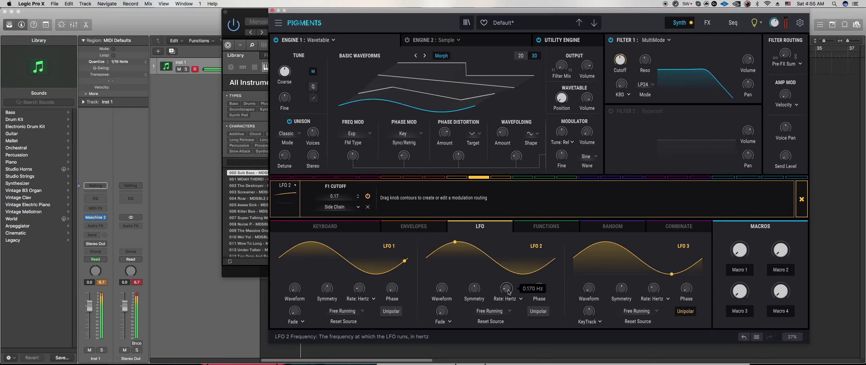
Set LFO 1's modulation of the Env VCA Release to 0.00
click(426, 233)
click(415, 227)
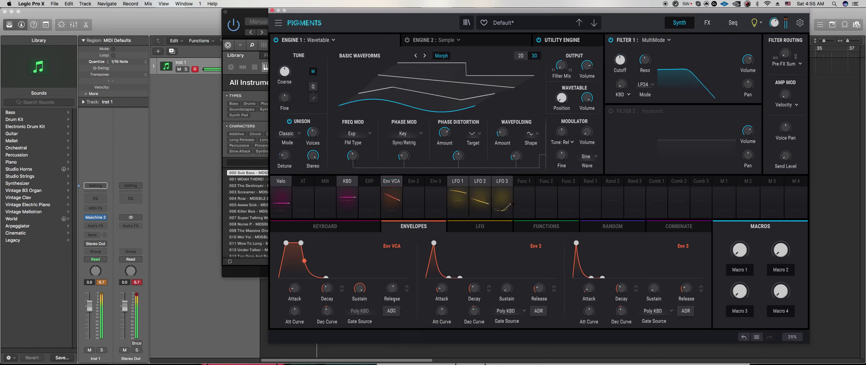
mouse_move(400, 284)
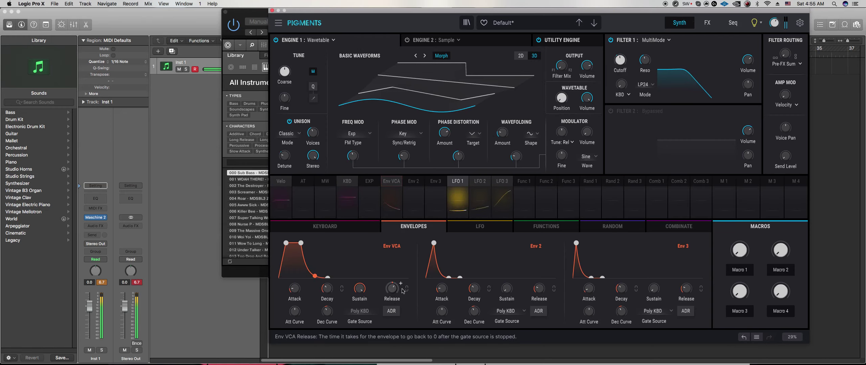
click(458, 183)
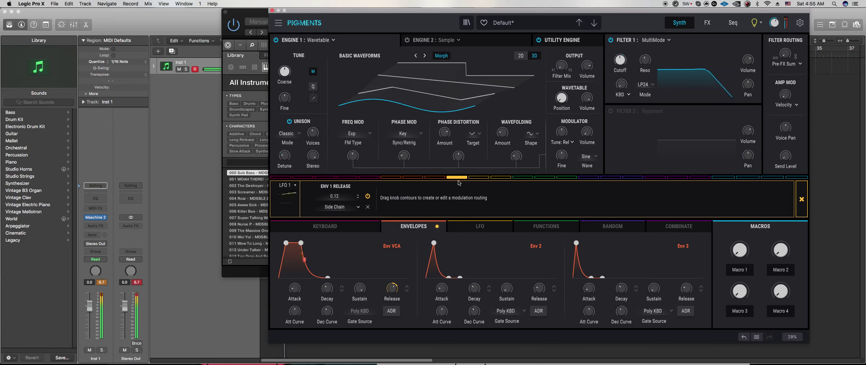
mouse_move(395, 284)
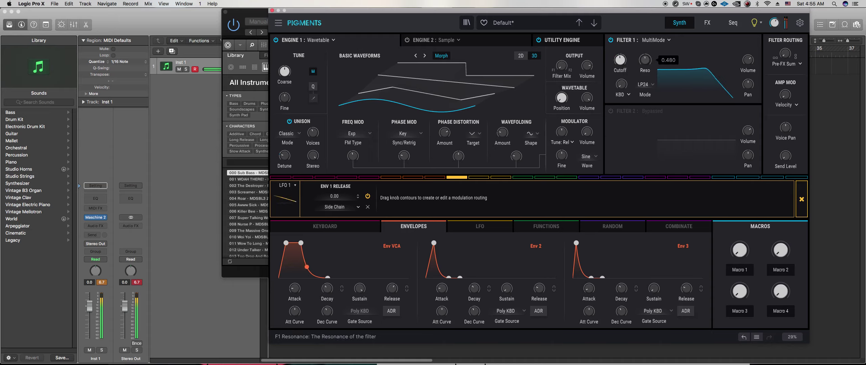
Set sound 4's Filter 1 cutoff to about 704 Hz
mouse_move(621, 61)
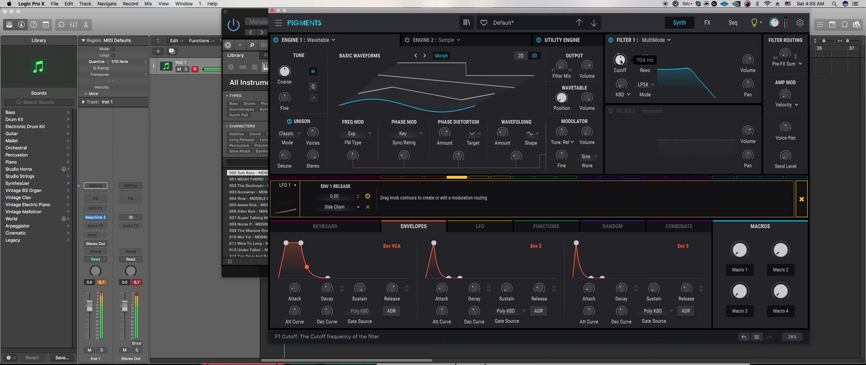
drag(621, 62, 621, 60)
mouse_move(646, 67)
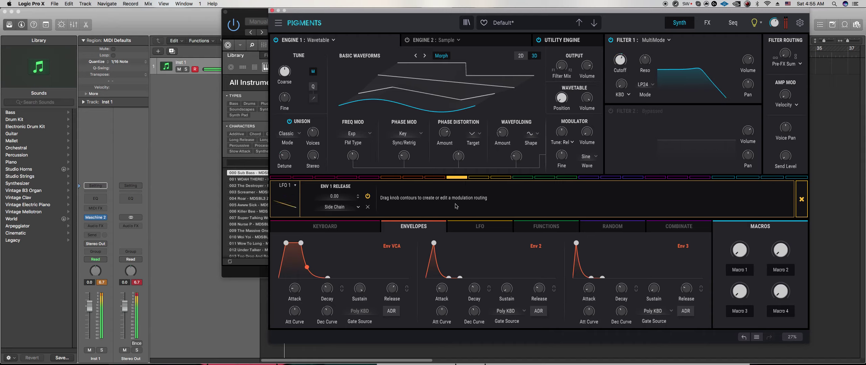
Set LFO 2's modulation of the Filter 1 cutoff to 0.05 and bring up the LFO settings
click(478, 178)
mouse_move(623, 52)
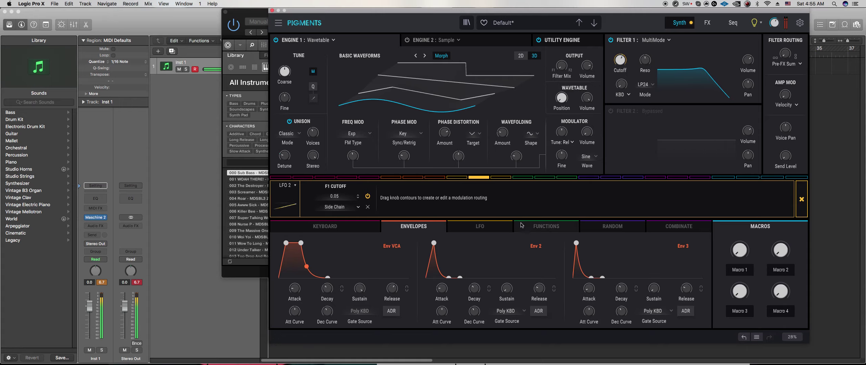
click(481, 227)
mouse_move(506, 289)
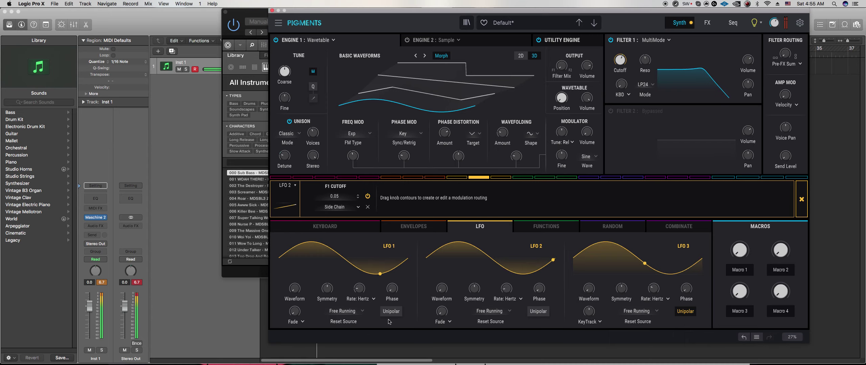
Return to the Maschine 2 window, show all of the group's sounds in the pattern grid and mute sounds 2 to 7
click(264, 277)
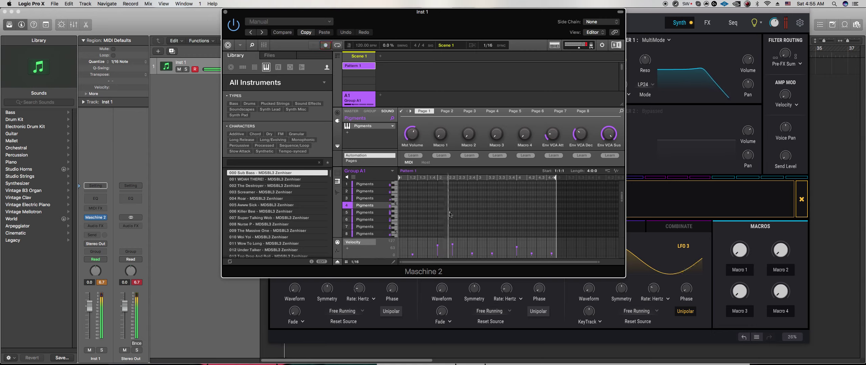
click(337, 172)
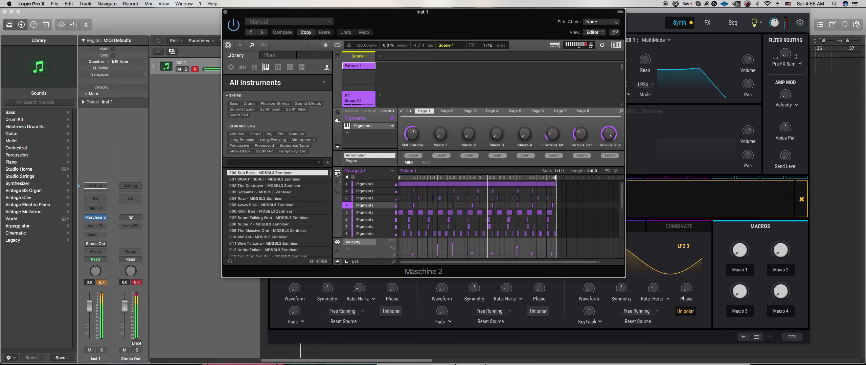
scroll(558, 213, down, 2)
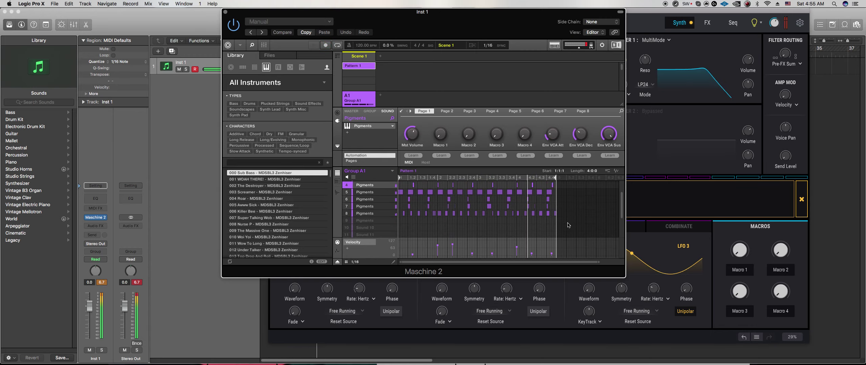
scroll(575, 226, up, 2)
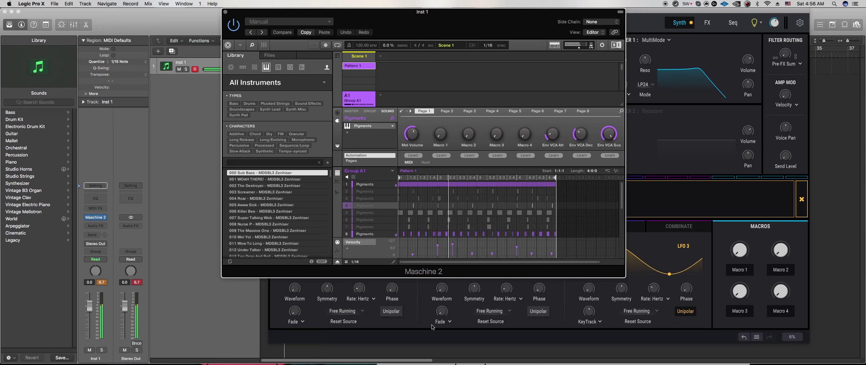
Open sound 8's Pigments instance, set Engine 1's unison voices to 5.00 and adjust the unison detune
click(419, 335)
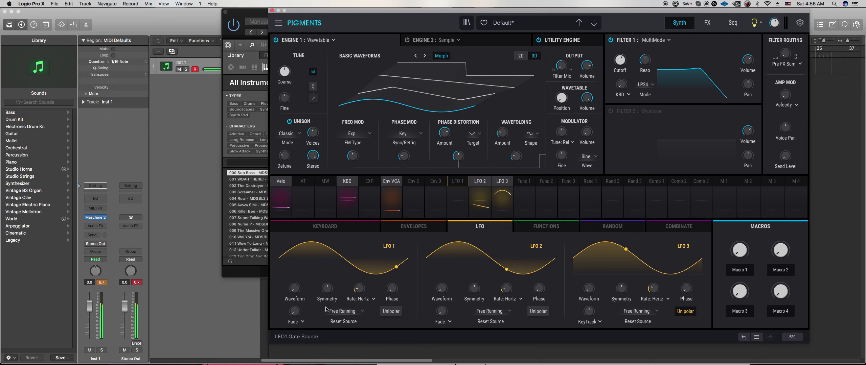
click(242, 271)
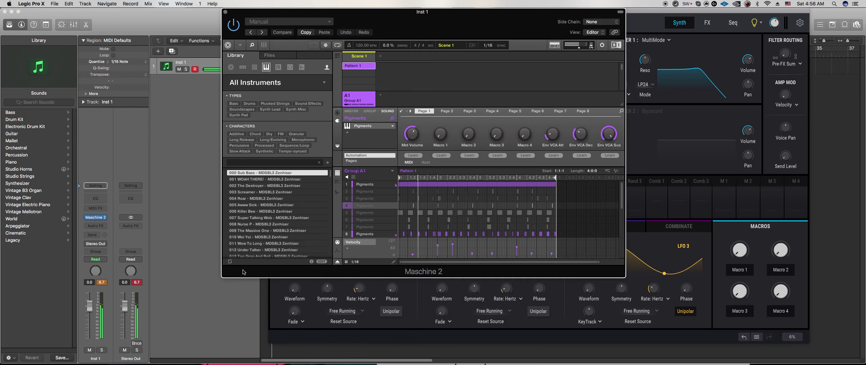
click(364, 237)
drag(300, 133, 300, 129)
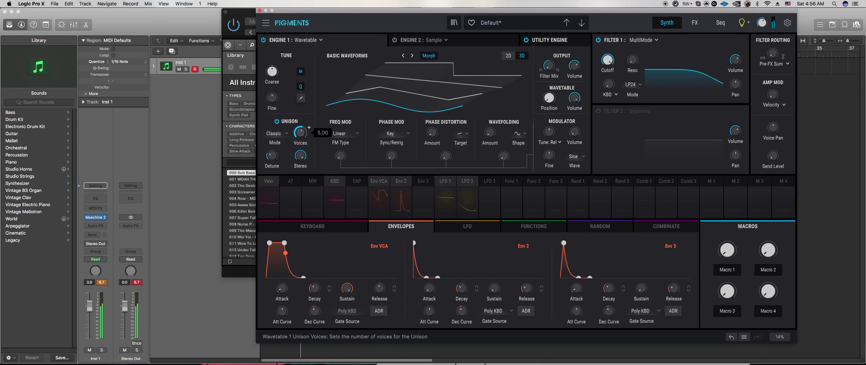
drag(272, 156, 272, 154)
scroll(281, 151, up, 1)
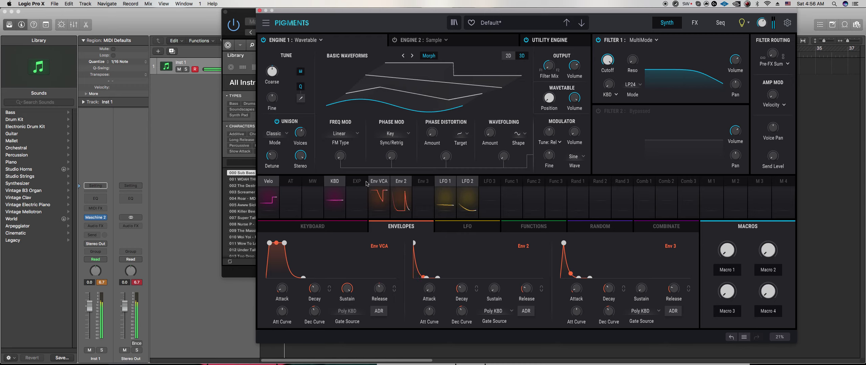
Return to the Maschine 2 pattern and add a note for sound 3 in the second half of bar 2
click(232, 275)
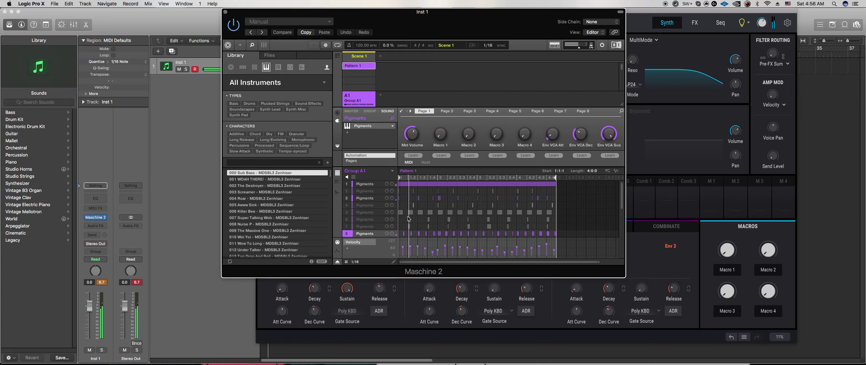
click(466, 198)
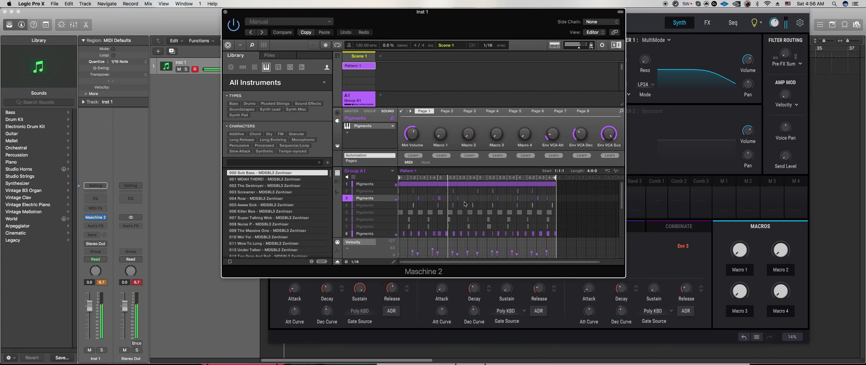
click(466, 198)
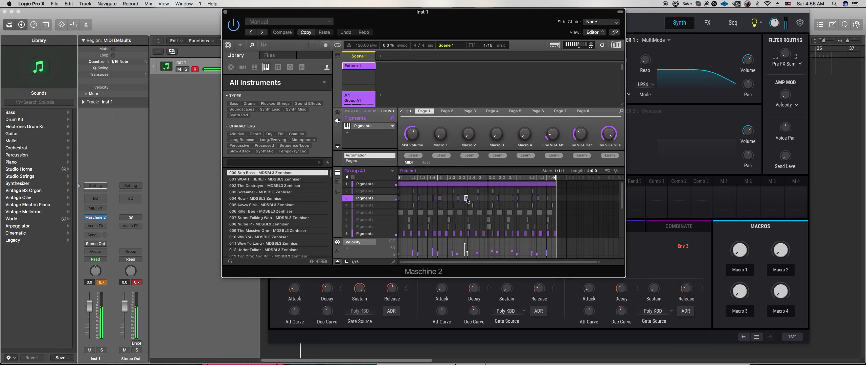
click(364, 234)
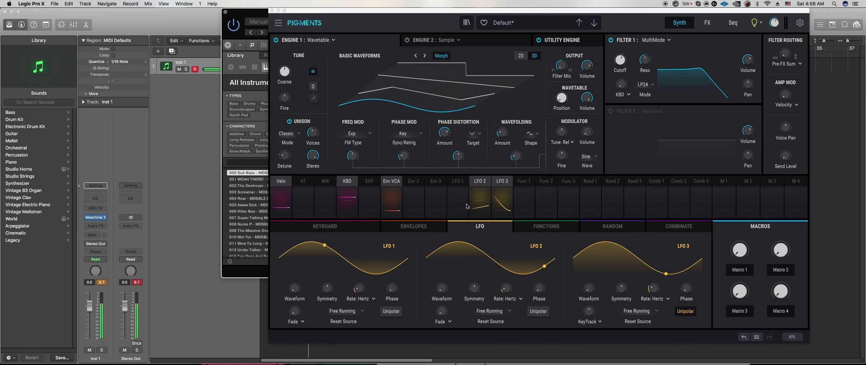
click(237, 277)
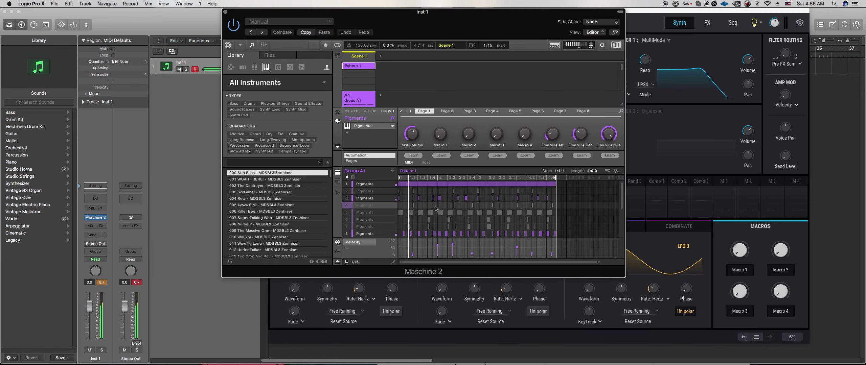
Shift sound 3's added bar 2 note slightly forward in time and add another note near the end of bar 4
click(466, 198)
click(266, 265)
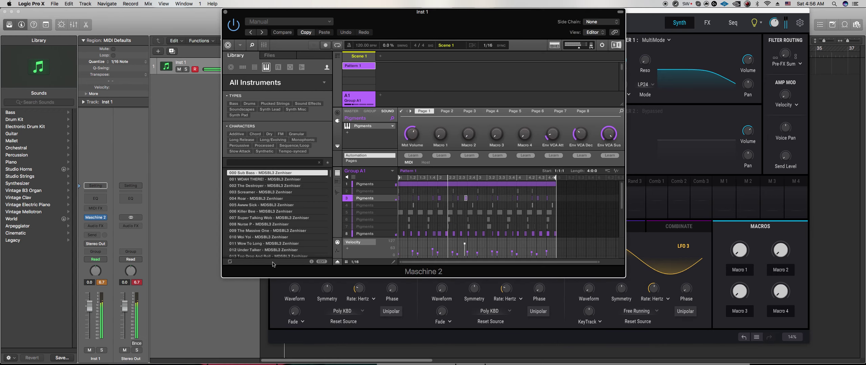
click(466, 198)
click(467, 199)
drag(467, 199, 472, 198)
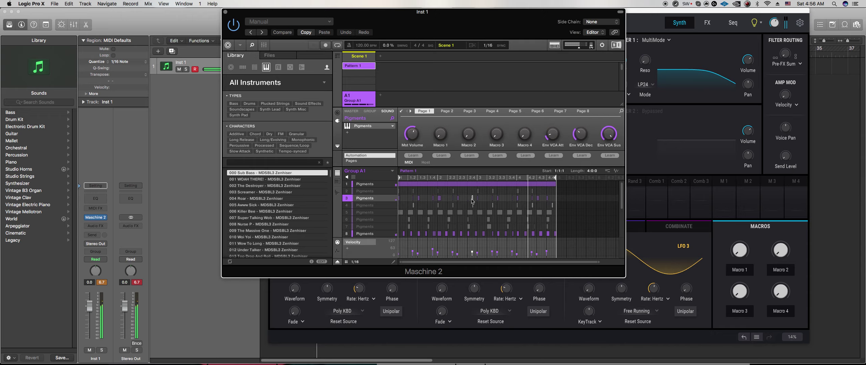
click(551, 198)
Unmute sounds 4, 5, 6 and 7 in the pattern
scroll(380, 230, down, 1)
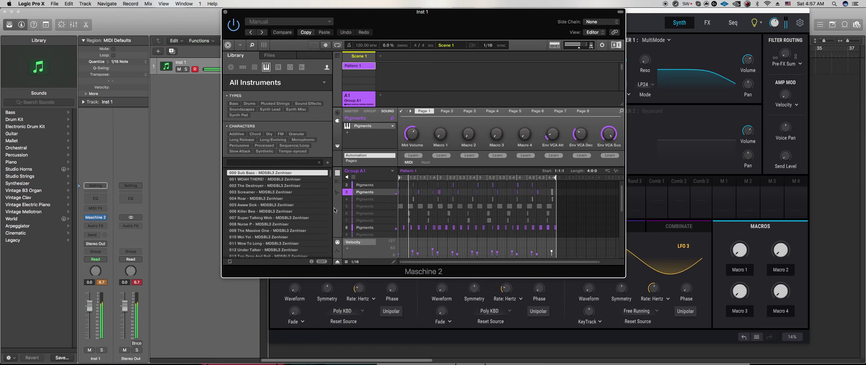
click(346, 199)
click(346, 206)
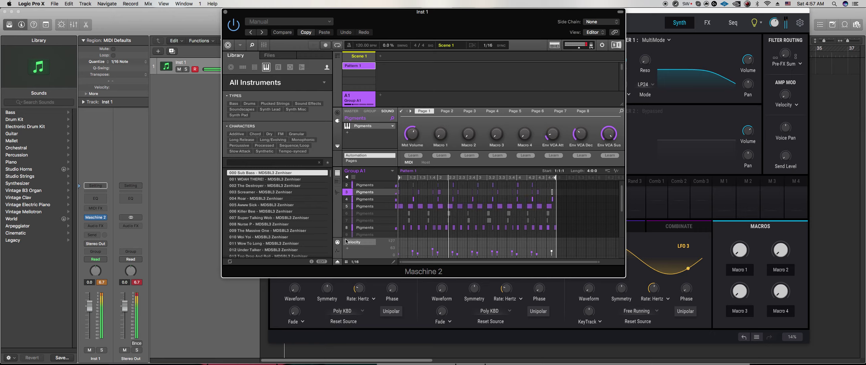
click(348, 215)
click(346, 220)
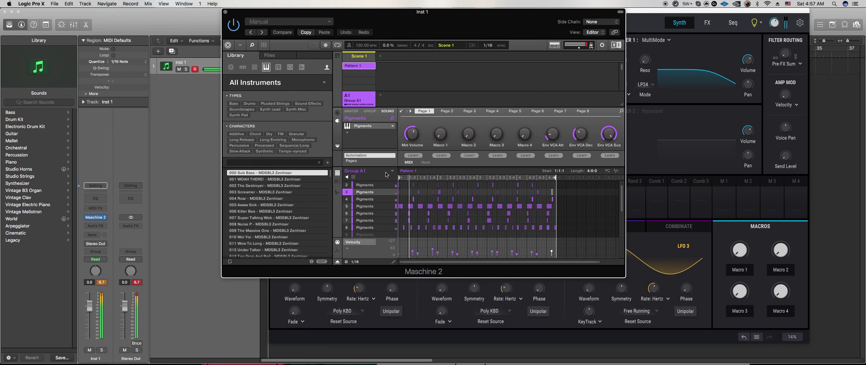
Unmute sound 9, open its Pigments instance and set Engine 1's coarse tuning to -36 semitones
click(364, 234)
click(345, 233)
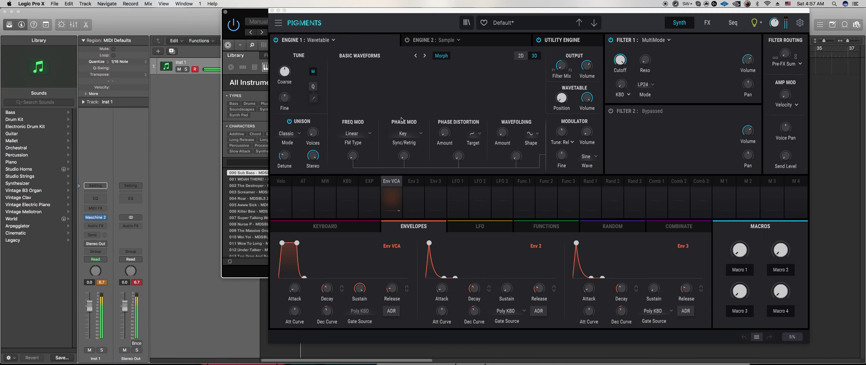
click(401, 111)
drag(285, 72, 285, 75)
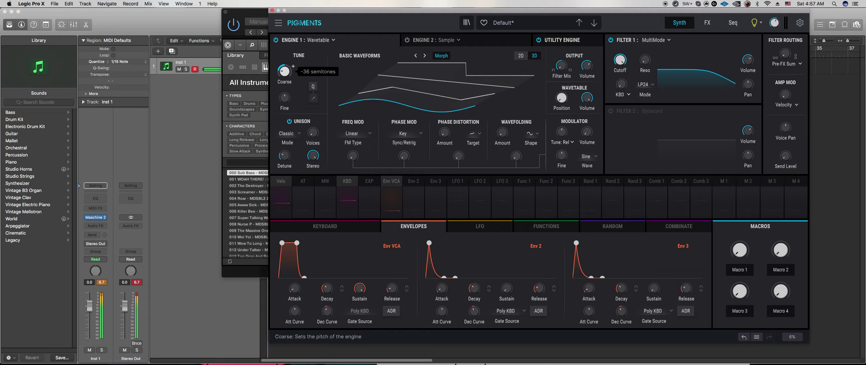
Minimise the attack of Env VCA and Env 2, and route Env 2 to Engine 1's FM amount at 0.28
drag(294, 287, 293, 292)
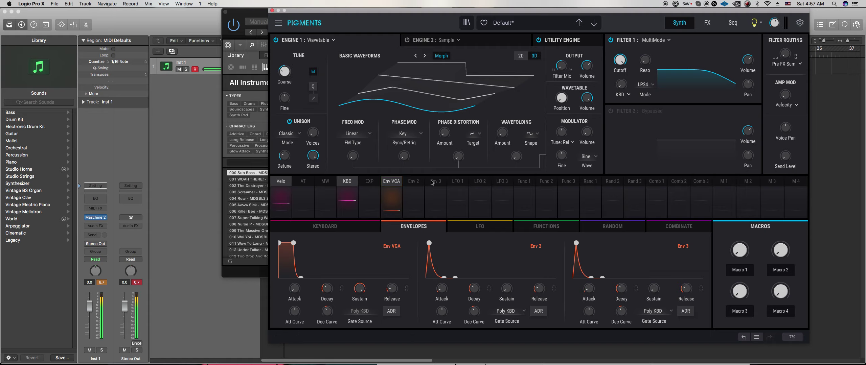
double_click(442, 288)
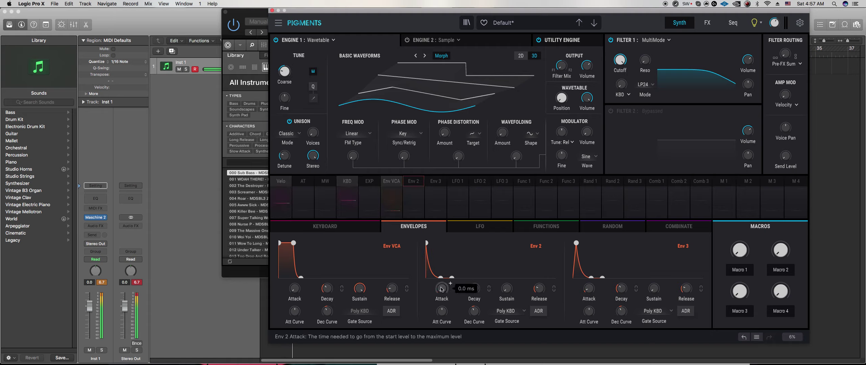
click(413, 185)
drag(347, 156, 347, 146)
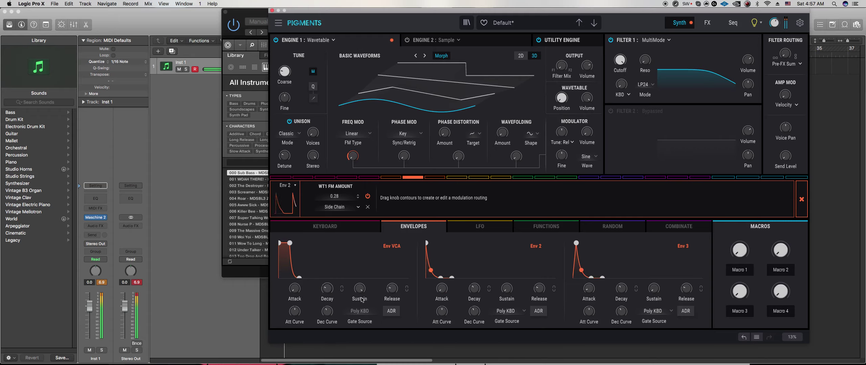
Shorten the Env 2 decay and lower the Env VCA sustain to its minimum for a plucky shape
drag(394, 289, 394, 287)
drag(474, 289, 474, 291)
mouse_move(361, 290)
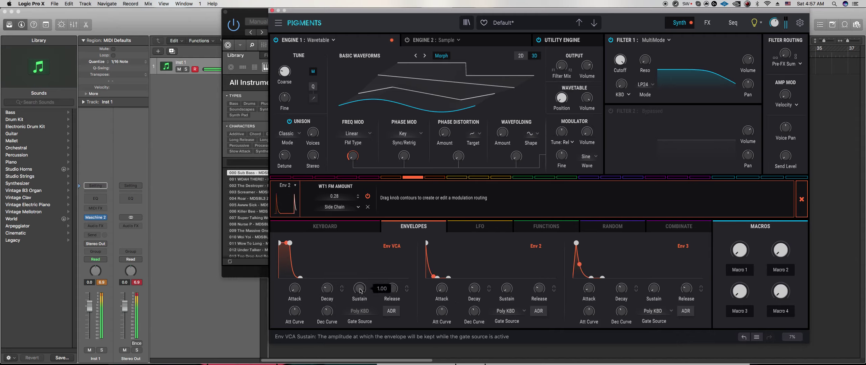
drag(360, 288, 359, 318)
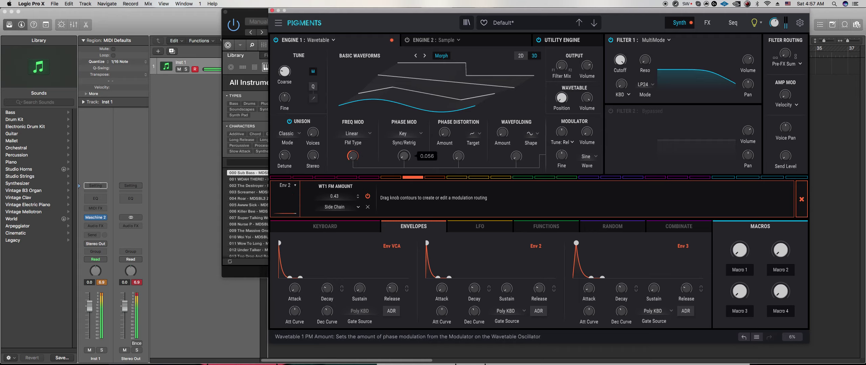
Route Env 2 to Engine 1's PM amount at 0.52 and to its coarse pitch at 0.23
drag(398, 155, 398, 150)
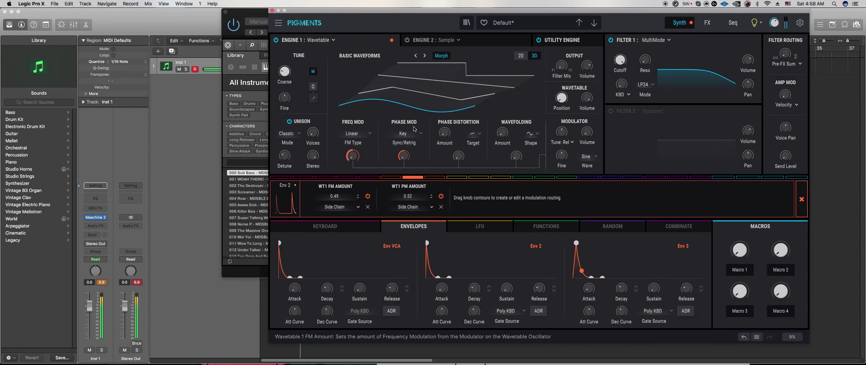
drag(279, 69, 279, 68)
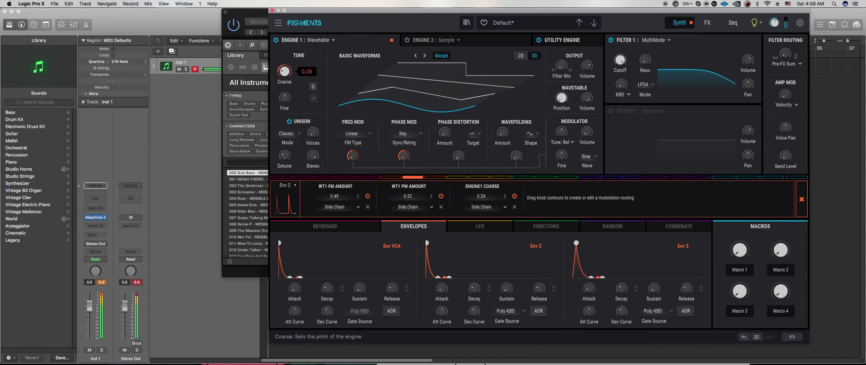
drag(280, 69, 279, 70)
drag(473, 289, 474, 290)
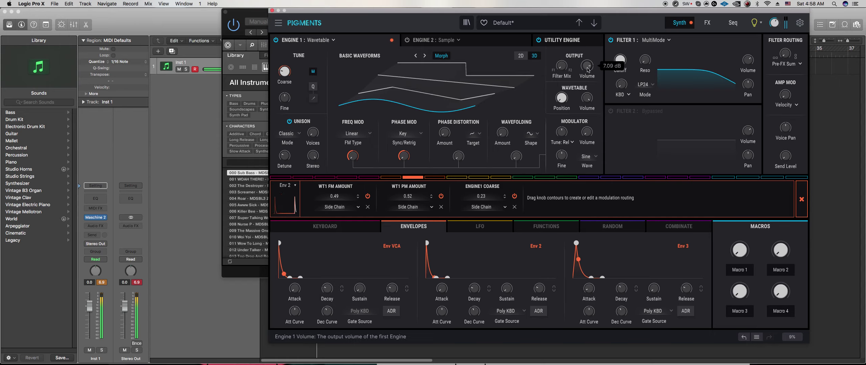
Set Env 2's modulation of the FM amount to 0.24 and of the PM amount to 0.29
click(707, 23)
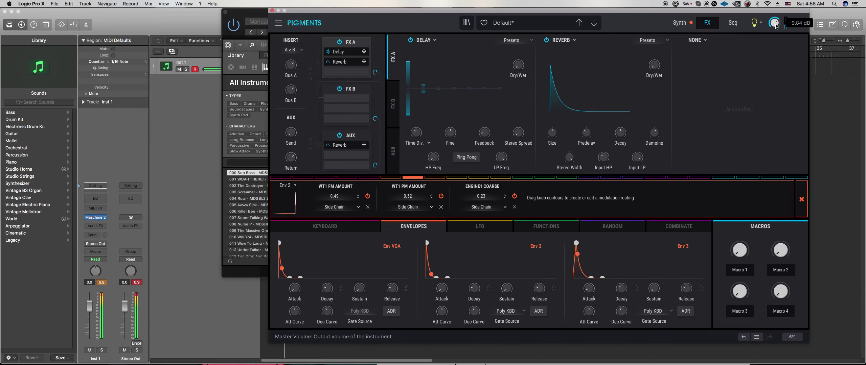
click(679, 23)
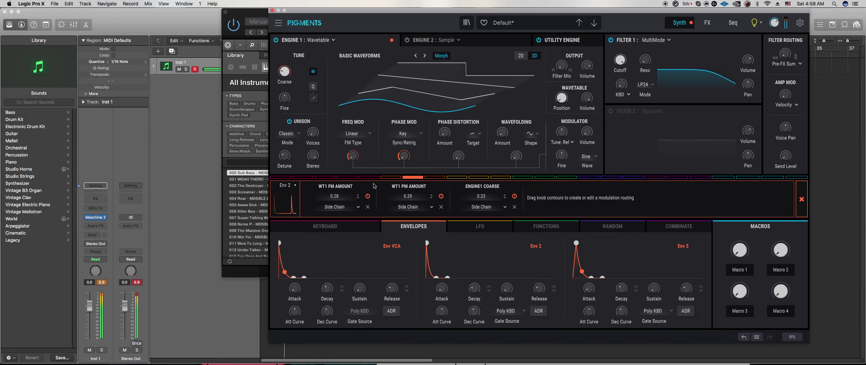
drag(348, 160, 348, 163)
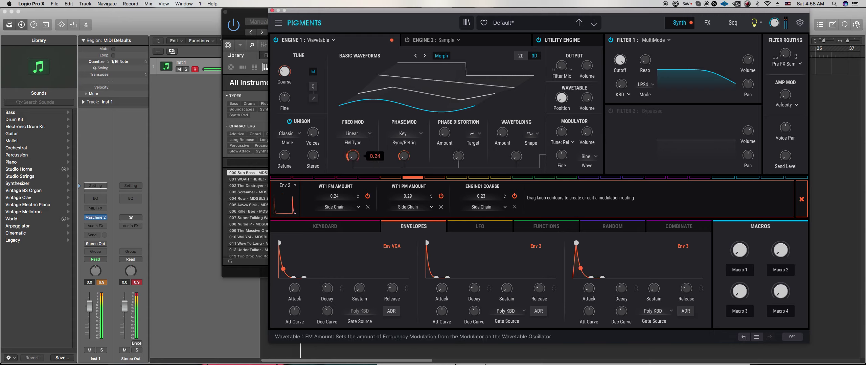
Return to the Maschine window, select sound 3 in Group A1 and bring up its Pigments instance
click(240, 271)
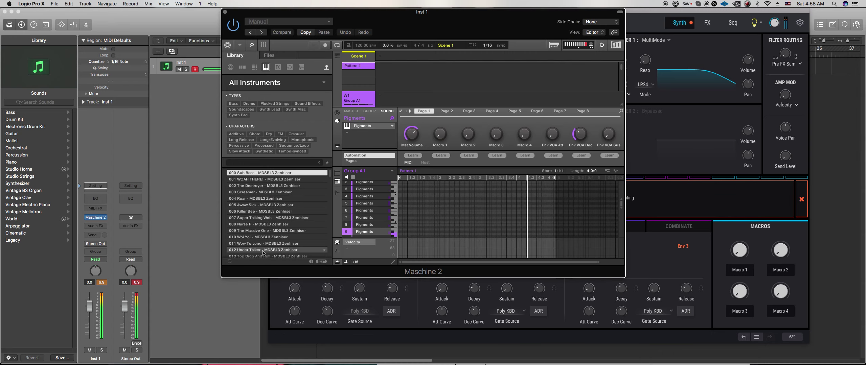
click(364, 189)
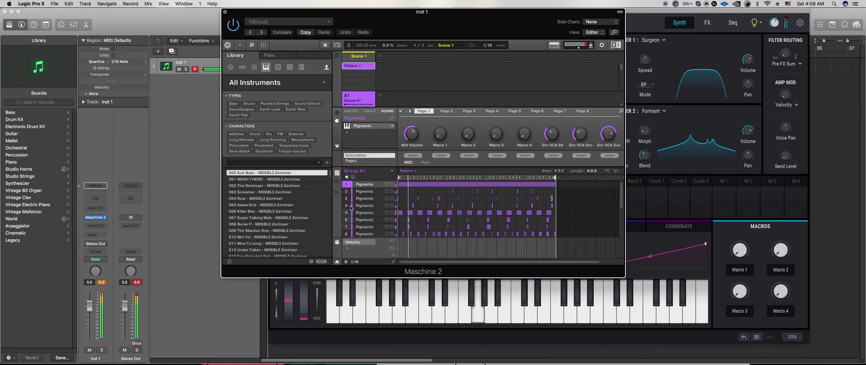
click(372, 198)
click(259, 272)
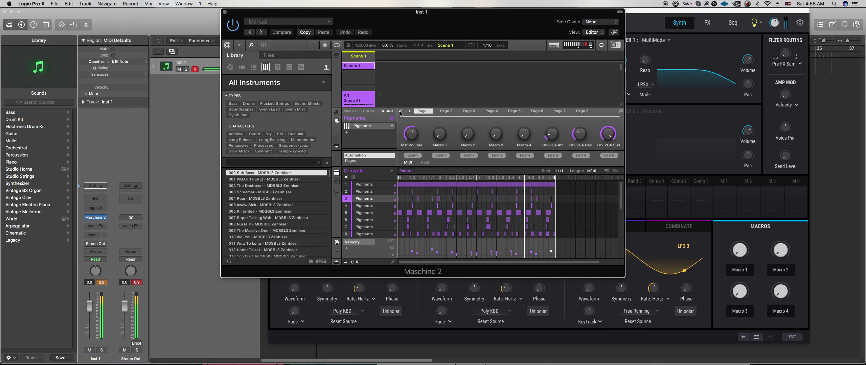
In sound 3's FX A chain, replace the Delay with Distortion and the Reverb with Multiband
click(691, 35)
click(706, 24)
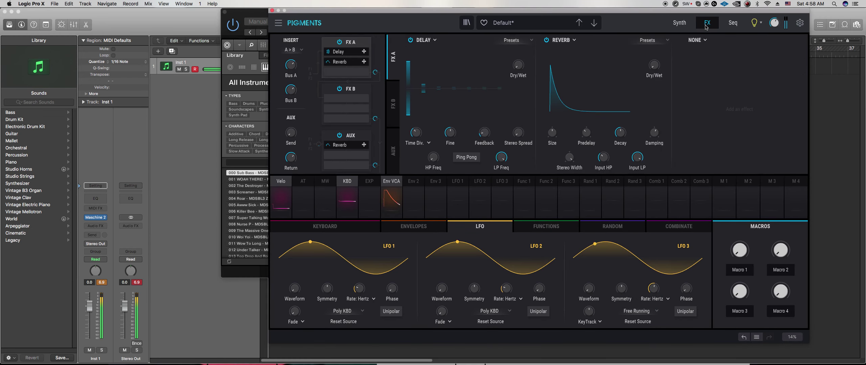
click(439, 43)
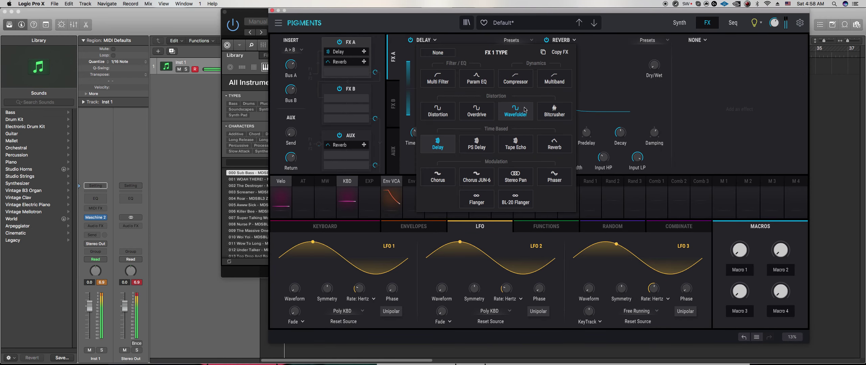
click(437, 112)
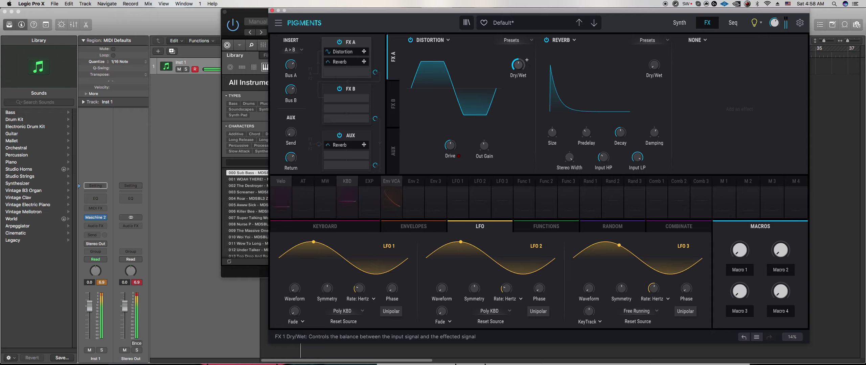
drag(517, 66, 517, 64)
click(561, 40)
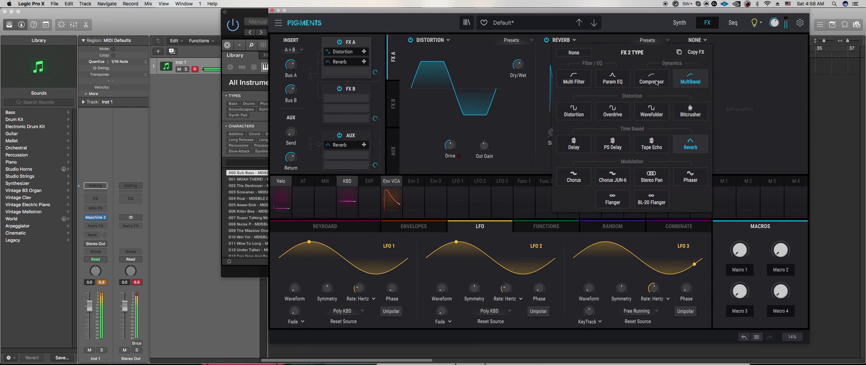
click(691, 83)
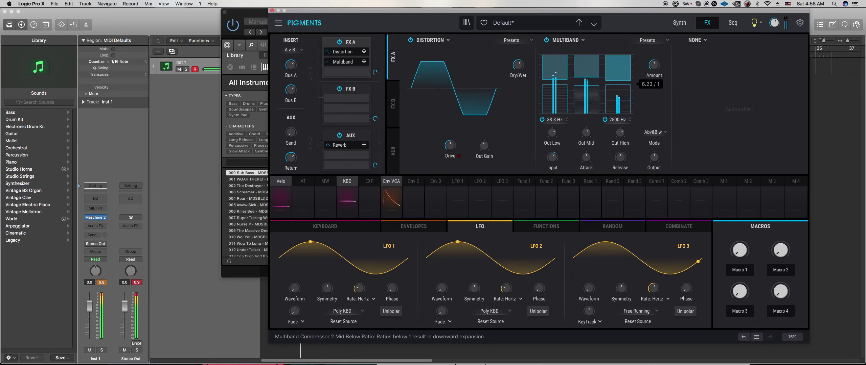
Shorten sound 3's Env VCA release slightly and try a Filter 1 resonance of 0.444
click(678, 23)
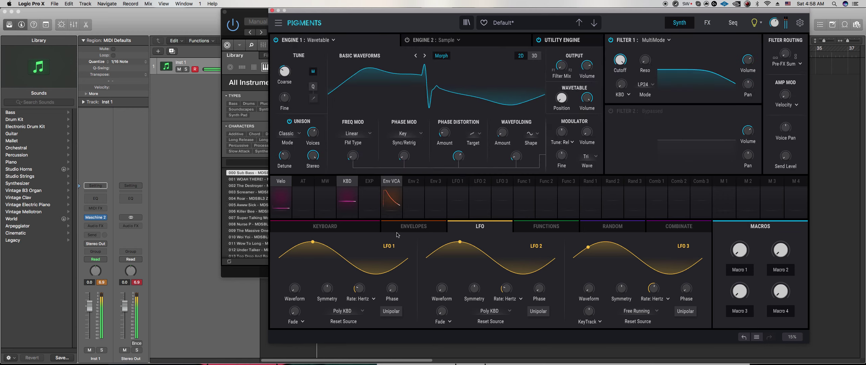
click(402, 229)
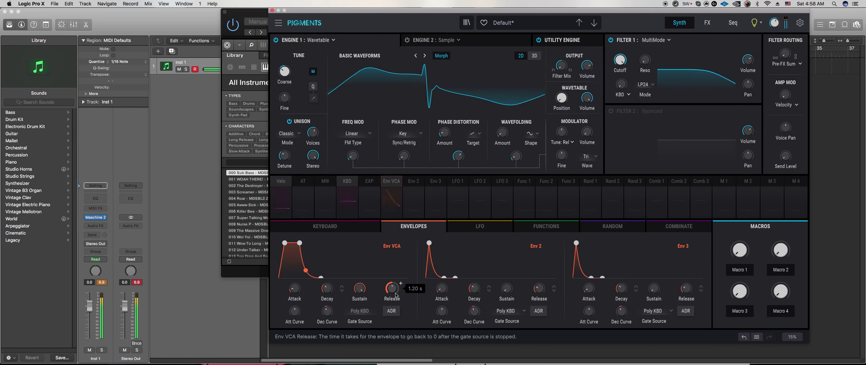
drag(393, 297, 394, 293)
drag(645, 59, 644, 51)
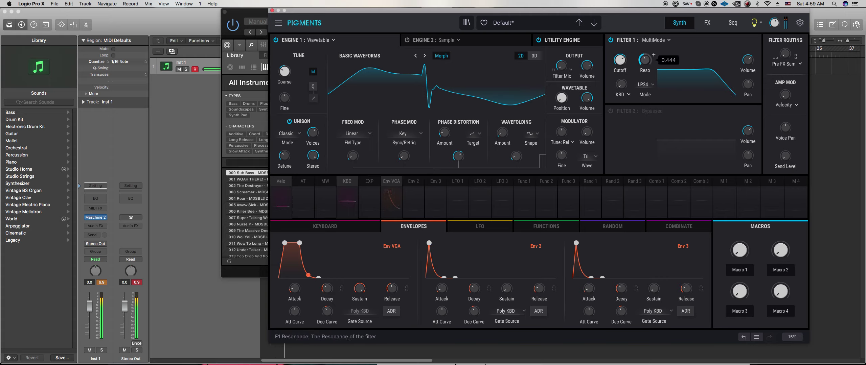
mouse_move(620, 62)
Try a 40 ms glide time, and set Filter 1 to LP36 with a cutoff of about 1017 Hz
click(356, 227)
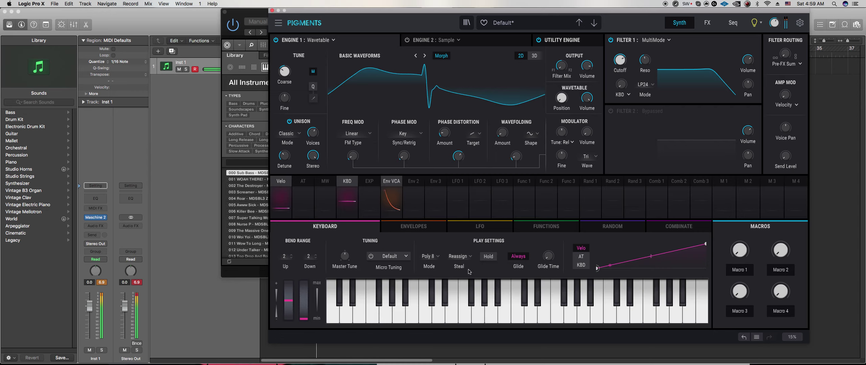
mouse_move(546, 258)
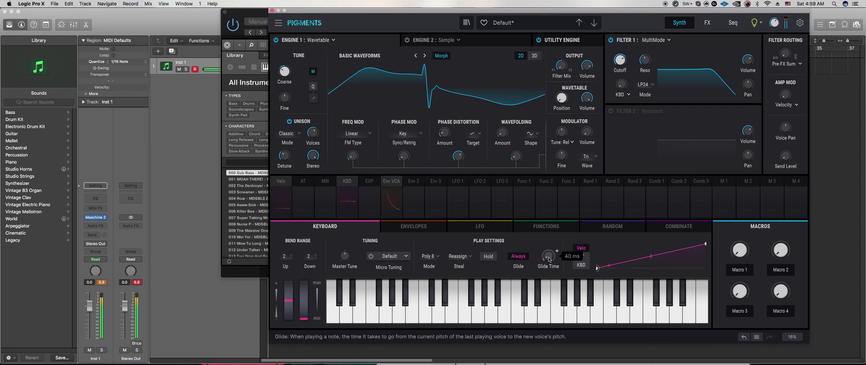
mouse_move(587, 69)
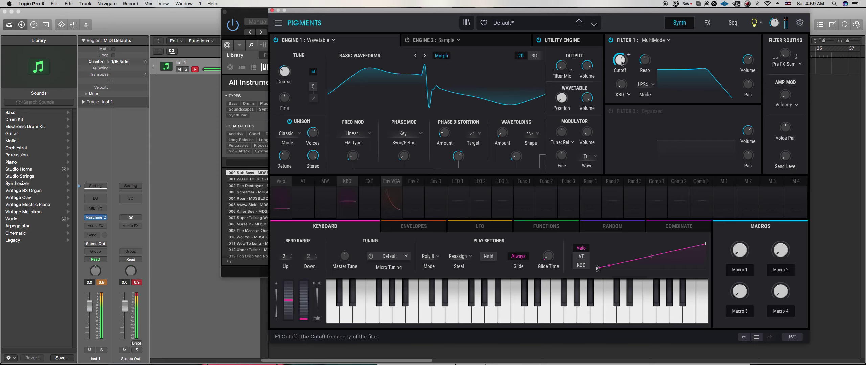
mouse_move(622, 62)
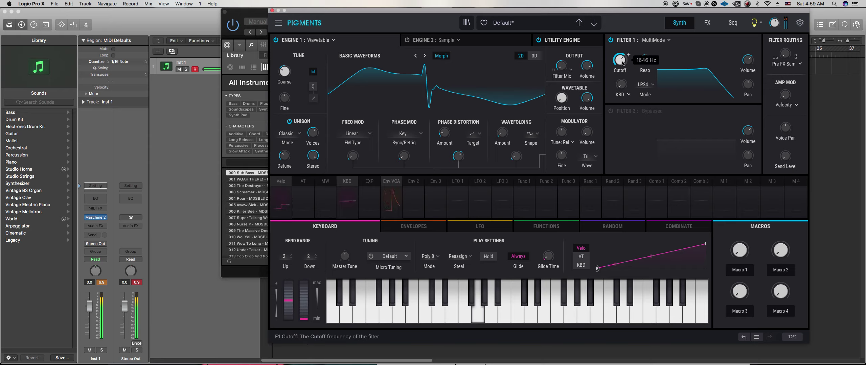
click(645, 85)
click(702, 113)
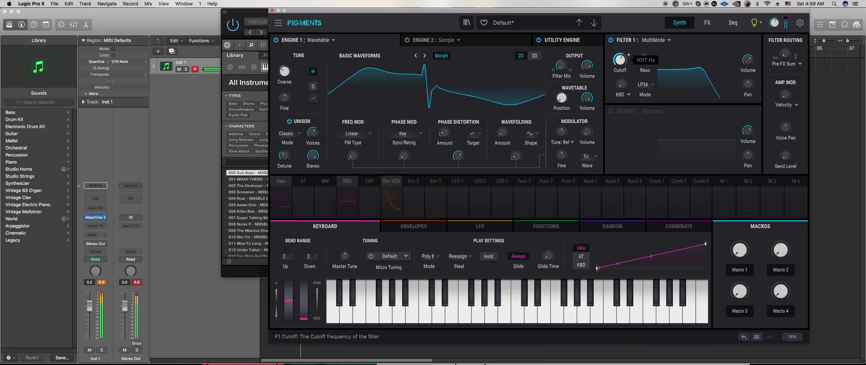
Adjust the Multiband compressor's bands, and add and tune a Multi Filter as the third FX A effect
click(708, 25)
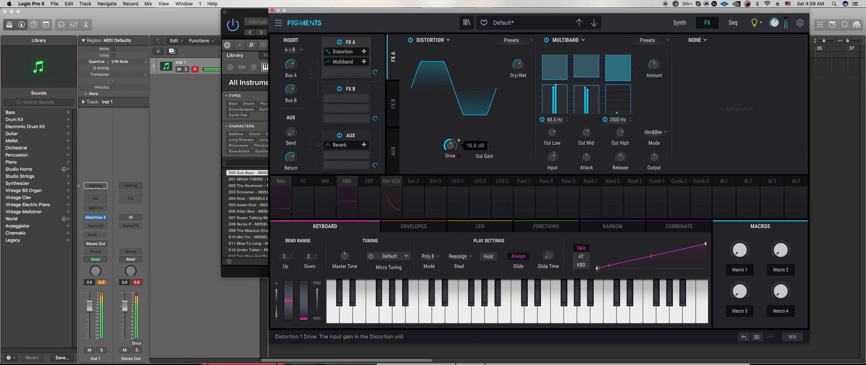
mouse_move(564, 92)
drag(580, 85, 562, 78)
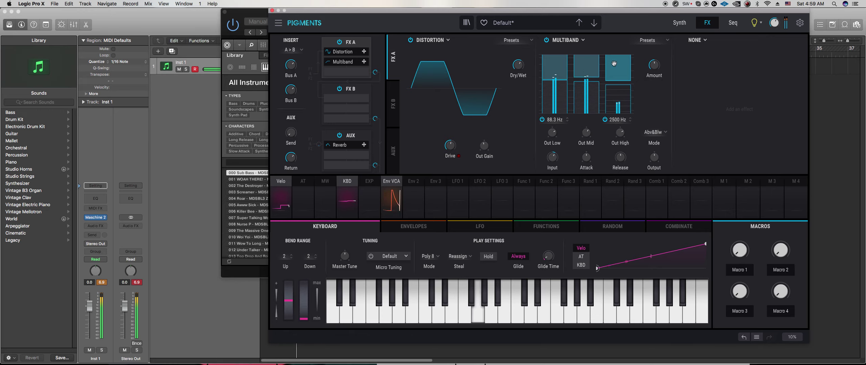
click(697, 40)
click(668, 79)
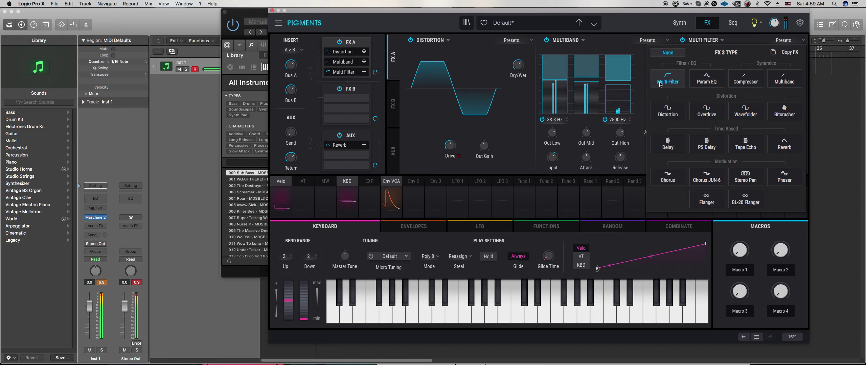
drag(730, 146, 756, 156)
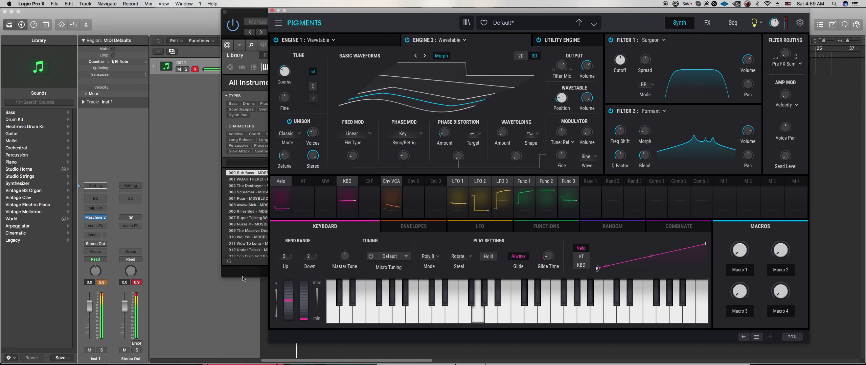
Open the plucky sound that uses Env 2 modulation and replace its FX A Delay with Distortion
click(242, 278)
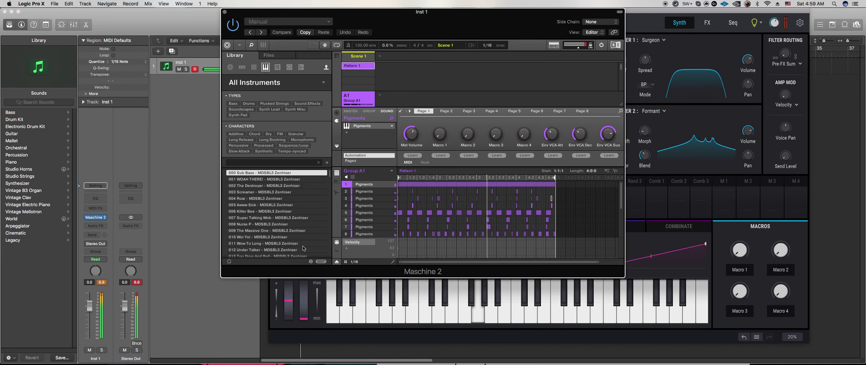
click(367, 199)
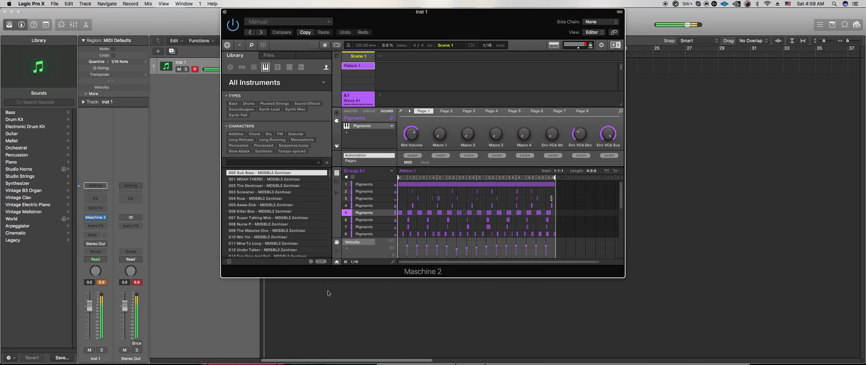
click(328, 293)
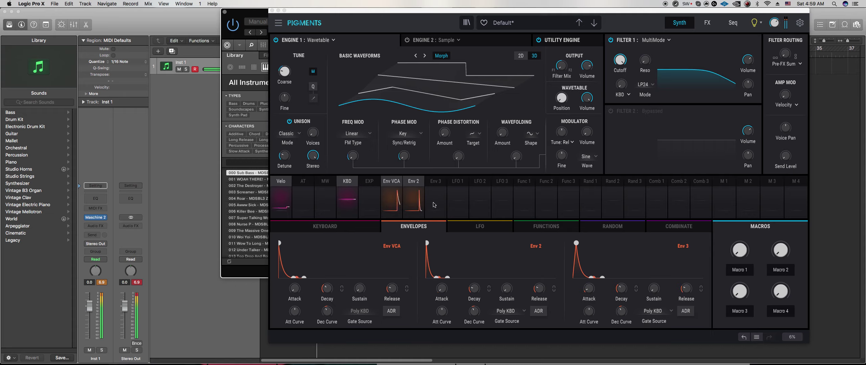
click(706, 23)
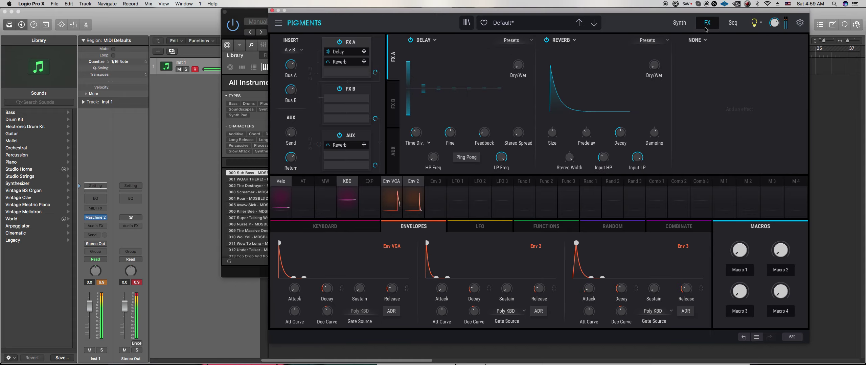
click(431, 43)
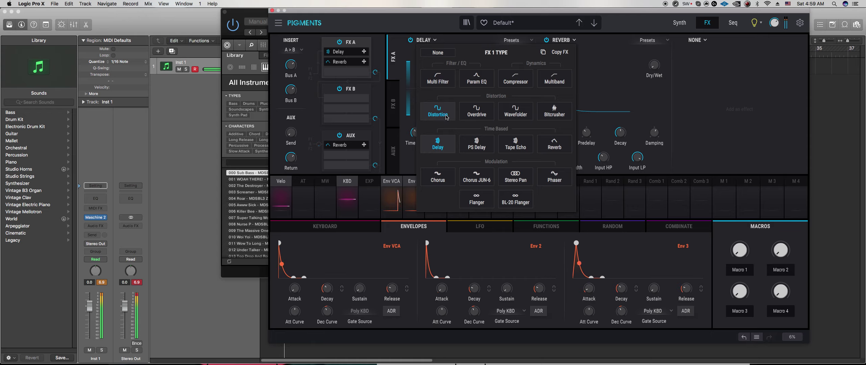
click(460, 114)
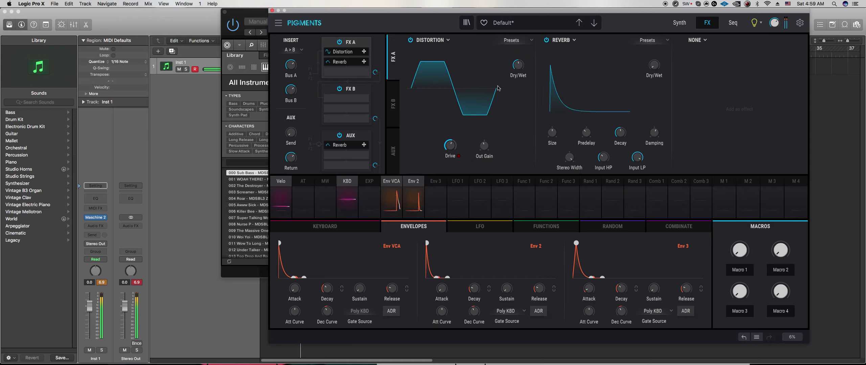
Set the Env VCA decay to about 287 ms and raise its sustain to maximum
click(678, 24)
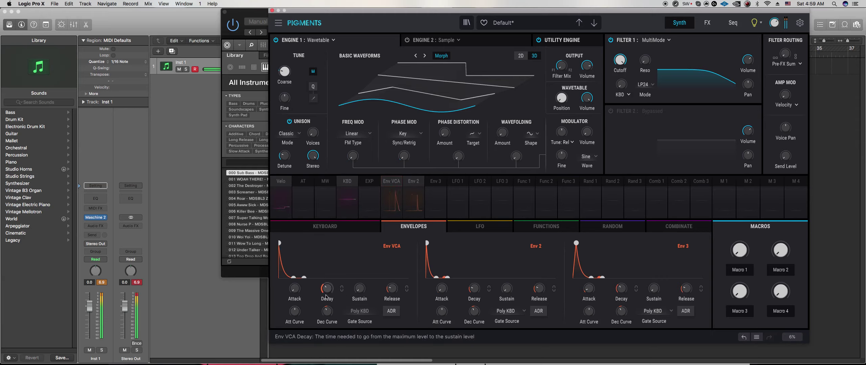
mouse_move(400, 284)
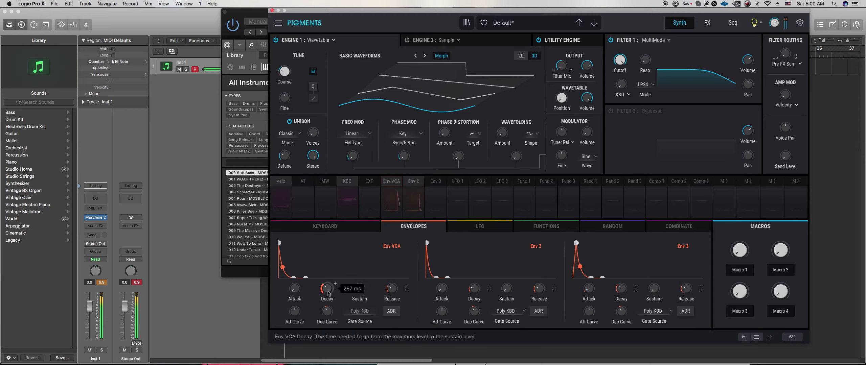
drag(358, 292, 392, 285)
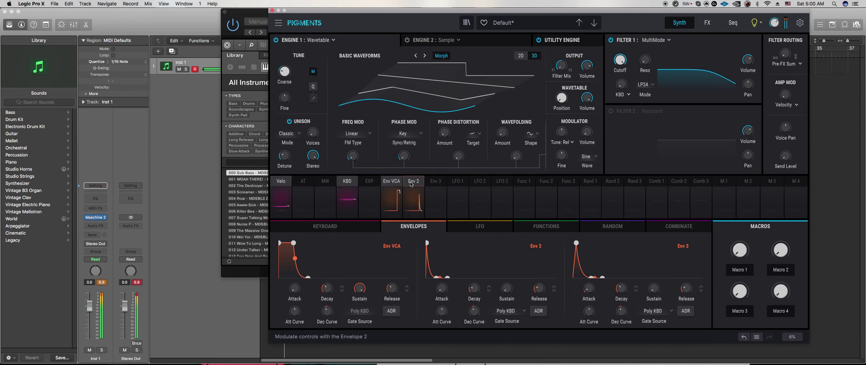
Set Env 2's Engine 1 modulation to 0.12 for coarse pitch, 0.13 FM, 0.16 PM and 0.41 phase distortion
click(413, 198)
drag(354, 155, 403, 159)
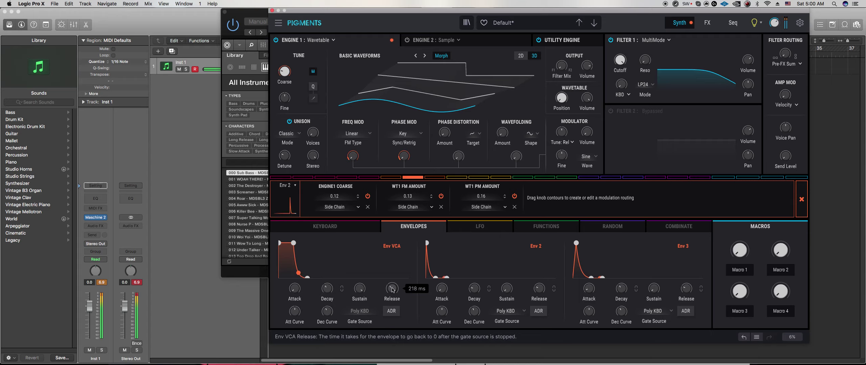
mouse_move(437, 134)
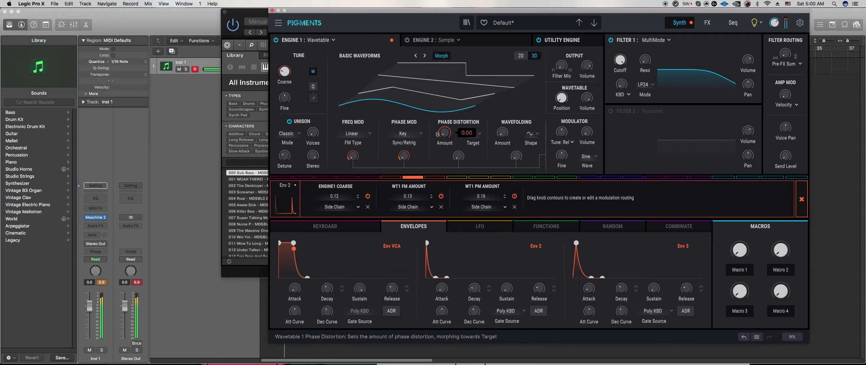
drag(438, 134, 437, 130)
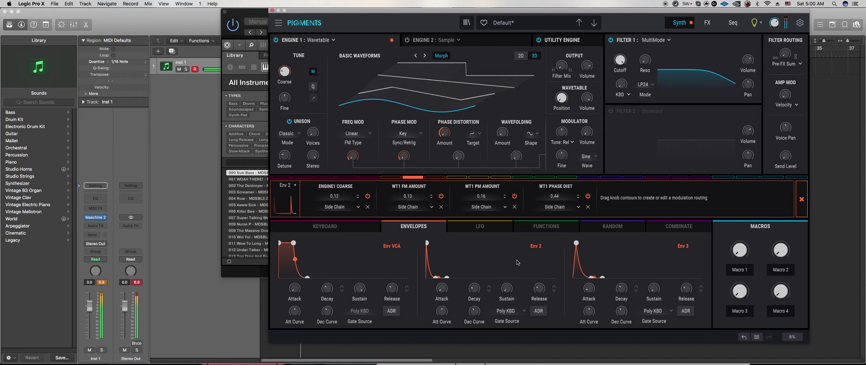
drag(439, 129, 439, 132)
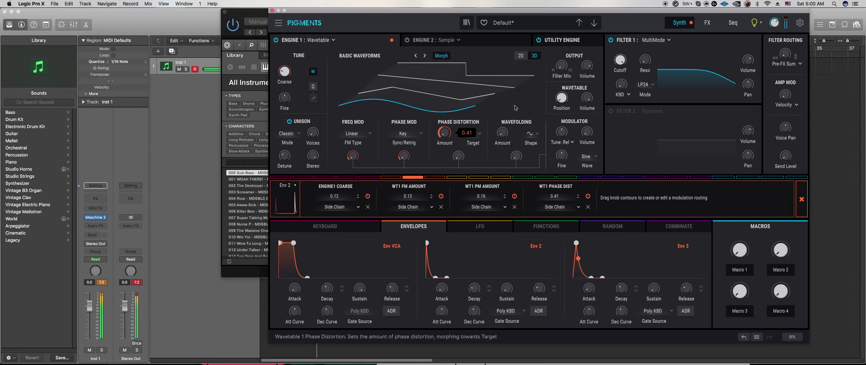
Lower Filter 1's cutoff and adjust its resonance to darken the sound
drag(620, 61, 620, 92)
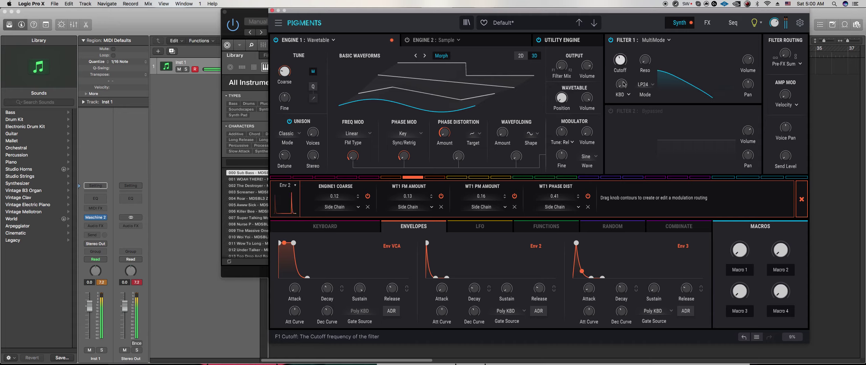
drag(645, 60, 645, 53)
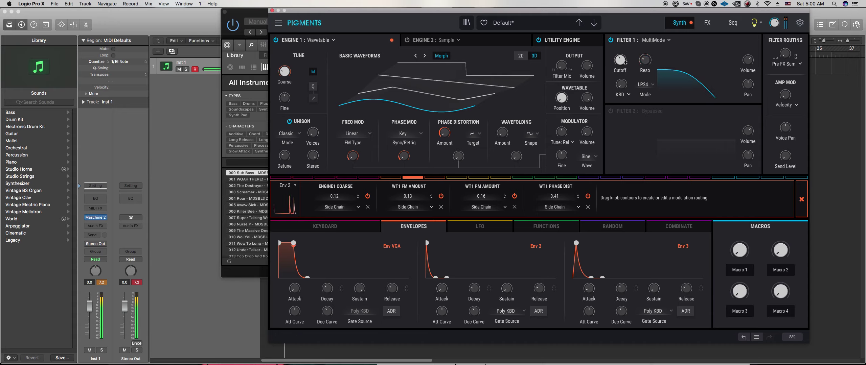
Bypass both the Reverb and the Distortion in FX A
mouse_move(645, 64)
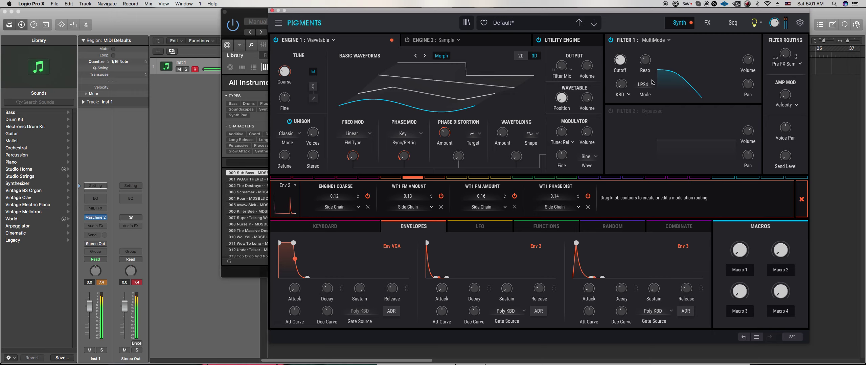
click(707, 23)
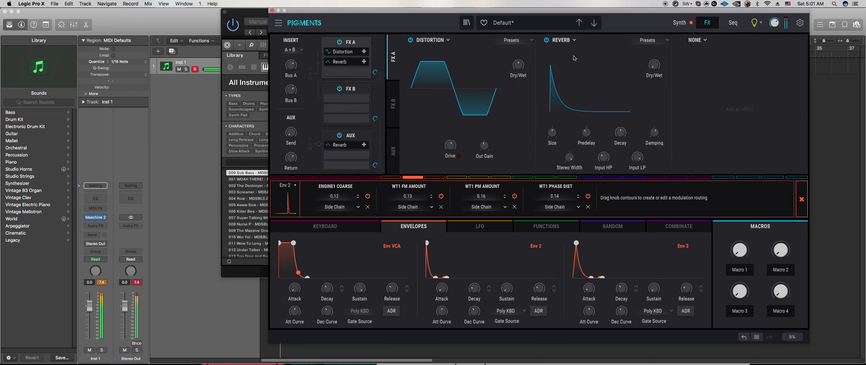
click(546, 41)
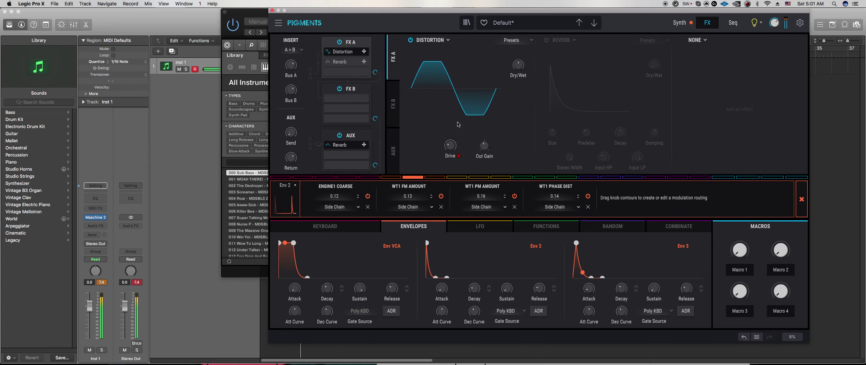
click(409, 40)
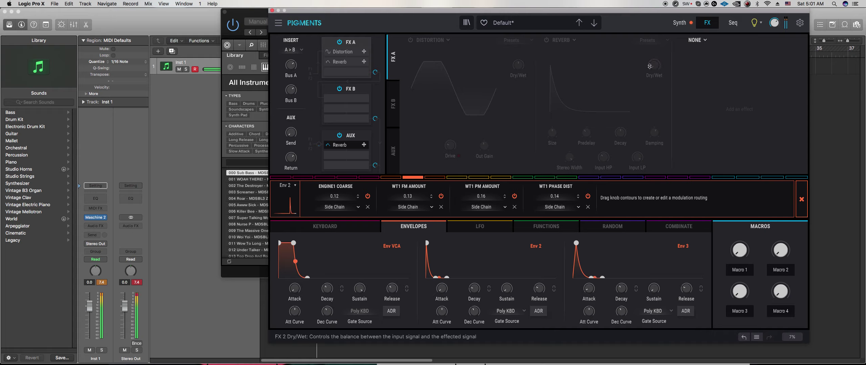
Set Env 2's coarse pitch modulation to 0.06 and its FM, PM and phase distortion to 0.00, and lengthen Env VCA's attack and release slightly
click(680, 23)
drag(586, 65, 620, 55)
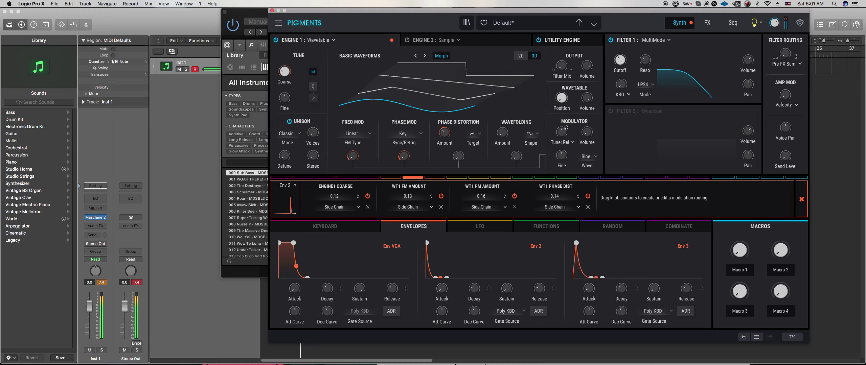
drag(389, 290, 390, 286)
double_click(403, 156)
double_click(352, 156)
drag(297, 290, 298, 282)
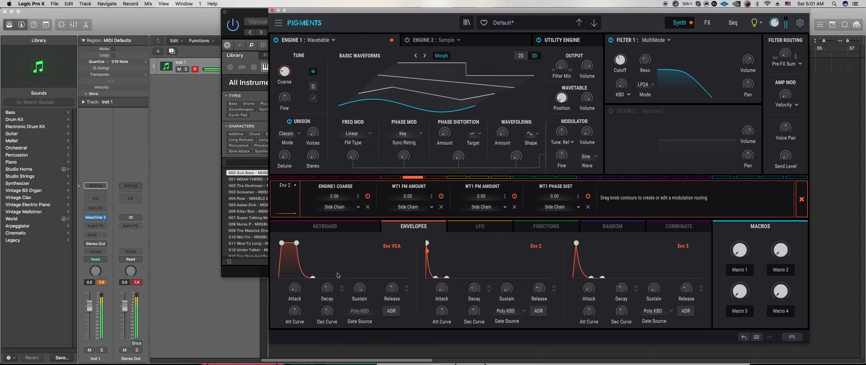
Adjust Engine 1's unison voices and stereo spread, comparing them with the unison settings of sound 4's Pigments
drag(314, 137, 314, 125)
drag(313, 157, 314, 125)
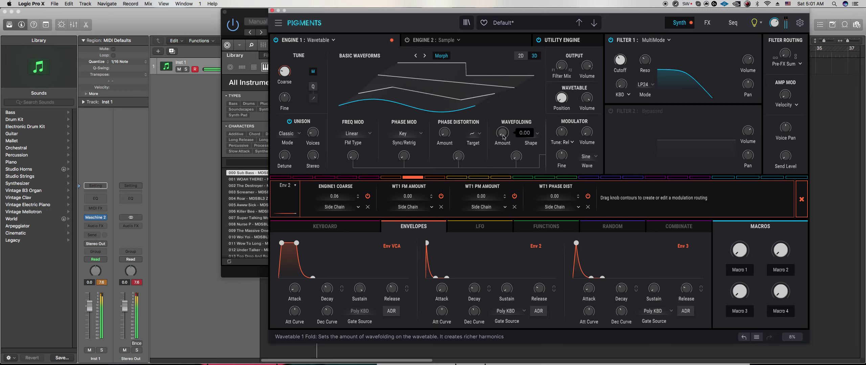
click(253, 272)
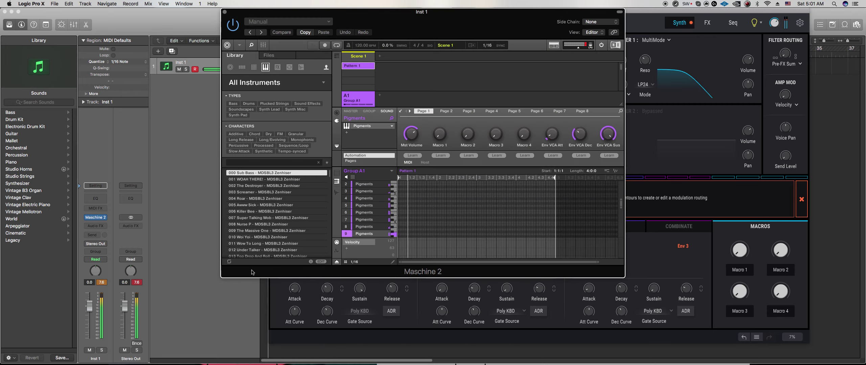
click(362, 197)
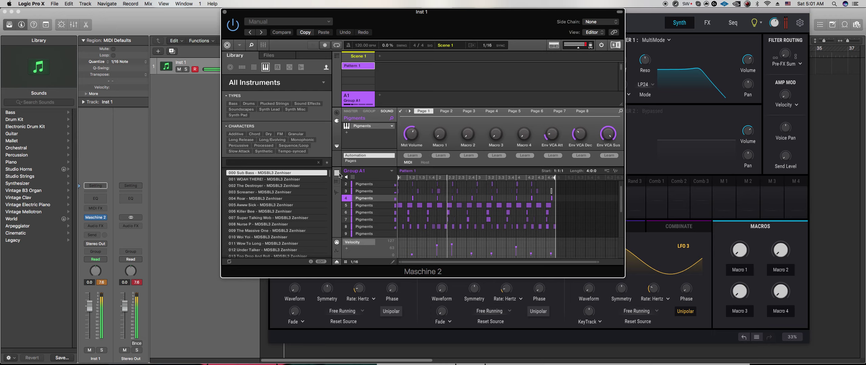
double_click(362, 126)
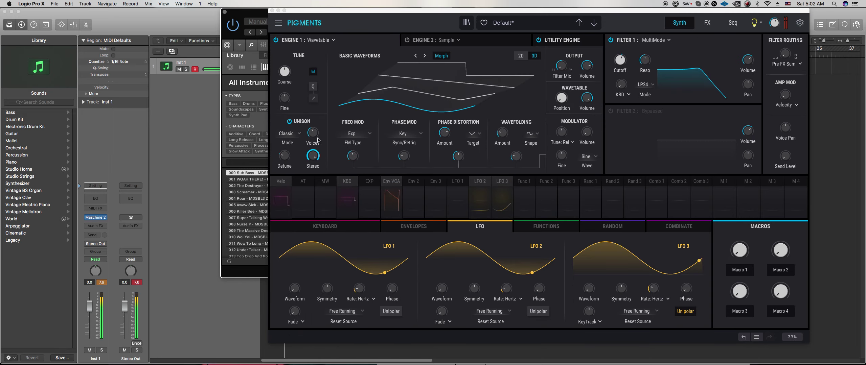
click(313, 133)
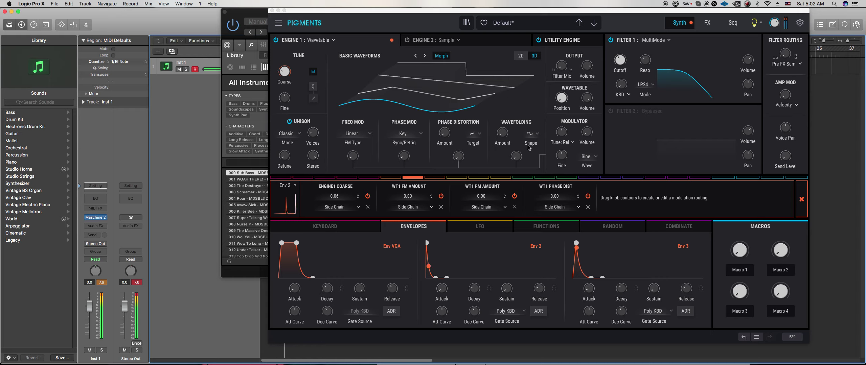
Check the glide time in the keyboard play settings and raise Filter 1's cutoff
click(624, 63)
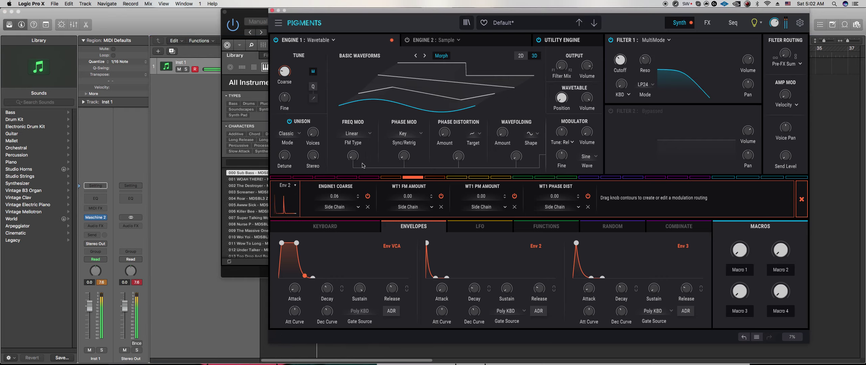
click(458, 156)
click(365, 230)
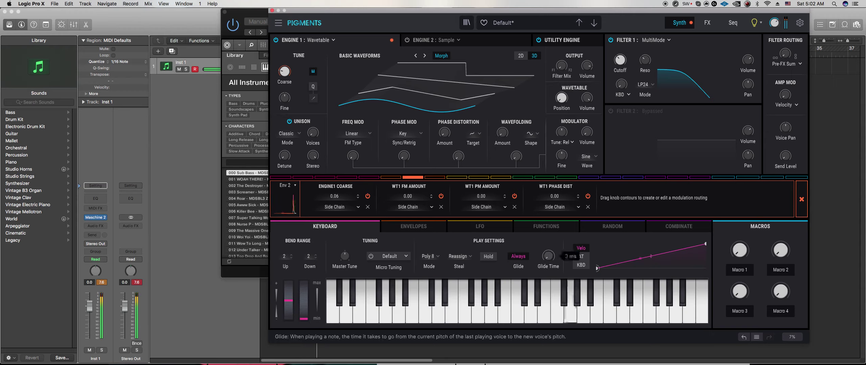
click(429, 230)
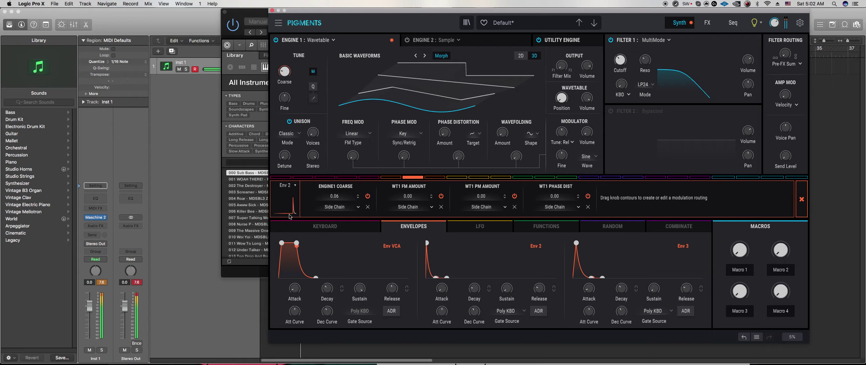
drag(620, 62, 621, 61)
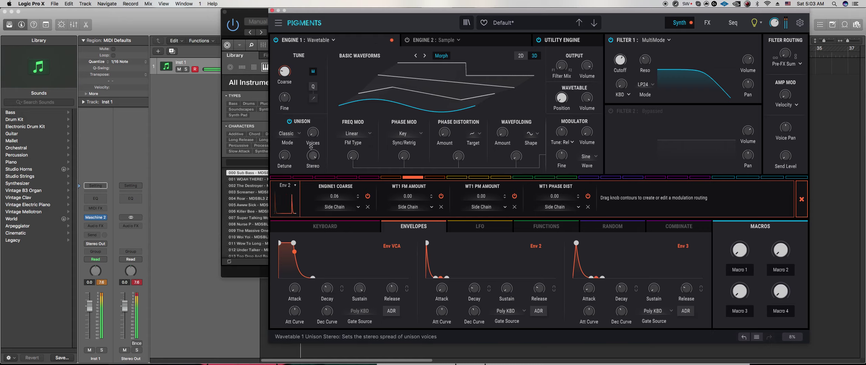
Set Env 2's coarse modulation to 0.00 and FM to 0.35, and reshape Env VCA into a decaying pluck without sustain
mouse_move(278, 69)
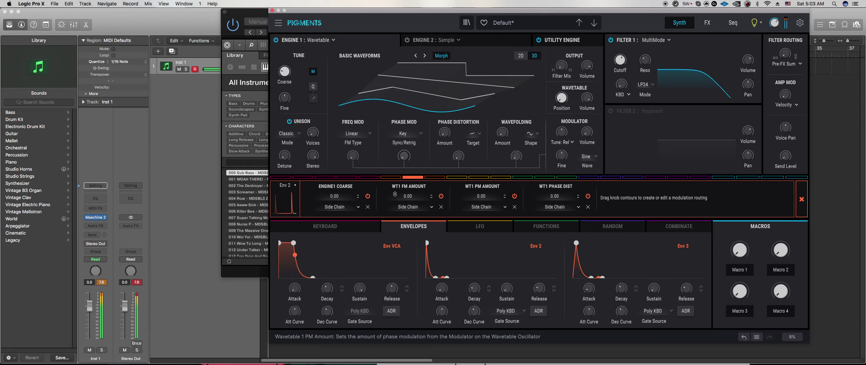
drag(353, 156, 353, 154)
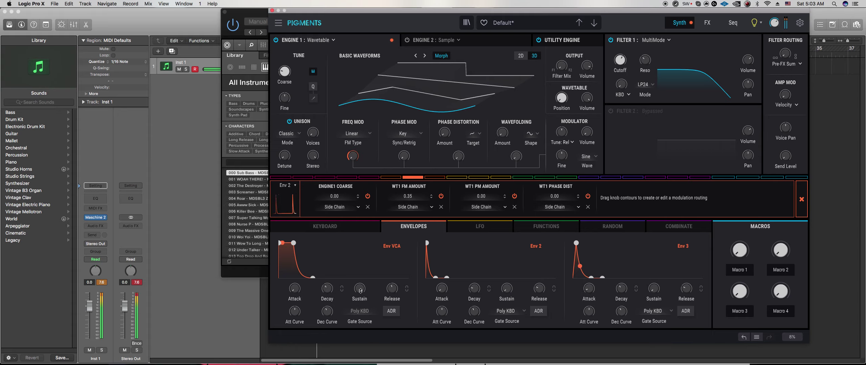
drag(389, 290, 329, 287)
drag(391, 291, 391, 295)
drag(332, 290, 331, 290)
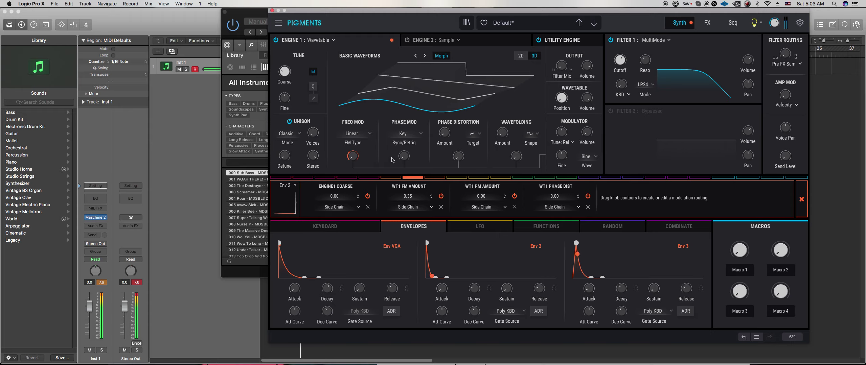
Lengthen Env 2's decay to about 226 ms and set its modulation to 0.12 FM, 0.16 PM and 0.05 coarse pitch
drag(473, 288, 474, 285)
drag(351, 155, 401, 156)
drag(280, 68, 280, 67)
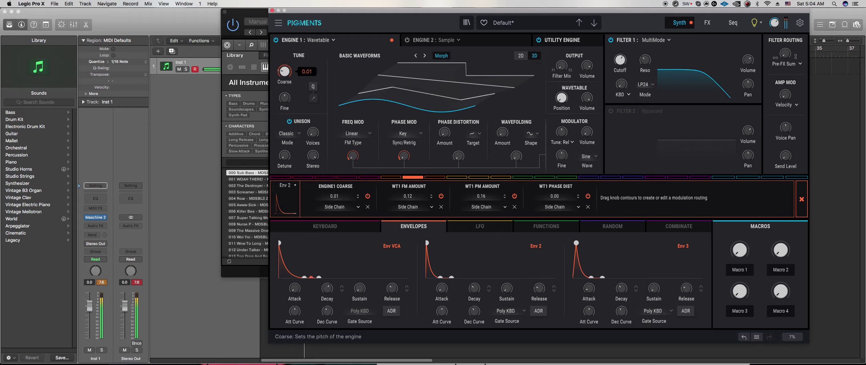
Enable modulation quantizing for Engine 1's coarse tuning and switch off some of the allowed intervals
click(313, 87)
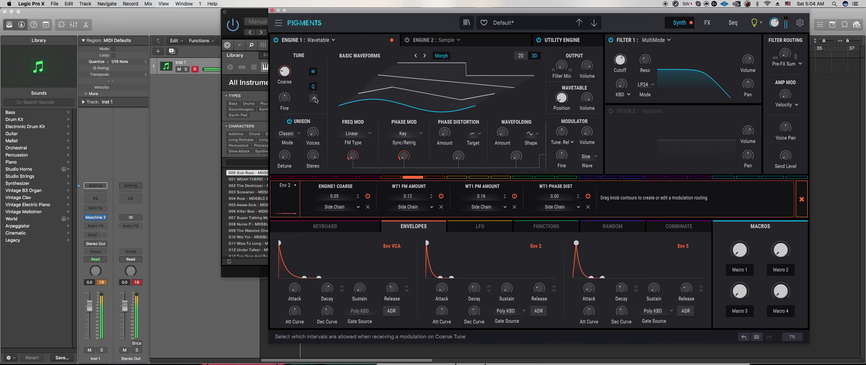
click(314, 99)
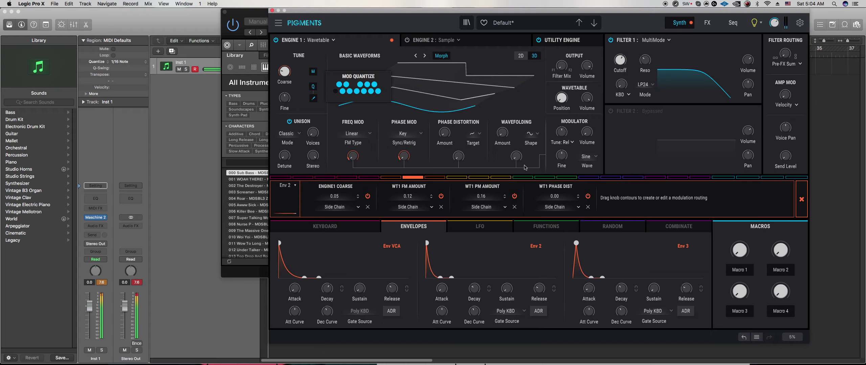
click(370, 85)
click(379, 91)
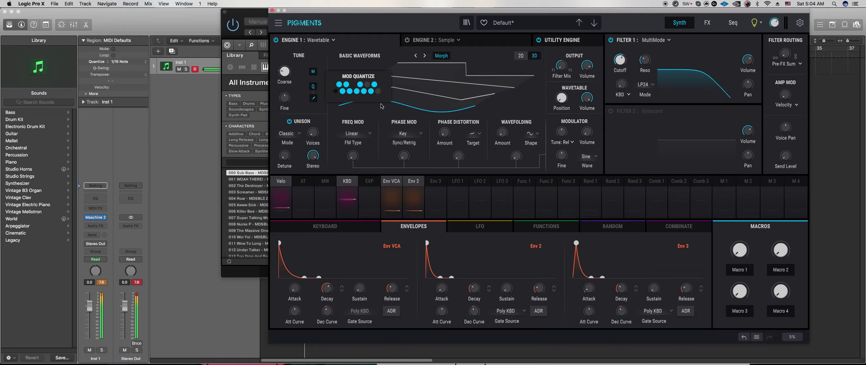
click(339, 85)
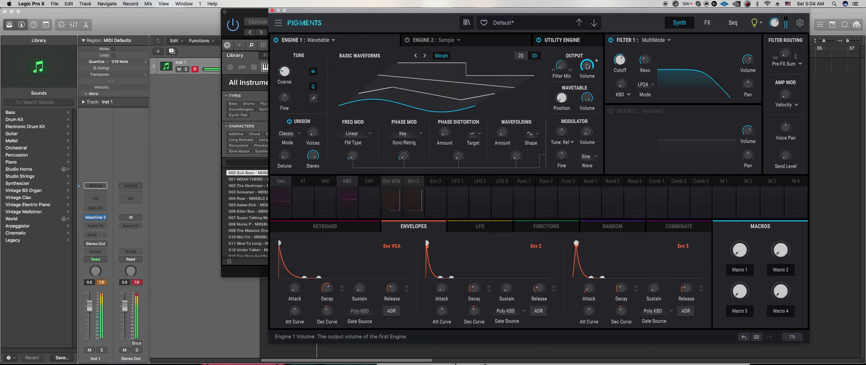
Raise Filter 1's cutoff and adjust Engine 1's unison voices and detune
mouse_move(620, 60)
drag(620, 60, 620, 52)
drag(313, 133, 313, 128)
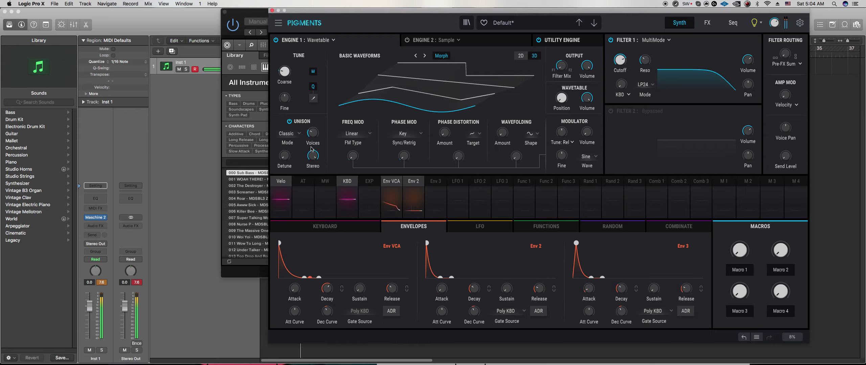
drag(312, 133, 312, 135)
drag(284, 155, 285, 154)
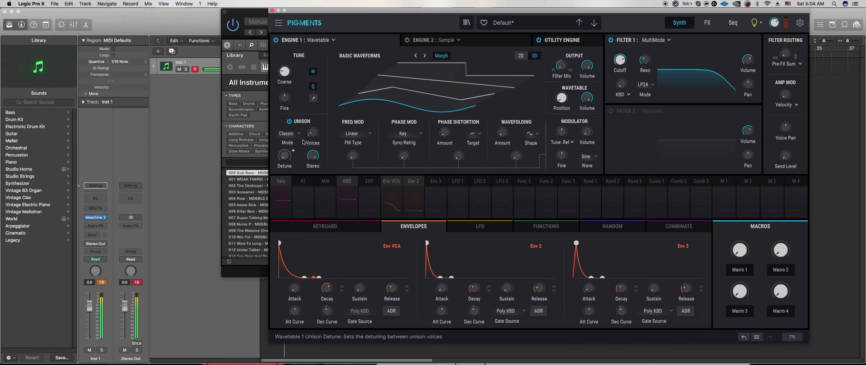
Re-enable FX A's second slot, replace its Reverb with Overdrive and adjust the Overdrive's drive
click(707, 22)
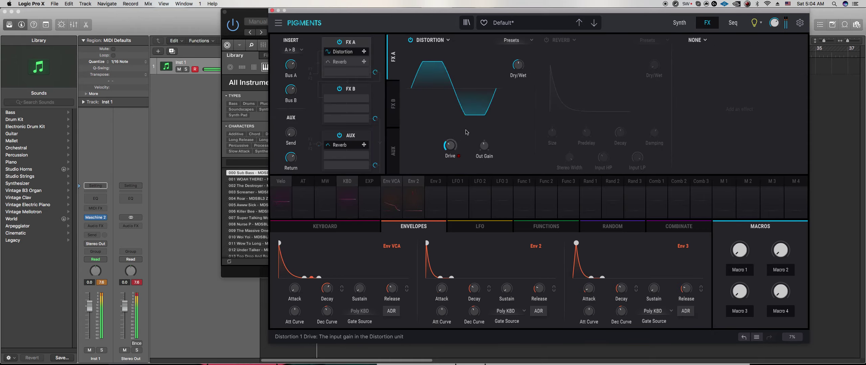
click(546, 41)
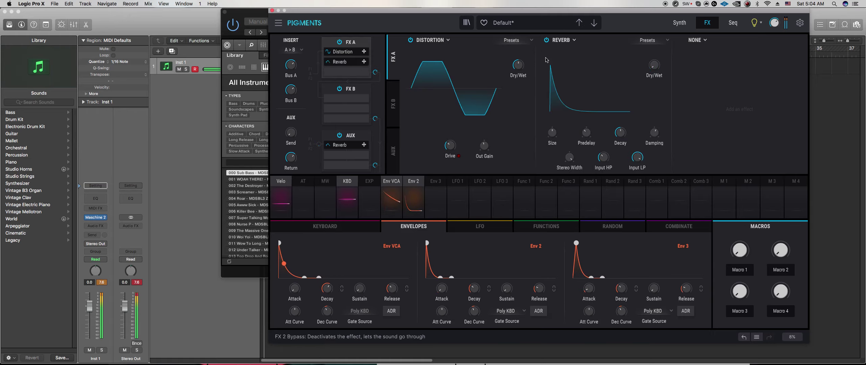
click(652, 39)
click(560, 42)
click(560, 41)
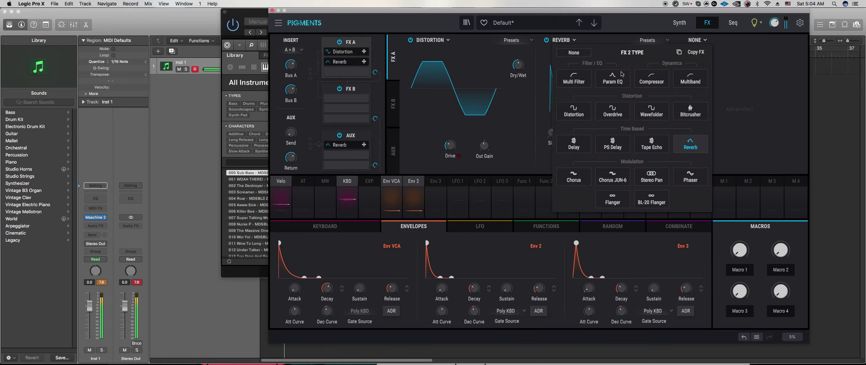
click(619, 115)
scroll(577, 140, up, 10)
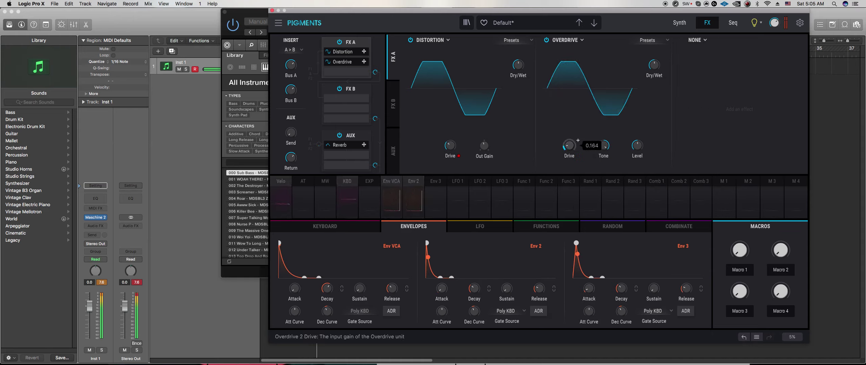
scroll(578, 140, down, 3)
Replace the Overdrive in FX A with Multiband and adjust its low band's threshold
click(690, 78)
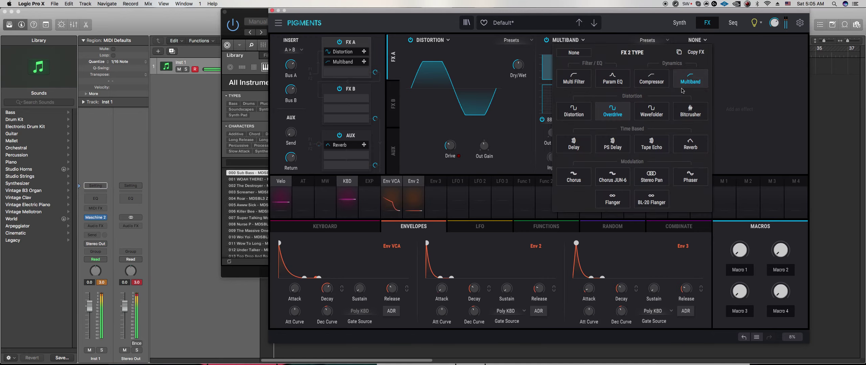
drag(564, 108, 564, 114)
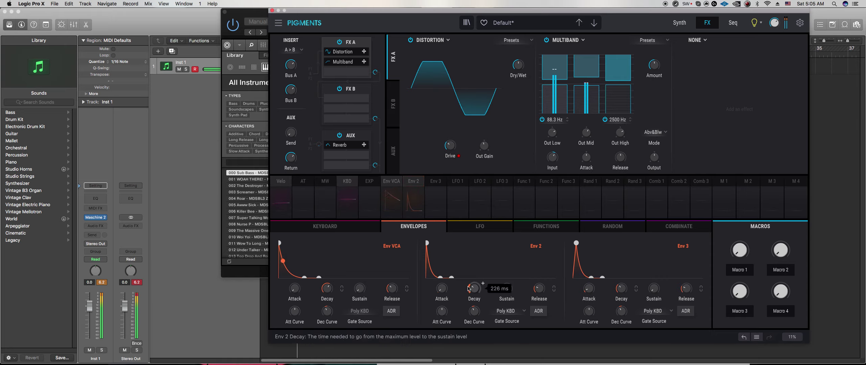
Return to the synth view and check Env 2's modulation amounts and decay time
click(679, 23)
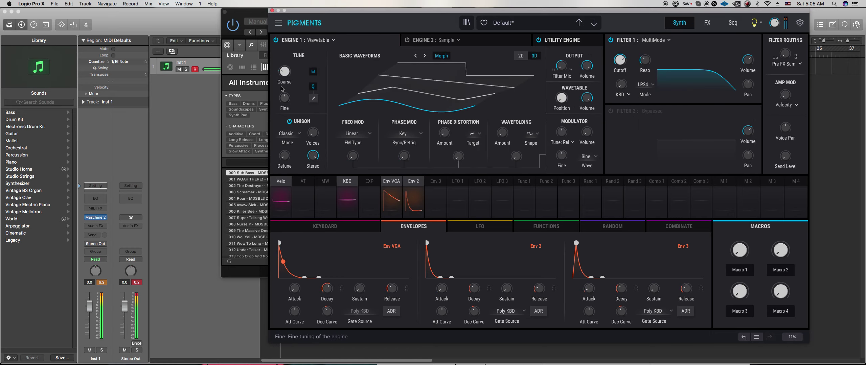
click(407, 182)
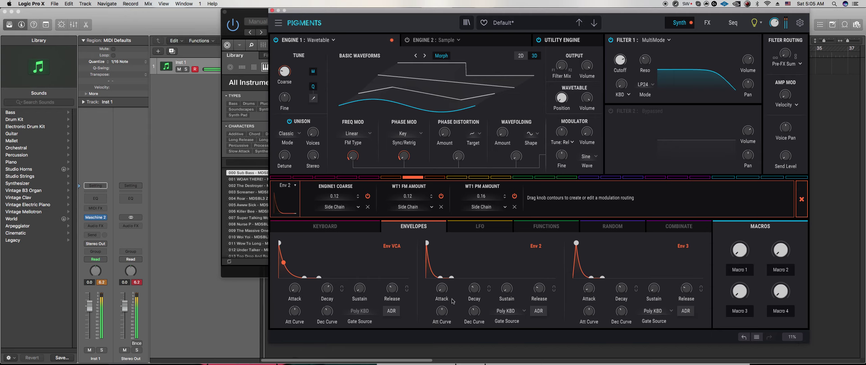
mouse_move(475, 290)
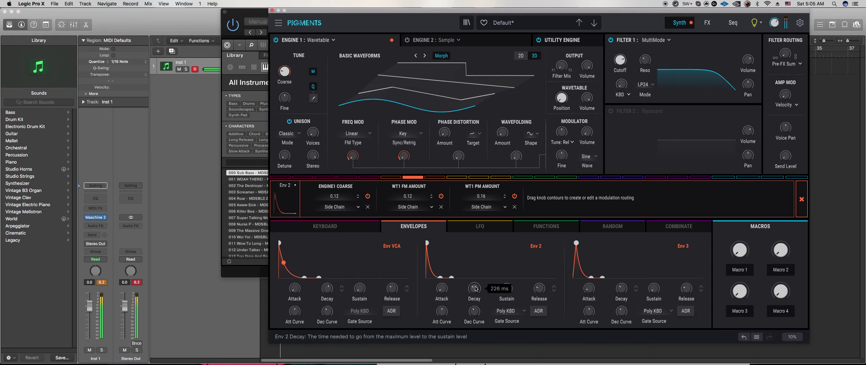
click(412, 177)
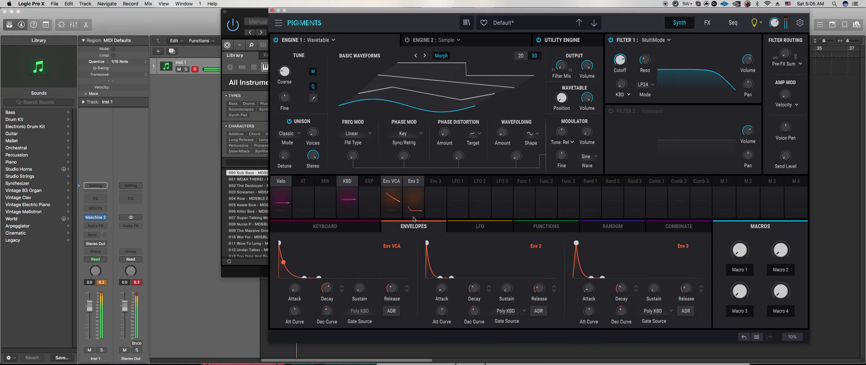
Shape Env 3 with minimum attack, 1 ms decay and full sustain, and adjust its release time
click(406, 183)
mouse_move(277, 70)
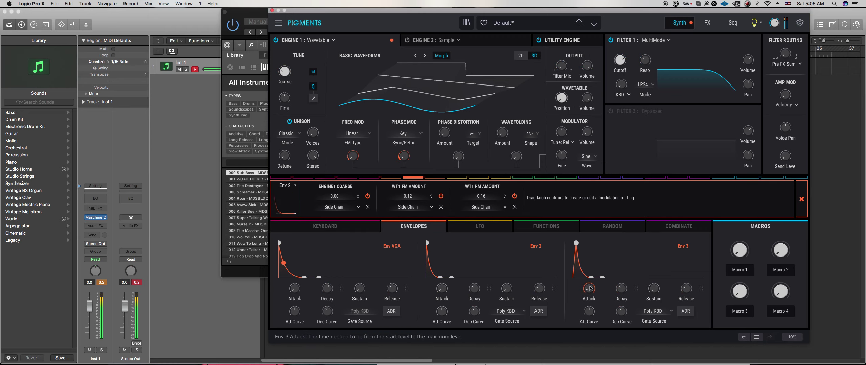
drag(589, 289, 593, 314)
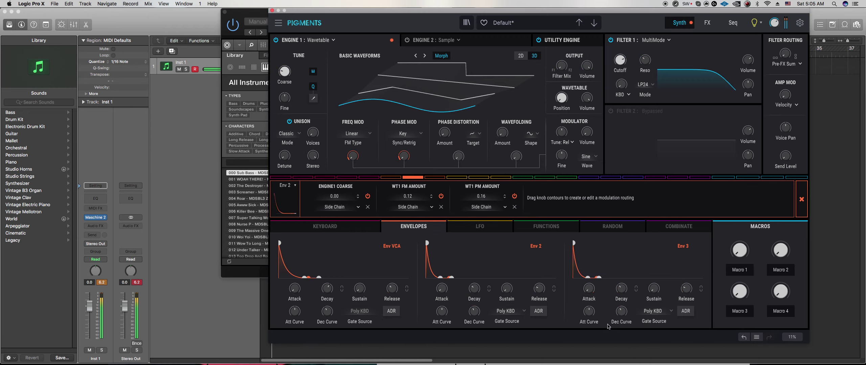
click(239, 277)
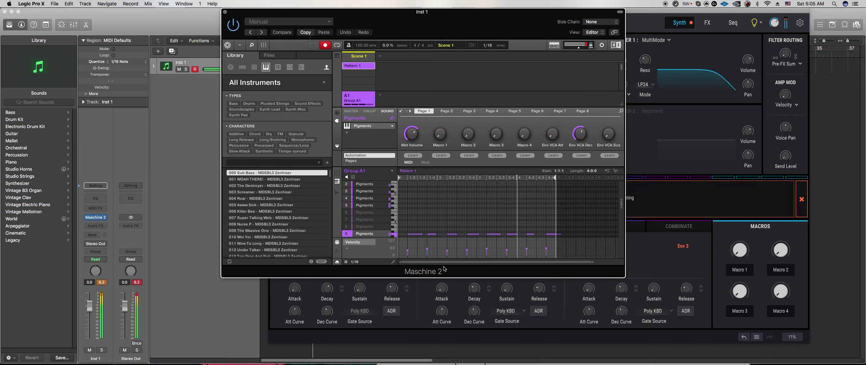
click(450, 286)
drag(621, 290, 653, 260)
drag(621, 289, 621, 317)
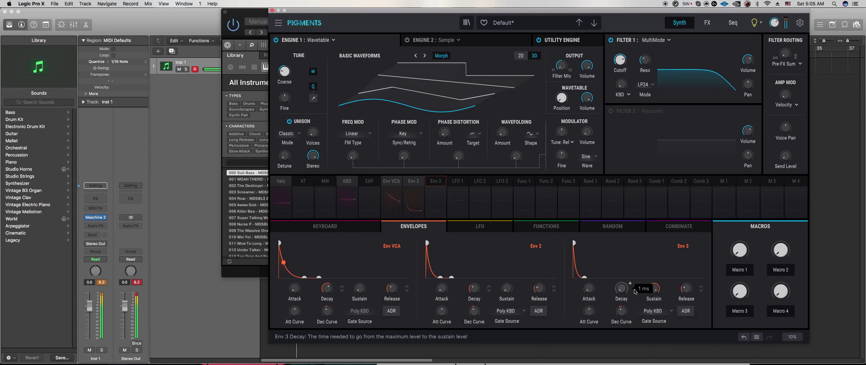
drag(686, 289, 686, 289)
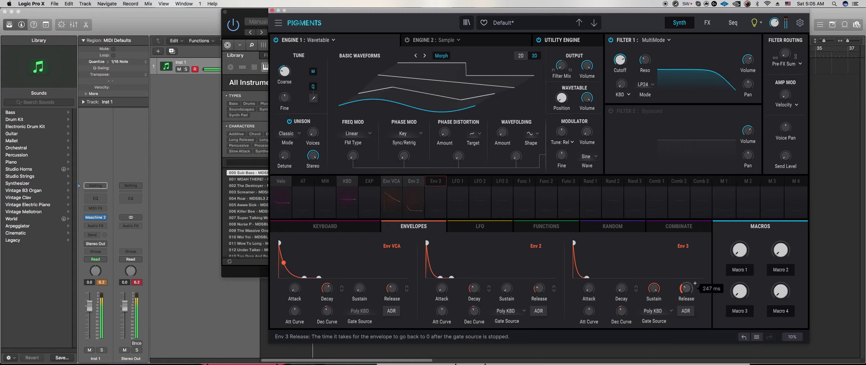
Try Env 3 on Engine 1's coarse pitch, and assign Env 2 to the coarse pitch with an amount of 0.05
click(436, 186)
drag(284, 78, 284, 77)
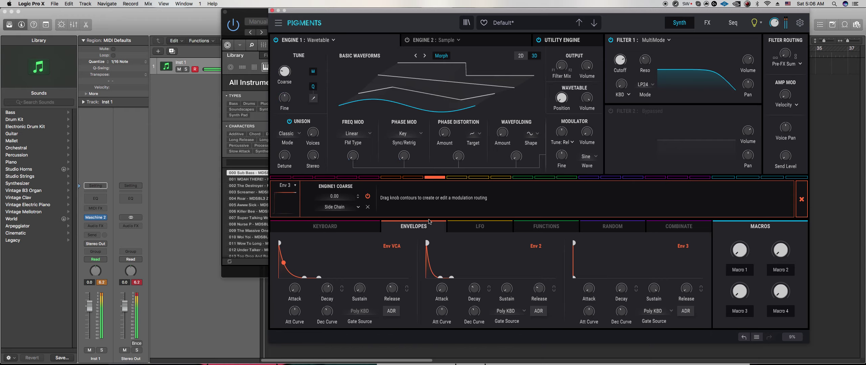
click(413, 179)
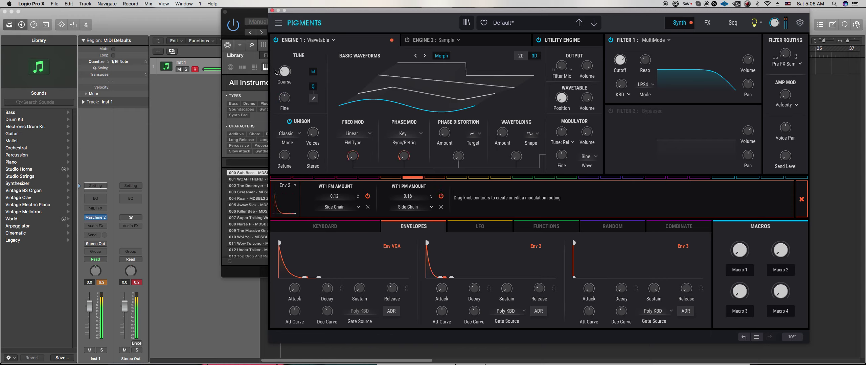
drag(276, 72, 276, 69)
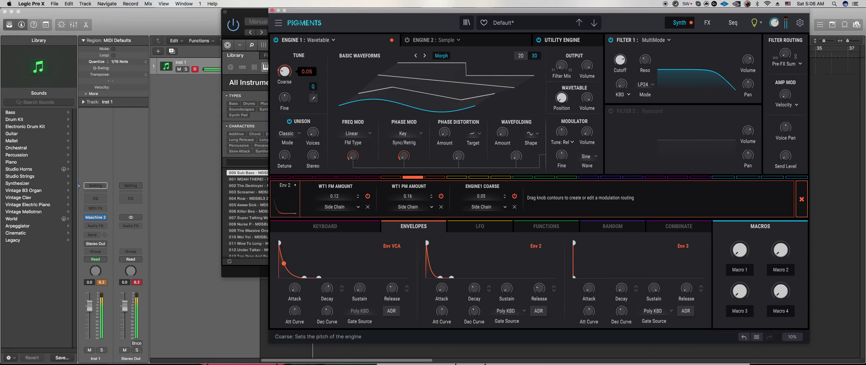
click(413, 178)
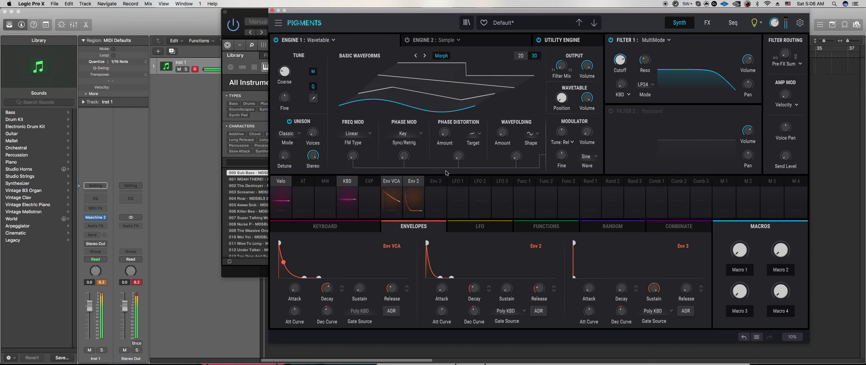
Try different phase distortion and frequency modulation amounts on Engine 1
drag(441, 137, 455, 127)
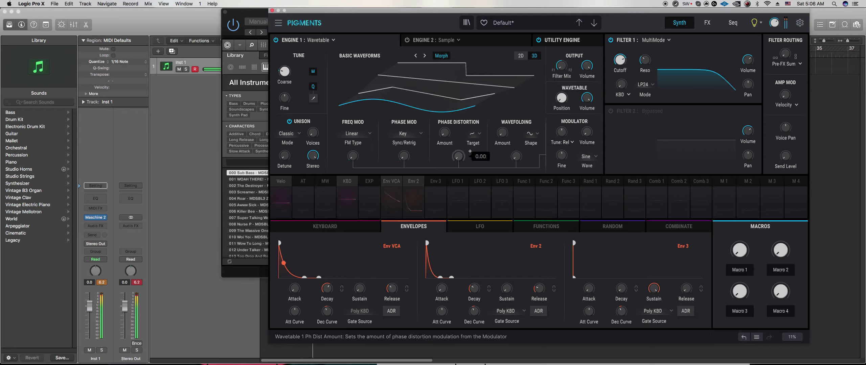
scroll(515, 284, up, 5)
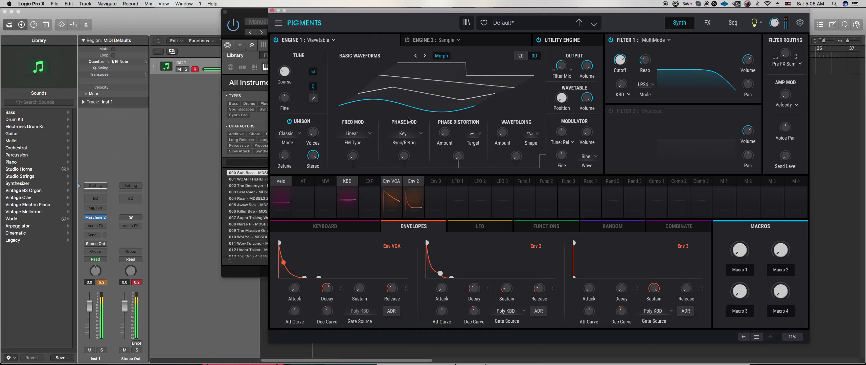
scroll(515, 284, down, 2)
Set the synth's keyboard play mode to Legato
click(325, 228)
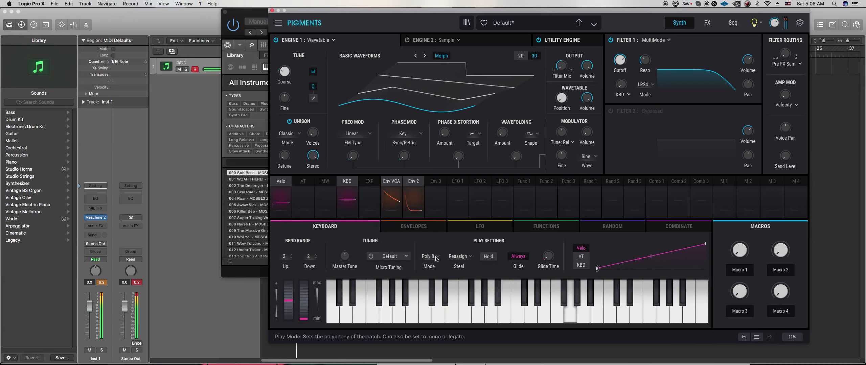
click(429, 256)
click(437, 155)
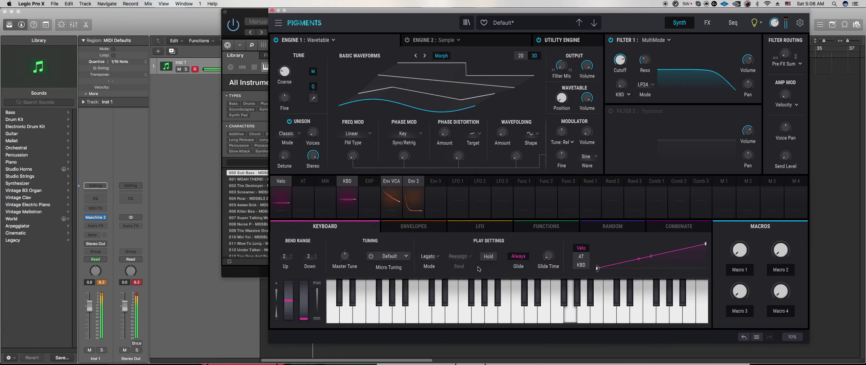
mouse_move(548, 259)
Return to Maschine 2 and even out the lengths of the ninth sound's notes in Pattern 1's piano roll
click(234, 271)
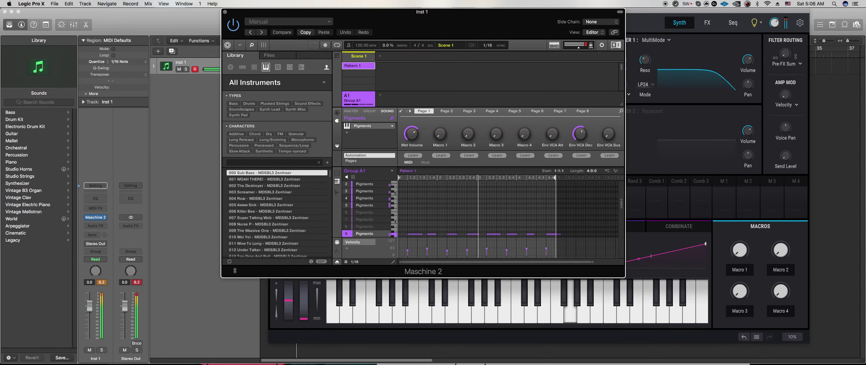
scroll(449, 207, down, 2)
drag(575, 233, 456, 220)
click(428, 221)
click(473, 221)
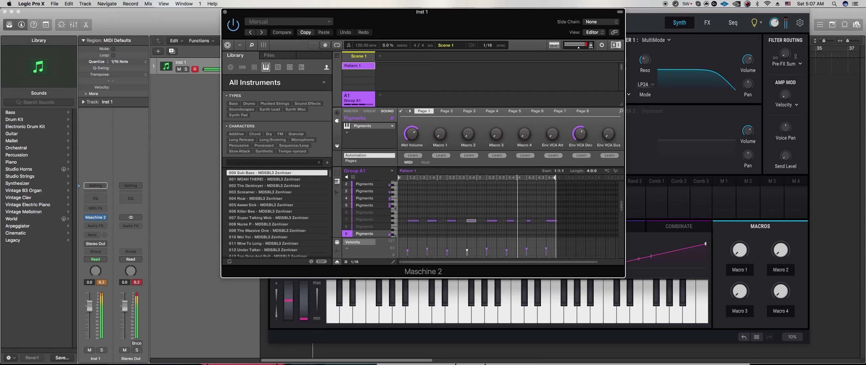
click(413, 220)
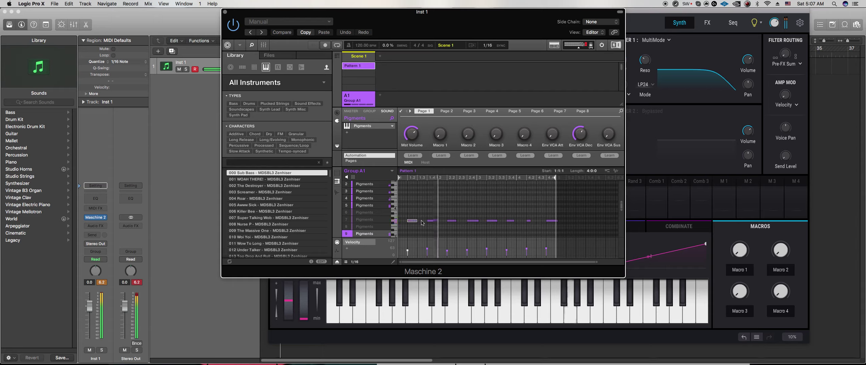
click(530, 221)
drag(556, 221, 516, 221)
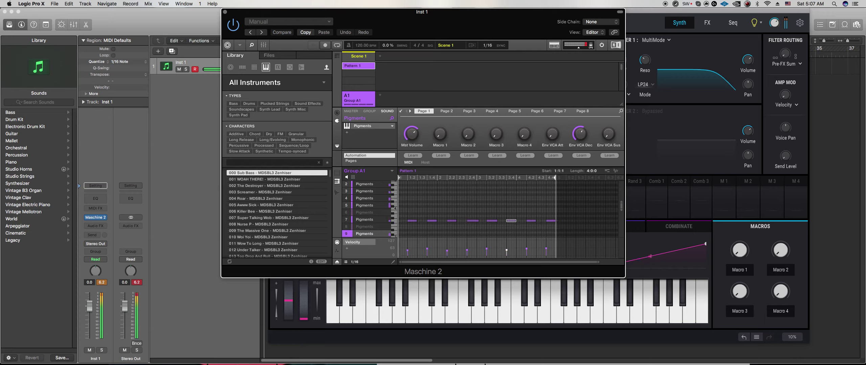
click(492, 221)
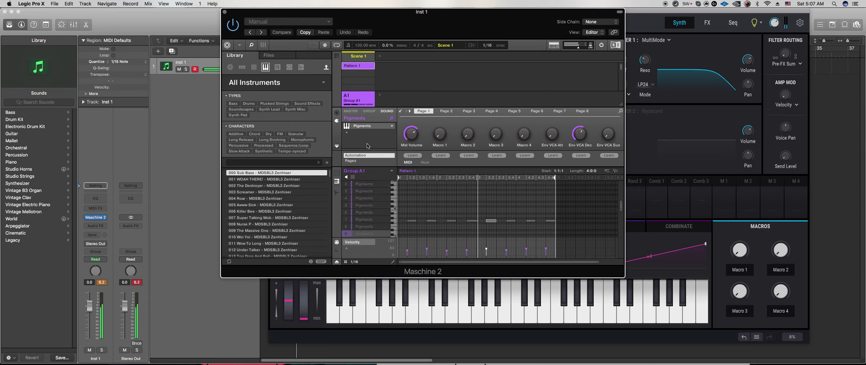
Show all sounds' notes in Pattern 1 and delete every second note of the fifth sound
click(337, 173)
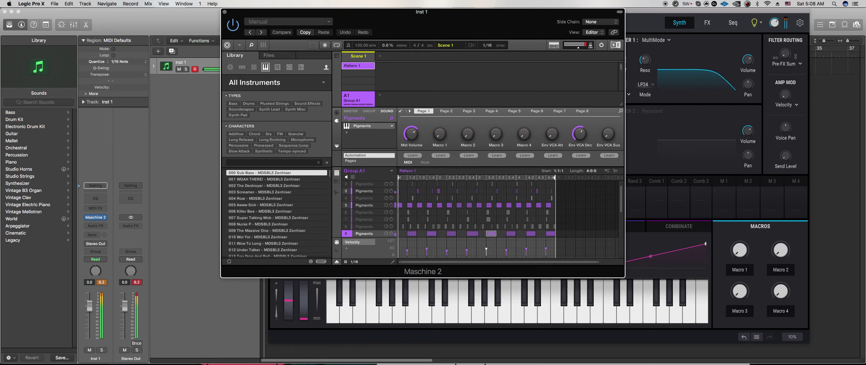
drag(409, 206, 429, 206)
double_click(429, 205)
double_click(449, 206)
double_click(469, 206)
double_click(489, 205)
double_click(509, 205)
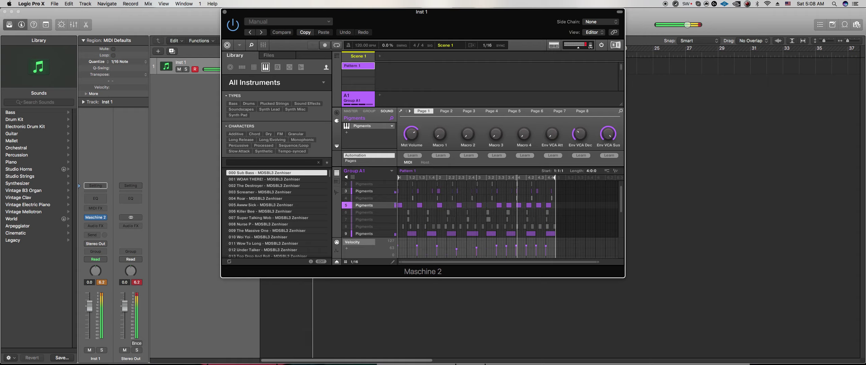
click(529, 206)
double_click(529, 205)
double_click(549, 205)
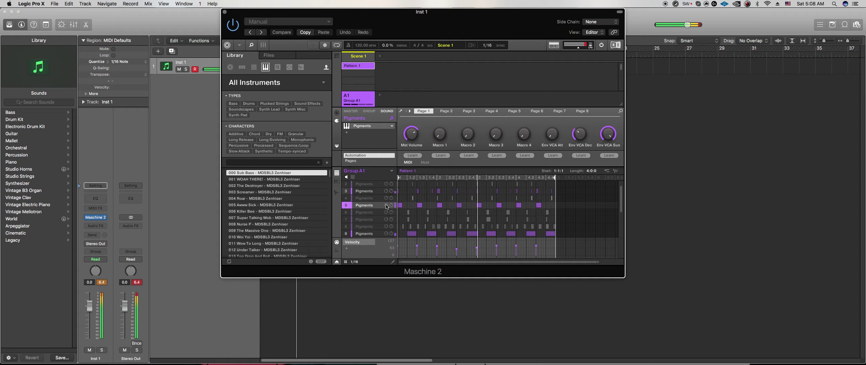
Undo the note deletions in the fifth sound's pattern
key(super+z)
key(super+z)
key(super+z)
key(super+z)
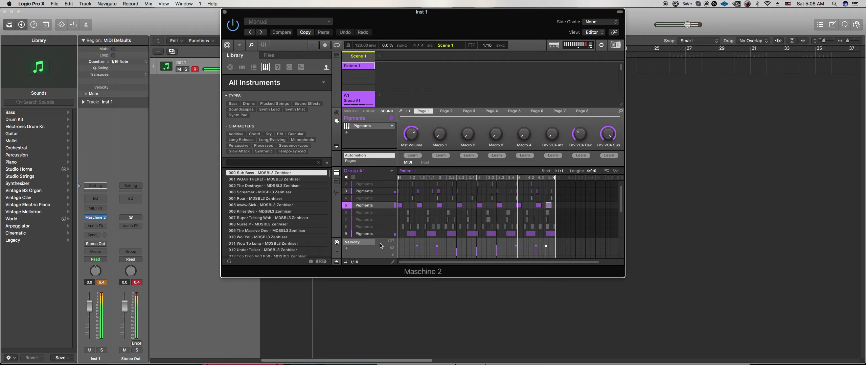
key(super+z)
key(super+z)
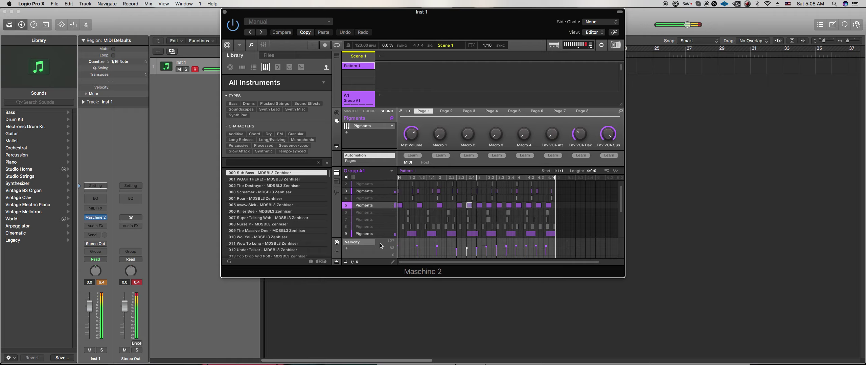
key(super+z)
key(super+z)
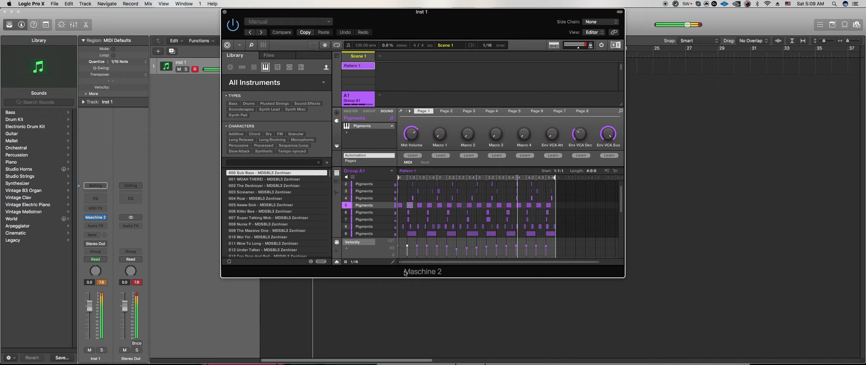
mouse_move(409, 139)
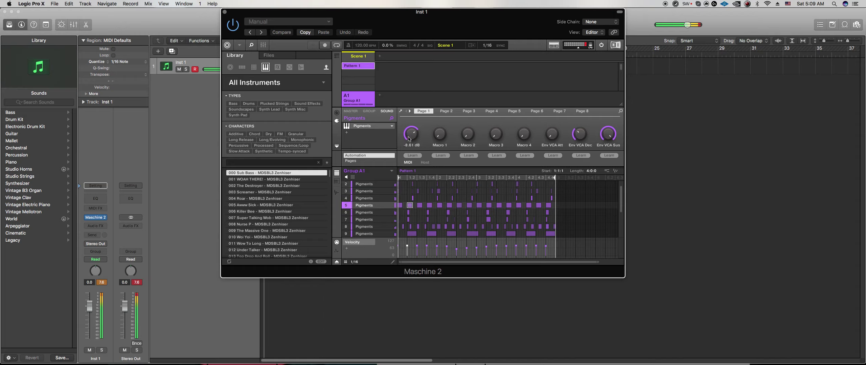